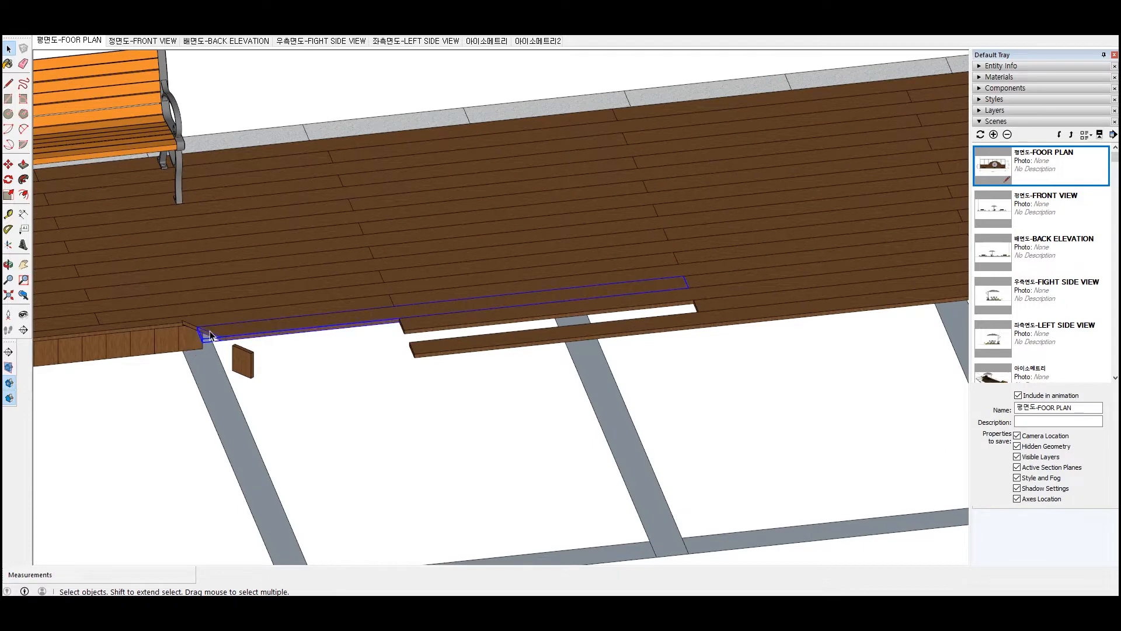
Delete the extra loose planks along the deck's front edge
key(Delete)
drag(757, 324, 584, 311)
key(Delete)
scroll(699, 334, down, 6)
scroll(865, 309, up, 6)
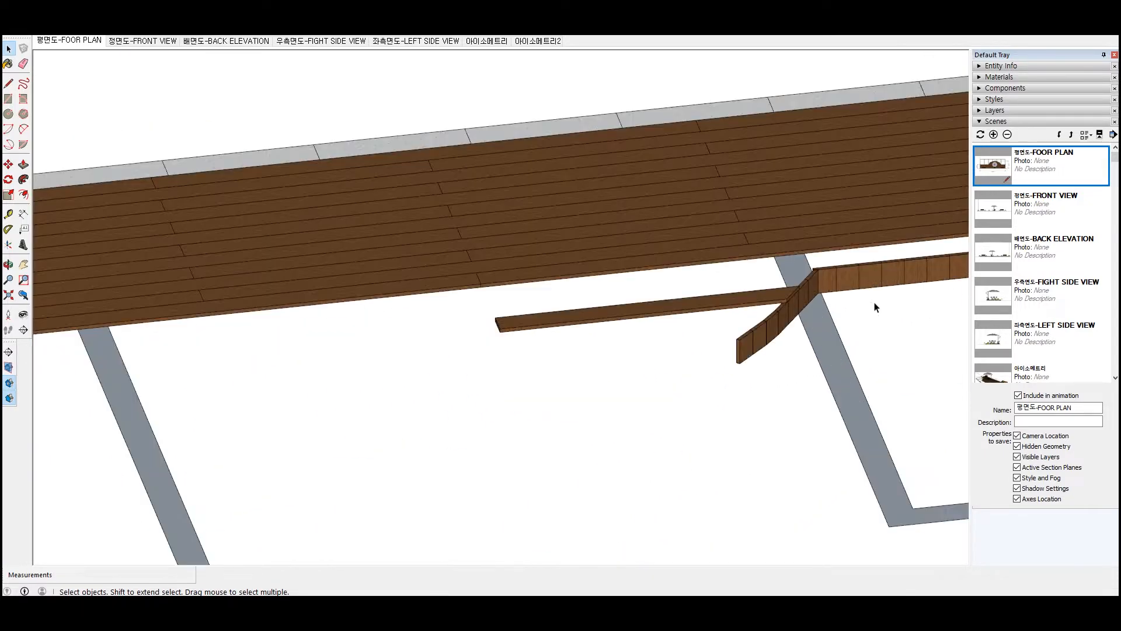
Delete the remaining loose plank and the leftover curved fascia boards in front of the deck
scroll(754, 303, down, 2)
click(772, 309)
key(Delete)
scroll(726, 385, down, 3)
scroll(553, 398, up, 3)
drag(627, 416, 900, 508)
key(Delete)
scroll(812, 420, down, 3)
scroll(591, 388, up, 3)
drag(589, 380, 826, 492)
key(Delete)
Draw a rectangle on the ground along the base of the deck's end fascia
middle_drag(831, 449, 513, 409)
click(75, 11)
click(102, 80)
scroll(529, 333, up, 7)
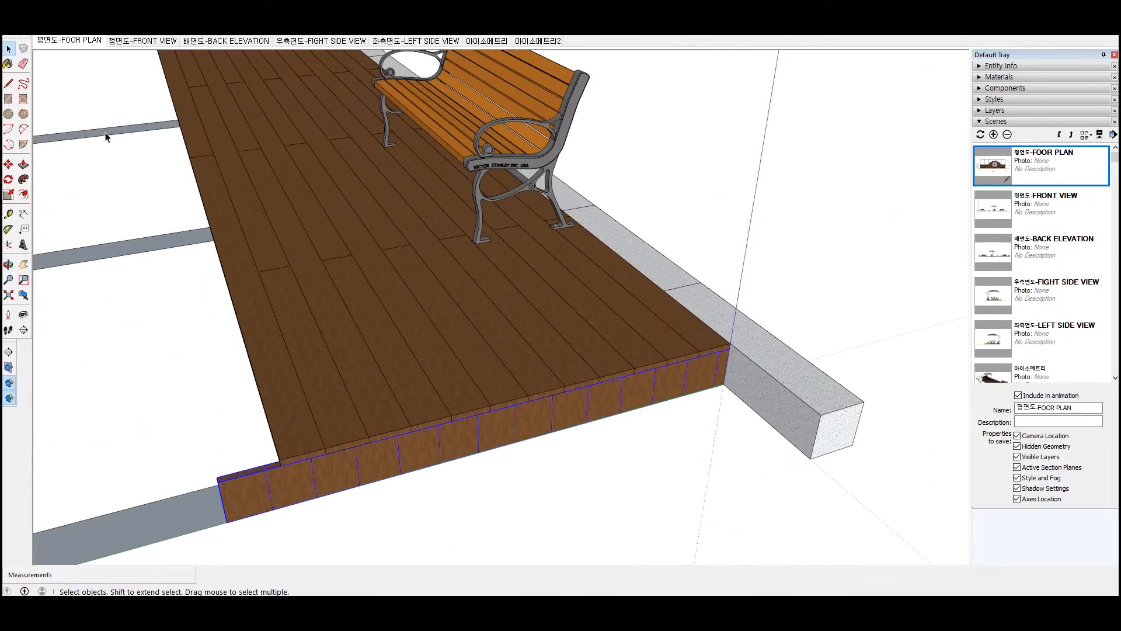
click(21, 101)
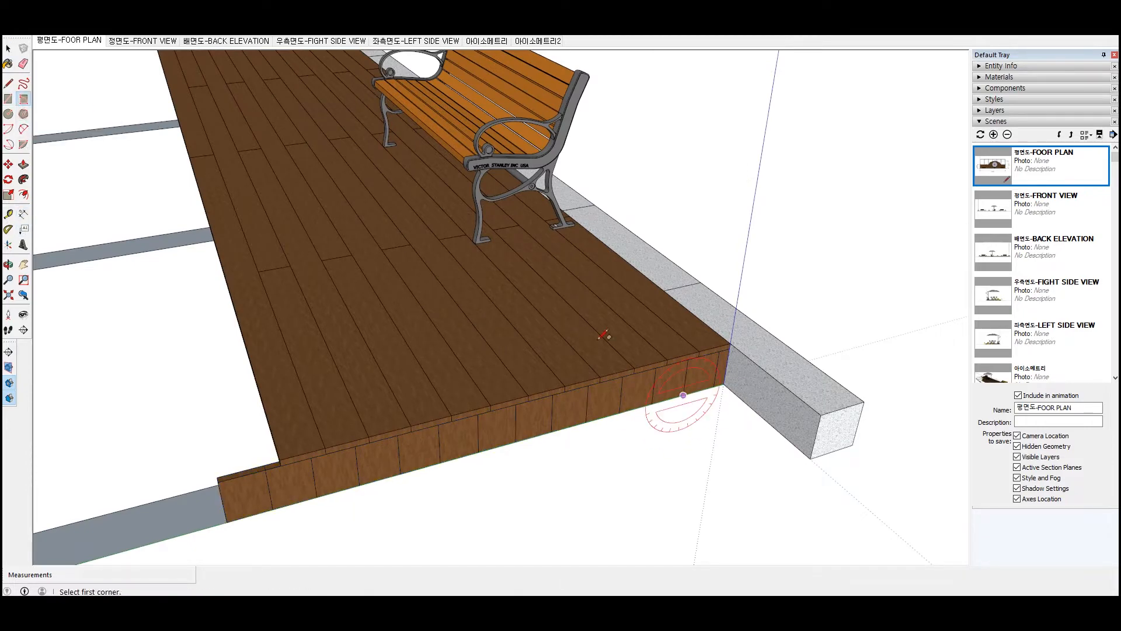
click(724, 384)
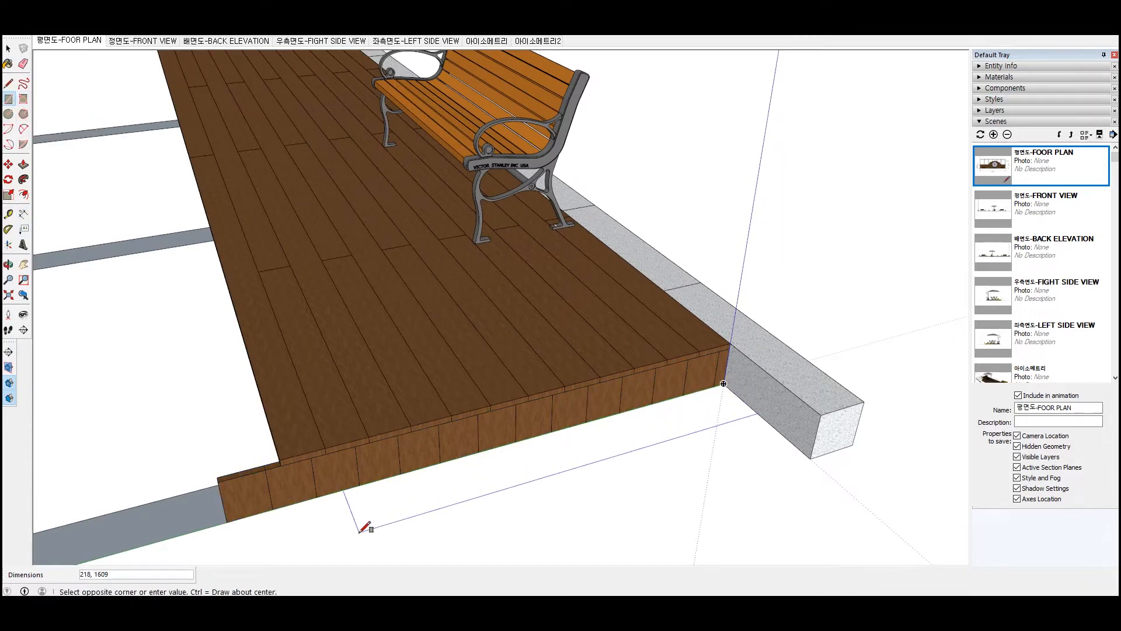
key(Return)
scroll(502, 371, down, 3)
scroll(216, 526, up, 3)
Group the rectangle and Push/Pull it up 135 into a block level with the underside of the deck planks
key(space)
double_click(324, 466)
right_click(324, 466)
click(366, 403)
double_click(329, 470)
key(p)
click(325, 475)
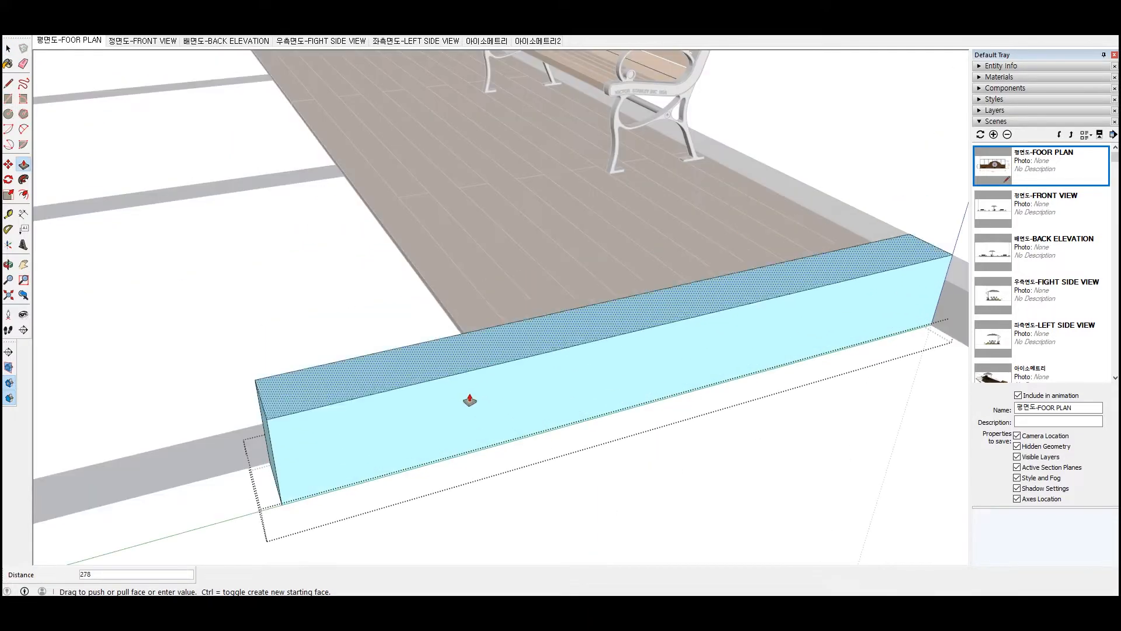
click(484, 362)
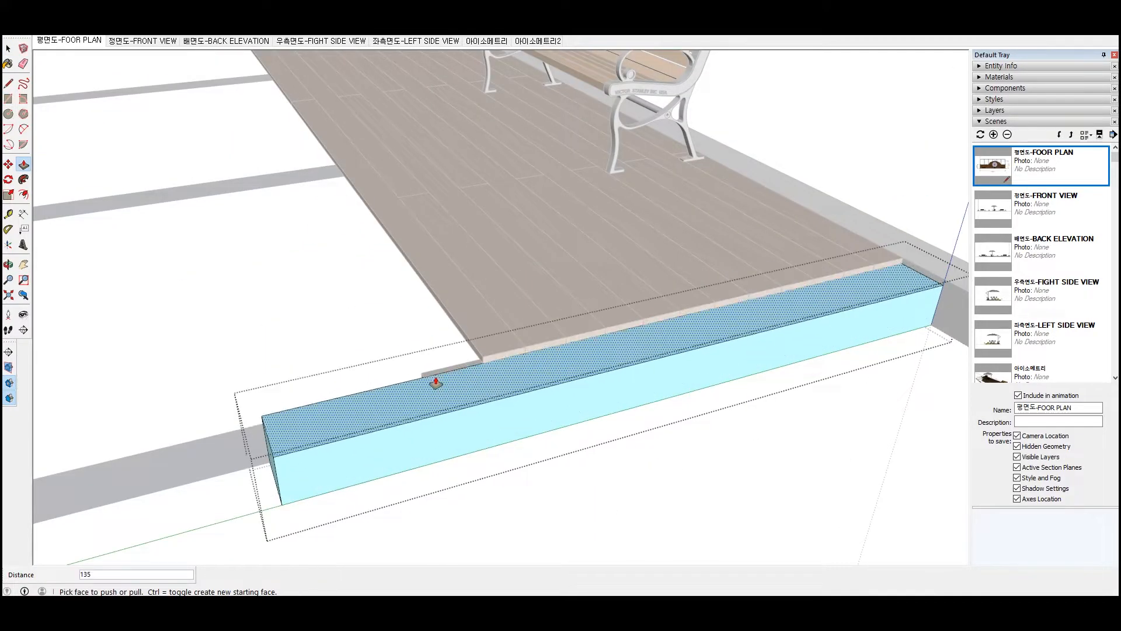
key(space)
key(Escape)
Copy the deck's outermost planks outward from their corner to extend the deck's front edge
click(459, 436)
click(444, 354)
key(m)
scroll(419, 385, up, 3)
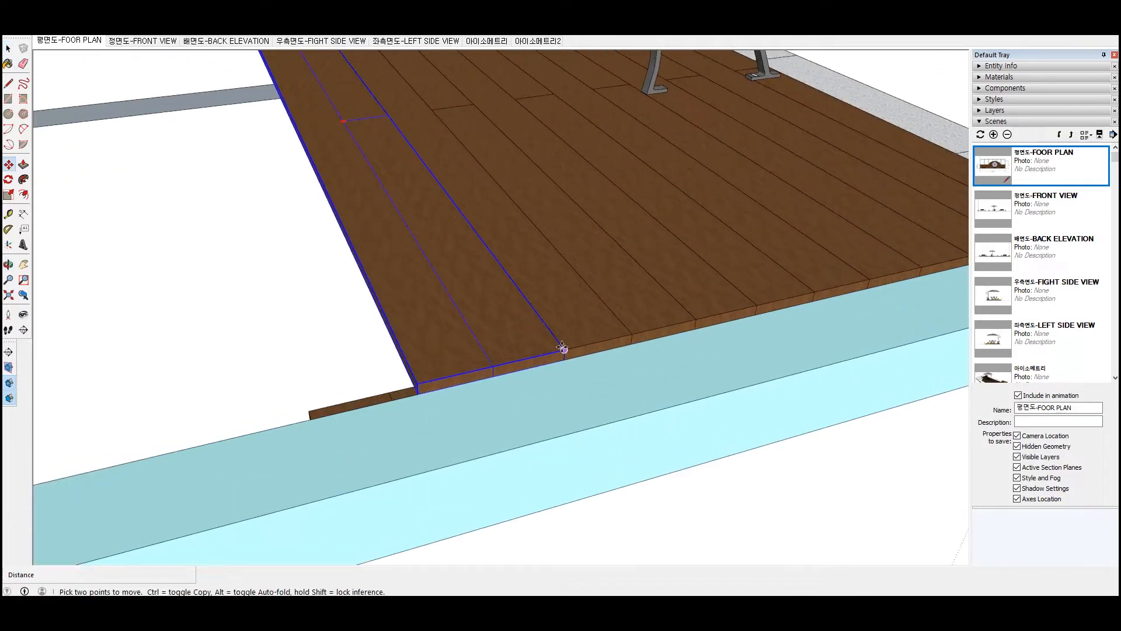
key(ctrl)
click(418, 384)
scroll(420, 383, down, 5)
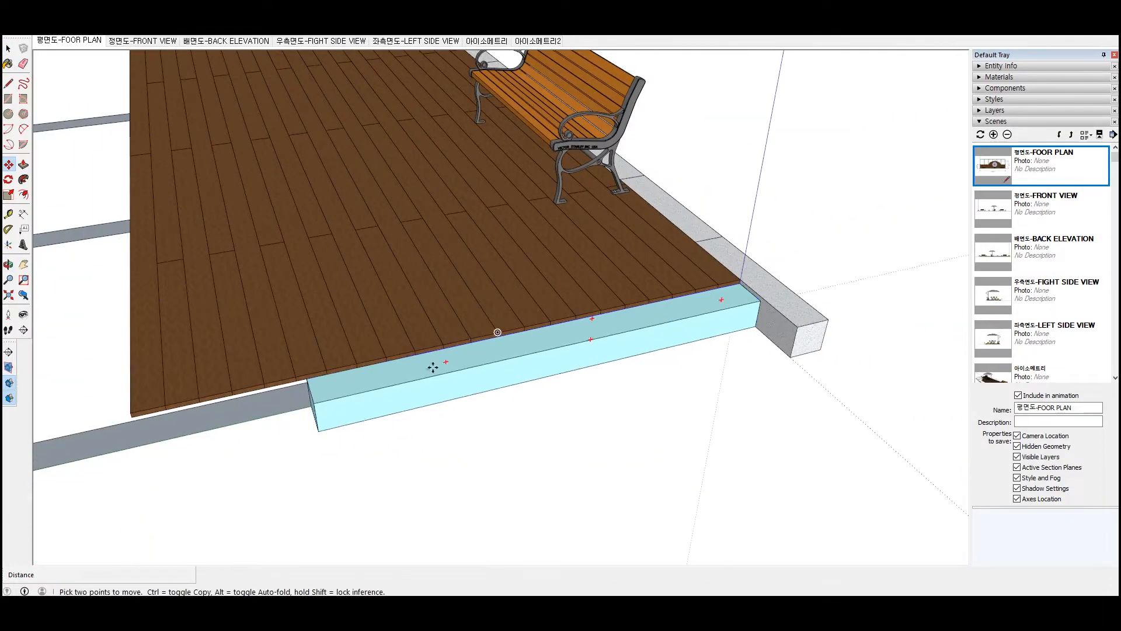
Move the block 200 inward under the deck, in line with the outer face of the end fascia
scroll(500, 370, up, 3)
key(space)
middle_drag(320, 321, 470, 388)
key(m)
middle_drag(427, 454, 605, 376)
click(604, 379)
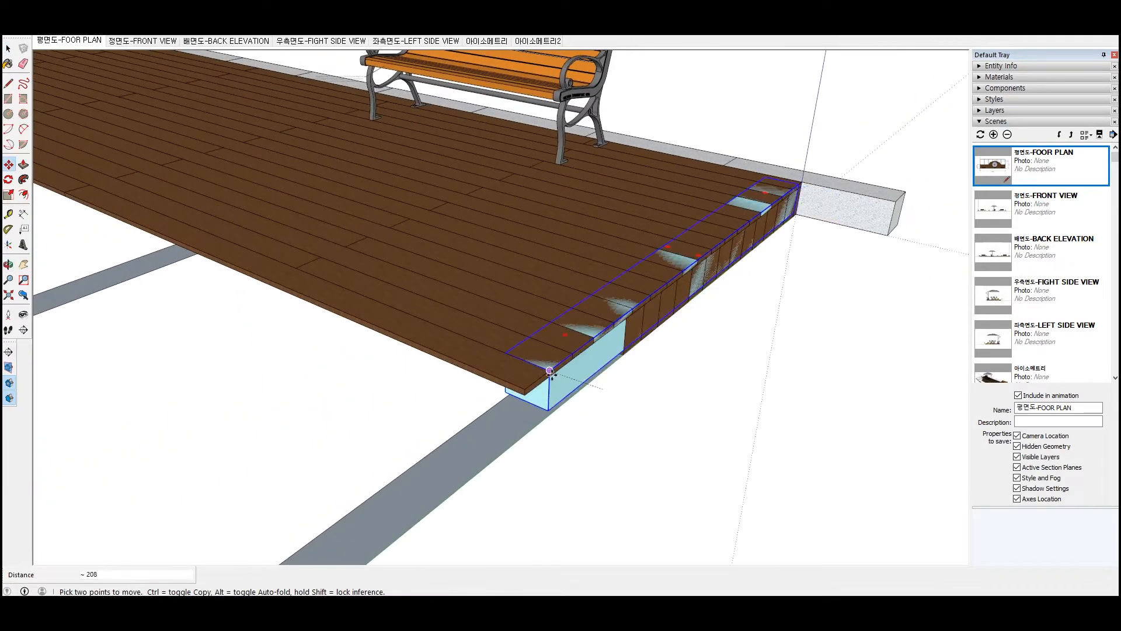
click(550, 377)
scroll(778, 226, up, 3)
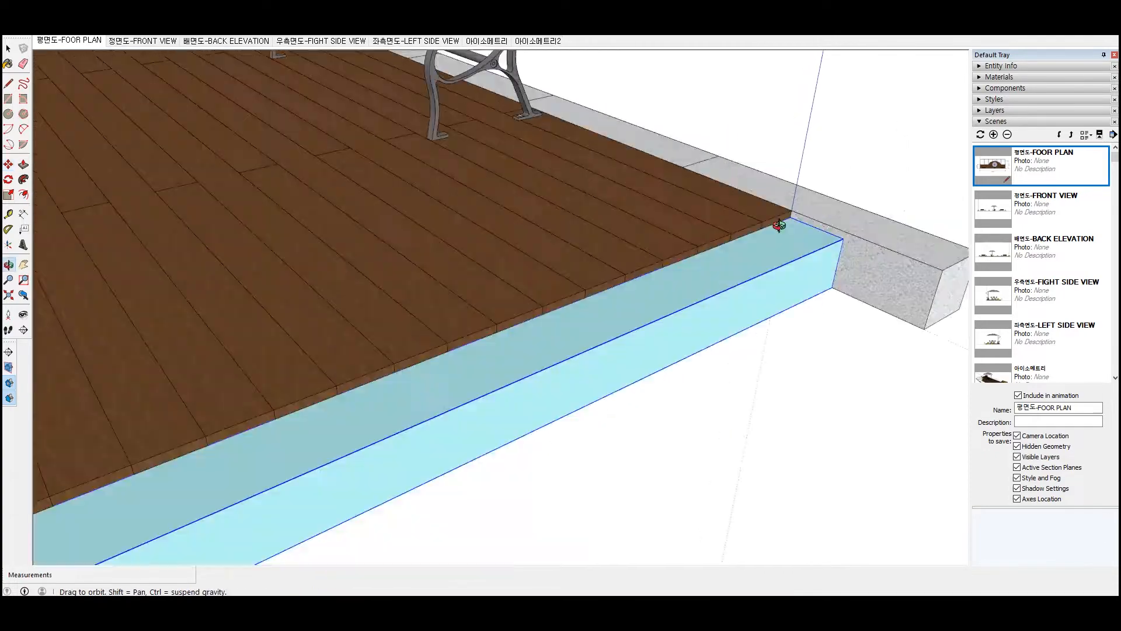
middle_drag(778, 226, 584, 350)
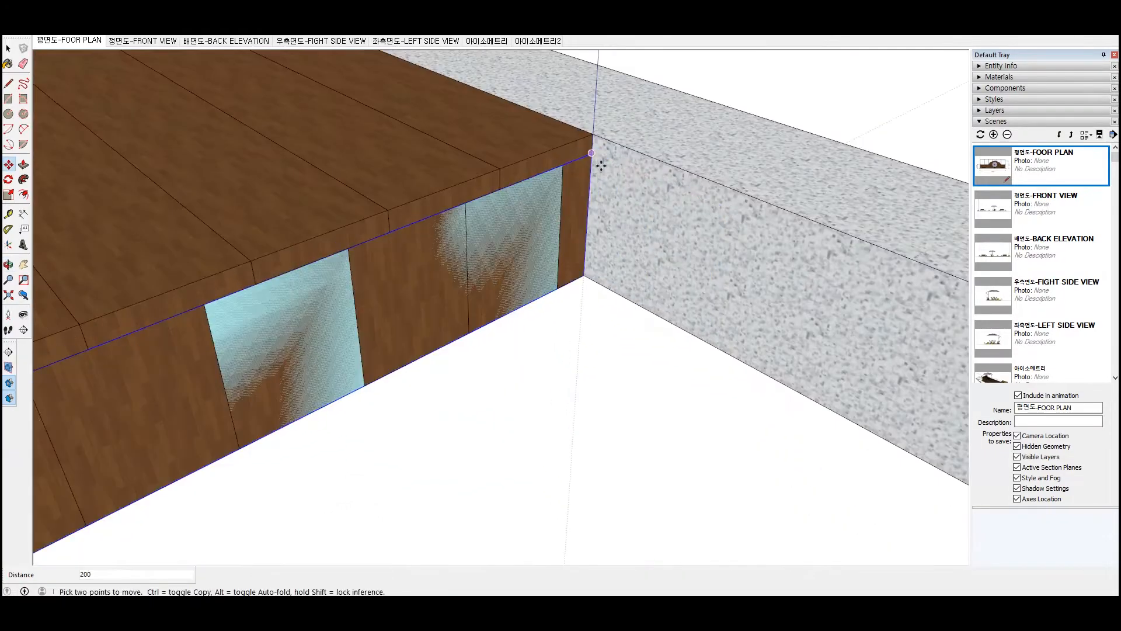
Move the block another 25 inward so it sits behind the end fascia boards
scroll(734, 304, down, 5)
scroll(610, 313, up, 5)
click(606, 308)
click(603, 305)
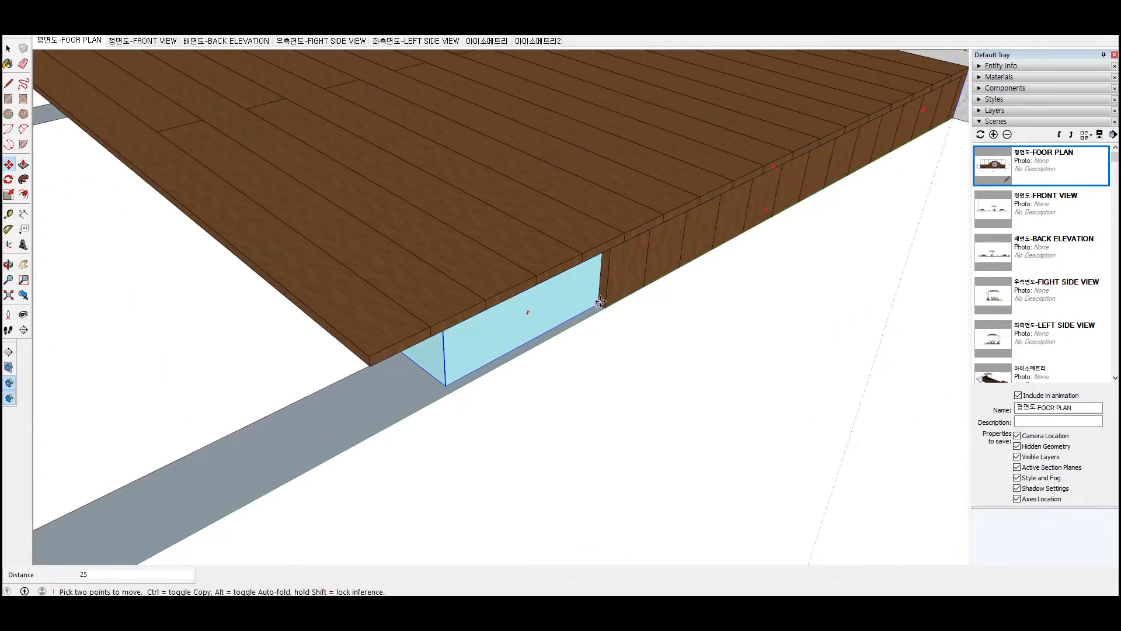
key(space)
scroll(626, 294, down, 3)
middle_drag(625, 293, 443, 257)
double_click(377, 248)
key(q)
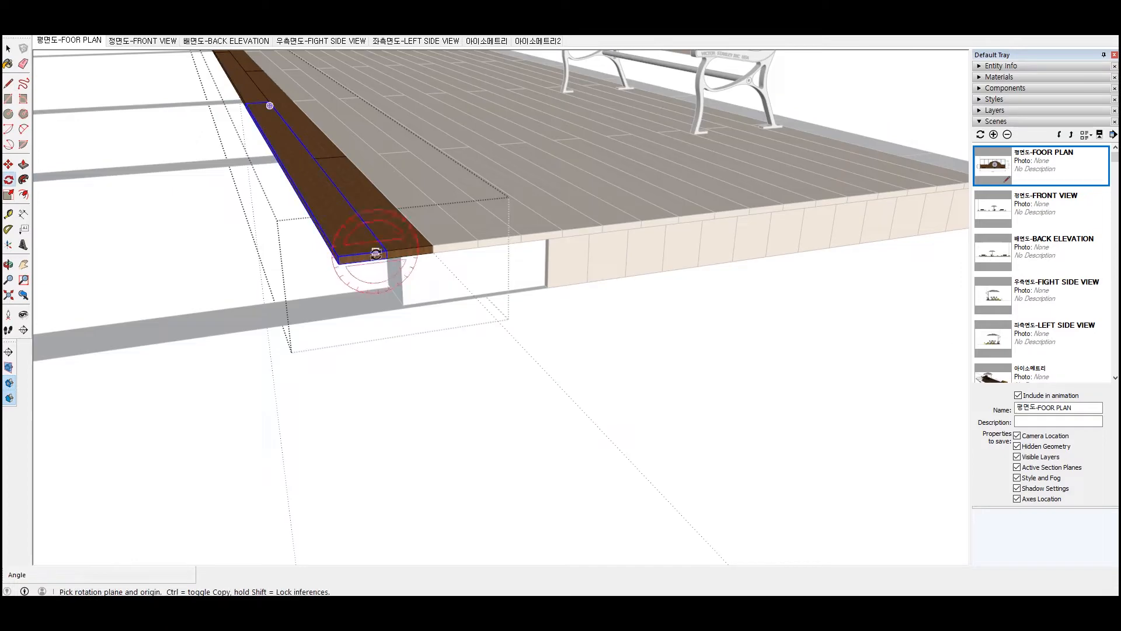
click(357, 252)
key(Escape)
key(space)
key(Escape)
Copy the end fascia's last board along the block to extend the fascia toward the deck's front corner
scroll(427, 302, down, 3)
middle_drag(431, 300, 443, 260)
scroll(443, 260, up, 4)
double_click(468, 258)
key(m)
click(493, 220)
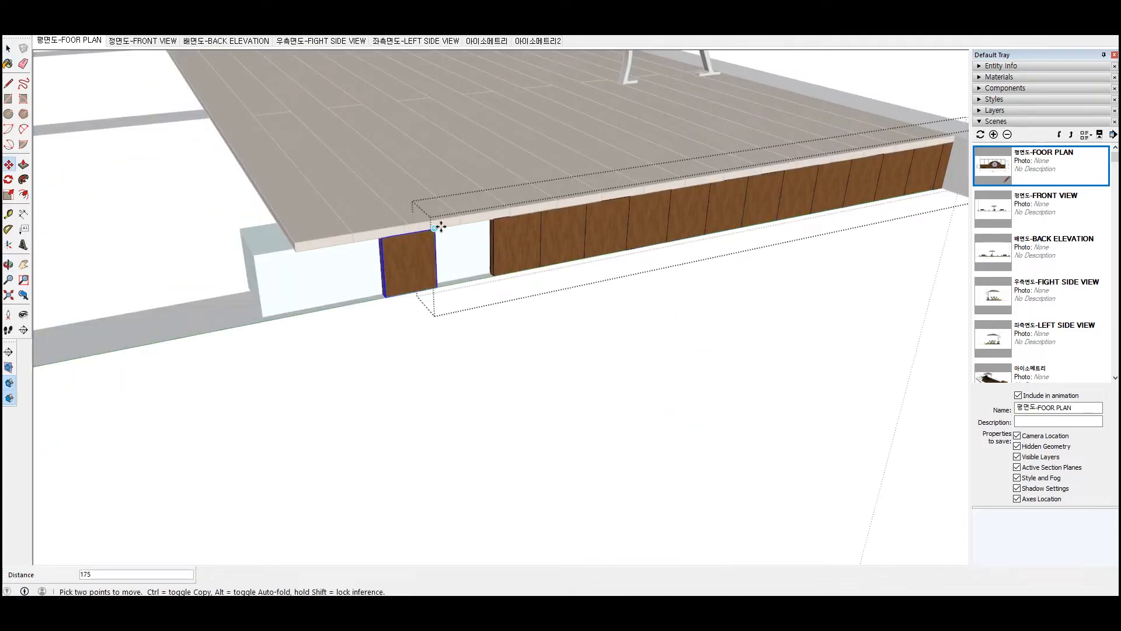
key(Return)
key(space)
key(Escape)
Push/Pull the end face of the extended fascia flush with the end of the block
mouse_move(284, 294)
middle_down()
mouse_move(560, 350)
mouse_move(796, 331)
mouse_move(379, 339)
middle_up()
scroll(291, 310, up, 2)
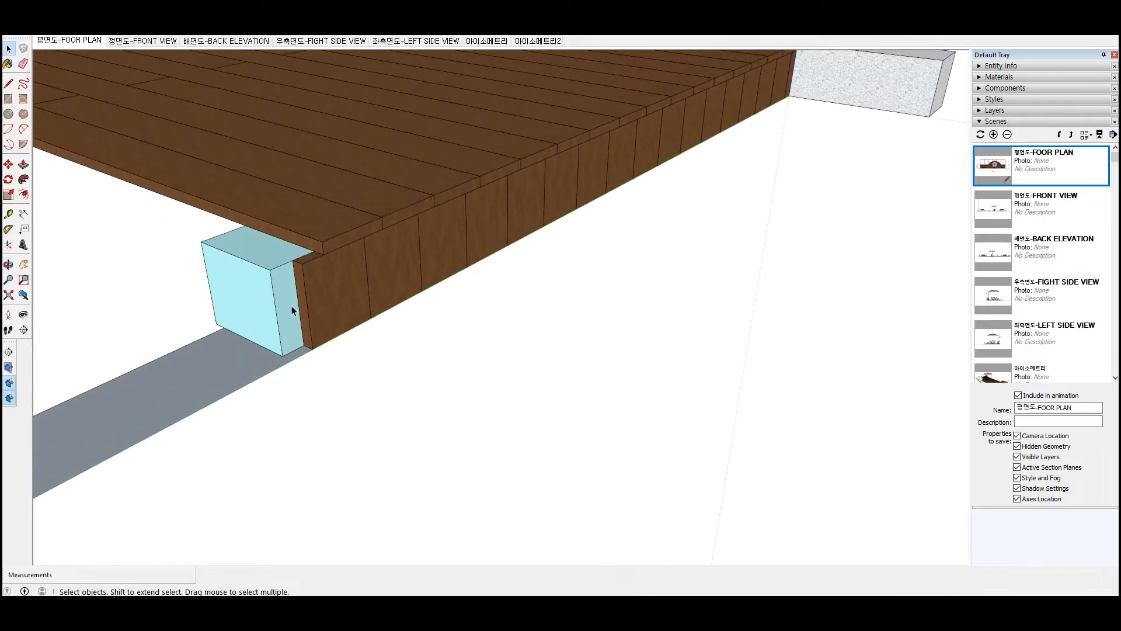
middle_drag(303, 277, 443, 495)
click(443, 492)
key(p)
click(442, 507)
click(442, 403)
Make a copy of the end fascia rotated 90 degrees about the block's front corner
key(space)
click(523, 406)
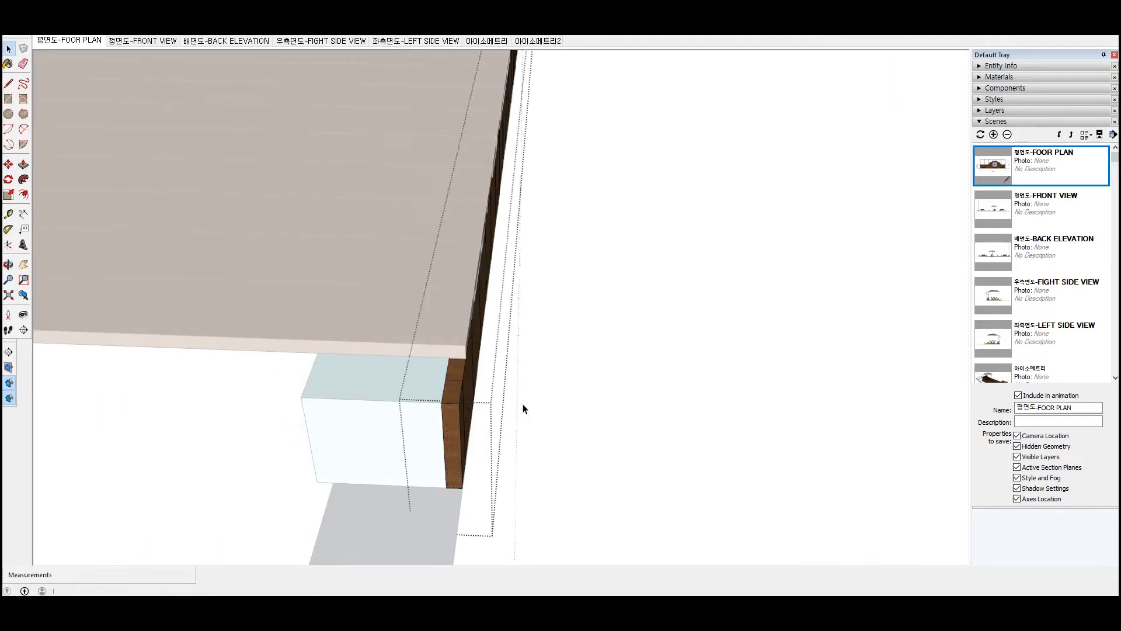
click(523, 405)
click(460, 407)
key(q)
key(ctrl)
click(442, 403)
click(447, 376)
text(90)
key(Return)
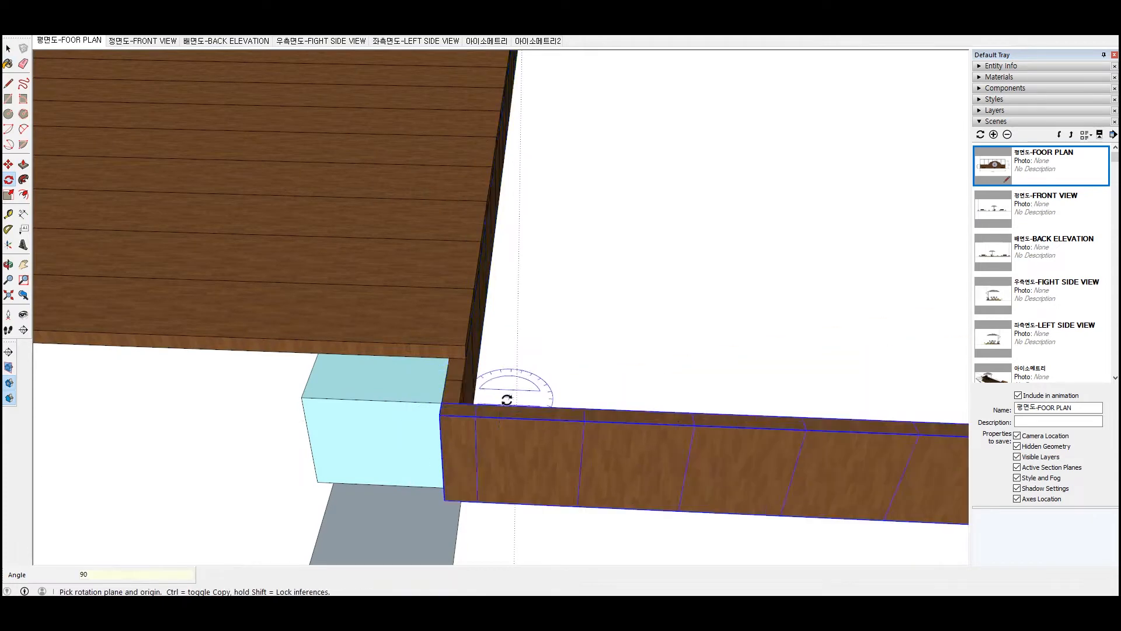
Delete the first board inside the rotated fascia copy, then select the copy
scroll(506, 404, down, 2)
key(space)
double_click(468, 469)
key(Delete)
click(608, 340)
click(546, 439)
Move the rotated fascia by its far upper corner to meet the front corner of the end fascia
scroll(398, 445, down, 4)
shift+middle_drag(409, 447, 171, 438)
key(m)
scroll(641, 452, up, 3)
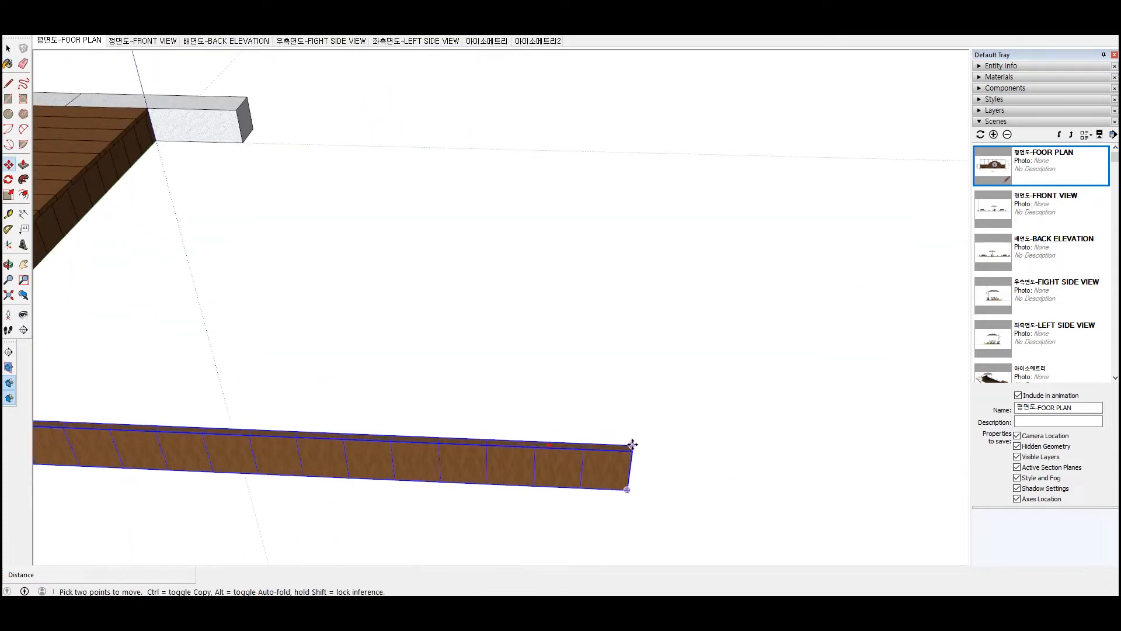
click(633, 446)
scroll(614, 447, down, 4)
shift+middle_drag(309, 462, 447, 445)
scroll(465, 438, up, 8)
click(390, 391)
scroll(388, 397, up, 4)
click(385, 369)
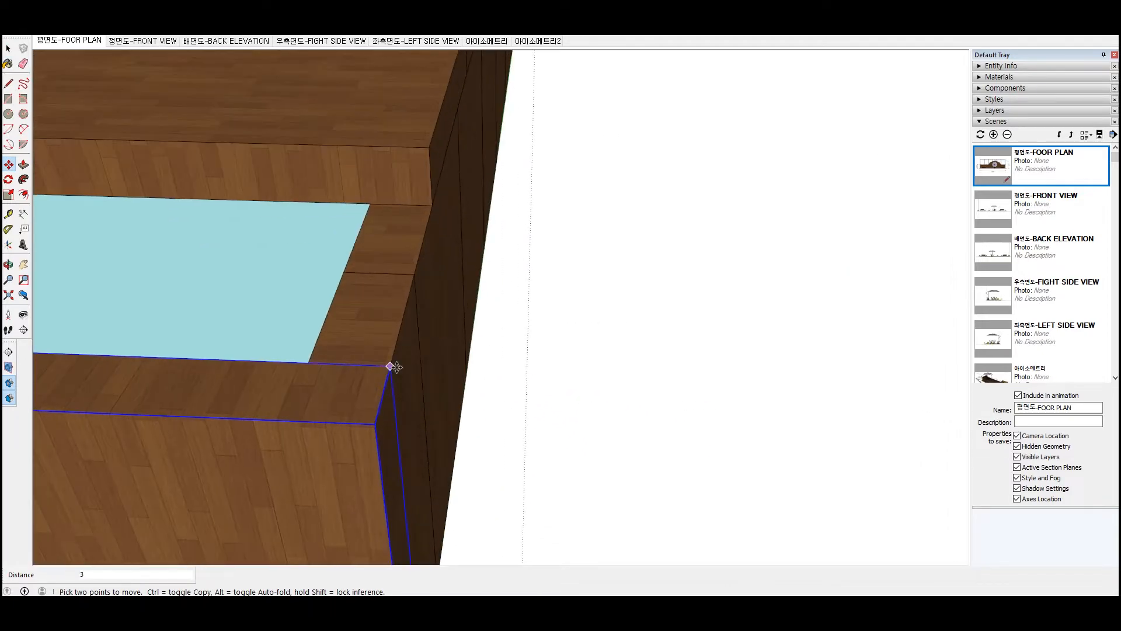
Copy the front fascia end to end along the deck's front edge and repeat the copy with *4
scroll(394, 369, down, 10)
shift+middle_drag(430, 371, 859, 453)
scroll(479, 445, up, 3)
key(space)
double_click(479, 445)
click(479, 445)
click(391, 457)
click(485, 449)
scroll(484, 450, down, 4)
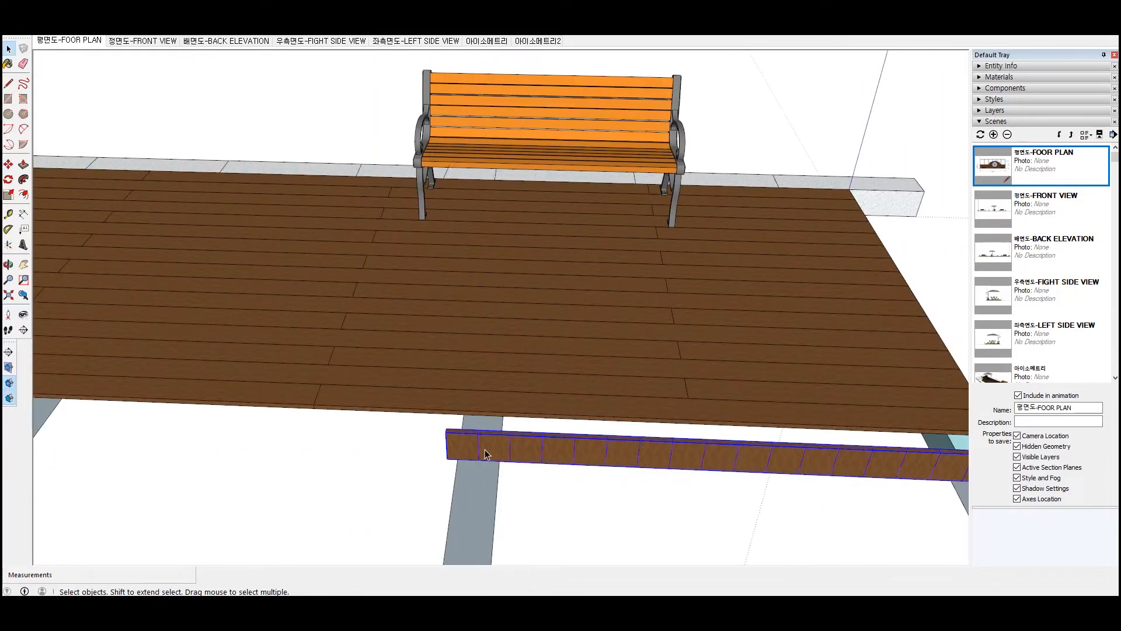
shift+middle_drag(485, 450, 260, 447)
scroll(654, 452, up, 5)
key(m)
key(ctrl)
click(679, 451)
scroll(678, 451, down, 5)
scroll(446, 443, up, 5)
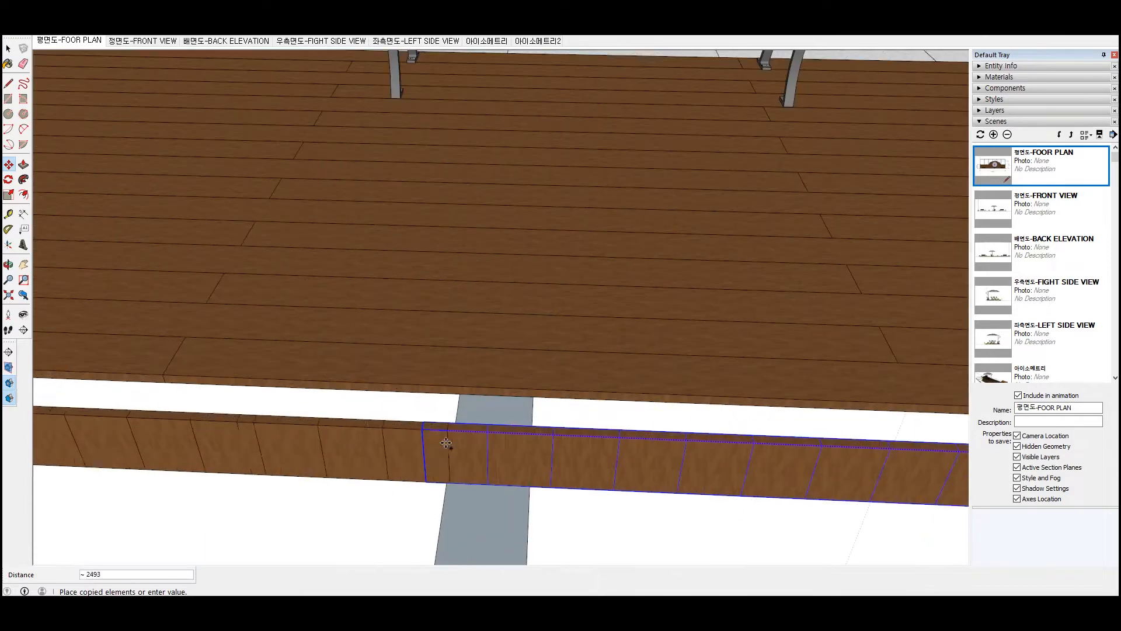
click(423, 431)
scroll(458, 470, down, 6)
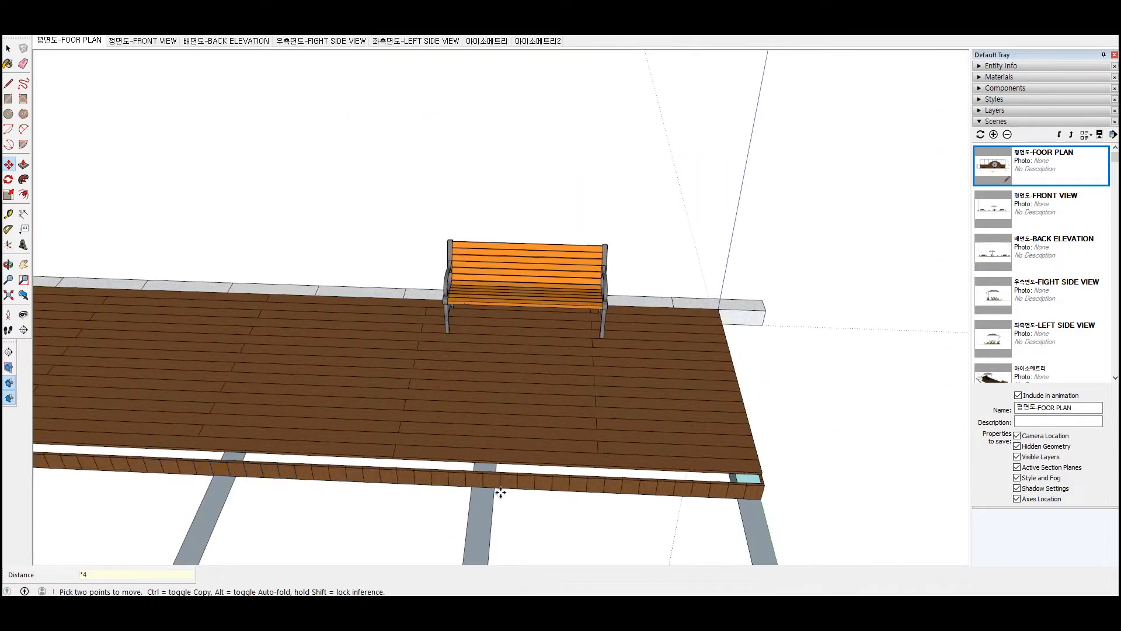
scroll(535, 476, down, 5)
Delete the front fascia boards that extend past the deck's far corner
key(space)
scroll(149, 475, up, 10)
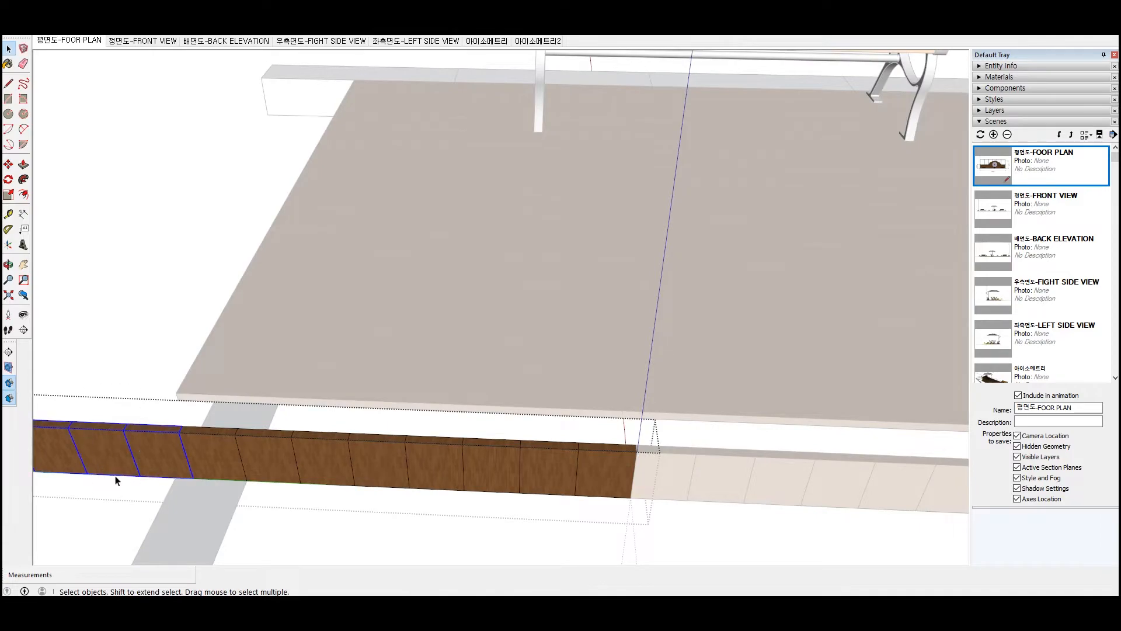
scroll(251, 475, down, 7)
drag(264, 477, 35, 402)
key(Delete)
click(180, 427)
Create a layer named 1.상판 and assign all the deck plank groups to it
middle_drag(180, 427, 528, 505)
click(527, 505)
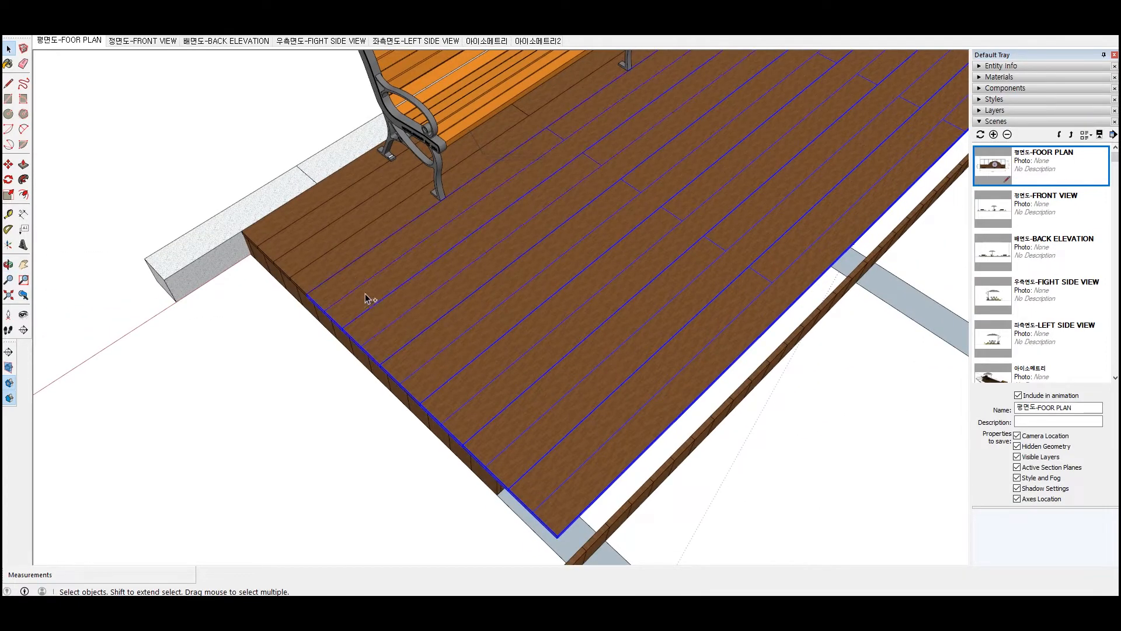
click(994, 122)
click(994, 110)
click(980, 124)
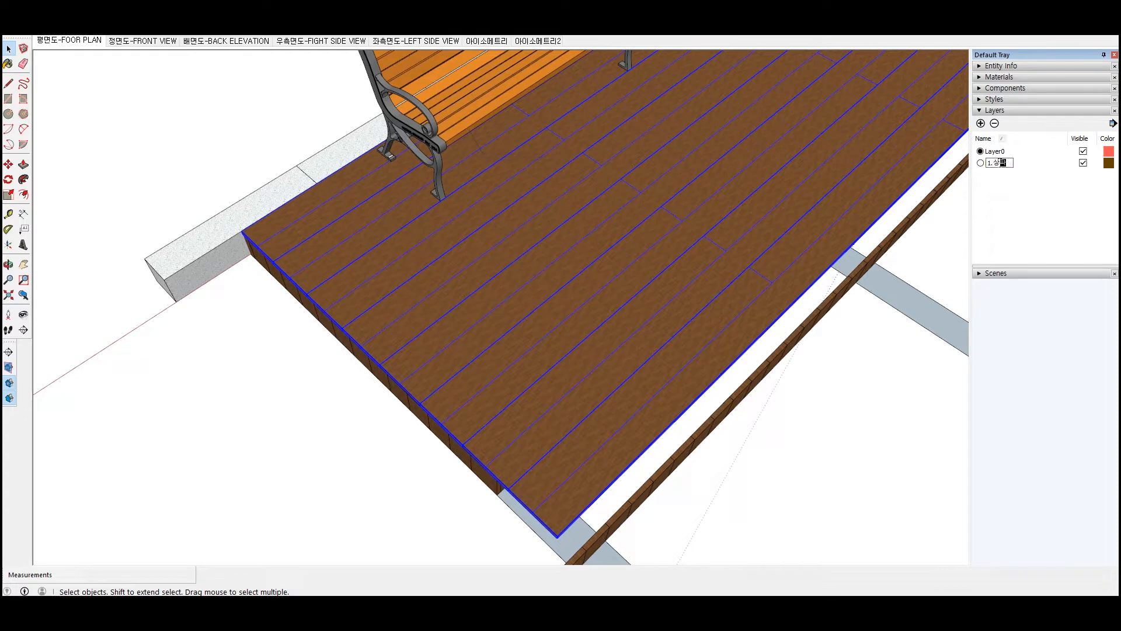
click(1000, 65)
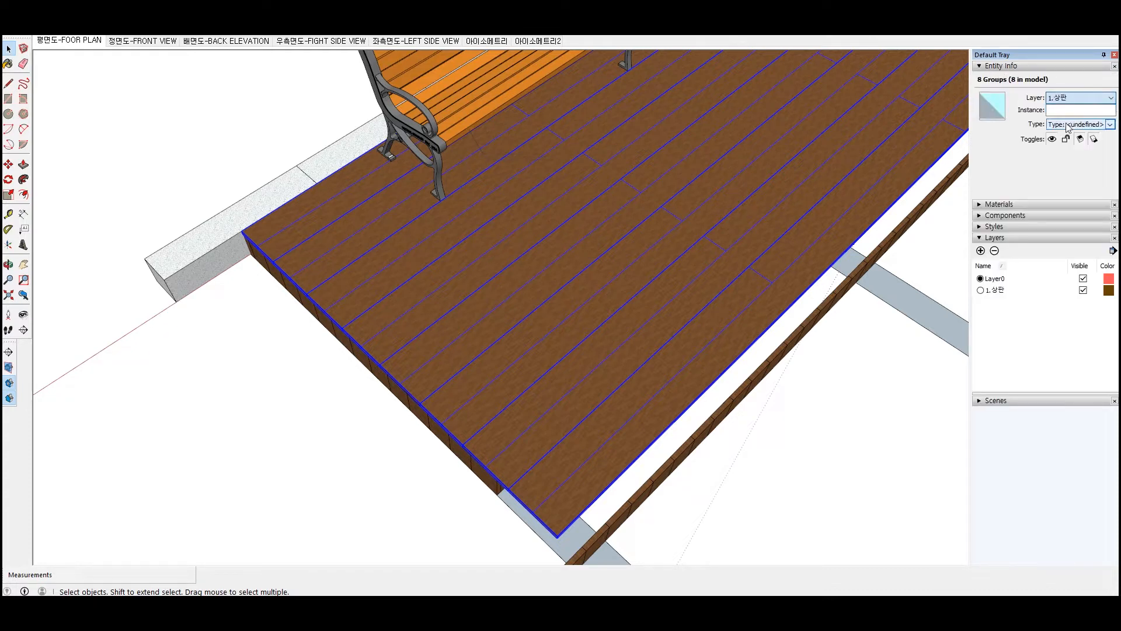
Hide the 1.상판 layer
click(1083, 279)
click(593, 333)
click(1084, 291)
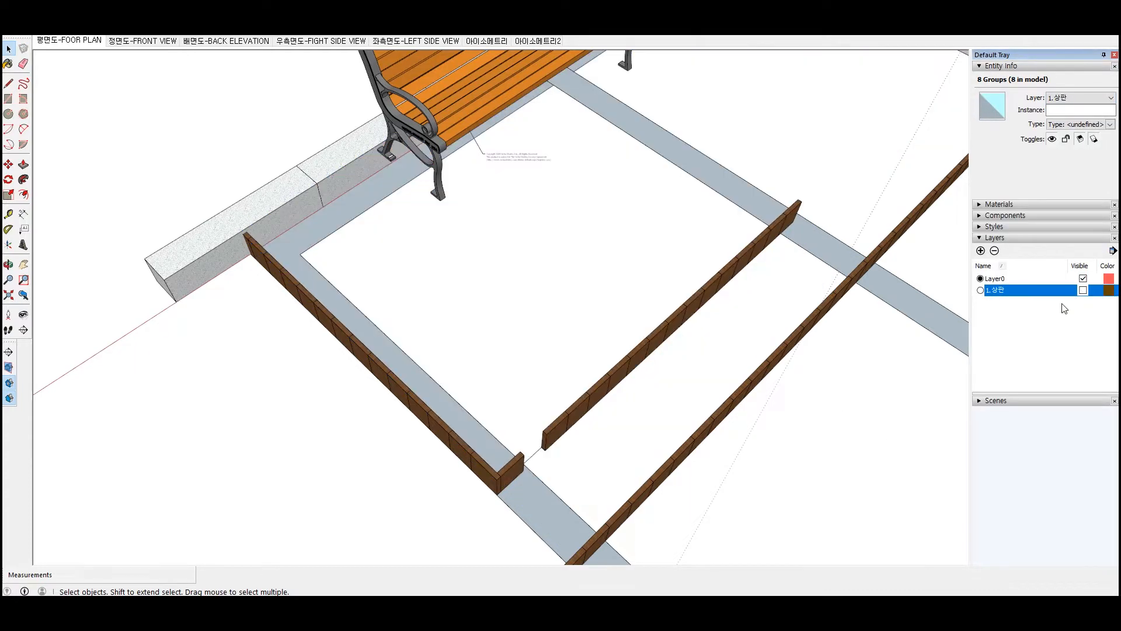
Add a layer named 2.벤치 for the two bench components and hide it
scroll(393, 429, down, 3)
click(481, 253)
scroll(680, 344, down, 3)
scroll(809, 76, up, 3)
click(750, 211)
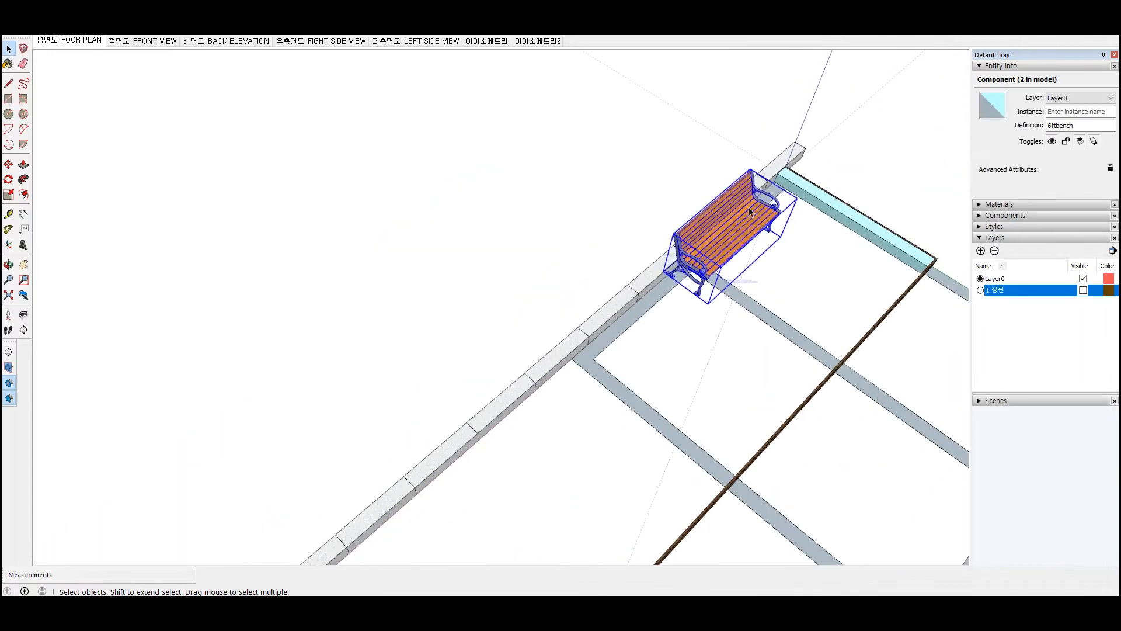
click(981, 251)
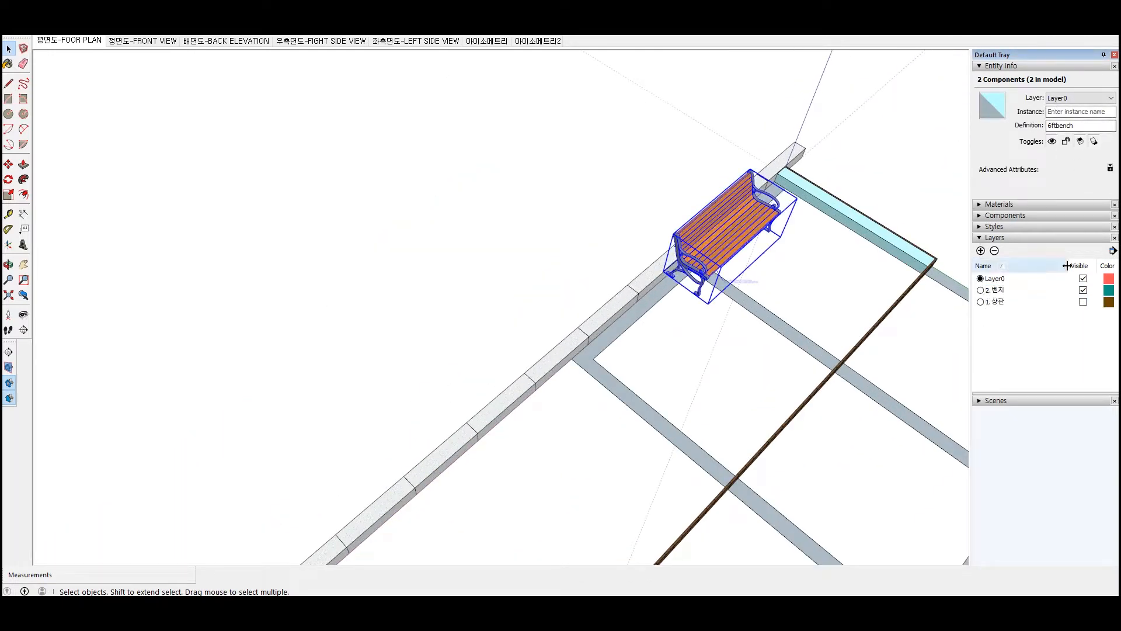
click(1056, 125)
click(697, 325)
Delete the leftover short fascia pieces lying between the frame and the new front fascia
scroll(697, 325, down, 3)
scroll(665, 538, up, 3)
click(618, 526)
key(Delete)
click(661, 481)
key(Delete)
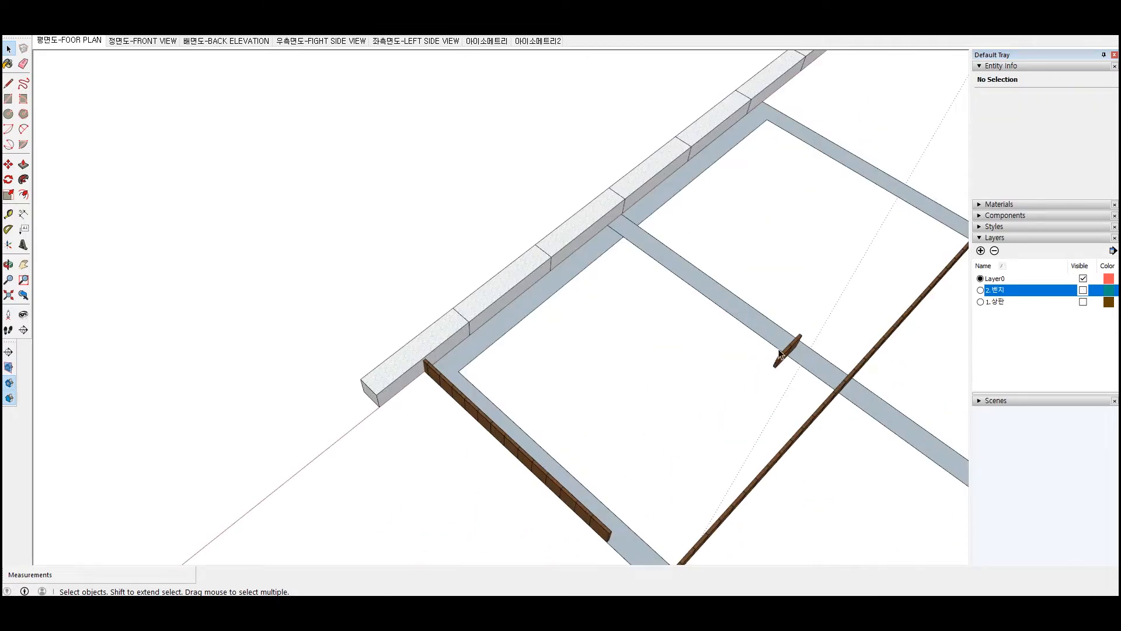
scroll(730, 408, down, 5)
scroll(740, 210, up, 1)
scroll(754, 193, up, 5)
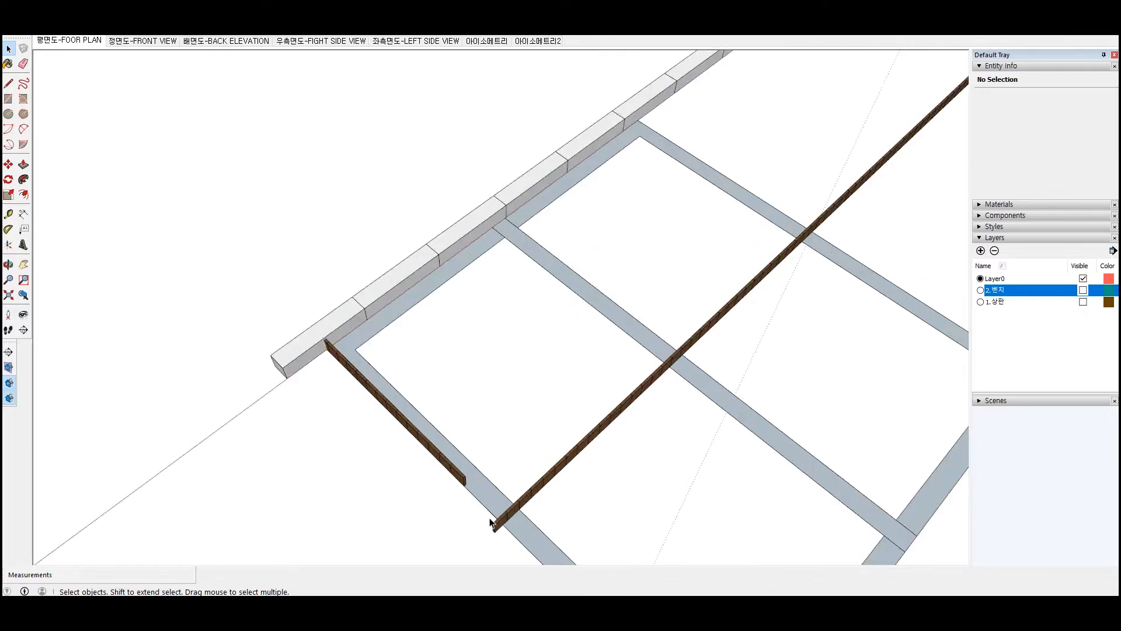
Create a layer named 3.전면마감 for the six front fascia groups, assign them to it, and hide it
click(811, 350)
scroll(810, 349, down, 2)
scroll(690, 455, up, 4)
shift+click(655, 416)
scroll(642, 417, down, 7)
shift+click(508, 507)
shift+click(490, 514)
scroll(489, 516, down, 2)
scroll(443, 479, up, 2)
scroll(426, 449, up, 5)
shift+click(394, 514)
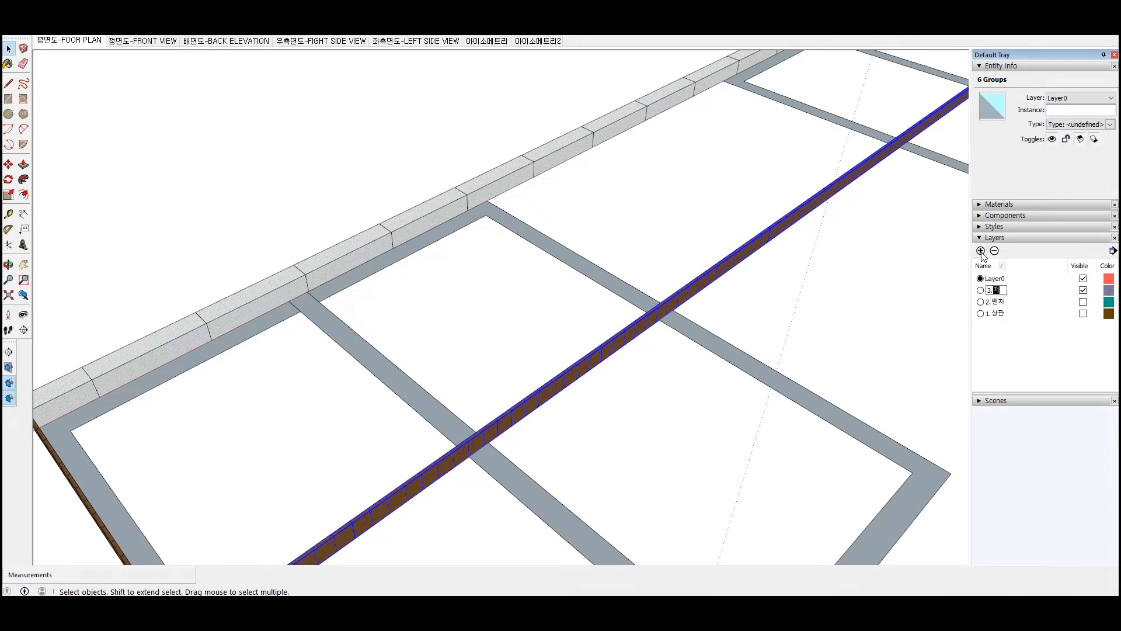
click(1082, 98)
click(1067, 133)
click(1083, 291)
Push/Pull the long face along the inner side of the remaining side fascia into a solid bar 40 mm thick
scroll(824, 181, down, 6)
scroll(824, 182, up, 4)
middle_drag(818, 184, 624, 171)
scroll(759, 243, up, 8)
key(space)
double_click(635, 225)
click(542, 255)
key(p)
click(543, 251)
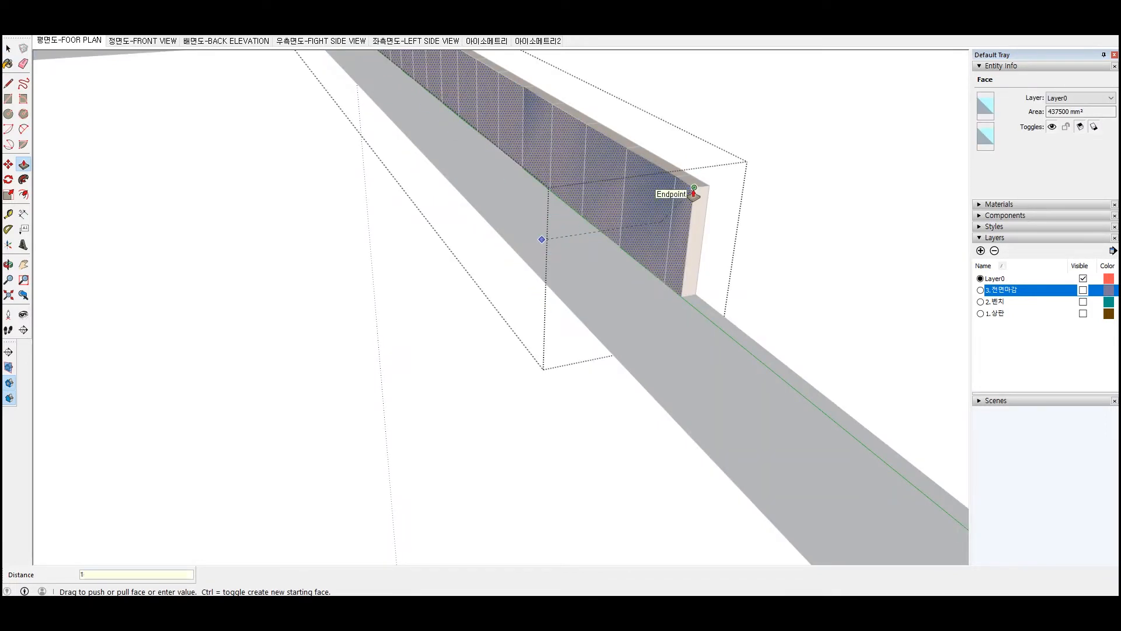
text(160)
key(Return)
Push the bar's upper face down so the bar has a 40 × 40 mm square section
key(space)
scroll(672, 184, up, 4)
click(672, 188)
key(p)
click(672, 189)
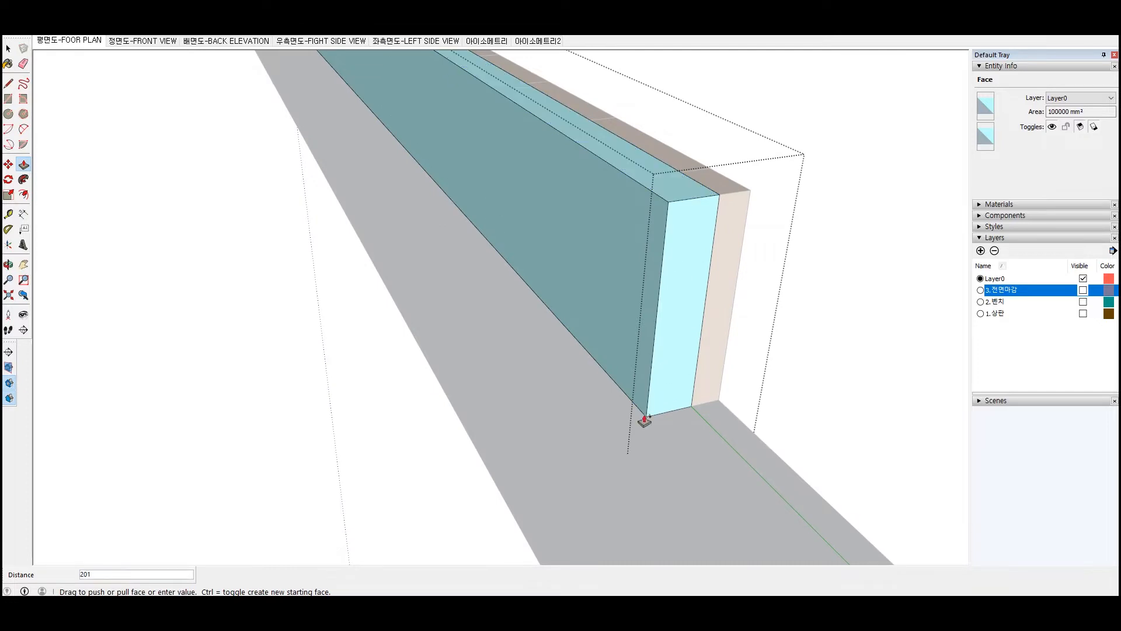
click(691, 406)
click(672, 189)
key(Escape)
key(space)
key(Escape)
double_click(650, 196)
click(677, 188)
key(p)
click(679, 191)
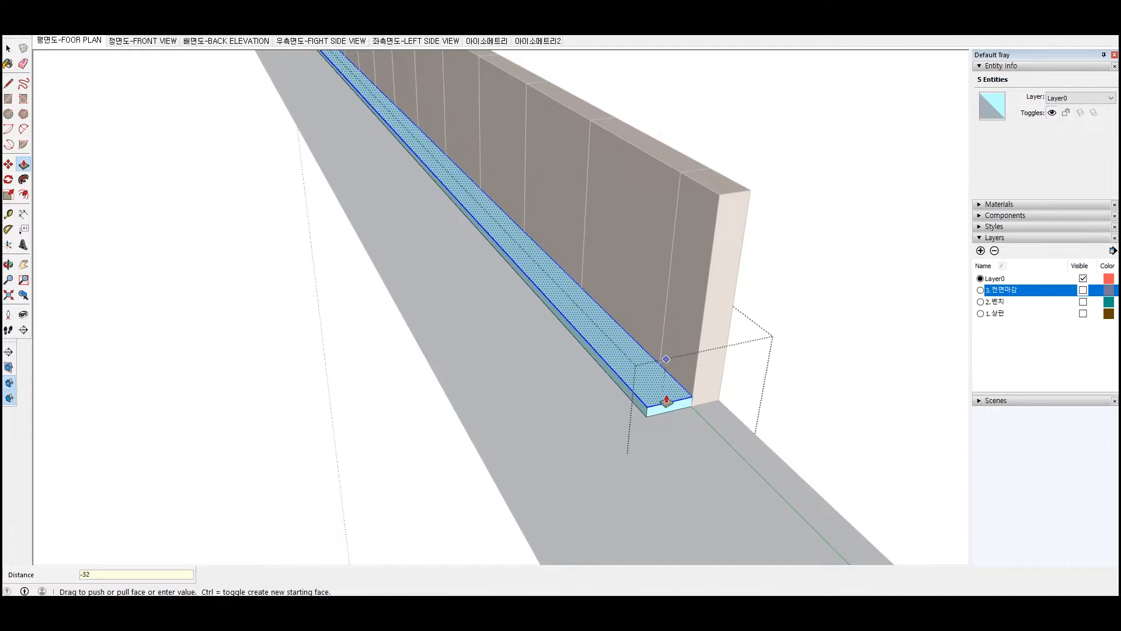
key(Return)
key(space)
Offset the bar's end face inward and push the inner face through its full length, forming a square tube with 2 mm walls
key(Escape)
double_click(669, 393)
triple_click(668, 388)
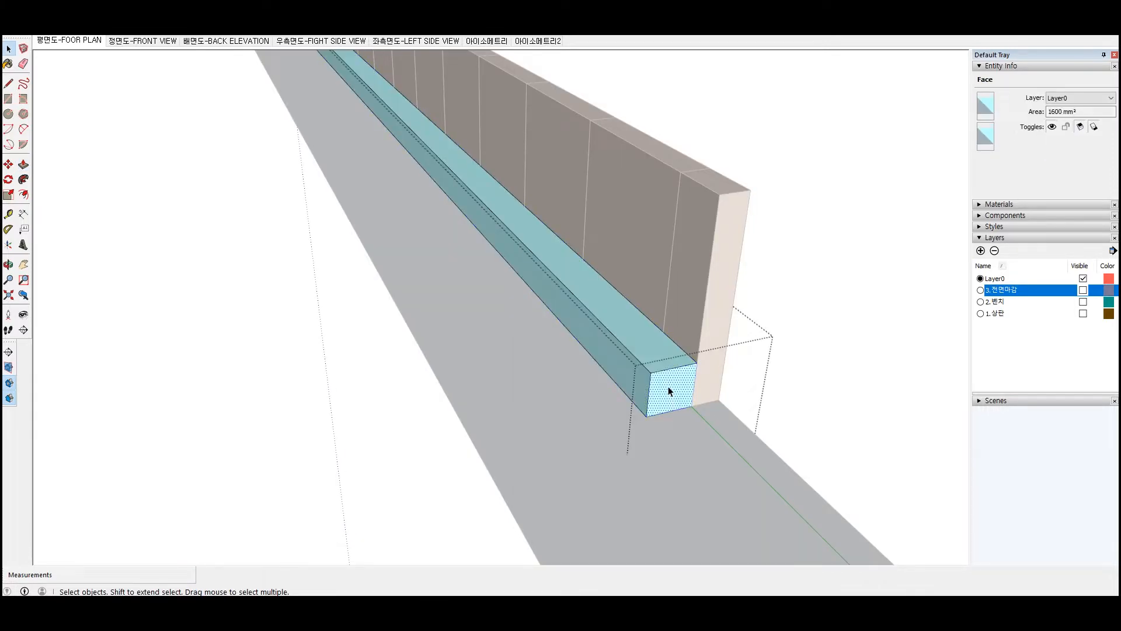
key(Return)
key(space)
click(669, 398)
key(p)
click(669, 398)
scroll(438, 123, down, 8)
scroll(379, 134, up, 5)
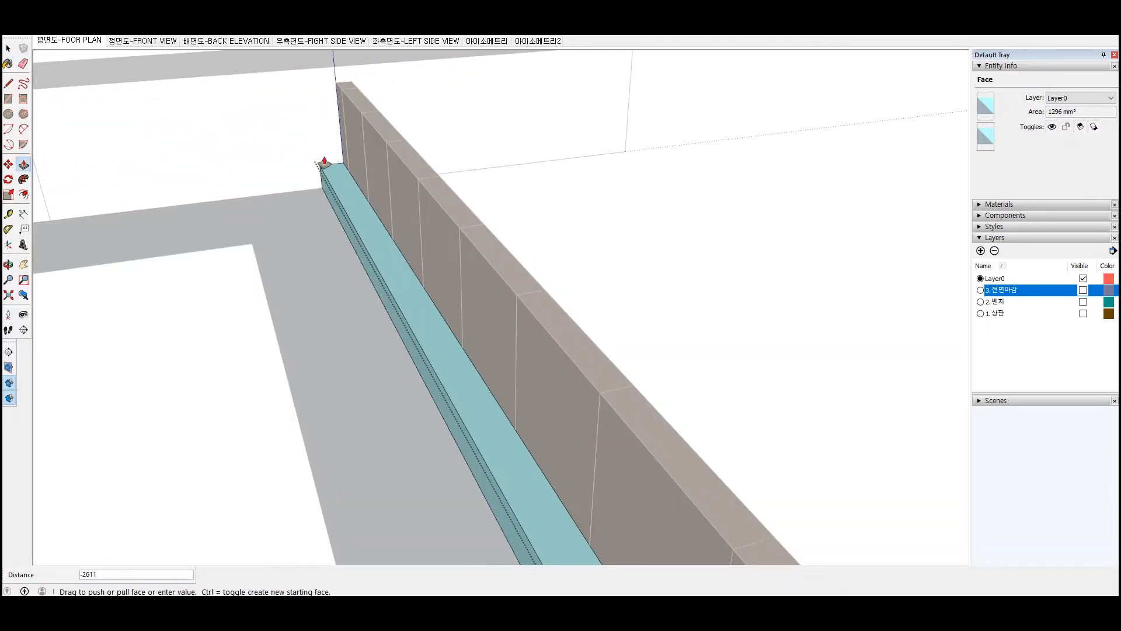
click(321, 188)
scroll(321, 169, down, 6)
scroll(438, 398, up, 5)
key(space)
key(Escape)
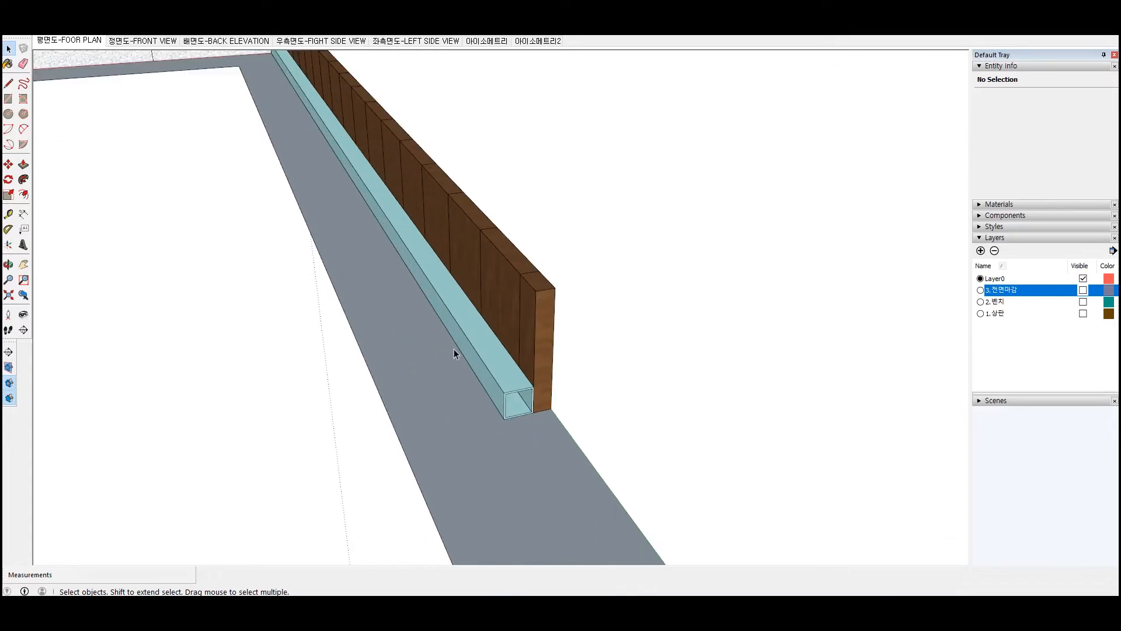
Copy the square tube 135 mm upward, level with the upper edge of the side fascia
click(462, 349)
key(m)
scroll(511, 379, up, 3)
scroll(551, 393, up, 3)
click(551, 394)
key(ctrl)
scroll(551, 393, down, 5)
click(555, 263)
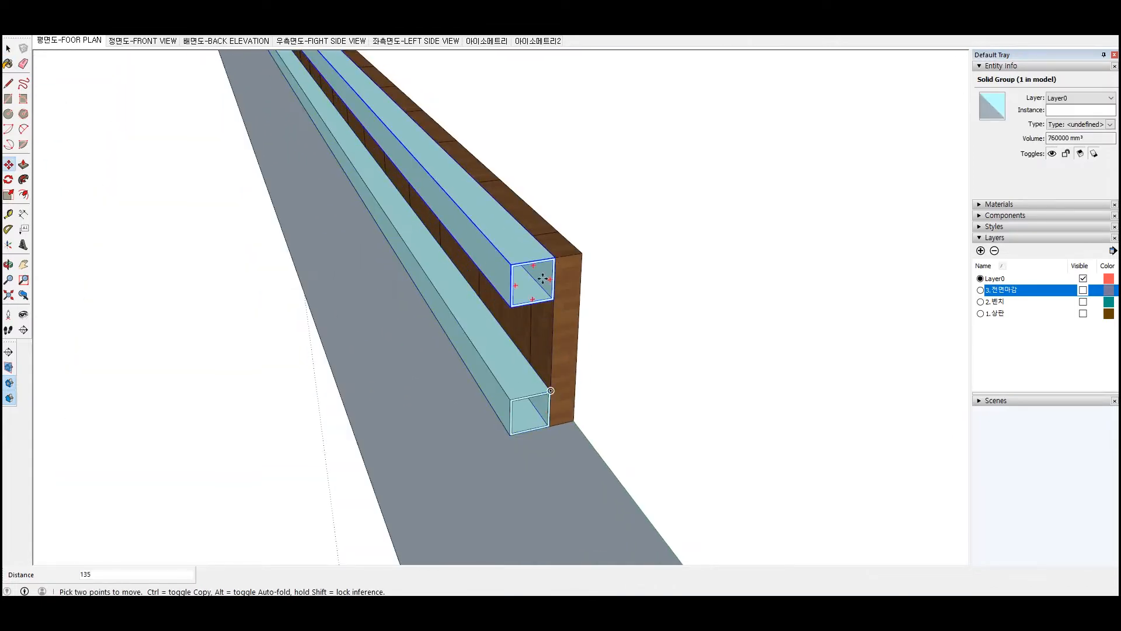
Make a copy of the upper tube rotated 90 degrees into a vertical post at the stone curb end
key(space)
click(584, 237)
scroll(295, 80, up, 4)
scroll(462, 202, down, 4)
click(468, 210)
middle_drag(476, 218, 655, 202)
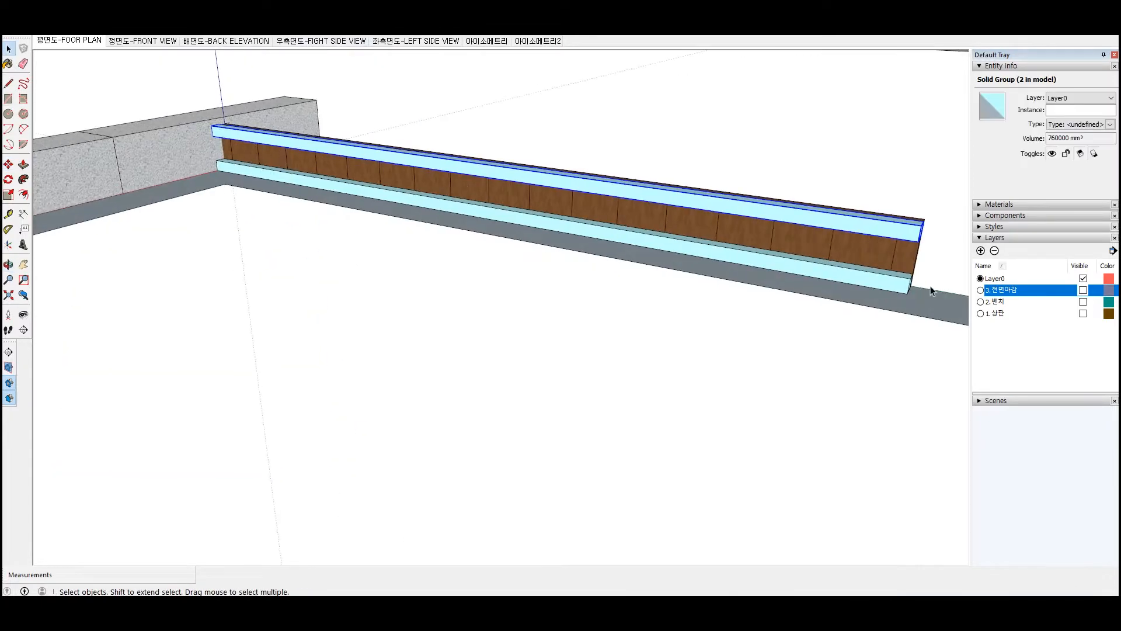
scroll(316, 185, up, 2)
key(q)
middle_drag(191, 131, 355, 243)
scroll(354, 243, up, 3)
click(315, 260)
click(530, 291)
key(ctrl)
text(90)
key(Return)
Move the vertical post down so its base corner sits on the frame against the stone curb
key(m)
click(241, 139)
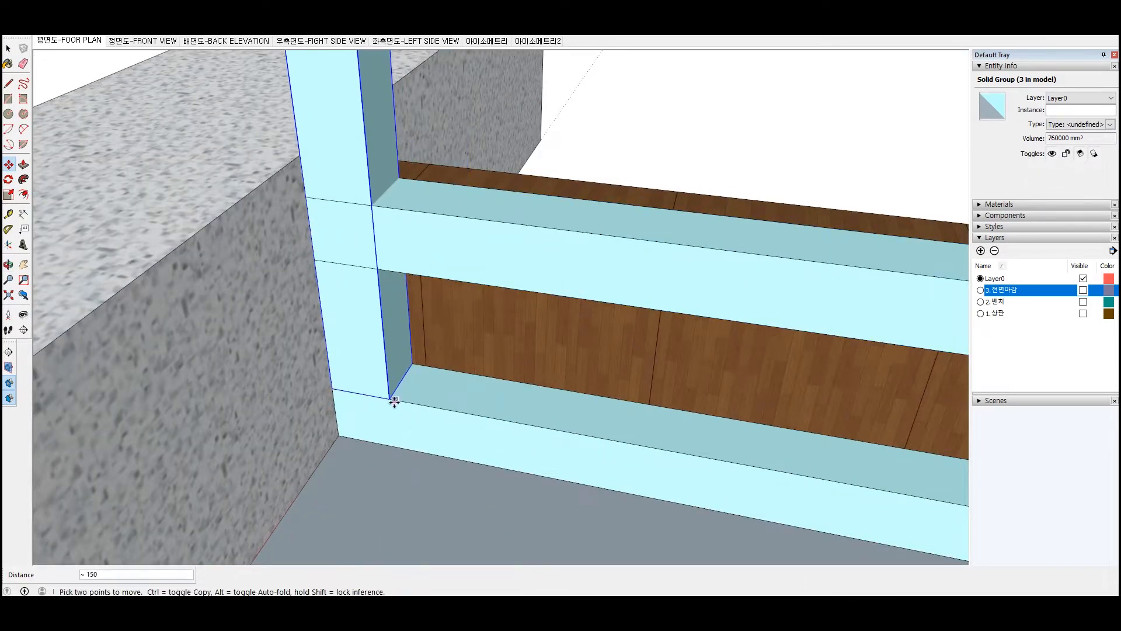
click(339, 436)
scroll(342, 437, up, 5)
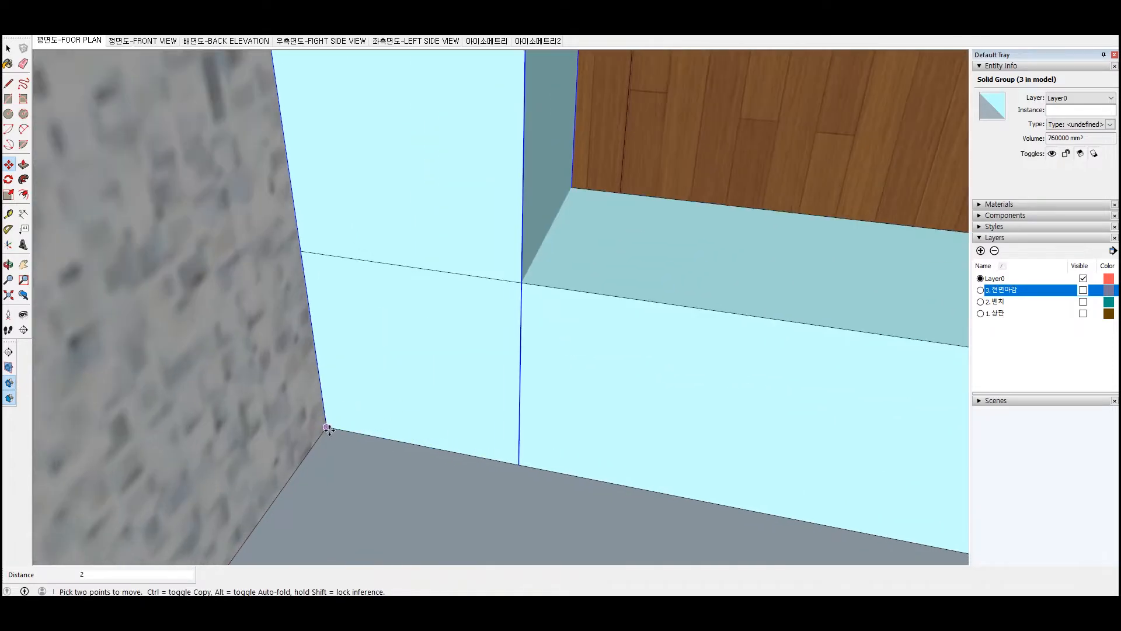
scroll(370, 415, down, 8)
key(space)
scroll(380, 380, down, 5)
scroll(378, 375, up, 8)
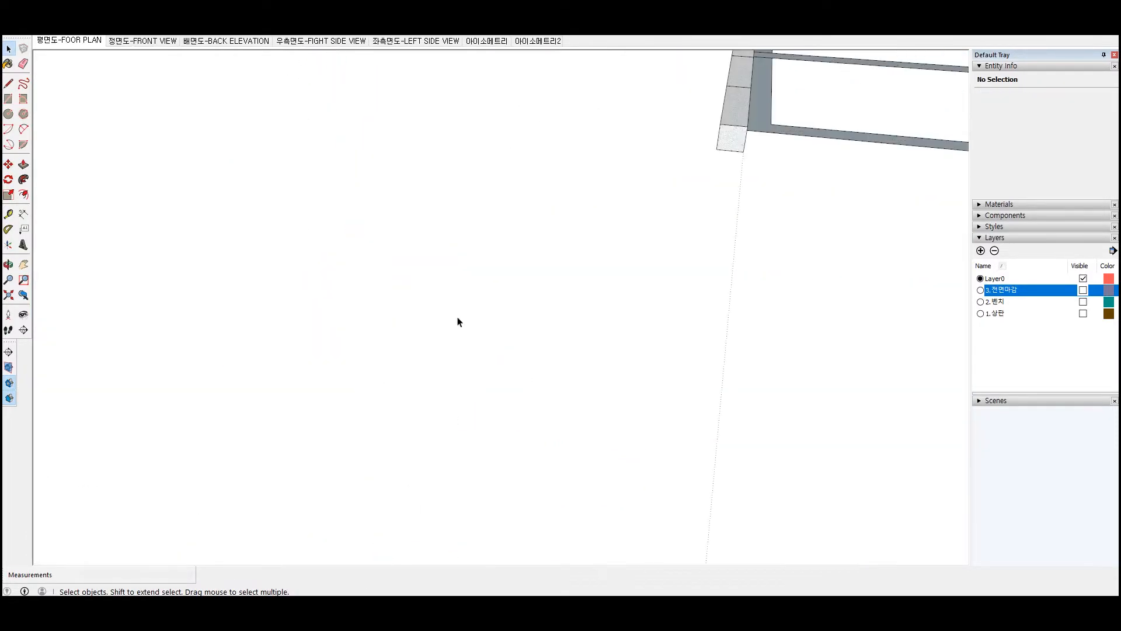
Scale the vertical post down in length to match the height of the side fascia
scroll(388, 303, down, 5)
click(377, 301)
key(s)
scroll(401, 228, up, 8)
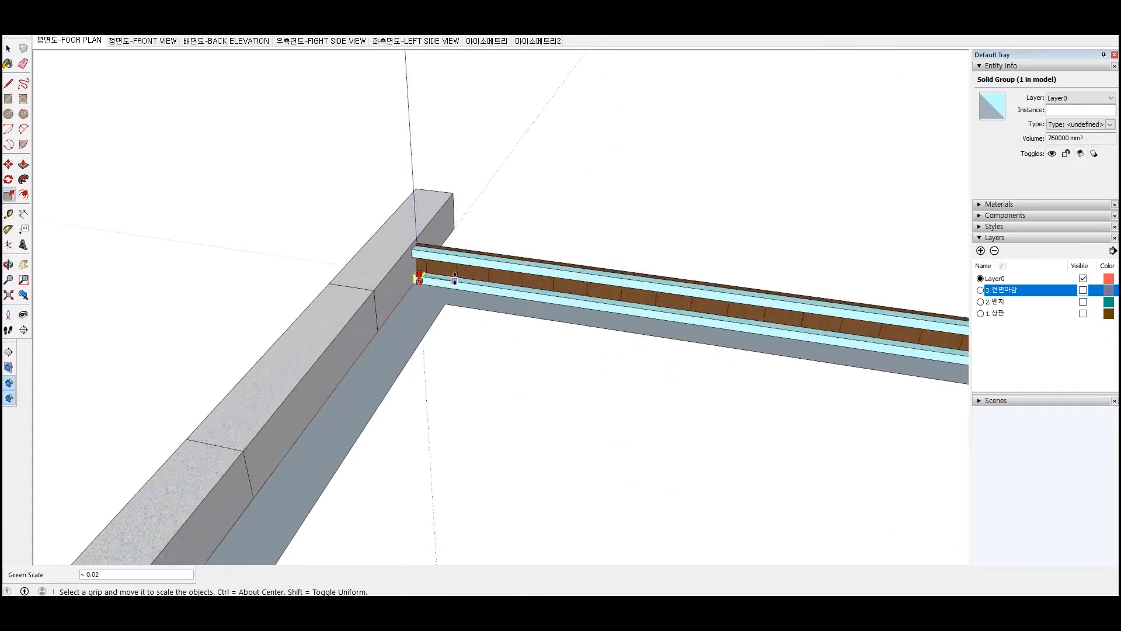
key(space)
Move the shortened post to the inner side of the two horizontal tubes at the curb end
scroll(384, 242, up, 4)
click(385, 246)
key(m)
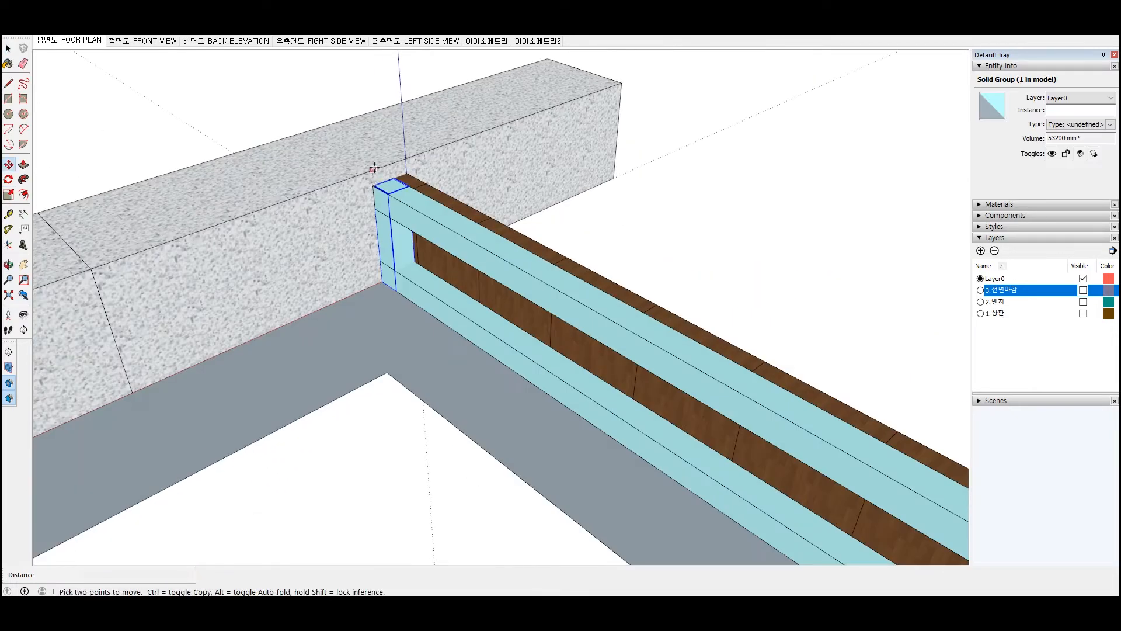
scroll(409, 198, up, 3)
scroll(412, 197, down, 5)
key(space)
scroll(350, 222, up, 4)
key(m)
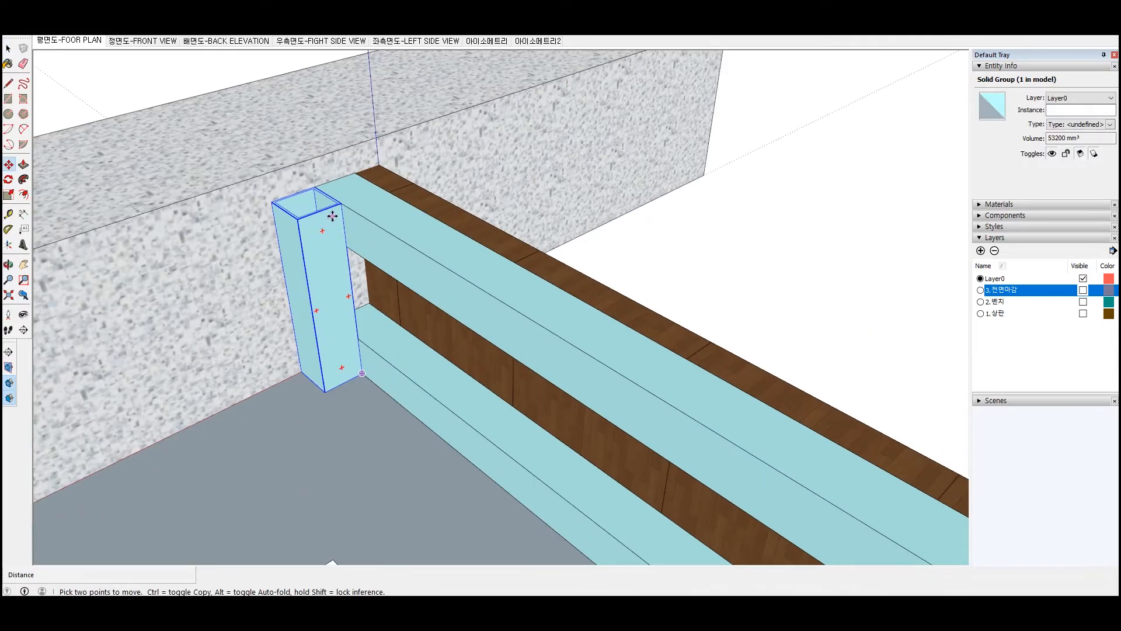
Try copying the post to the far end of the two horizontal tubes
key(ctrl)
click(331, 196)
scroll(331, 196, down, 5)
scroll(472, 321, up, 5)
click(476, 244)
key(space)
scroll(437, 264, down, 5)
middle_drag(437, 264, 408, 362)
scroll(826, 316, down, 5)
scroll(442, 351, up, 5)
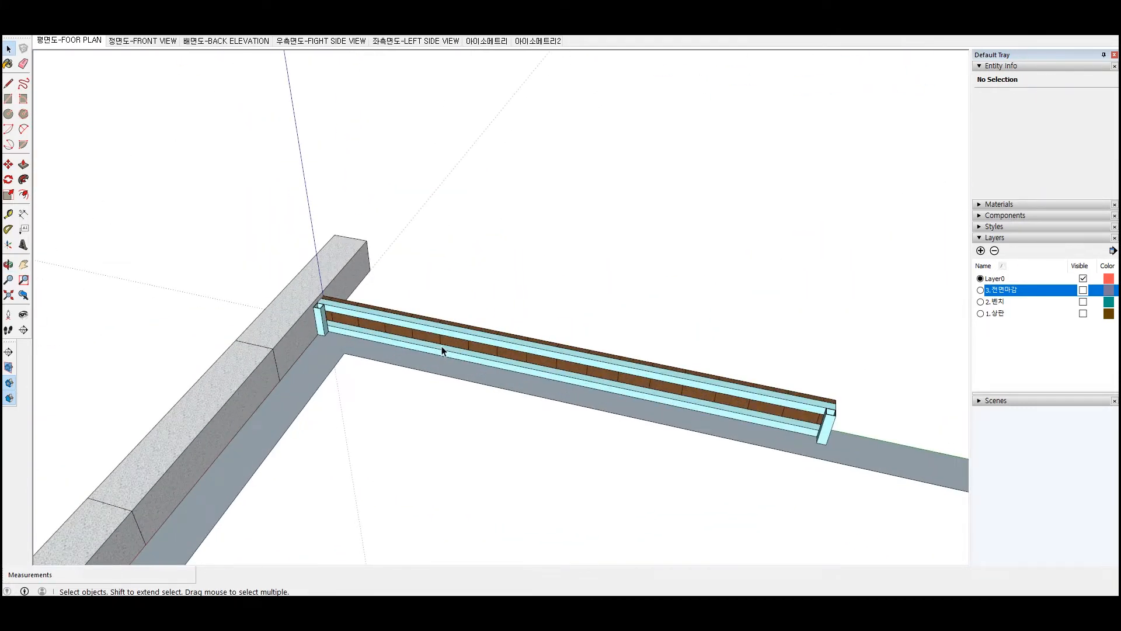
Copy the post to the far end of the tubes and divide the distance into 4 equal intervals with posts between
middle_drag(442, 346, 448, 272)
scroll(377, 267, up, 3)
click(435, 269)
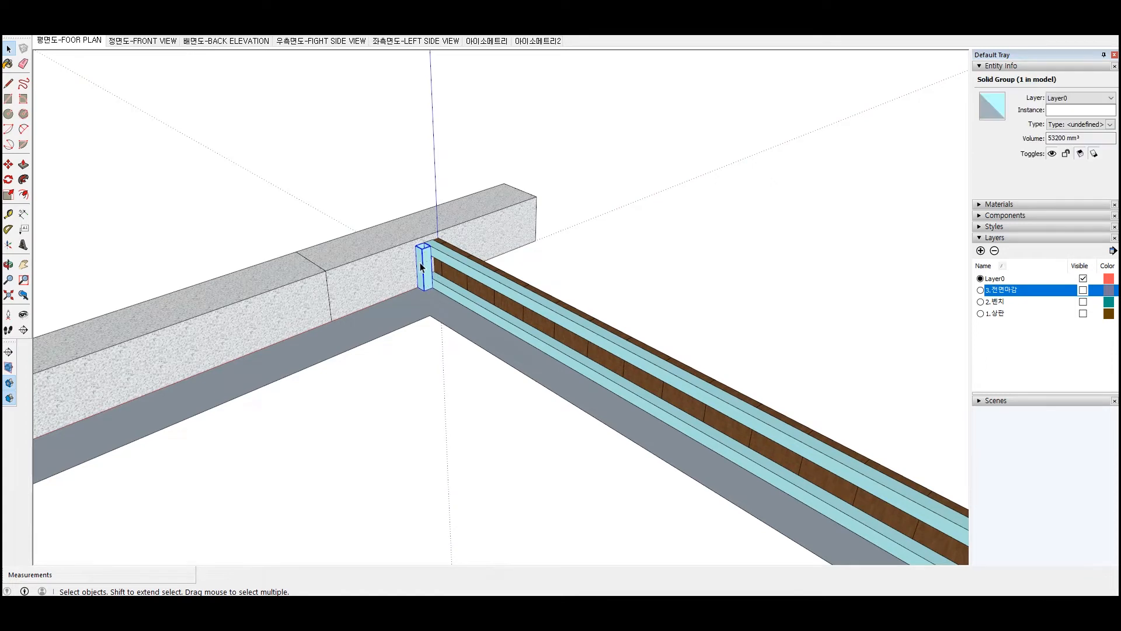
key(m)
scroll(424, 260, up, 6)
scroll(425, 270, down, 6)
key(ctrl)
click(424, 270)
scroll(643, 373, down, 4)
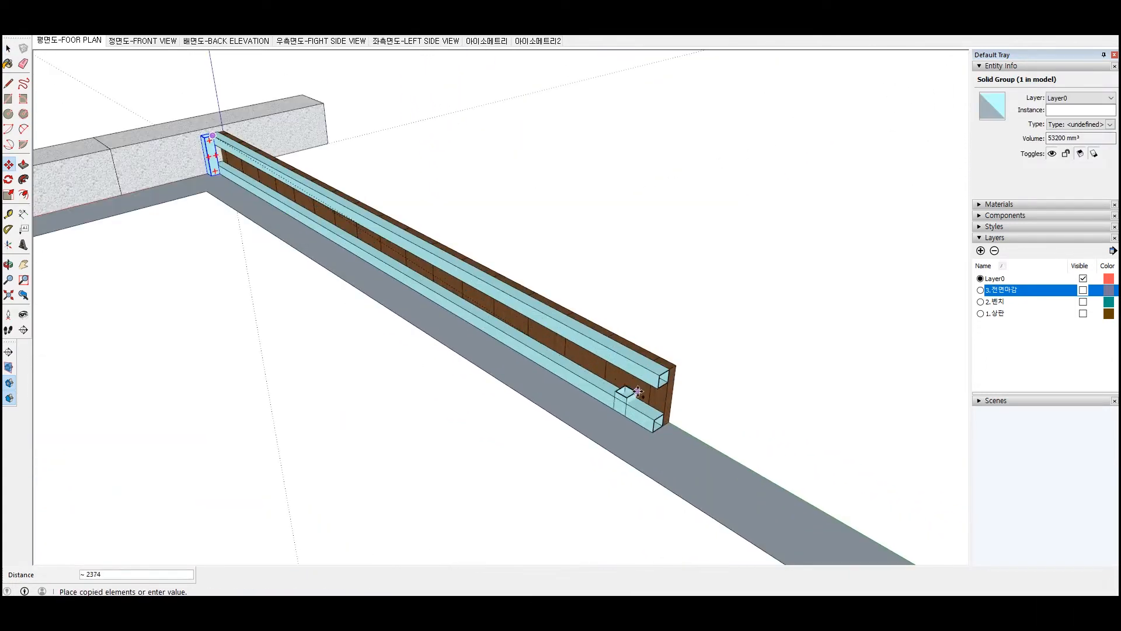
scroll(660, 368, up, 3)
click(665, 364)
text(/4)
key(Return)
key(space)
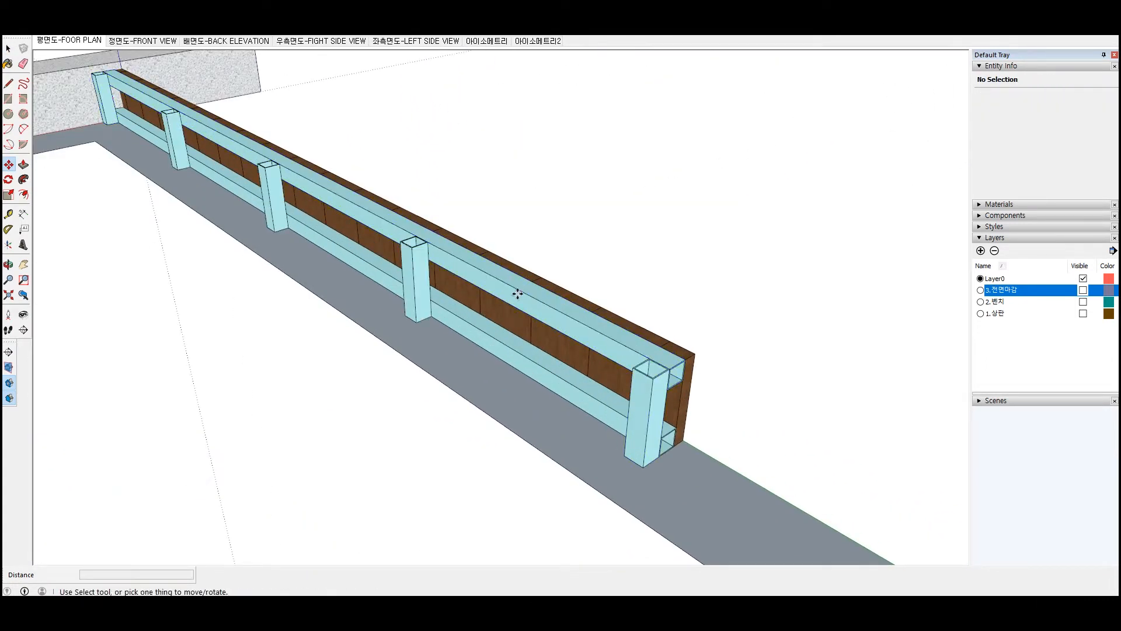
Move the five posts across to the outer side of the side fascia, clear of the horizontal tubes
scroll(524, 285, down, 3)
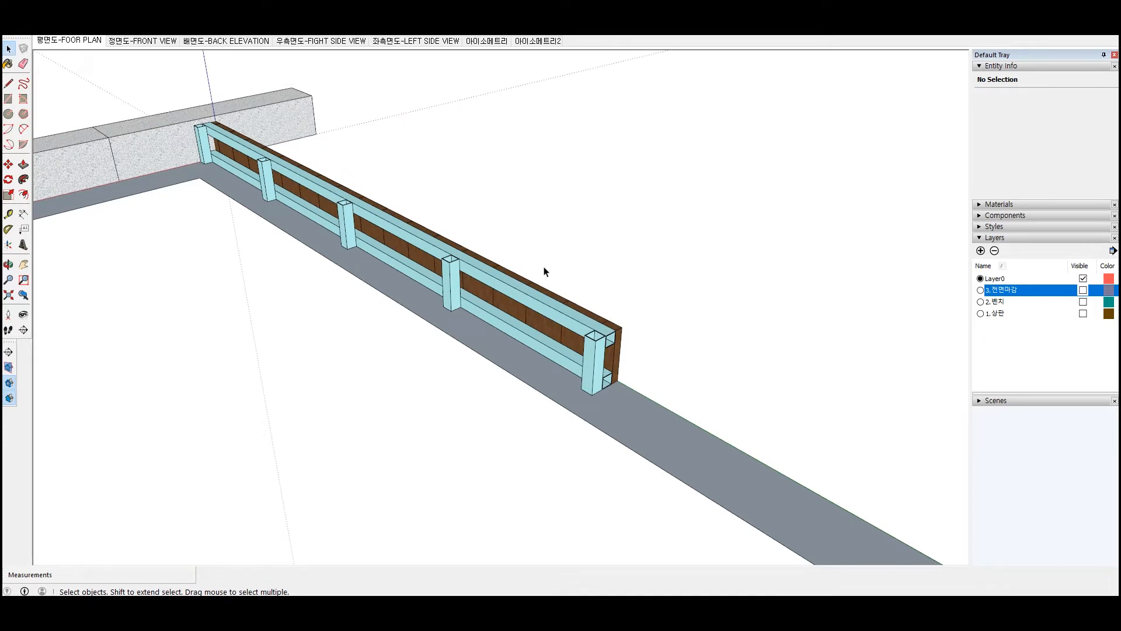
click(366, 225)
scroll(308, 258, down, 6)
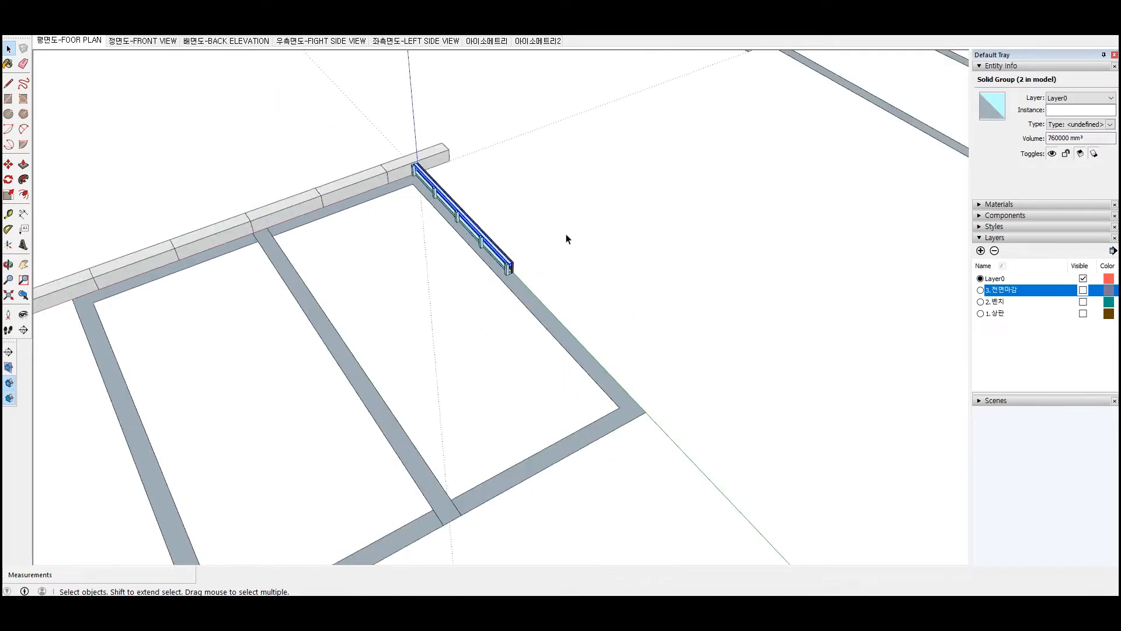
scroll(500, 230, up, 4)
middle_drag(462, 166, 661, 245)
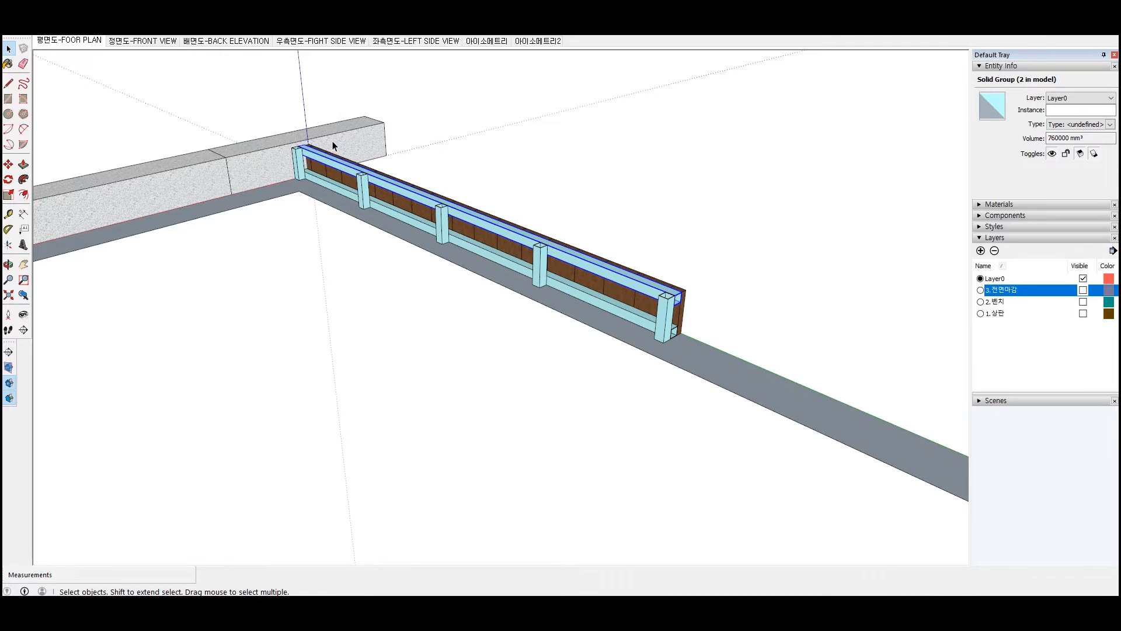
middle_drag(408, 168, 414, 195)
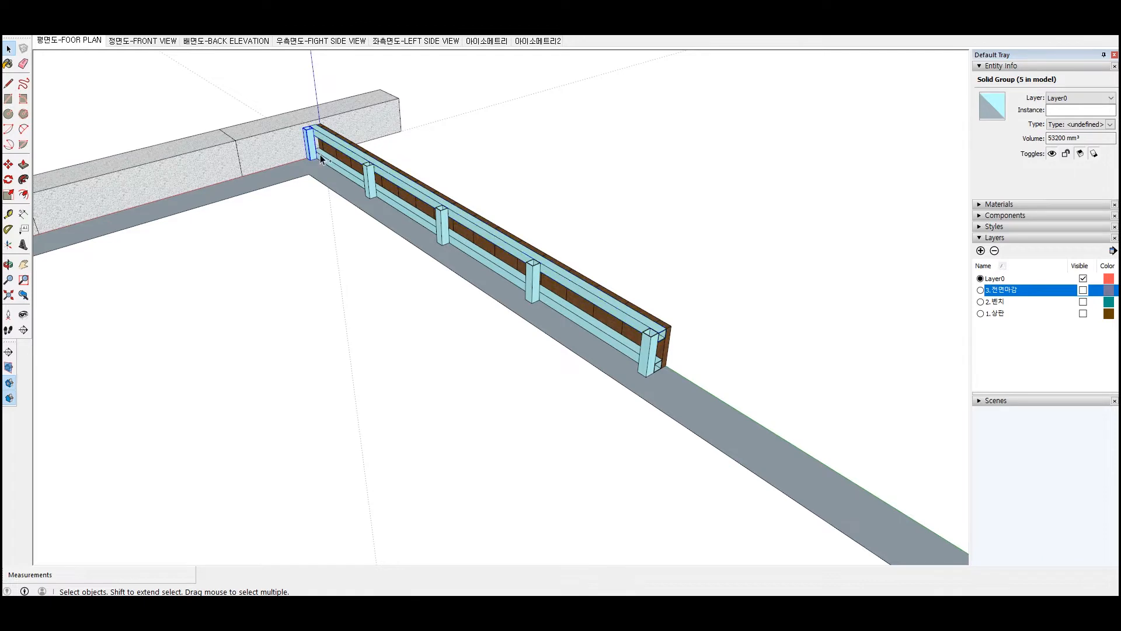
click(384, 178)
middle_drag(384, 178, 359, 175)
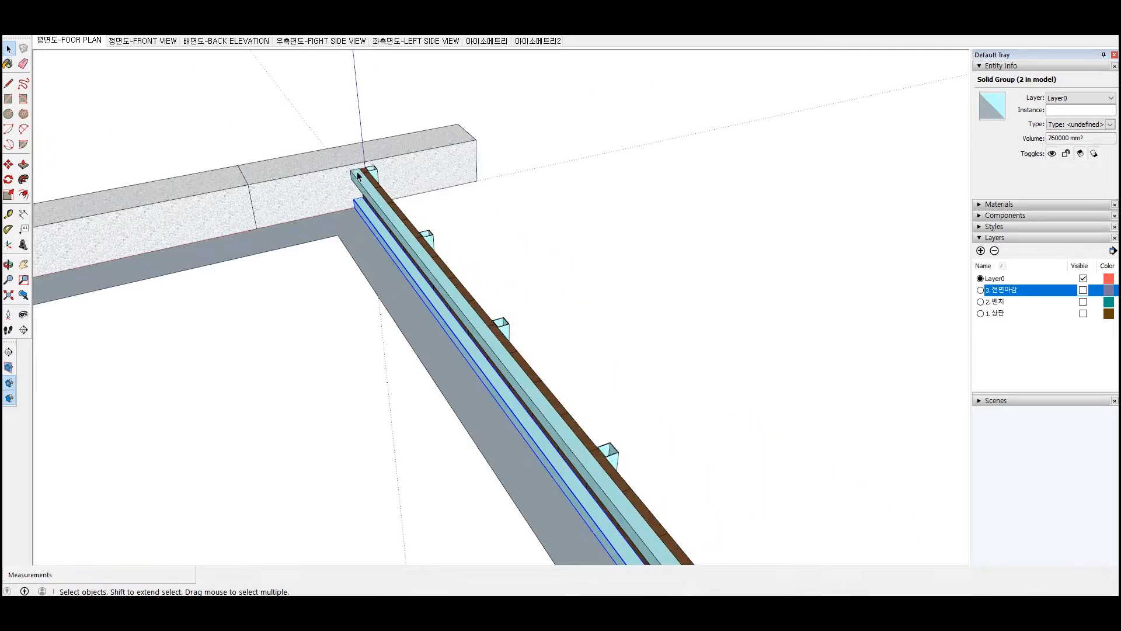
Copy the lower tube to the opposite end of the deck frame and divide the distance into 30 equal intervals
key(m)
click(357, 208)
key(ctrl)
scroll(356, 212, down, 6)
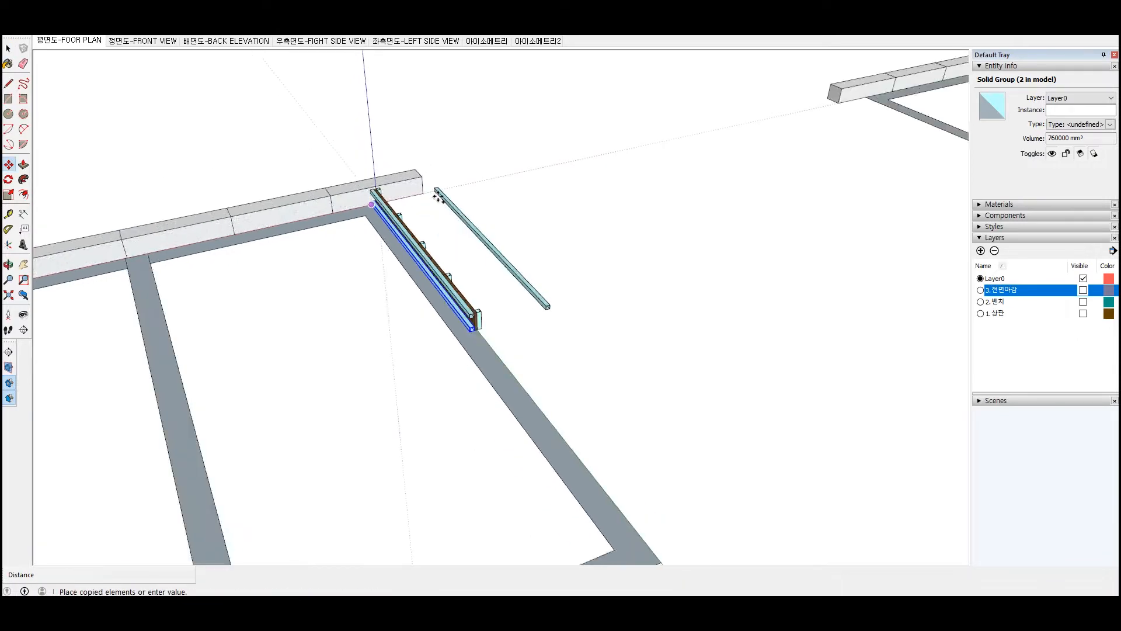
scroll(323, 227, up, 10)
click(300, 132)
text(/30)
key(Return)
key(ctrl+t)
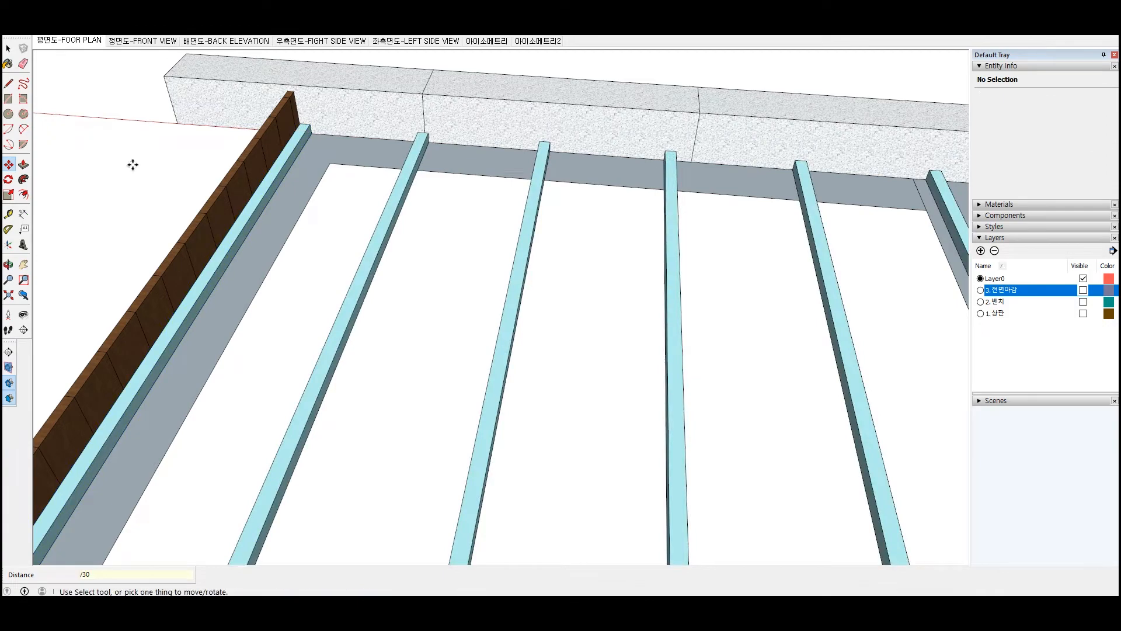
scroll(273, 231, down, 6)
scroll(265, 240, down, 4)
scroll(695, 272, up, 5)
Select the five posts along the outer side of the fascia and make them one group
middle_drag(708, 313, 607, 318)
scroll(733, 298, up, 5)
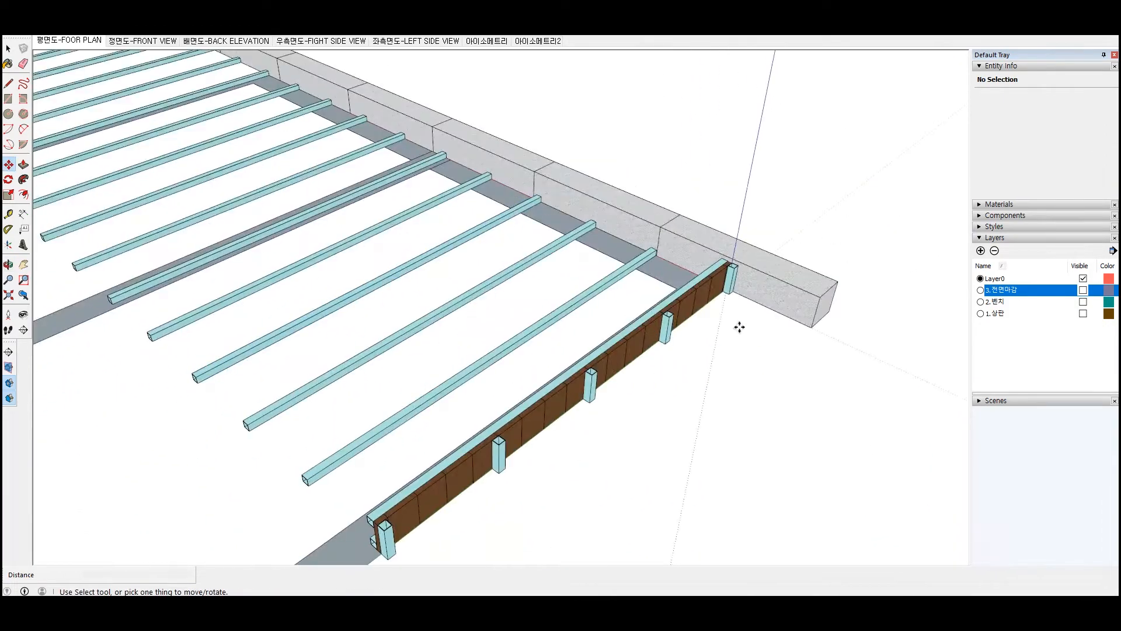
key(space)
click(739, 272)
ctrl+click(626, 363)
ctrl+click(484, 471)
scroll(621, 400, down, 4)
ctrl+click(455, 479)
ctrl+click(339, 555)
right_click(339, 555)
click(394, 456)
Move the post group 65 mm inward past the fascia, in line with the horizontal tubes
key(m)
scroll(706, 288, up, 2)
click(703, 286)
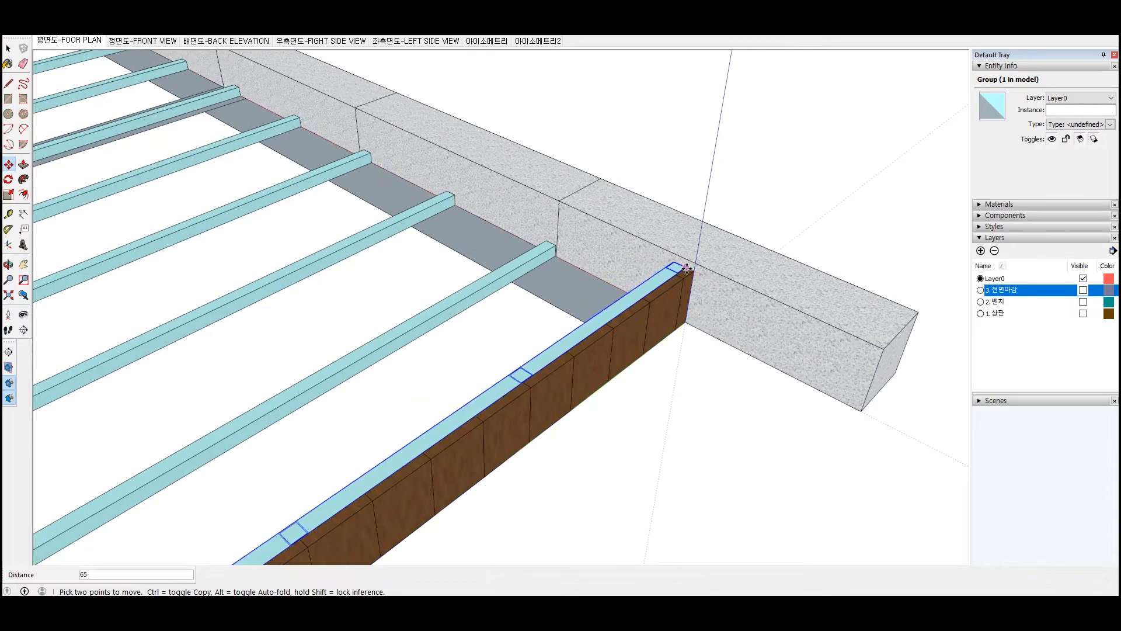
scroll(684, 270, up, 6)
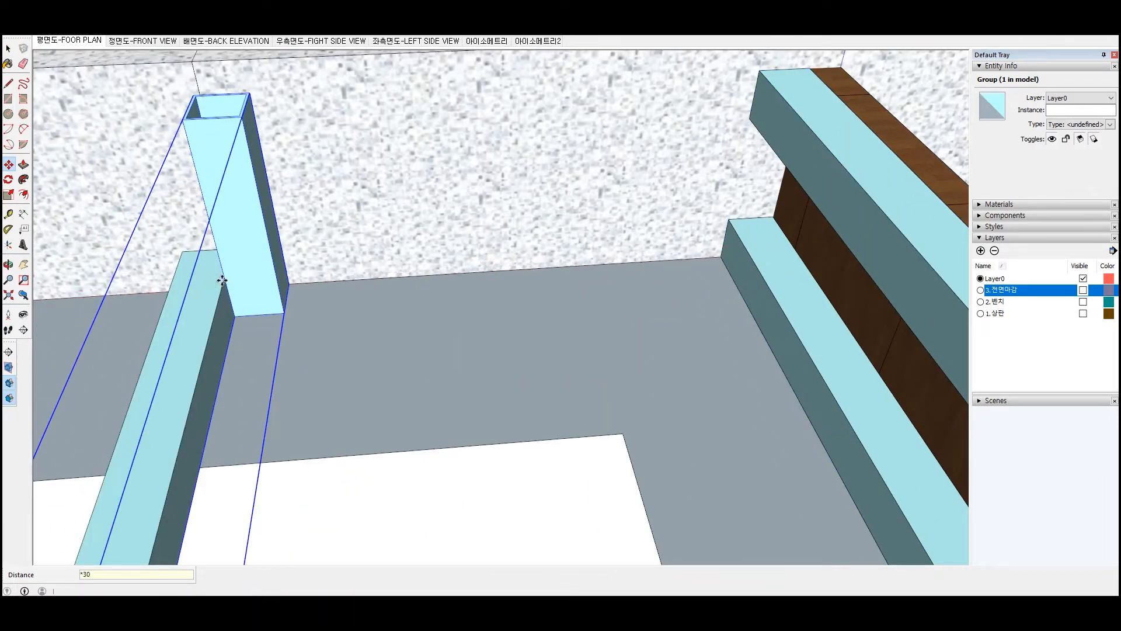
Try to repeat the post group 30 times from its position beside the second joist
key(Return)
scroll(444, 243, down, 6)
scroll(426, 227, up, 5)
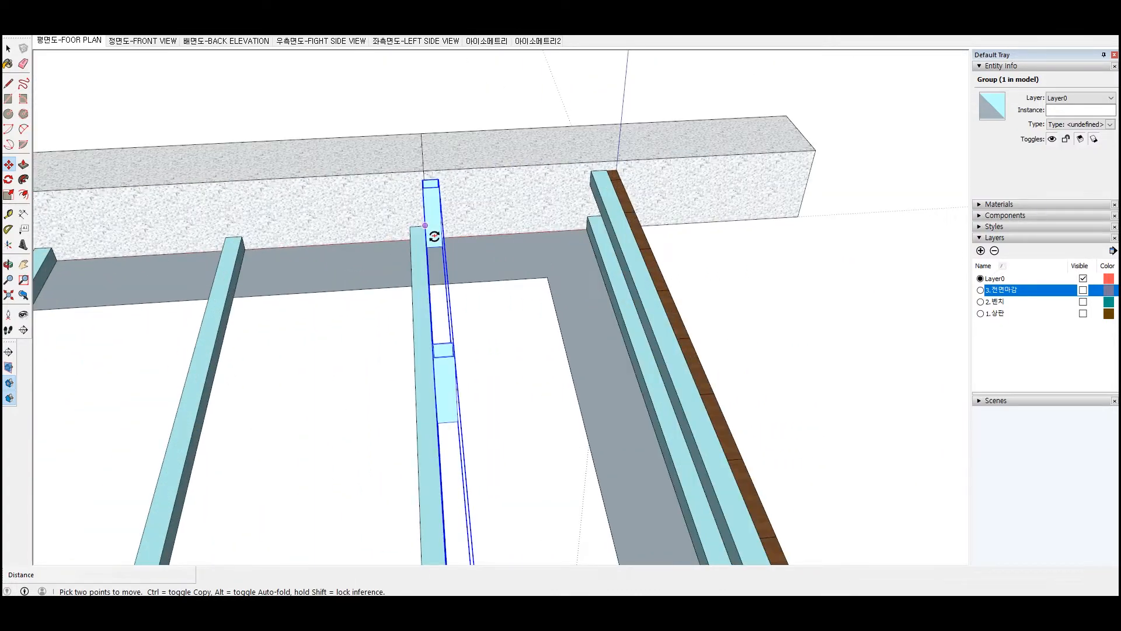
middle_drag(432, 236, 615, 202)
click(414, 202)
scroll(414, 202, up, 3)
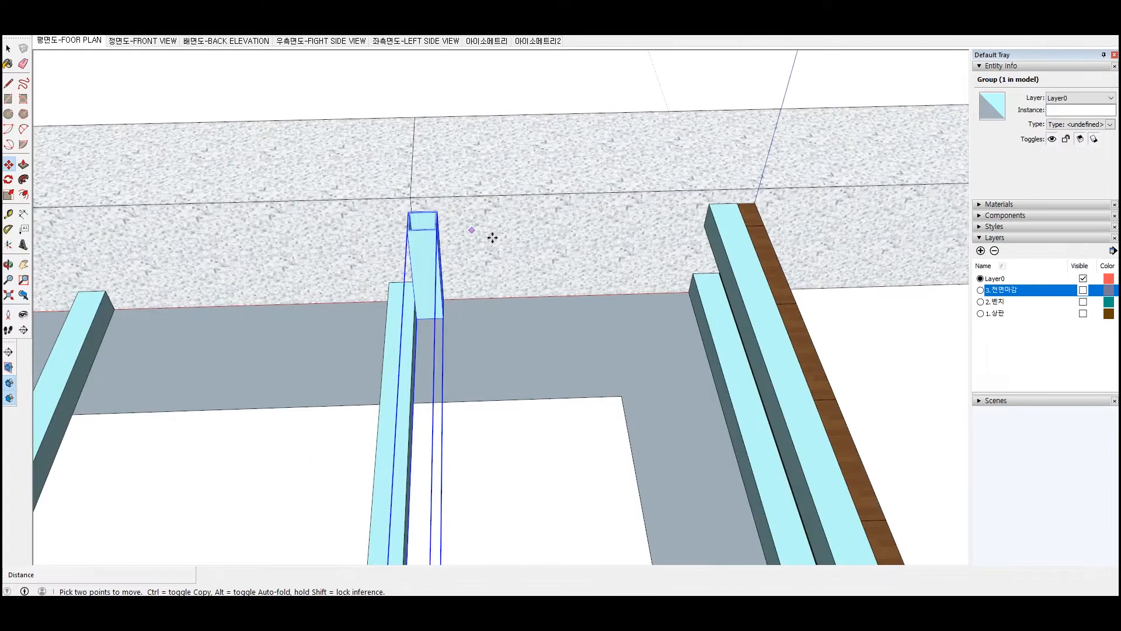
Move the post group 40 mm inside the lower side tube, and copy it to the neighbouring joist with 30 repeats
scroll(706, 205, down, 2)
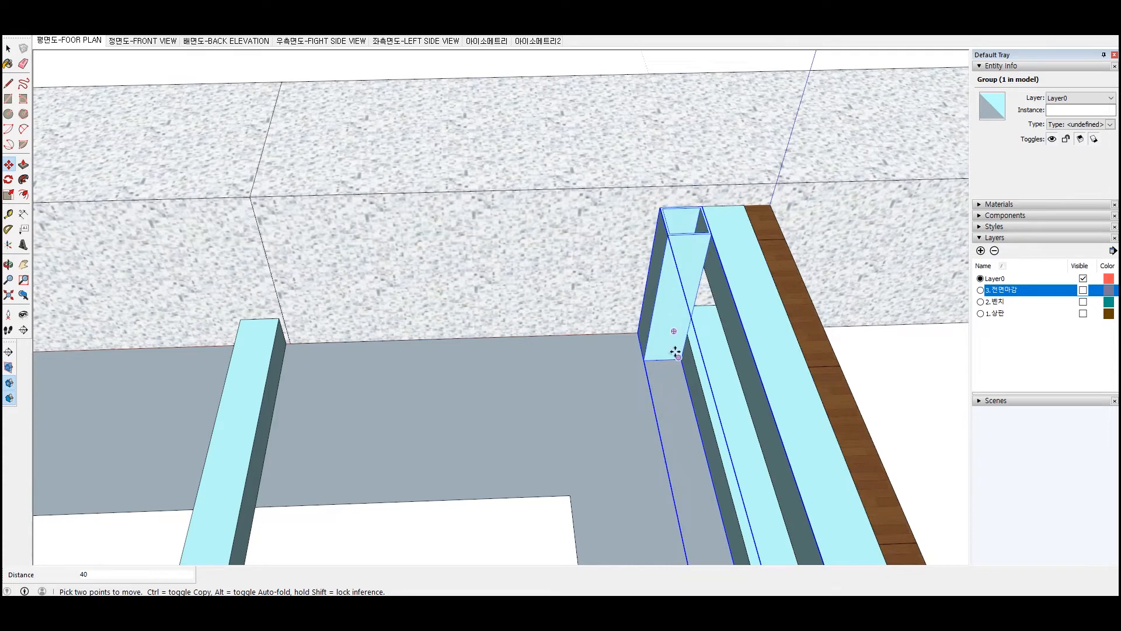
click(677, 331)
key(ctrl)
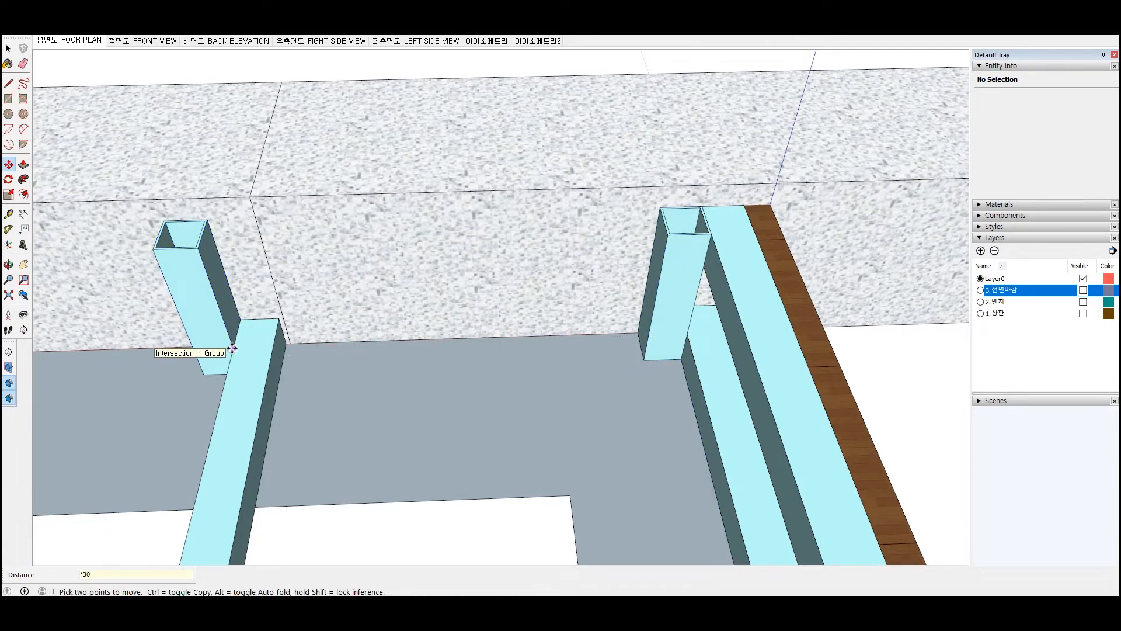
key(Return)
scroll(232, 348, down, 5)
scroll(296, 369, up, 3)
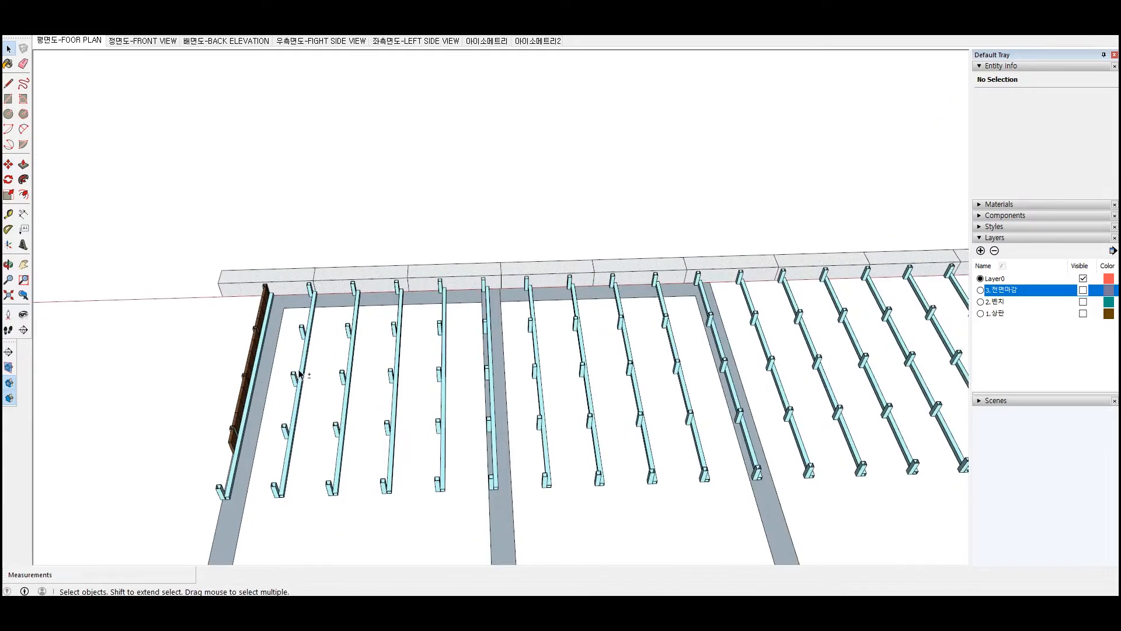
Move the post group of the row beside the far side fascia to the inner side of its lower tube
scroll(314, 319, up, 2)
click(320, 306)
scroll(229, 382, up, 2)
click(229, 380)
scroll(263, 241, up, 3)
key(m)
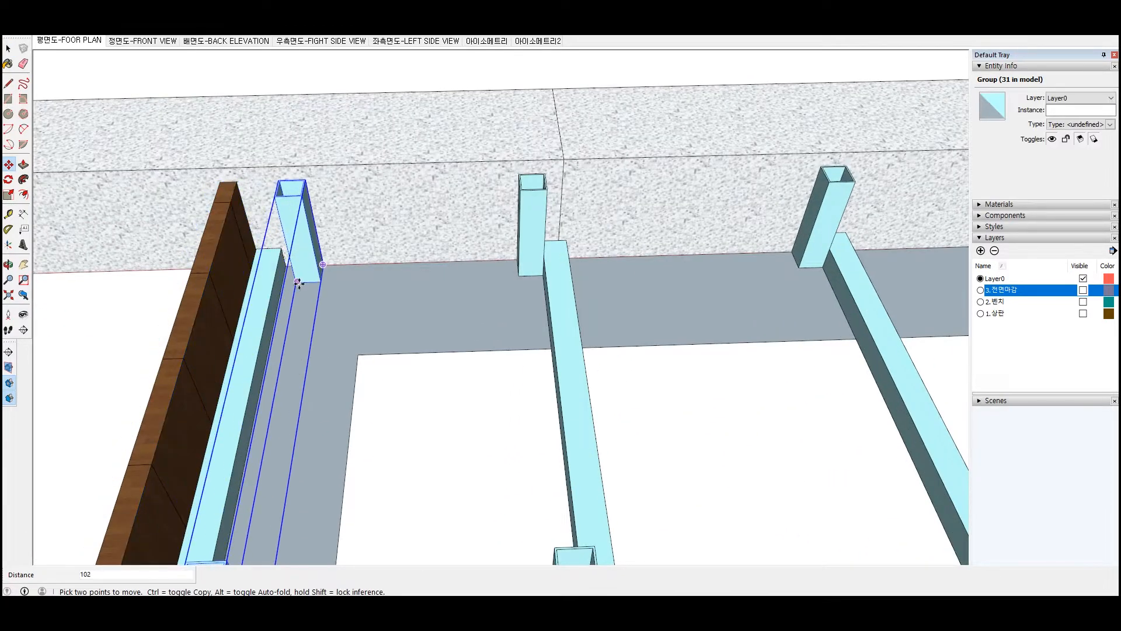
scroll(318, 251, up, 3)
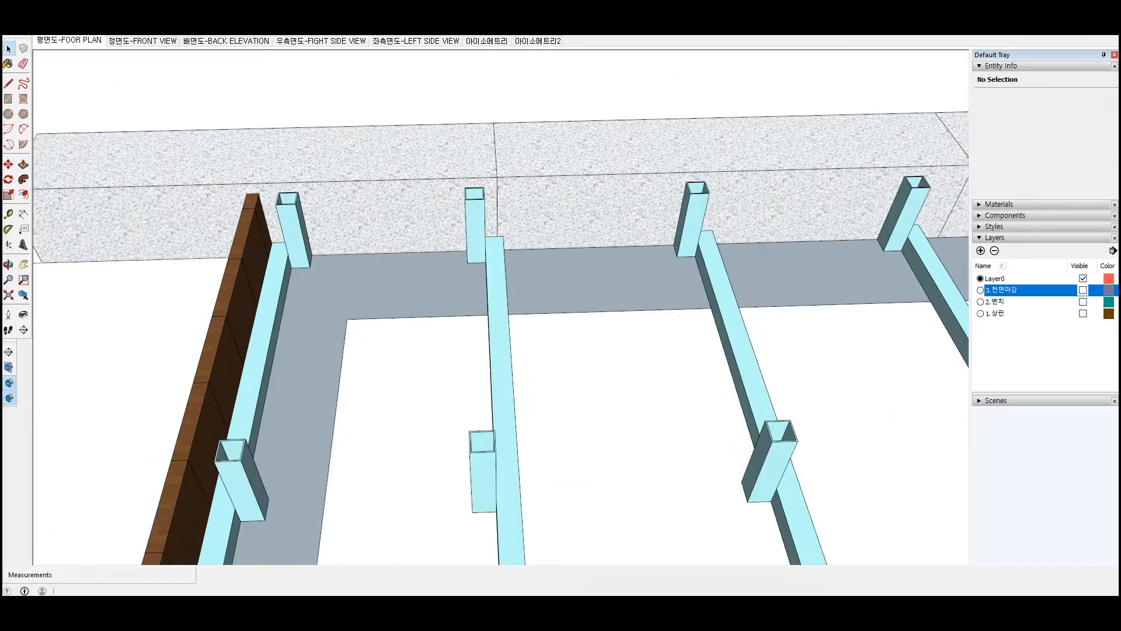
Rotate a copy of the upper side tube 90° about its inner corner so it crosses the joists
scroll(418, 313, down, 3)
scroll(419, 290, down, 2)
click(420, 292)
scroll(426, 350, down, 2)
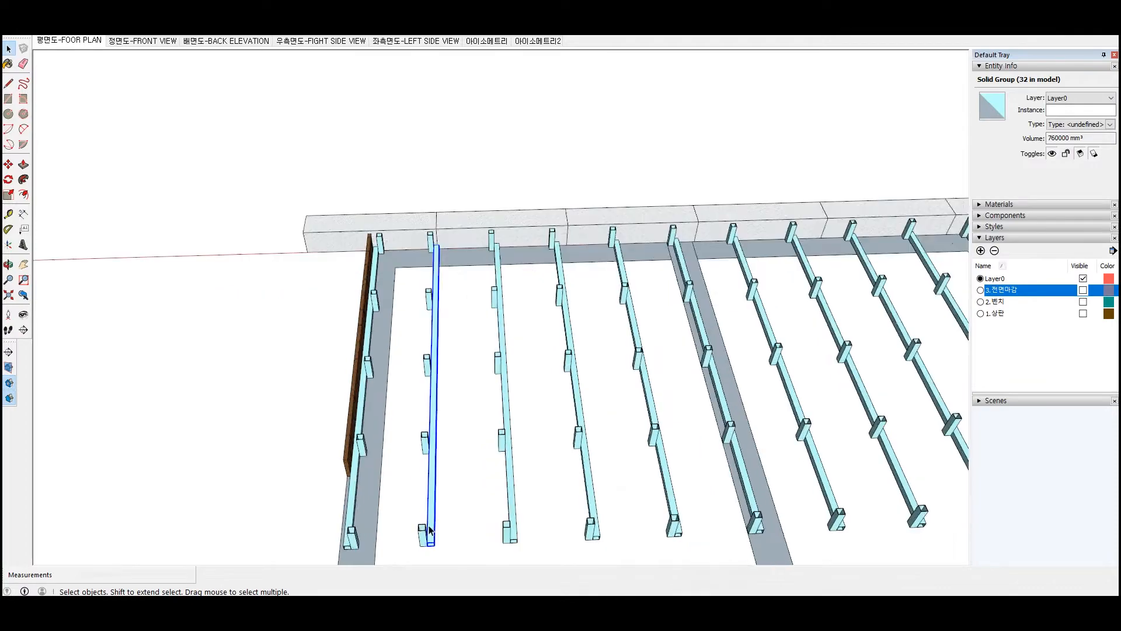
scroll(435, 517, up, 5)
key(q)
scroll(413, 409, down, 5)
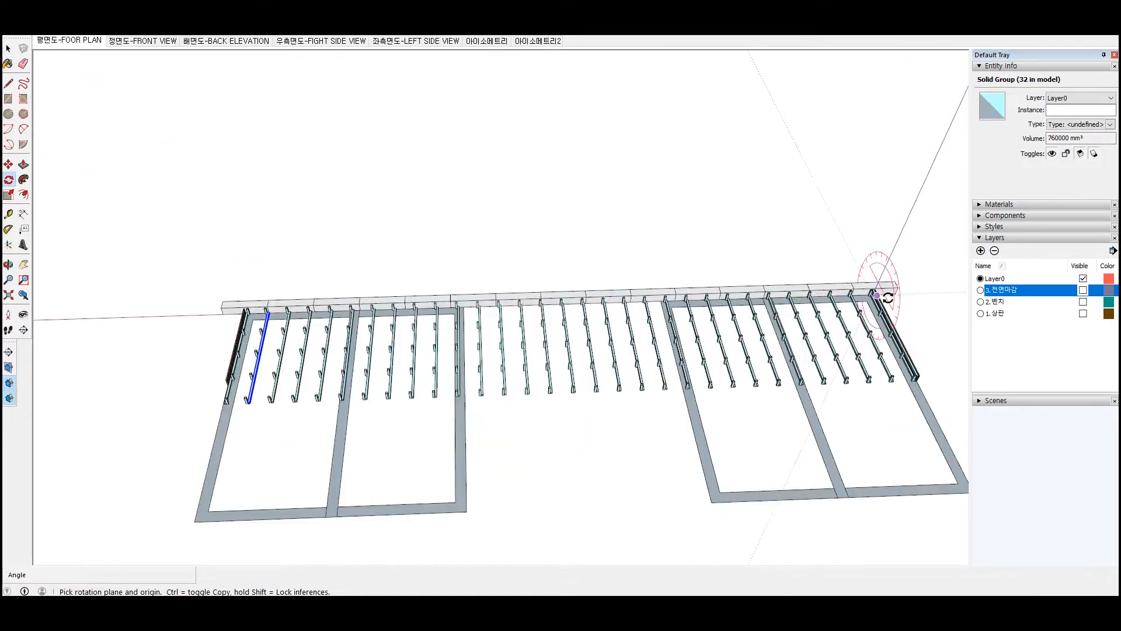
scroll(859, 239, up, 5)
key(q)
scroll(719, 117, up, 3)
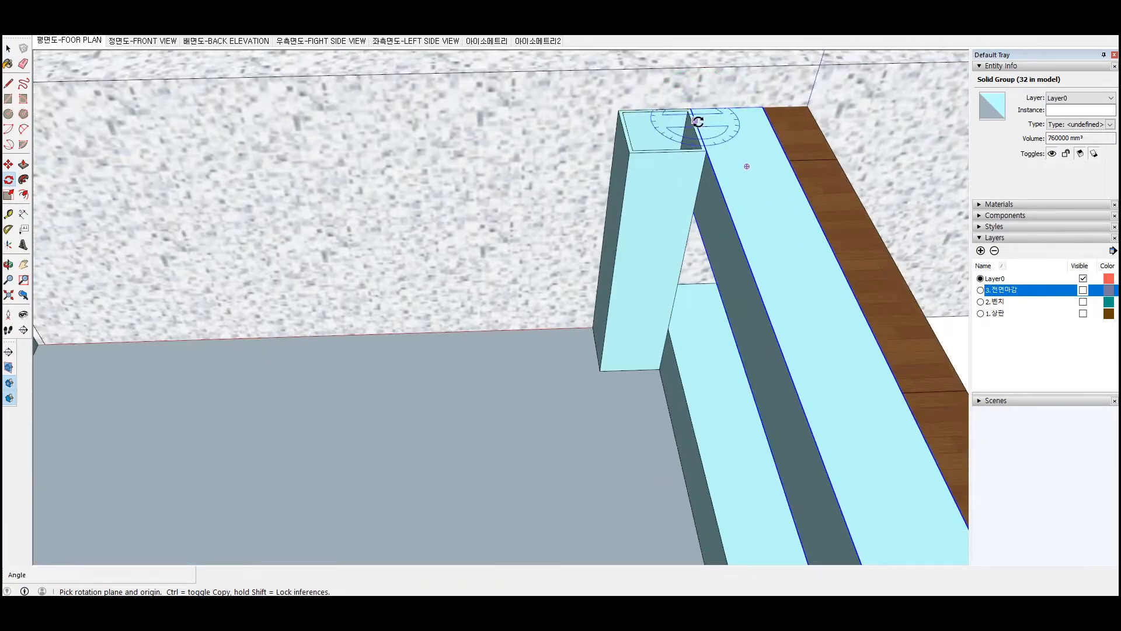
click(696, 123)
click(791, 138)
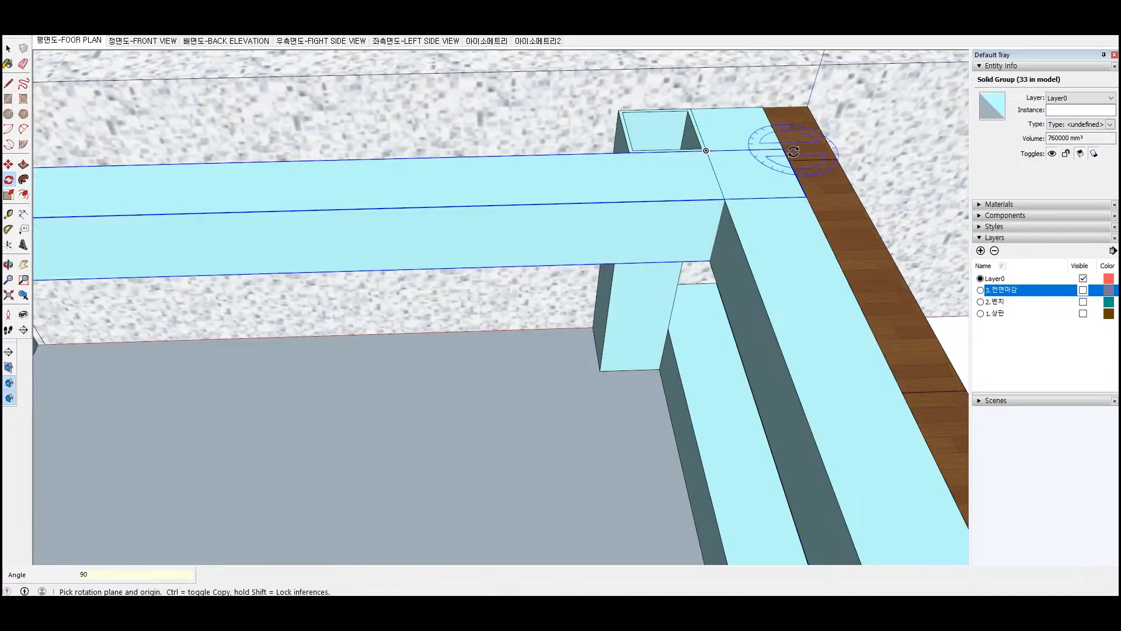
Move the rotated tube lengthwise so its end butts against the inner face of the upper side tube
key(m)
scroll(767, 151, up, 2)
scroll(611, 156, down, 6)
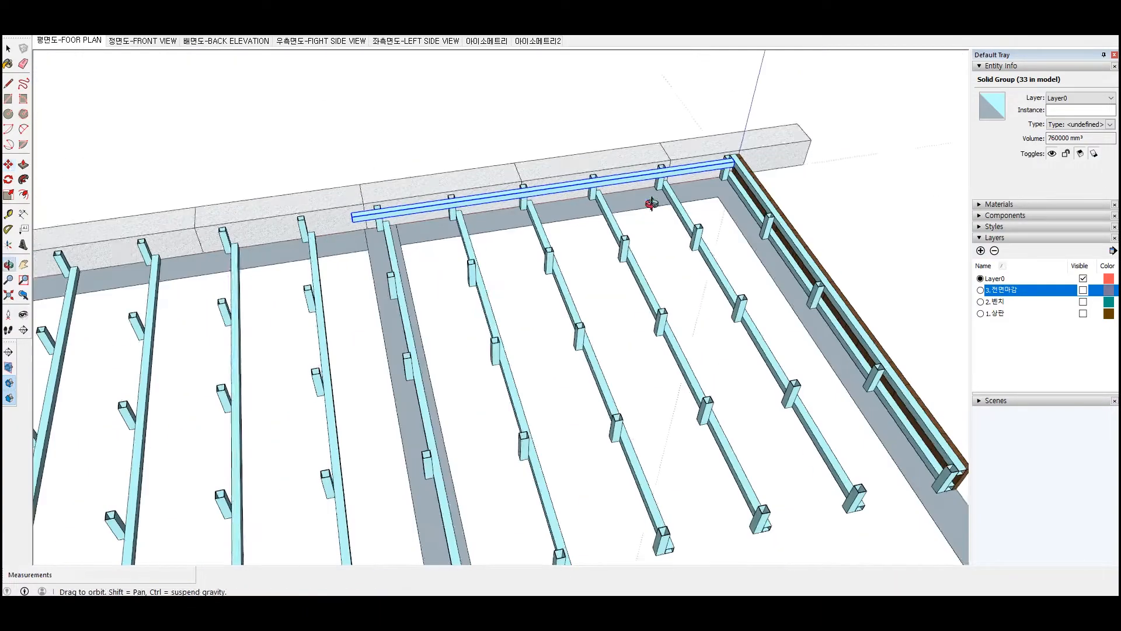
Scale the cross tube lengthwise so its free end reaches the seventh row of posts
scroll(350, 263, up, 5)
scroll(347, 264, up, 3)
key(s)
scroll(399, 231, down, 5)
scroll(349, 256, up, 5)
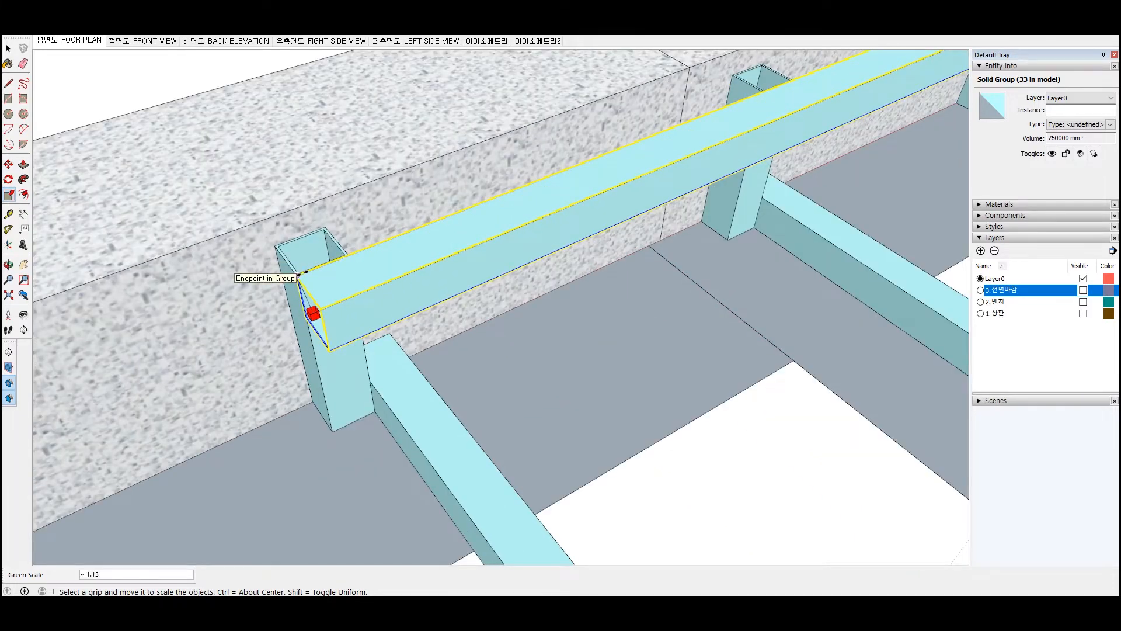
scroll(299, 274, down, 2)
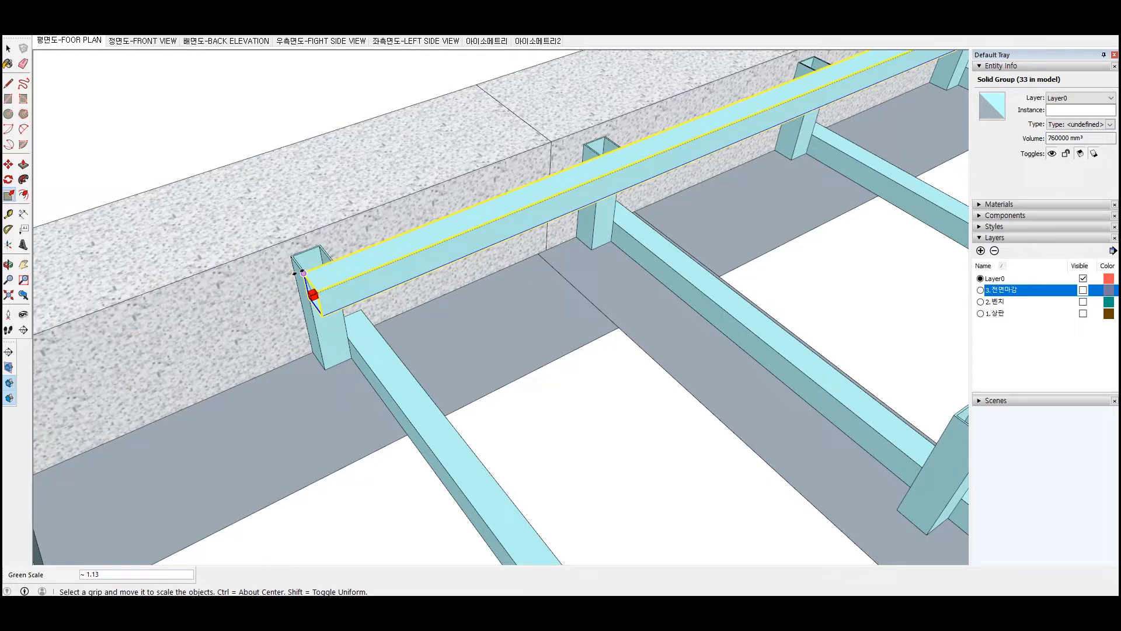
key(space)
click(330, 275)
Reselect the cross tube along the wall and adjust its length with Scale at the seventh post row
scroll(584, 308, down, 8)
middle_drag(733, 332, 379, 269)
scroll(353, 252, up, 2)
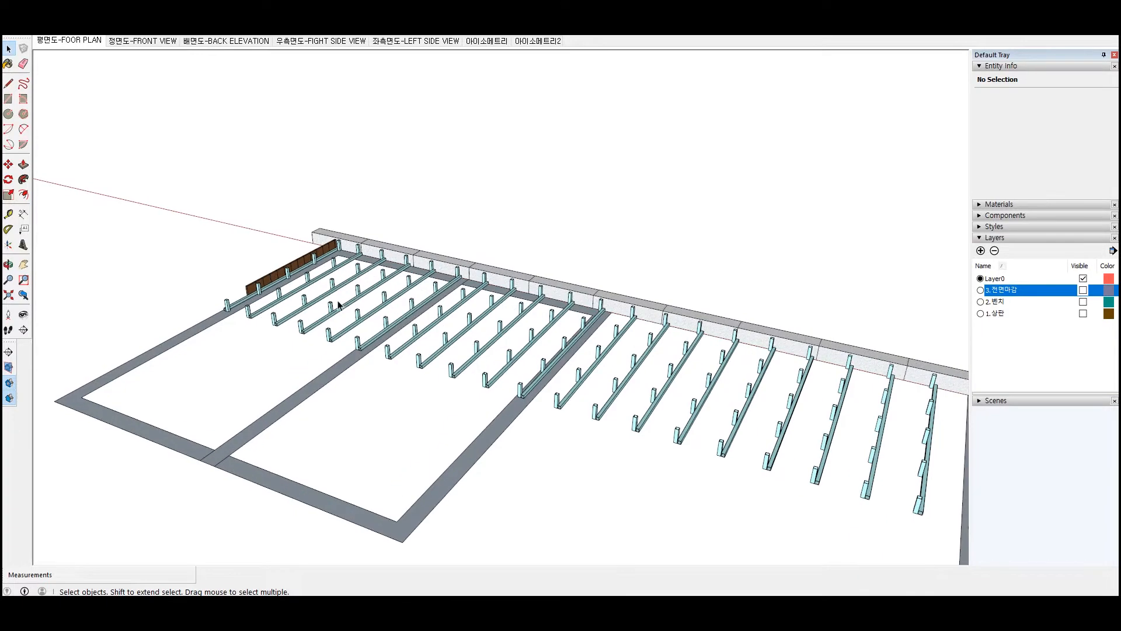
scroll(338, 305, down, 1)
scroll(559, 345, up, 6)
click(573, 226)
key(s)
drag(573, 227, 400, 380)
scroll(593, 230, down, 5)
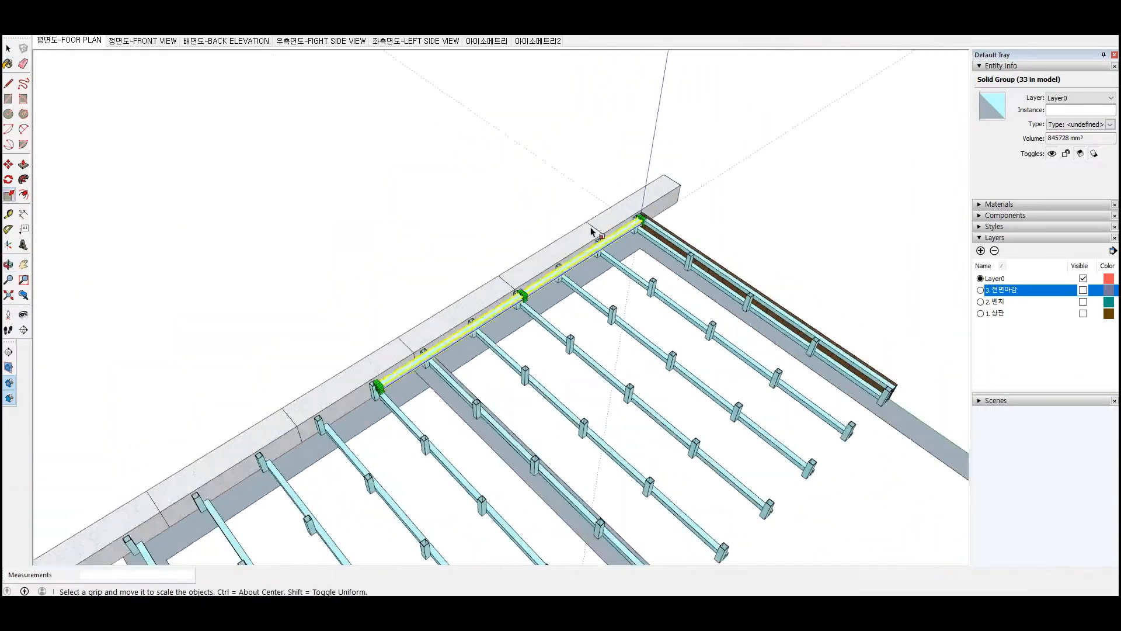
Copy the cross tube along the upper side tube to the other post positions, making four copies
scroll(593, 232, up, 6)
click(614, 170)
key(ctrl)
scroll(614, 170, down, 5)
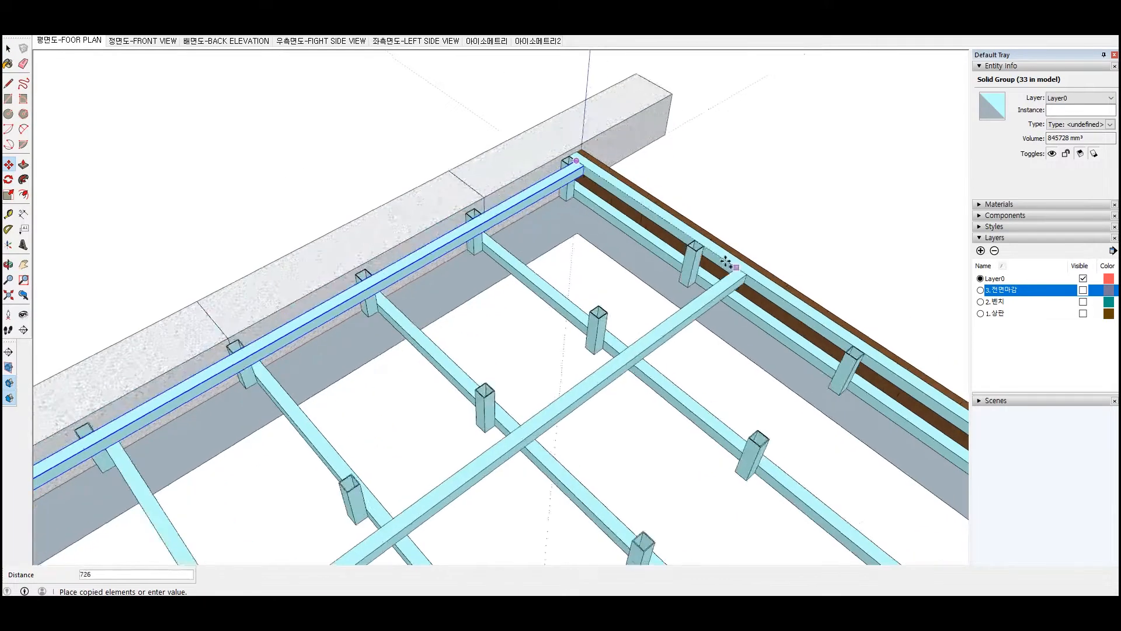
scroll(681, 223, up, 5)
key(Return)
scroll(681, 221, down, 5)
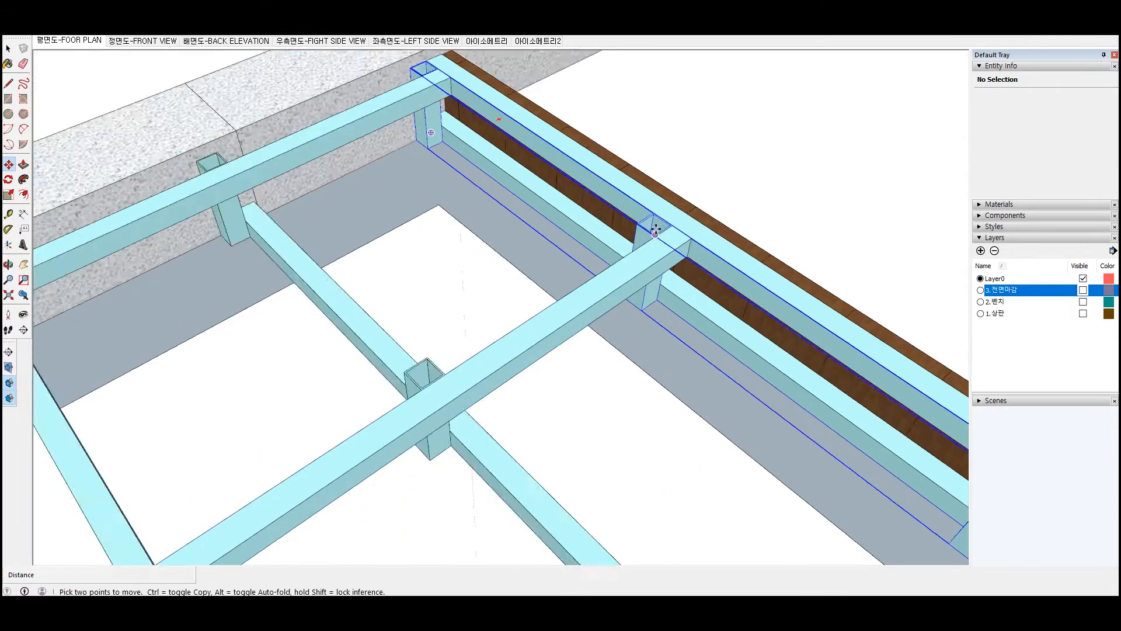
Shift the last cross tube 60 mm toward the open end of the frame and move the side row's end post inward behind it
scroll(872, 370, up, 3)
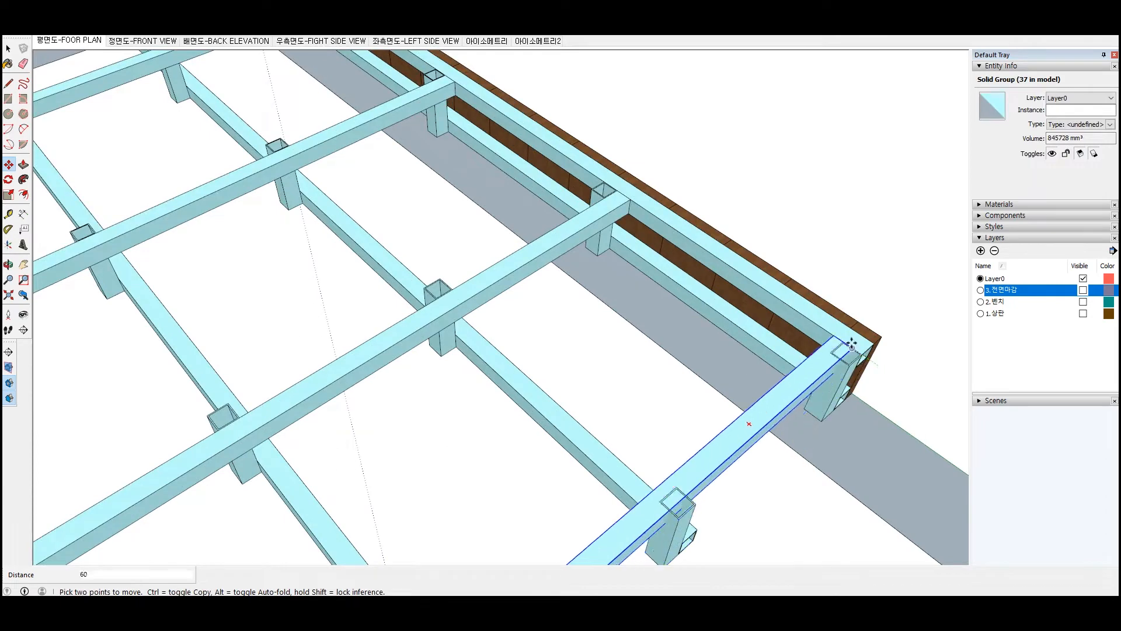
scroll(823, 341, up, 3)
key(space)
double_click(816, 390)
click(814, 381)
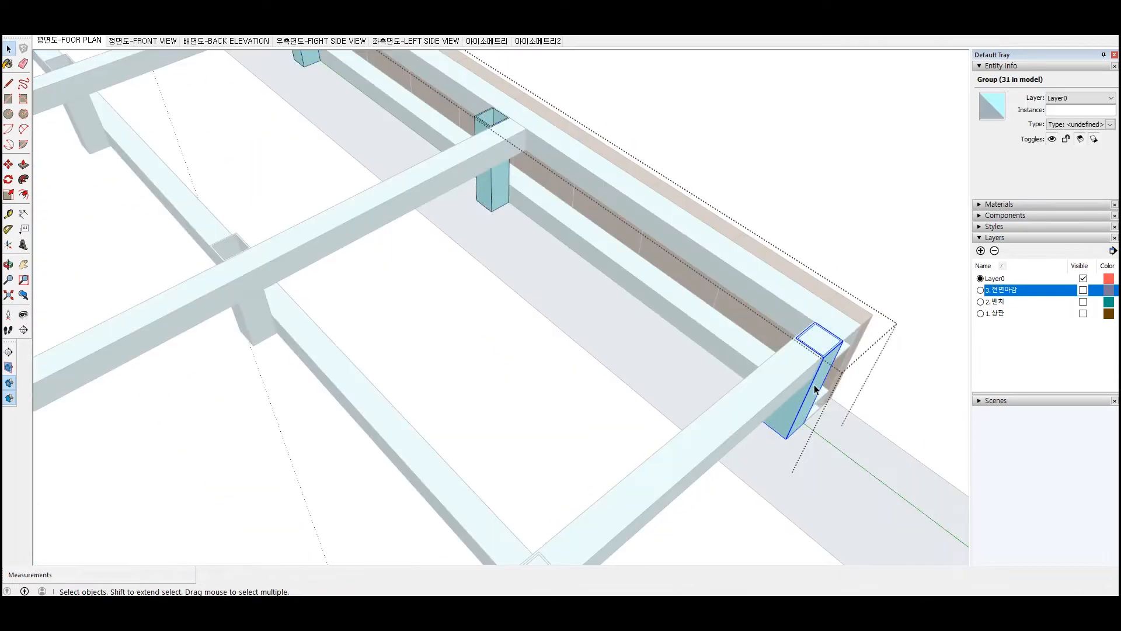
key(m)
scroll(830, 349, up, 4)
click(850, 336)
click(783, 293)
scroll(782, 294, down, 3)
key(space)
key(Escape)
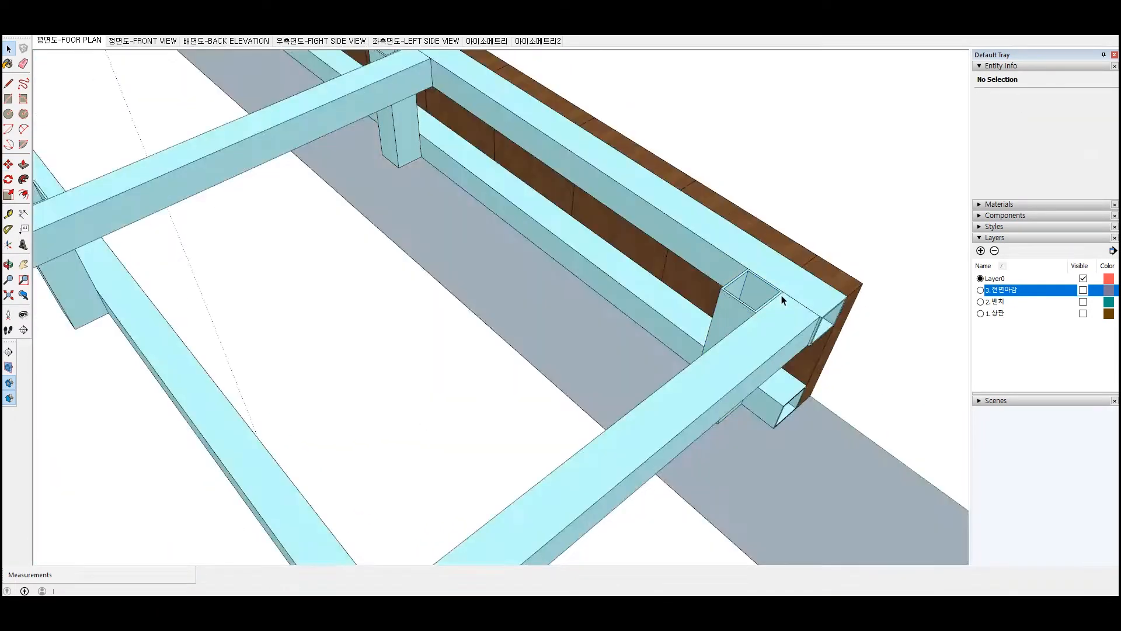
Try to delete the copied post groups from the joists, keeping only the group beside the side fascia
scroll(732, 401, down, 6)
click(564, 413)
scroll(645, 384, down, 1)
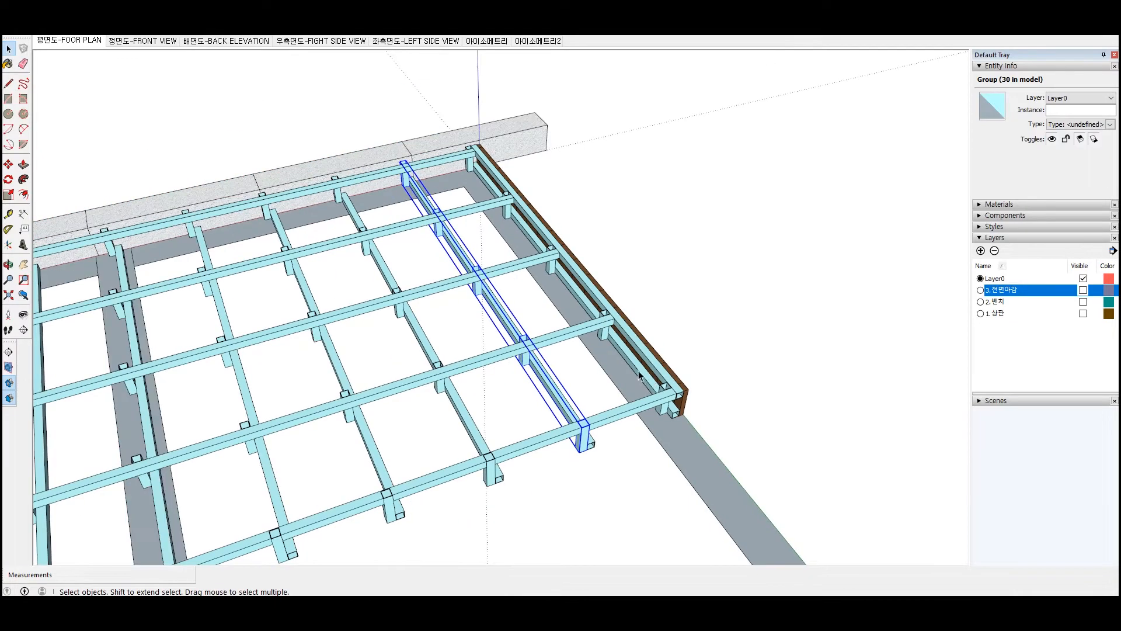
scroll(496, 418, down, 5)
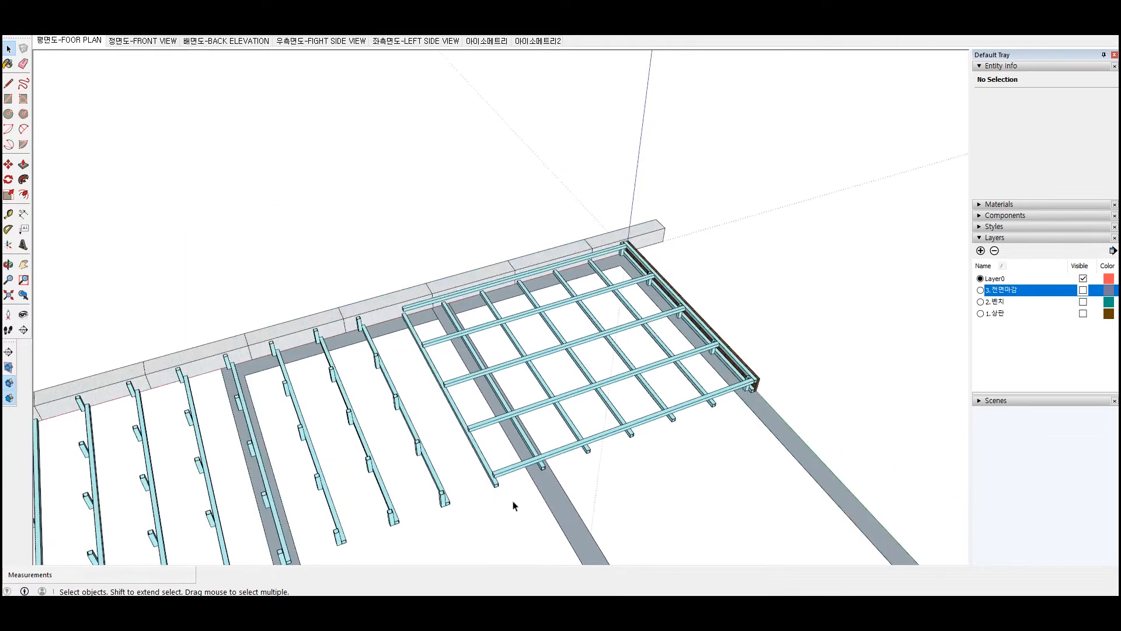
scroll(439, 499, up, 4)
click(447, 496)
key(Delete)
click(337, 533)
key(Delete)
scroll(337, 533, down, 5)
shift+middle_drag(337, 534, 678, 472)
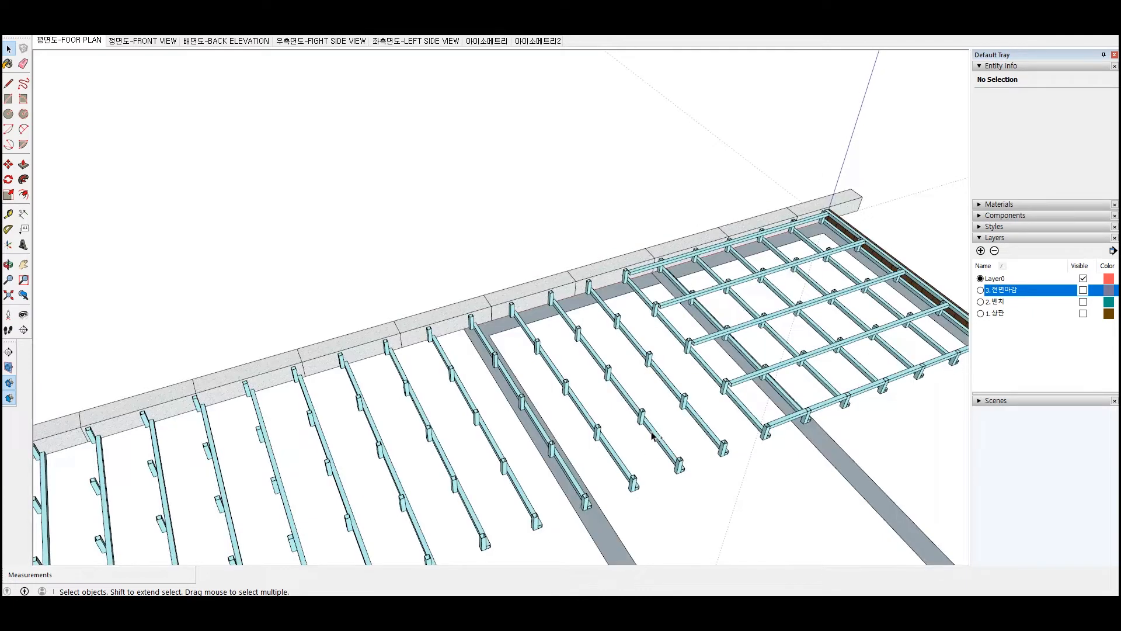
Select the remaining post group in line with the side tubes and try to make it a component
scroll(759, 456, up, 8)
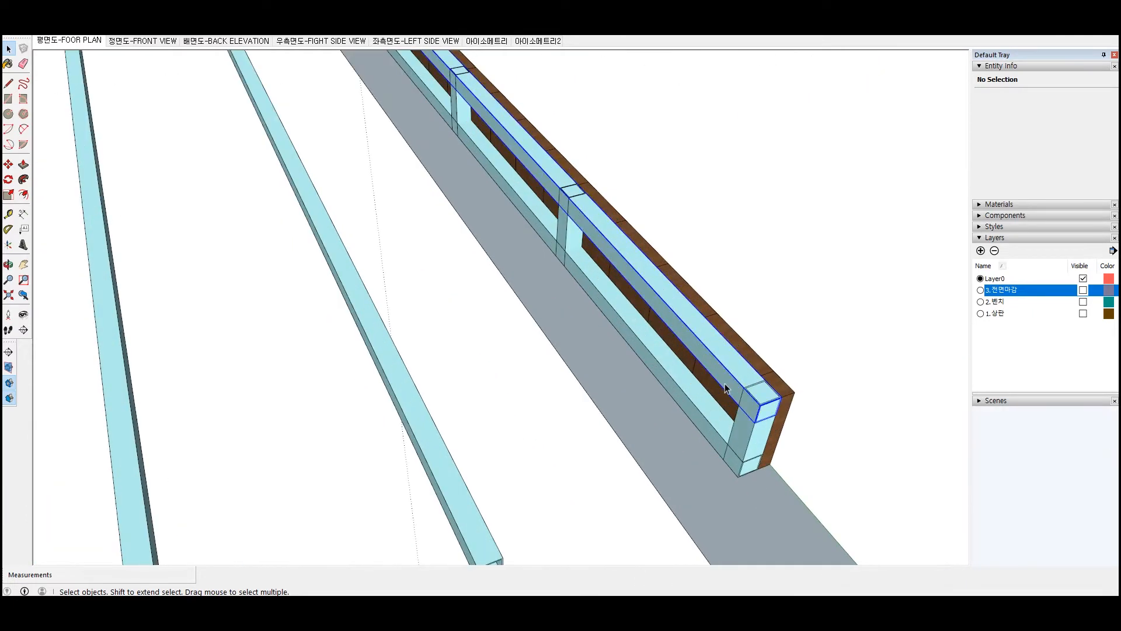
click(719, 363)
scroll(684, 402, up, 1)
click(661, 441)
right_click(660, 440)
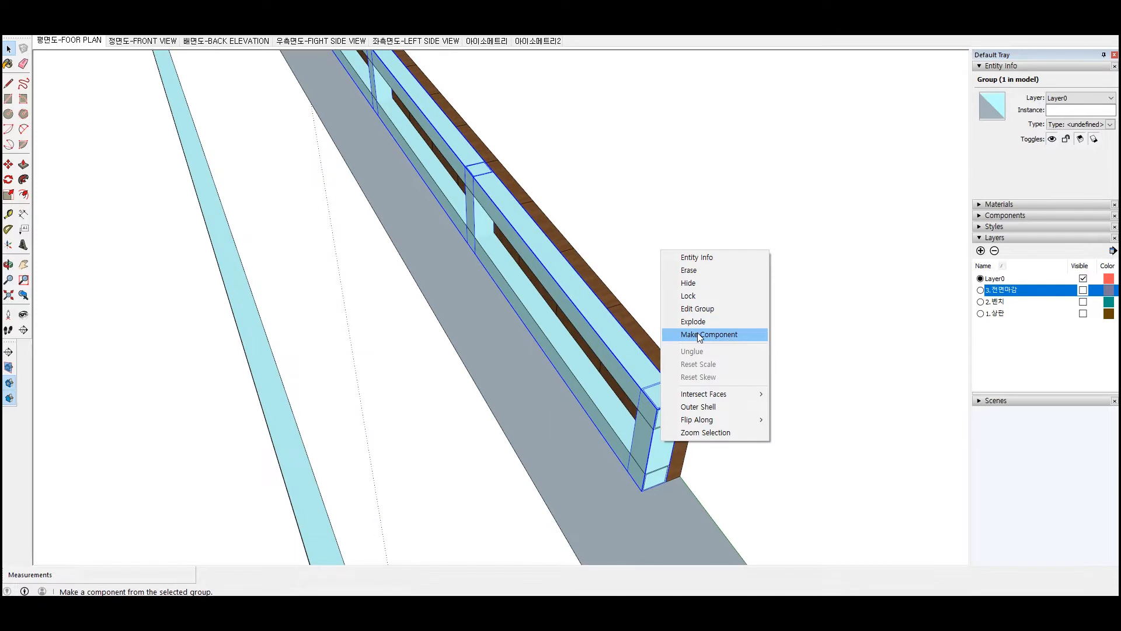
click(697, 333)
Open the side post group and try to move its end post 34 mm inward along the side tube
key(m)
scroll(676, 416, up, 2)
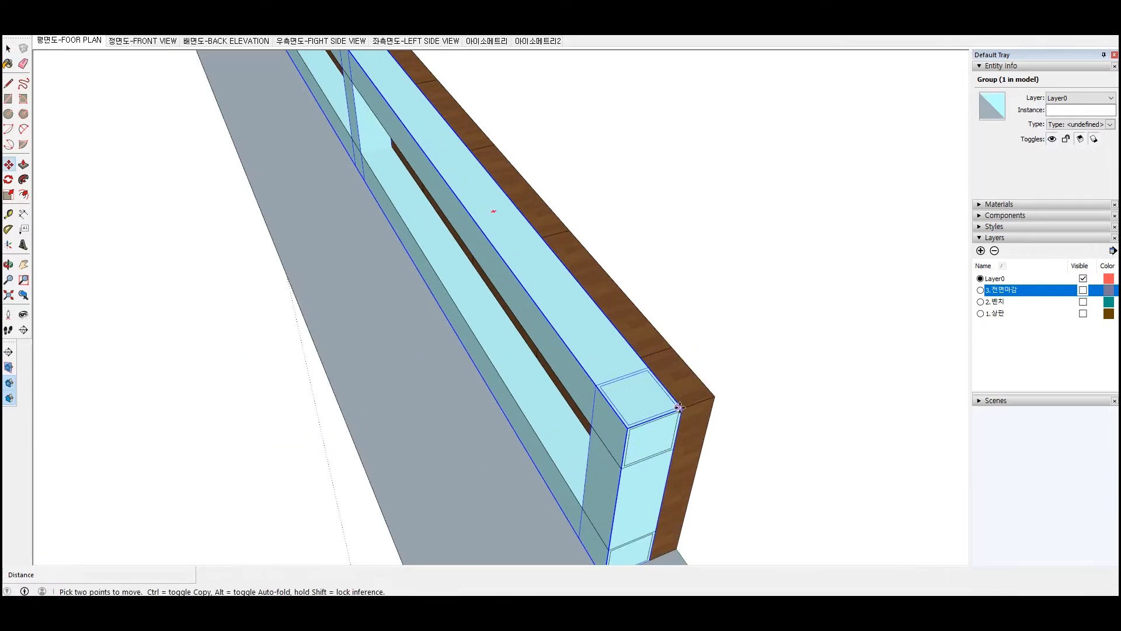
double_click(640, 499)
click(643, 495)
key(m)
scroll(676, 428, up, 3)
click(688, 387)
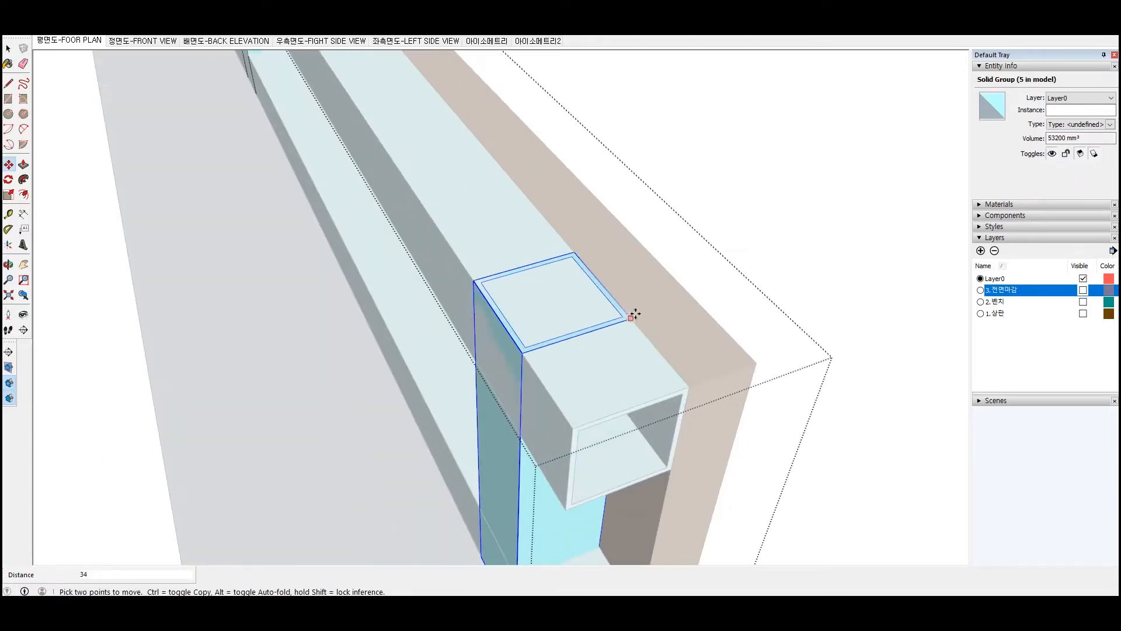
key(Escape)
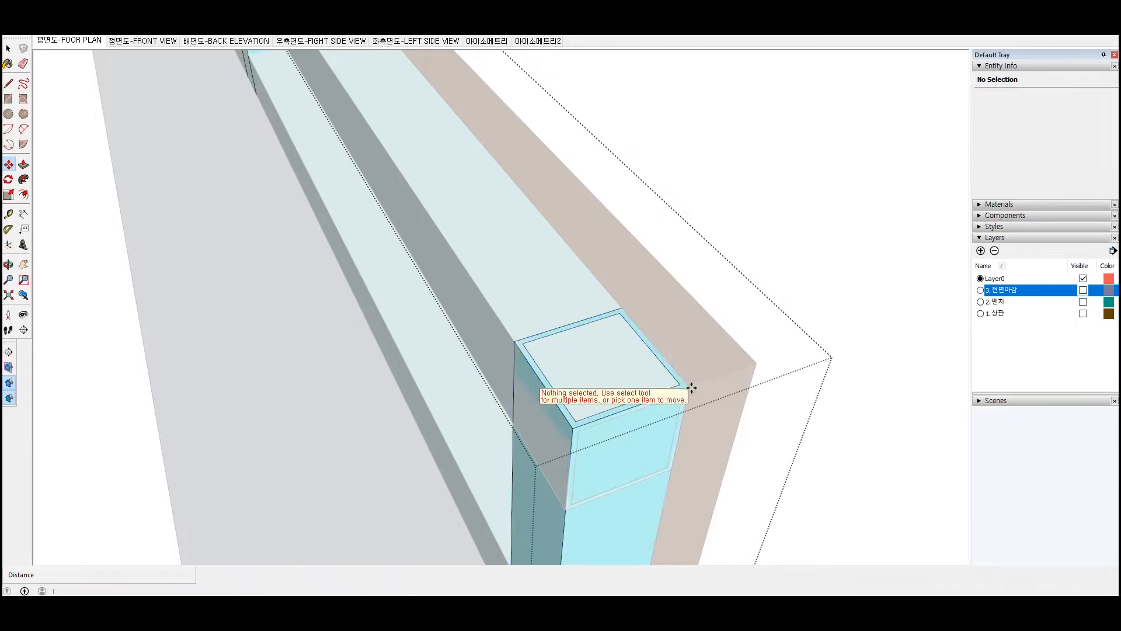
Copy the end post inward along the side tube so the copy sits directly against the original
click(688, 389)
key(ctrl)
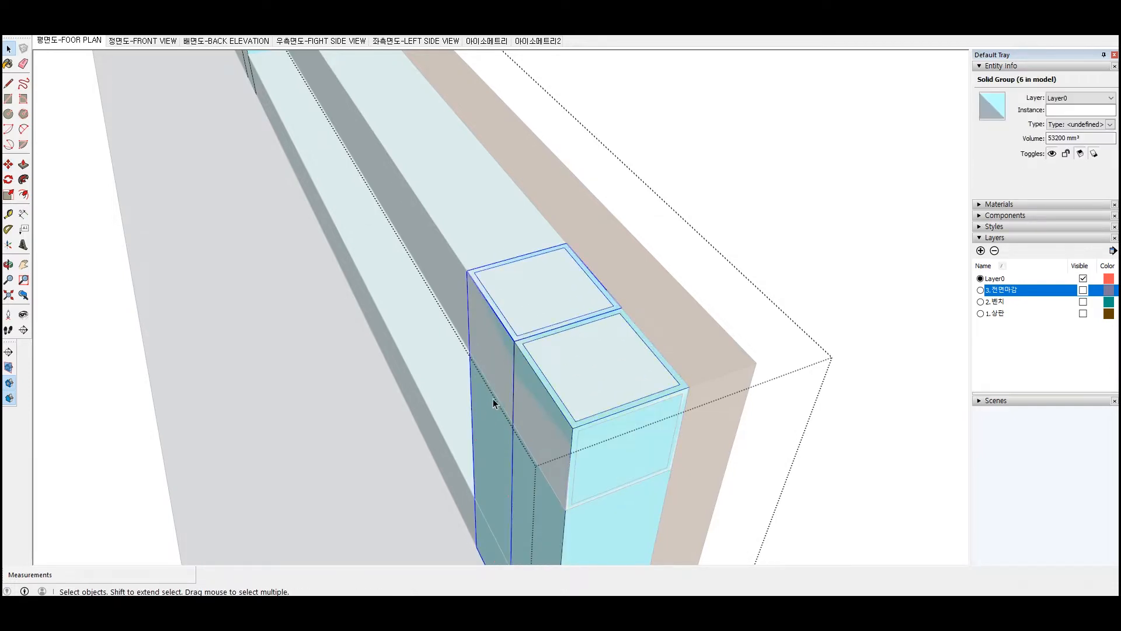
key(Escape)
Move the whole side post group sideways to the inner face of the side tubes
key(m)
scroll(619, 309, up, 3)
click(627, 305)
click(466, 364)
scroll(459, 351, down, 3)
scroll(522, 345, down, 4)
Delete the original outermost post inside the side post group and close the group
key(space)
double_click(510, 421)
click(517, 455)
key(Delete)
click(468, 450)
Rotate a copy of the upper side tube 90° about its inner end corner so it crosses in front of the end post
click(539, 382)
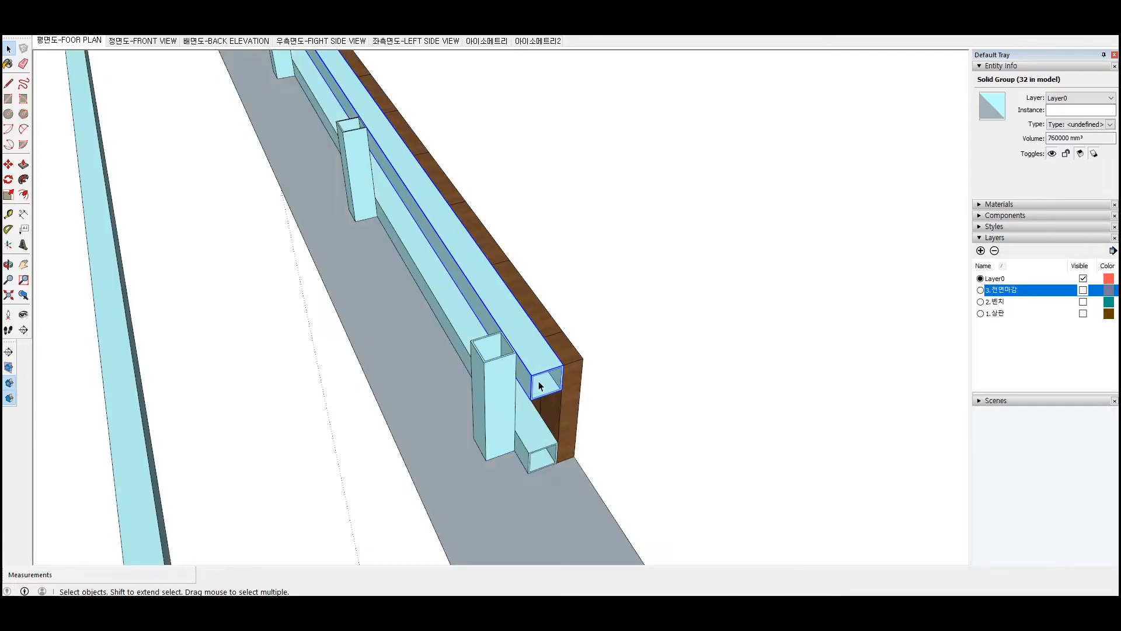
scroll(540, 379, up, 3)
key(q)
click(519, 392)
click(496, 356)
key(ctrl)
text(90)
key(Return)
key(space)
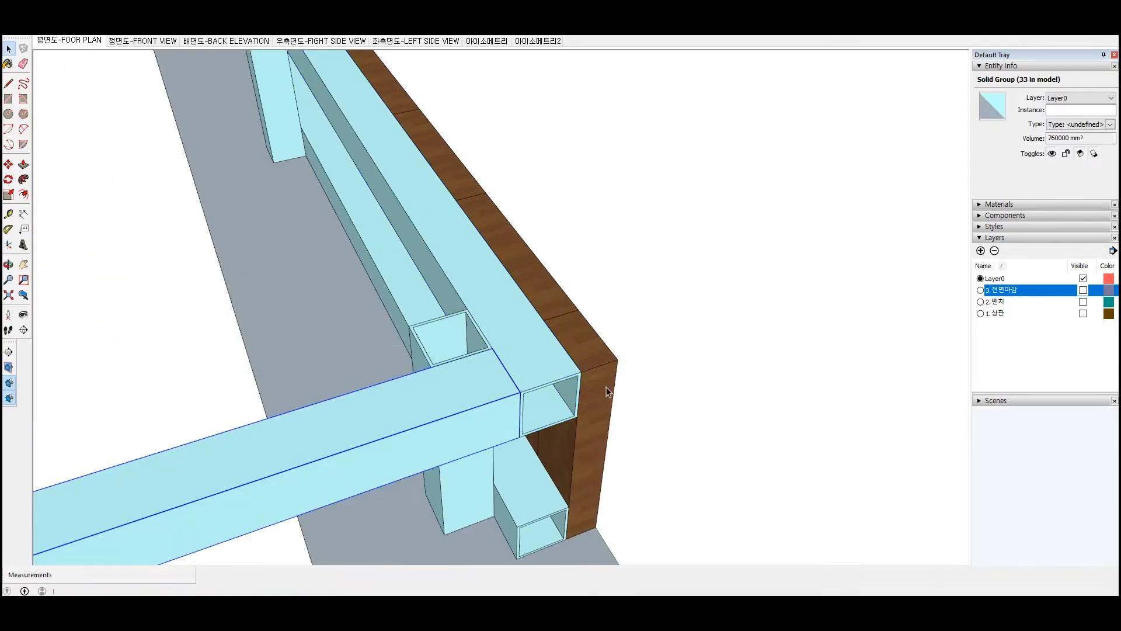
Copy the side post group against the neighbouring joist and repeat it at the joist spacing across the deck
scroll(642, 379, down, 7)
scroll(588, 396, up, 3)
click(736, 282)
middle_drag(839, 385, 798, 431)
scroll(786, 415, up, 3)
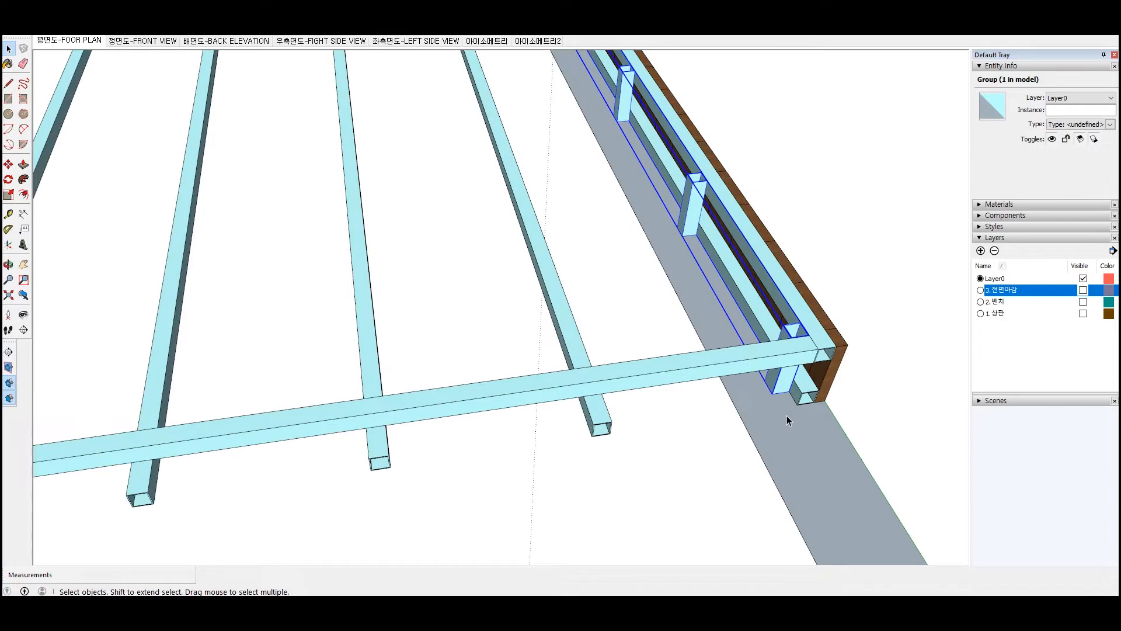
scroll(787, 415, up, 2)
key(m)
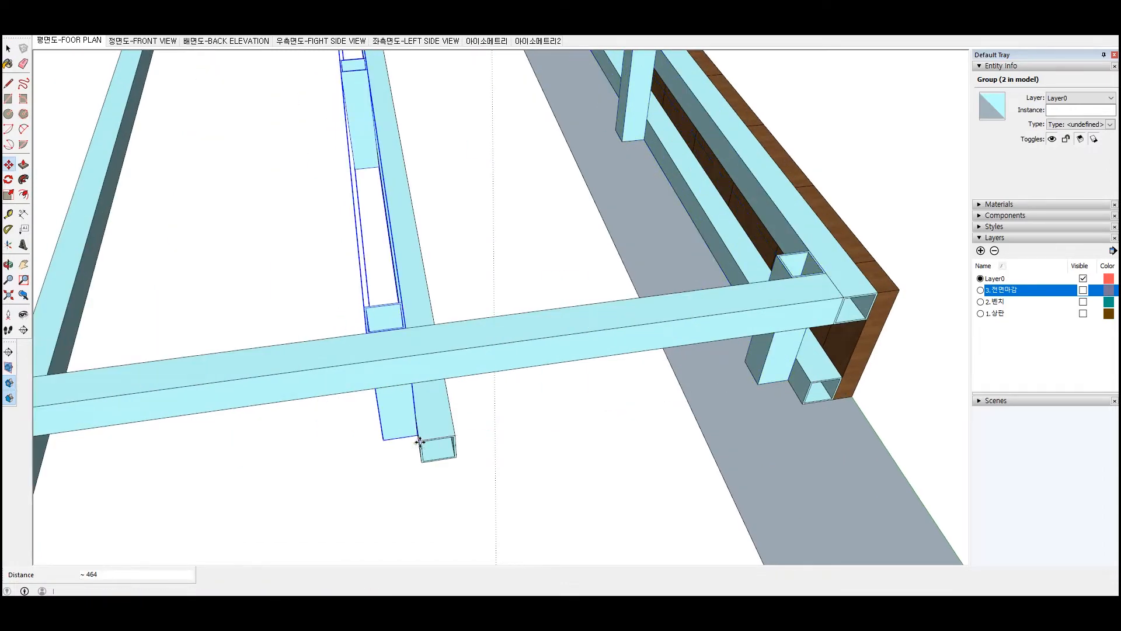
scroll(648, 291, down, 12)
scroll(181, 332, up, 10)
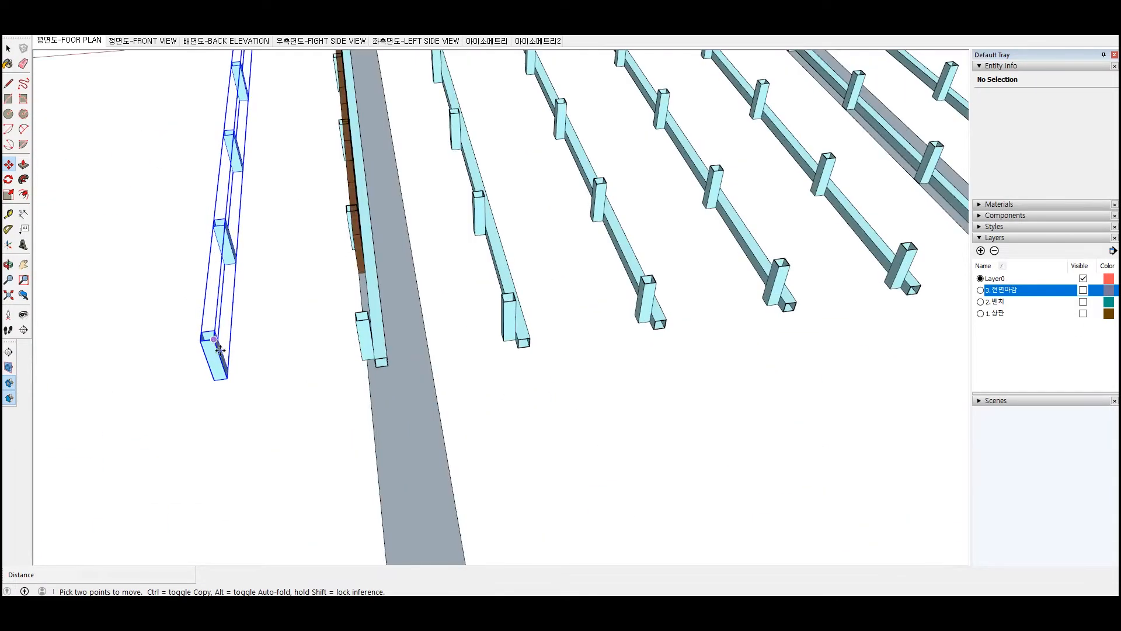
Delete the surplus post row beyond the deck's far end and move the last remaining row onto the end joist
key(space)
click(222, 360)
key(Delete)
scroll(375, 352, up, 5)
key(m)
click(354, 343)
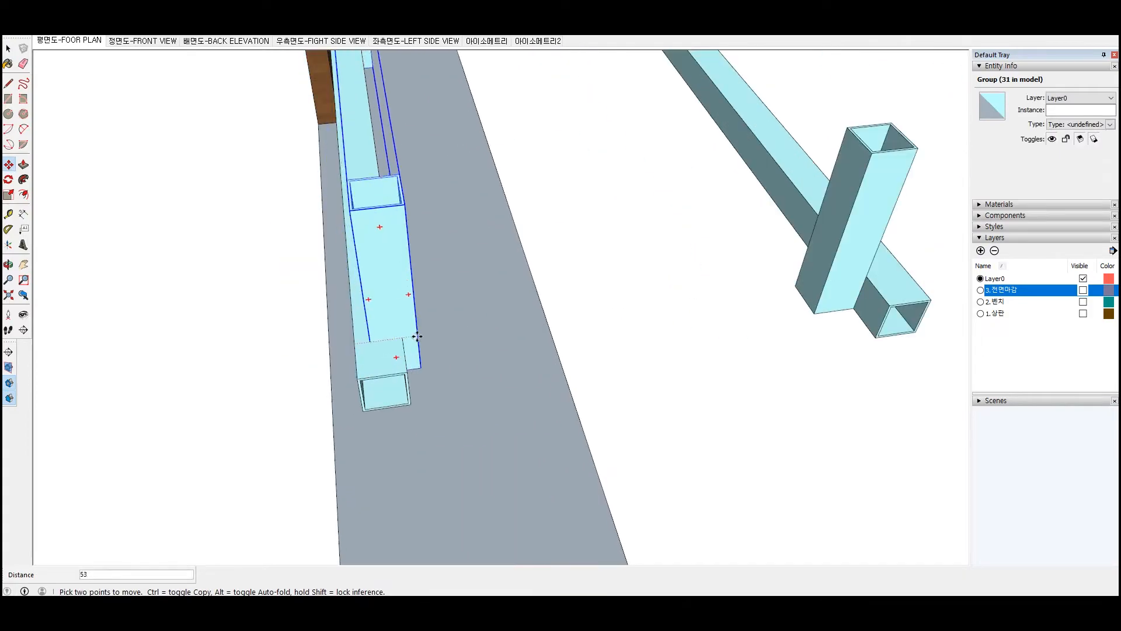
click(362, 341)
scroll(409, 338, down, 10)
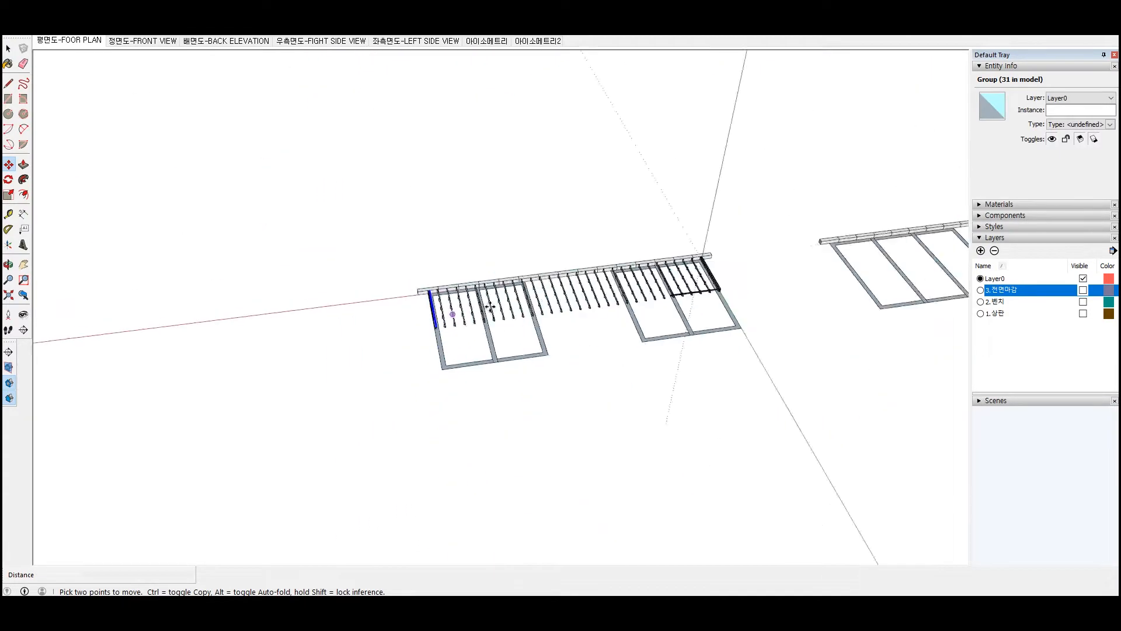
Copy the front cross tube 575 mm to the next post and repeat the copy four times toward the wall
scroll(698, 287, up, 8)
key(space)
middle_drag(698, 288, 413, 513)
key(m)
key(ctrl)
click(427, 557)
scroll(665, 517, up, 4)
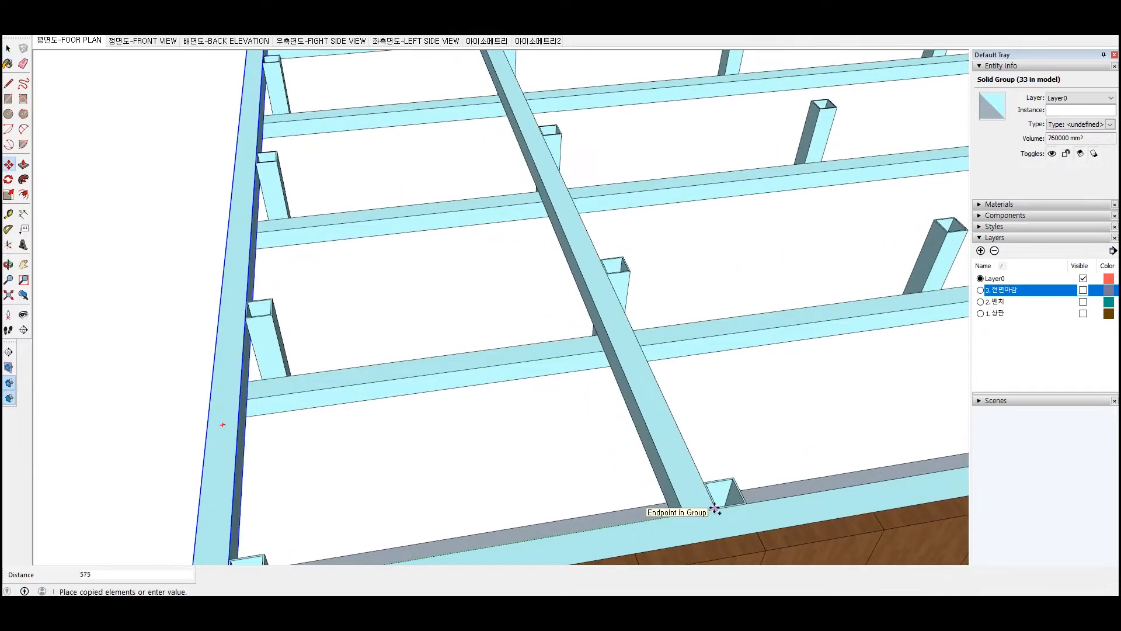
click(715, 509)
text(*4)
key(Return)
scroll(715, 508, down, 6)
middle_drag(715, 508, 581, 392)
Move the three copied cross tubes nearest the wall 42 mm so the first of them sits against its post
key(space)
scroll(538, 425, up, 2)
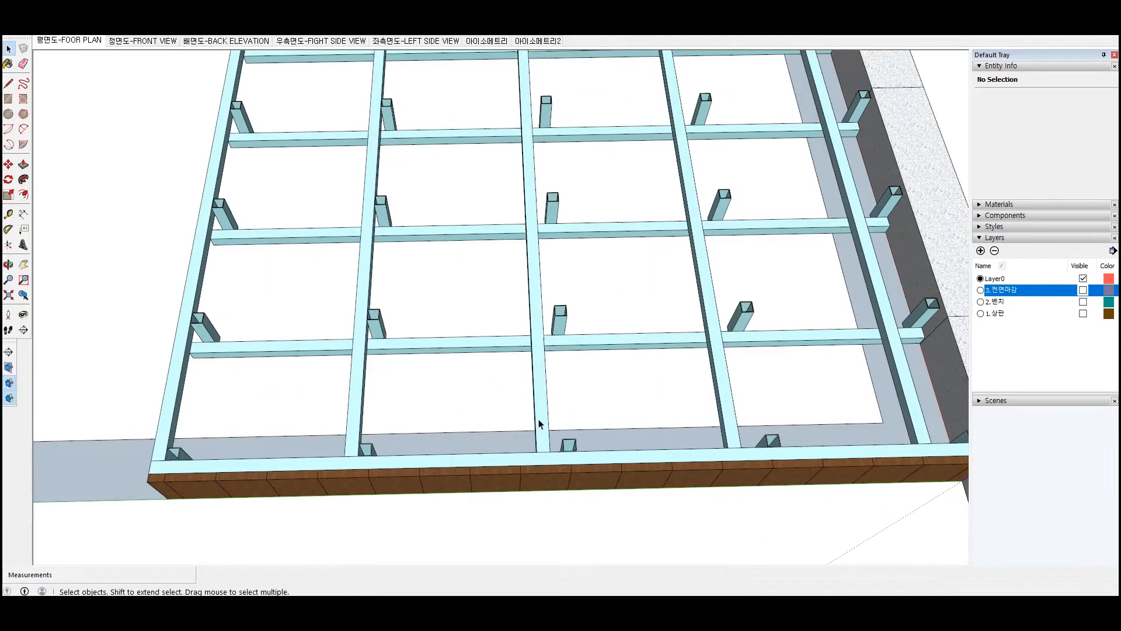
key(m)
scroll(630, 456, up, 4)
click(478, 442)
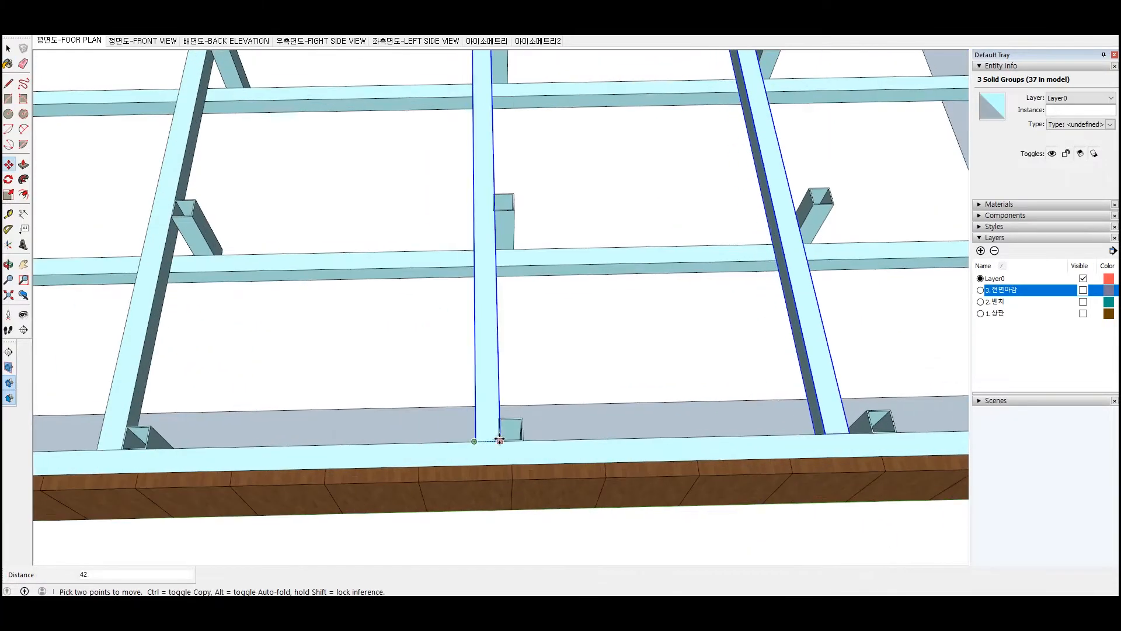
click(499, 441)
Move the remaining cross tubes one after another against their posts, ending with the tube beside the wall
scroll(459, 437, down, 3)
key(space)
click(584, 514)
key(m)
scroll(596, 450, up, 3)
scroll(562, 456, up, 3)
click(566, 455)
click(617, 453)
scroll(264, 396, down, 5)
scroll(463, 413, up, 3)
scroll(471, 412, up, 2)
click(471, 413)
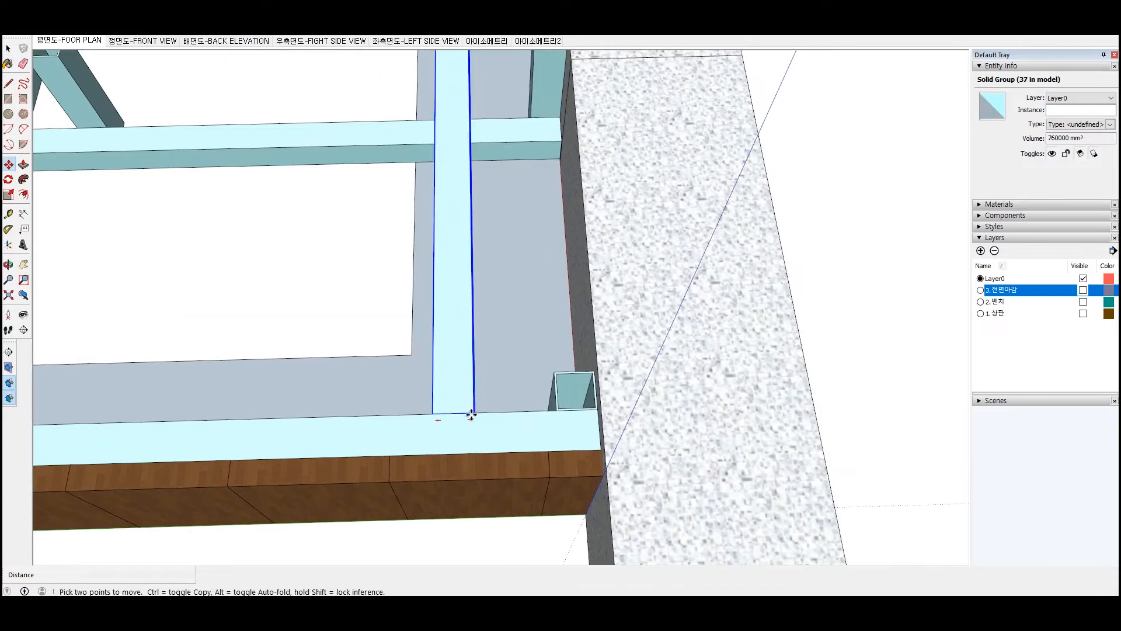
click(555, 413)
Try to move the wall-side post inside its group clear of the overlapping cross tube
scroll(564, 413, down, 5)
key(o)
middle_drag(567, 413, 650, 255)
scroll(651, 255, down, 6)
scroll(510, 169, up, 9)
key(space)
double_click(507, 177)
click(503, 185)
key(m)
scroll(503, 186, up, 2)
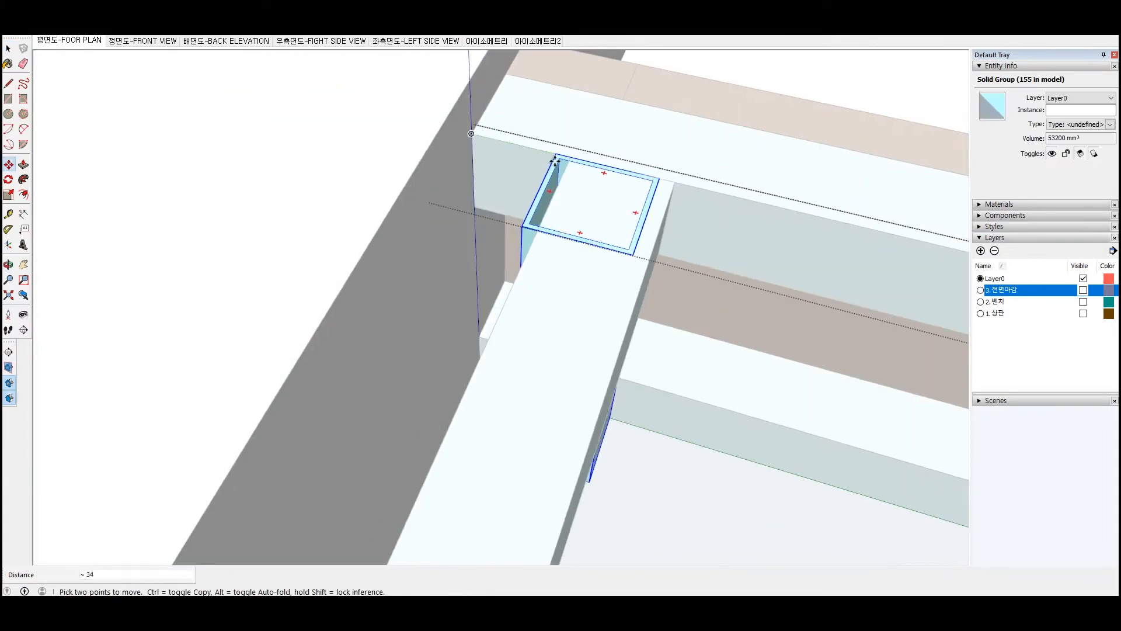
scroll(565, 158, down, 5)
Examine how the cross tube along the wall overlaps the end posts of the separate post rows
key(space)
click(556, 251)
click(557, 250)
key(m)
scroll(616, 163, up, 3)
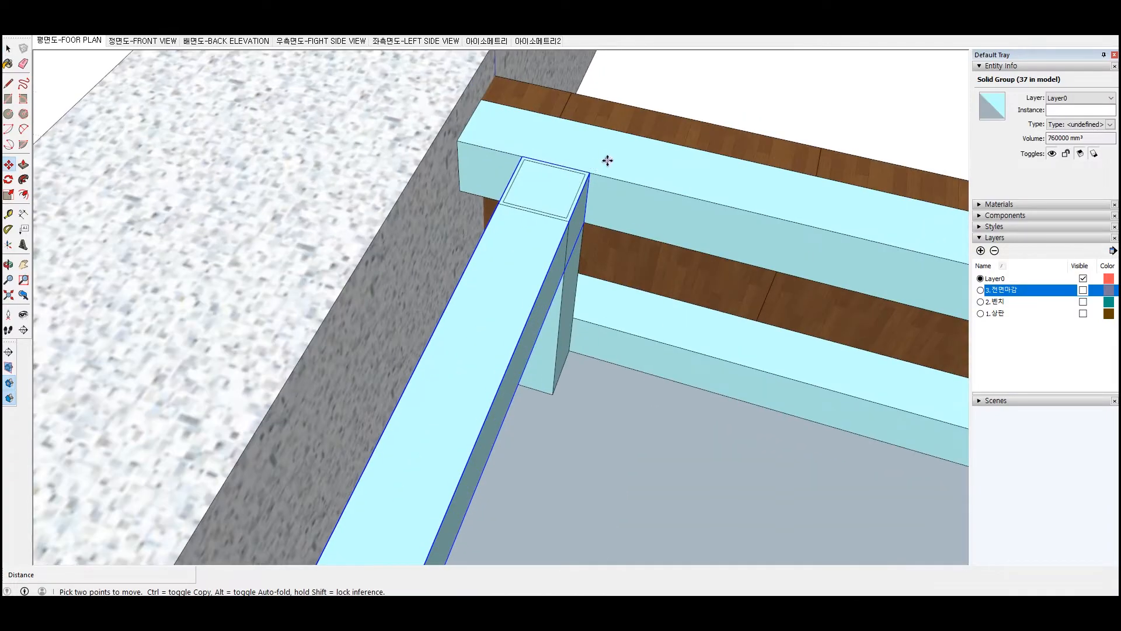
scroll(520, 156, down, 8)
scroll(464, 241, up, 2)
key(space)
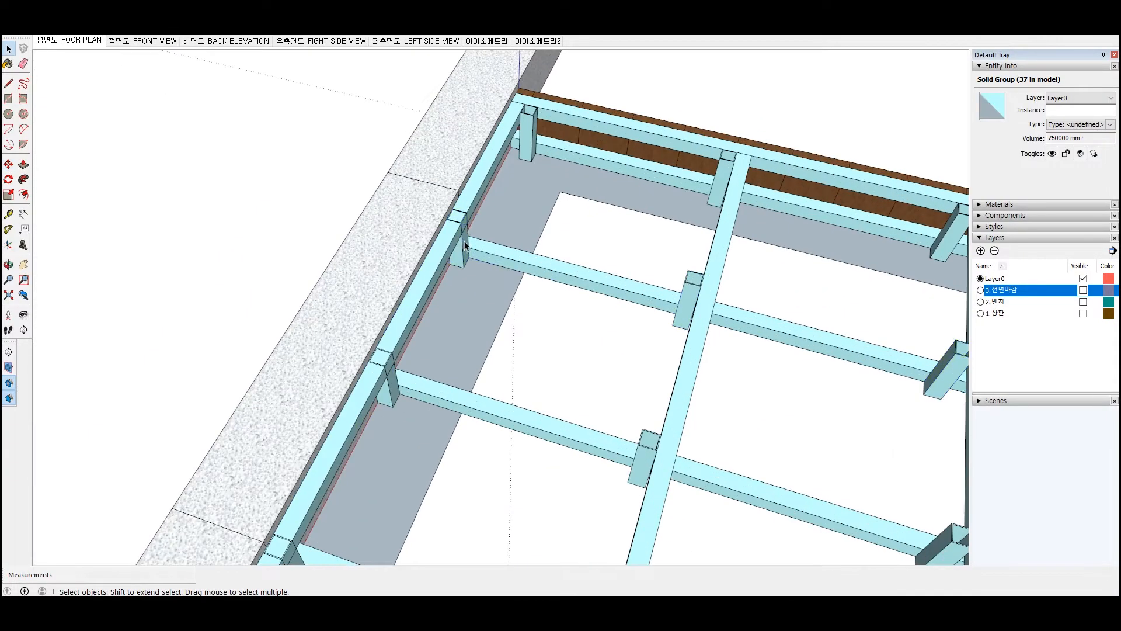
click(465, 241)
scroll(490, 190, up, 2)
scroll(491, 191, down, 5)
middle_drag(678, 277, 487, 287)
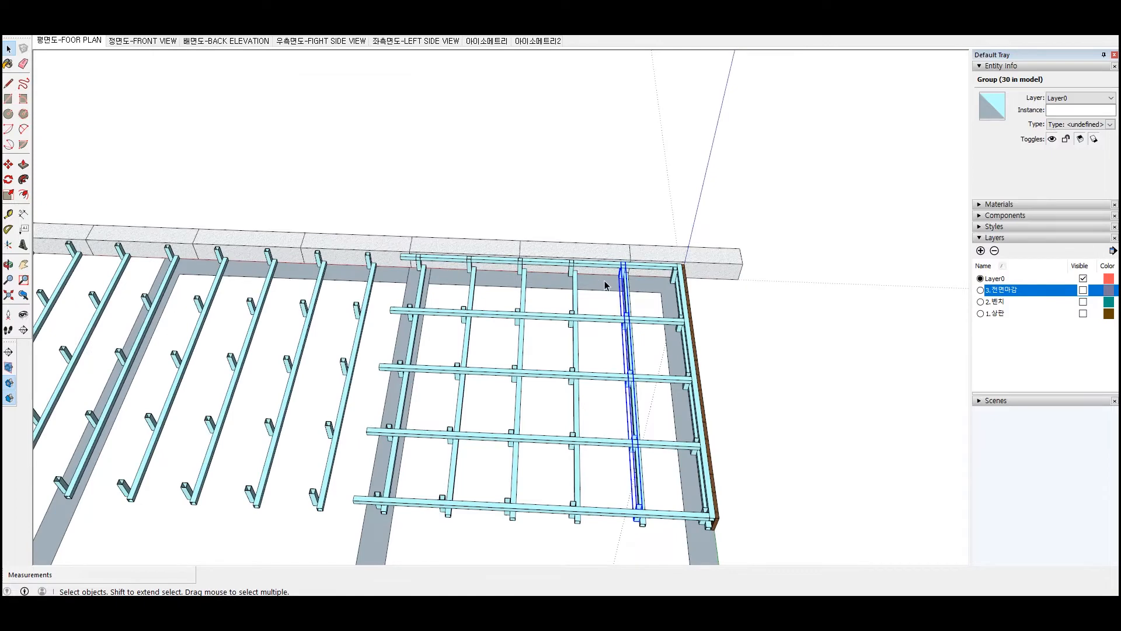
scroll(724, 319, down, 3)
scroll(663, 286, up, 3)
Undo the cross tube copies and the post row copies, leaving only the side post row and front cross tube
key(ctrl+z)
key(ctrl+z)
key(ctrl+z)
key(ctrl+z)
key(ctrl+z)
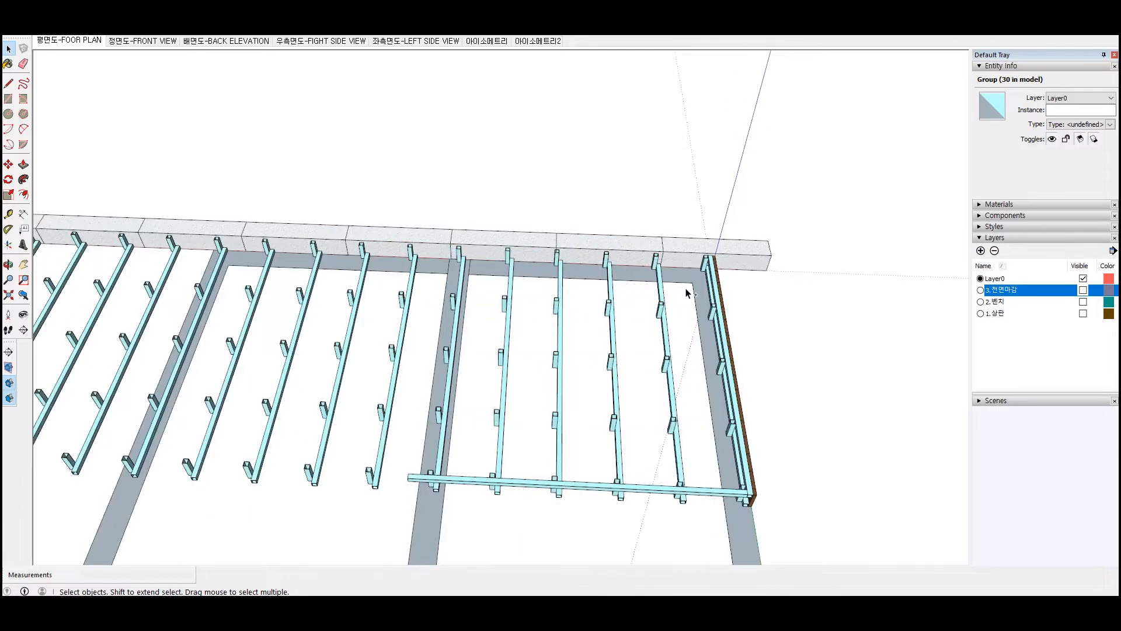
key(ctrl+z)
key(ctrl+z)
Turn the side post group into a component named 1.수직보강재
middle_drag(686, 293, 777, 283)
scroll(777, 283, up, 3)
scroll(754, 292, down, 3)
scroll(743, 303, up, 4)
click(743, 303)
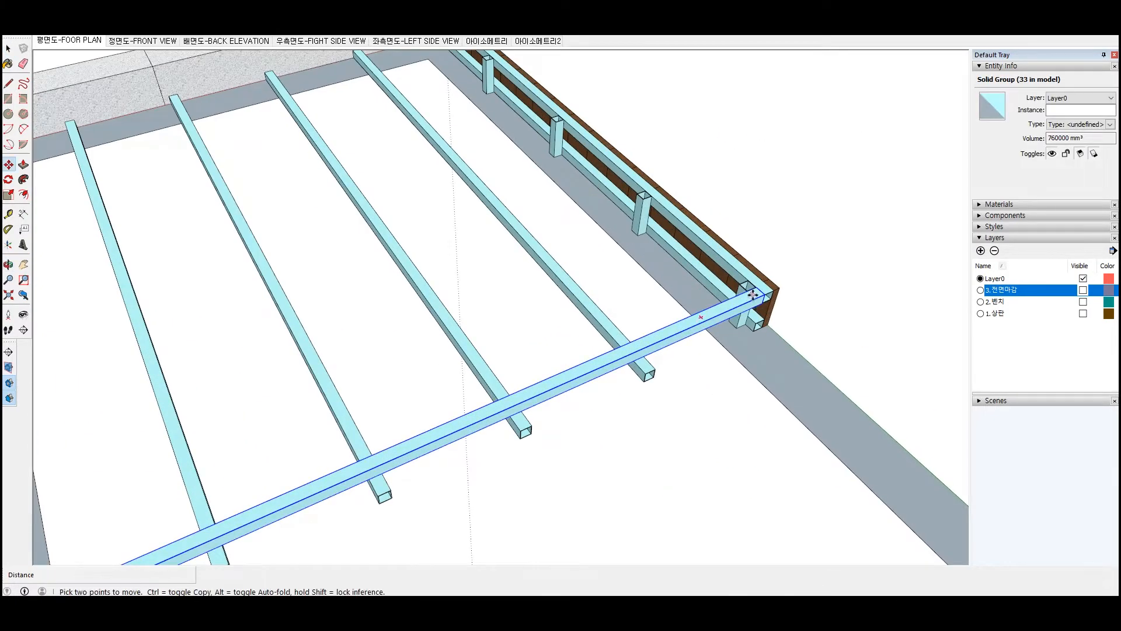
scroll(753, 295, up, 3)
key(space)
right_click(737, 284)
click(765, 355)
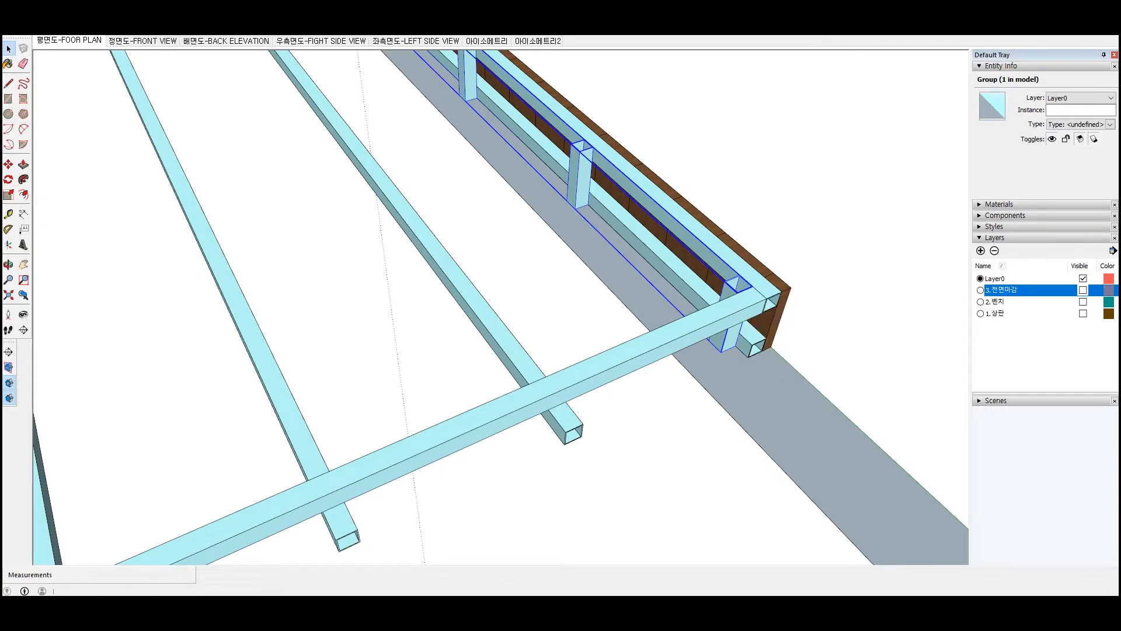
scroll(657, 265, down, 1)
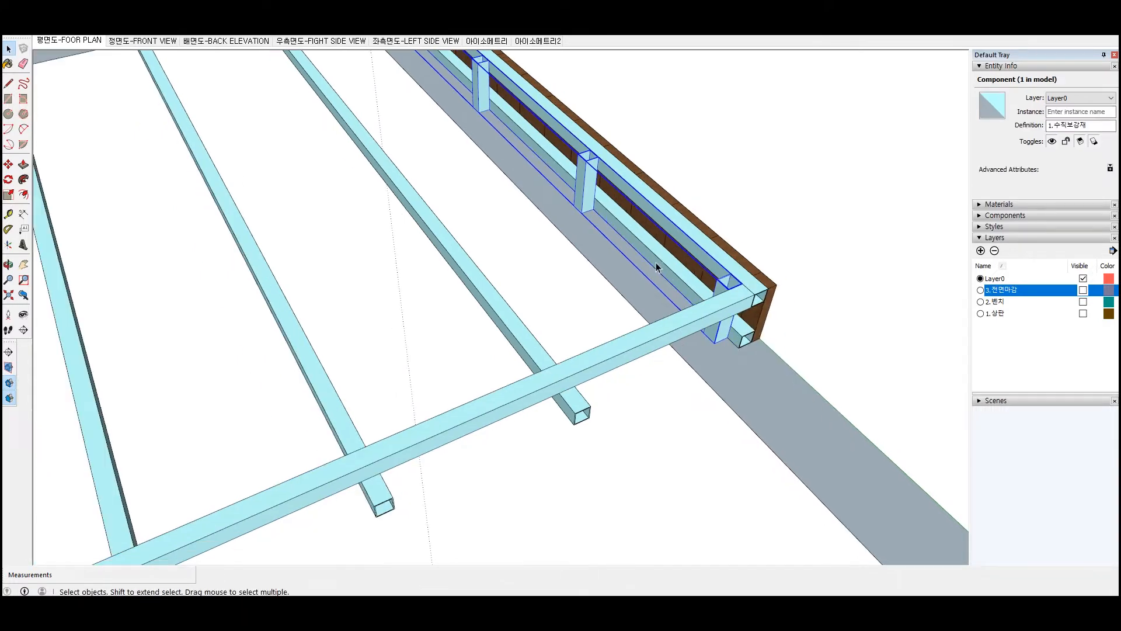
Copy the front cross tube to the second post and align its edge with that post's face
click(746, 308)
scroll(747, 301, up, 3)
key(m)
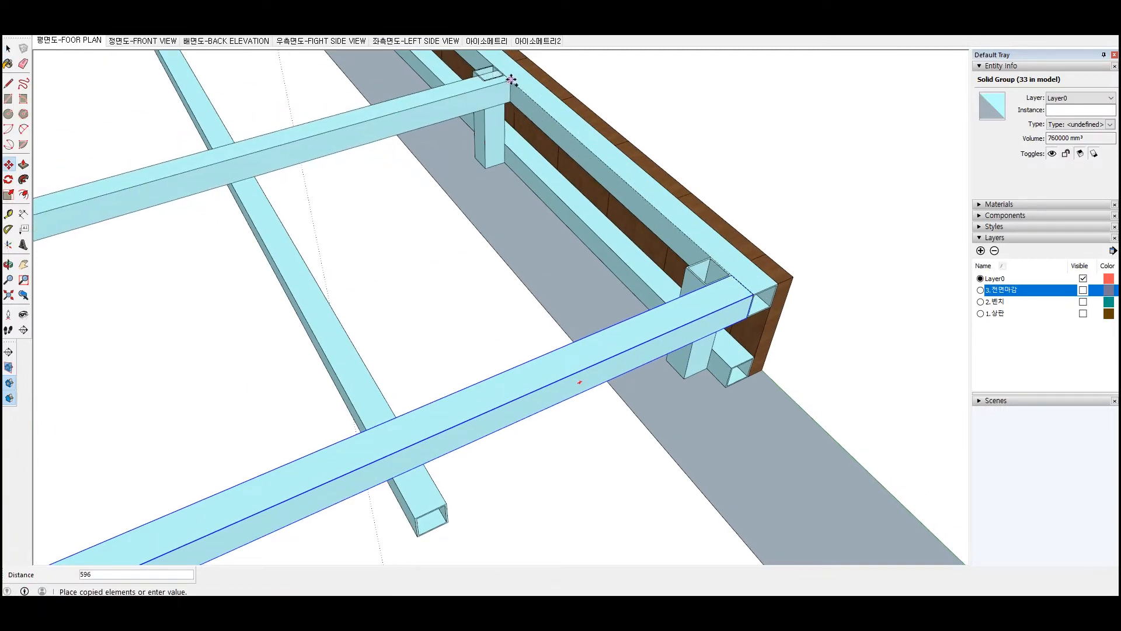
click(517, 87)
scroll(507, 82, up, 5)
click(517, 109)
click(502, 94)
Copy the second cross tube to the next post and repeat it three times toward the wall
scroll(502, 94, down, 5)
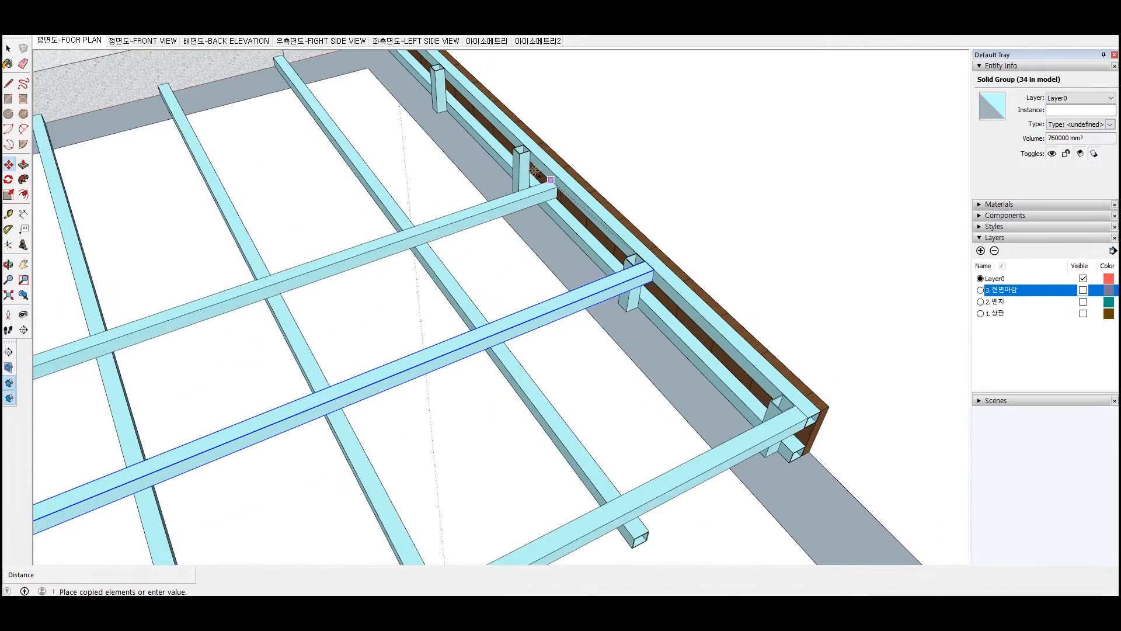
scroll(529, 130, up, 5)
key(Escape)
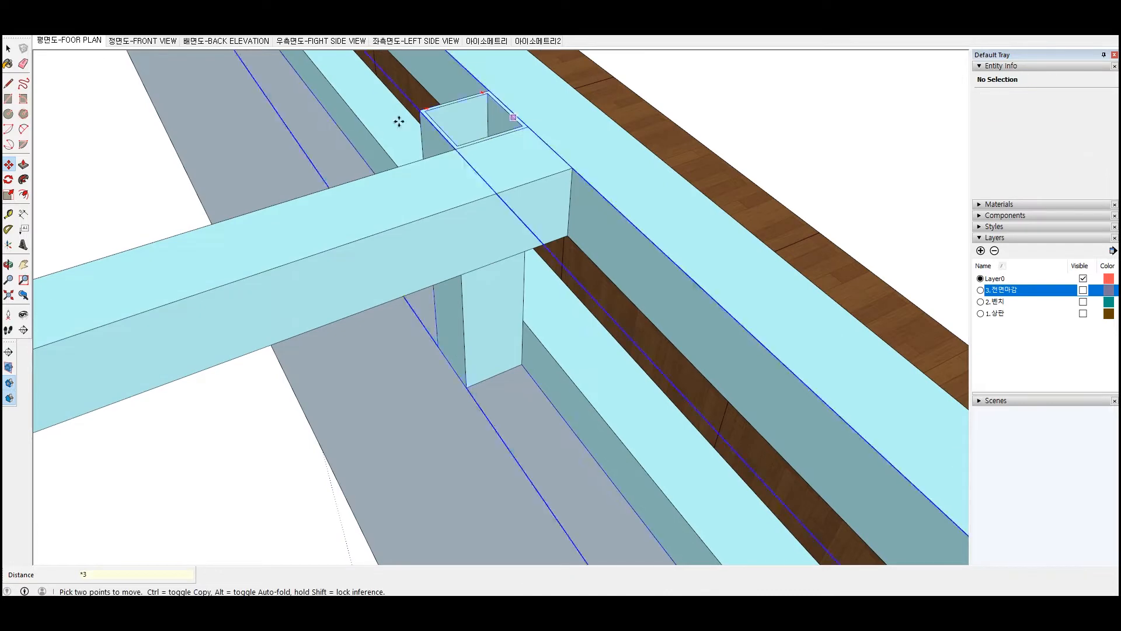
scroll(525, 125, down, 5)
scroll(327, 120, up, 5)
Move the last cross tube back toward the wall to the rear corner of the end post
key(space)
key(m)
scroll(365, 130, up, 3)
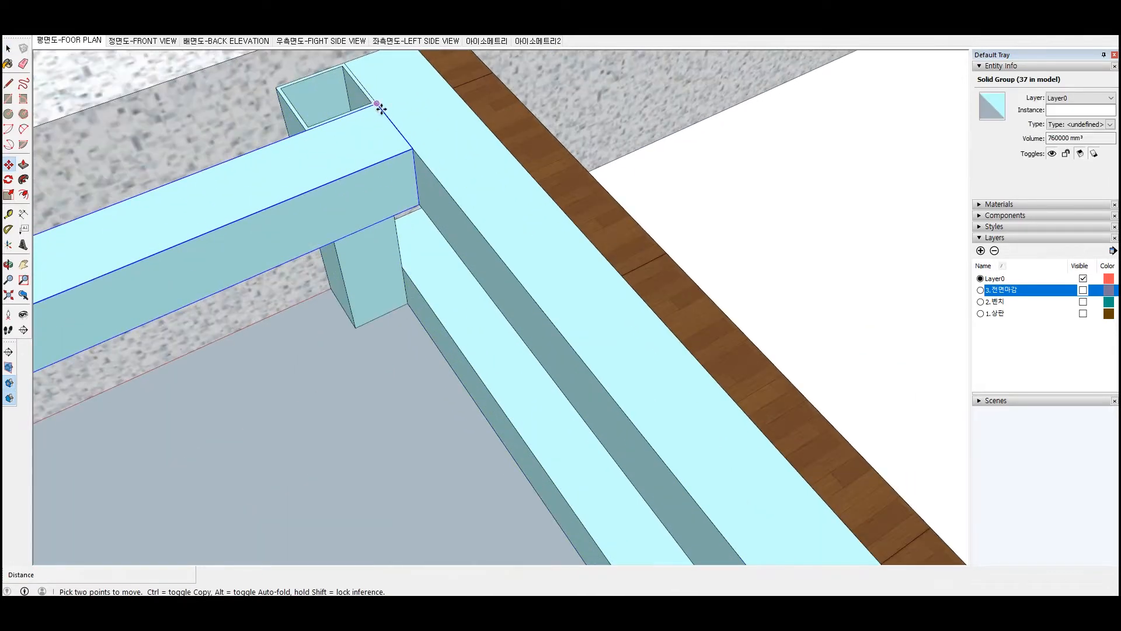
click(378, 105)
click(344, 63)
Move the wall-side post inside the post component to the front of the last cross tube and close the component
key(space)
double_click(360, 233)
click(360, 234)
key(m)
scroll(352, 70, up, 3)
click(334, 54)
click(410, 152)
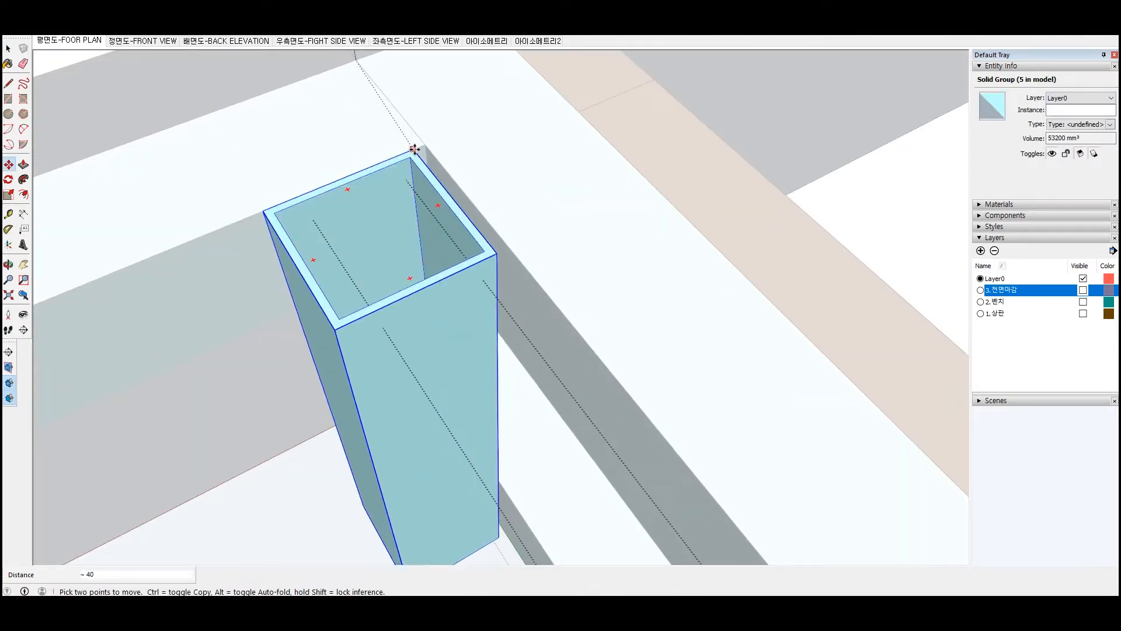
key(Escape)
scroll(446, 144, down, 4)
key(space)
key(Escape)
scroll(432, 150, down, 5)
Copy the post component beside the neighbouring joist and repeat it 30 times across the deck
key(m)
scroll(520, 443, down, 3)
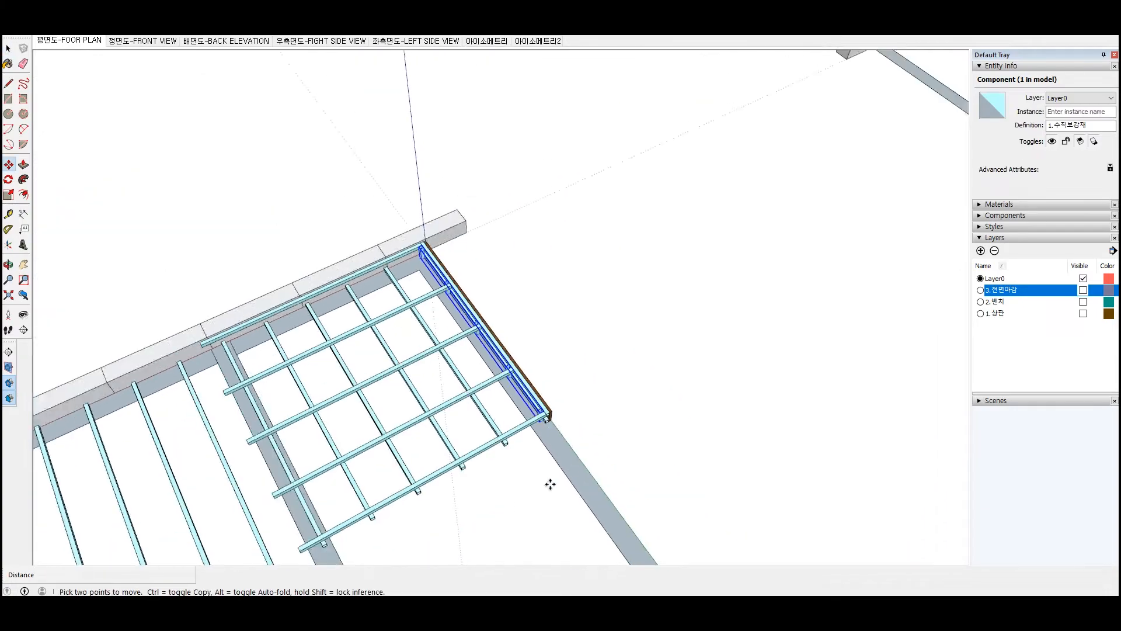
scroll(476, 431, up, 6)
click(506, 386)
key(ctrl)
scroll(506, 386, down, 5)
scroll(625, 350, up, 5)
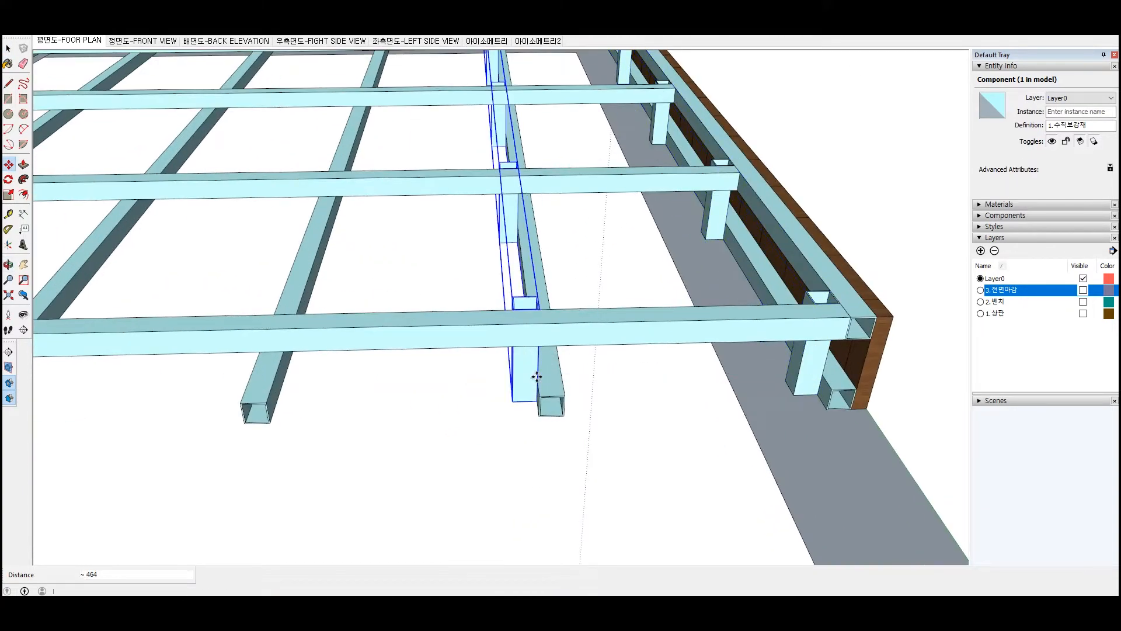
text(*30)
key(Return)
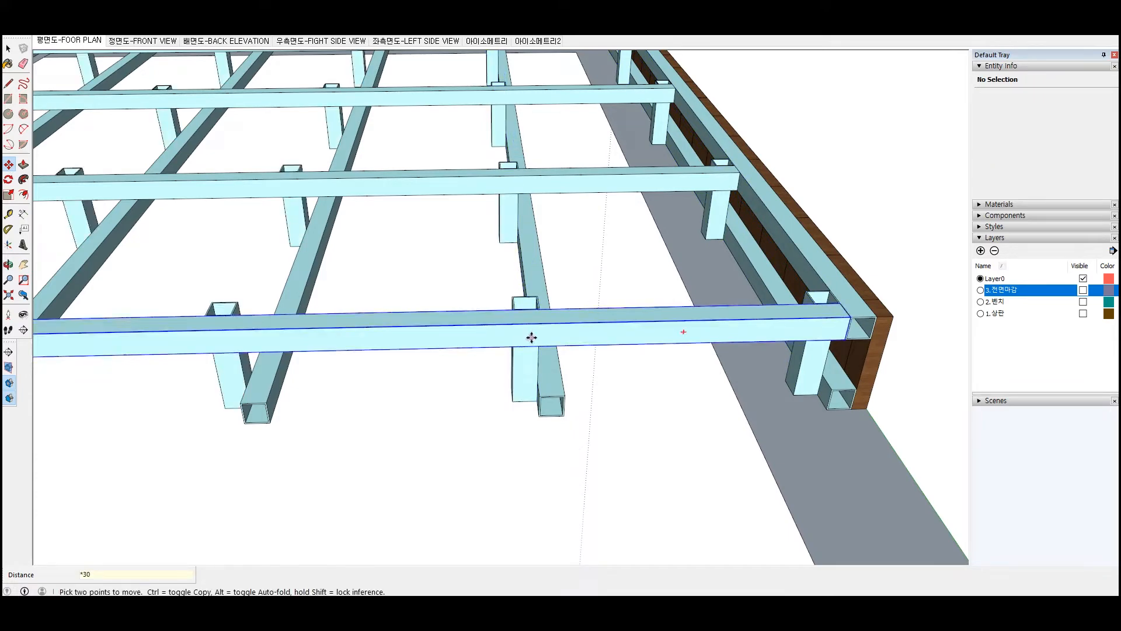
Move the outermost post row at the deck's far end against the end joist
scroll(518, 338, down, 8)
scroll(168, 325, up, 6)
scroll(274, 348, up, 2)
key(space)
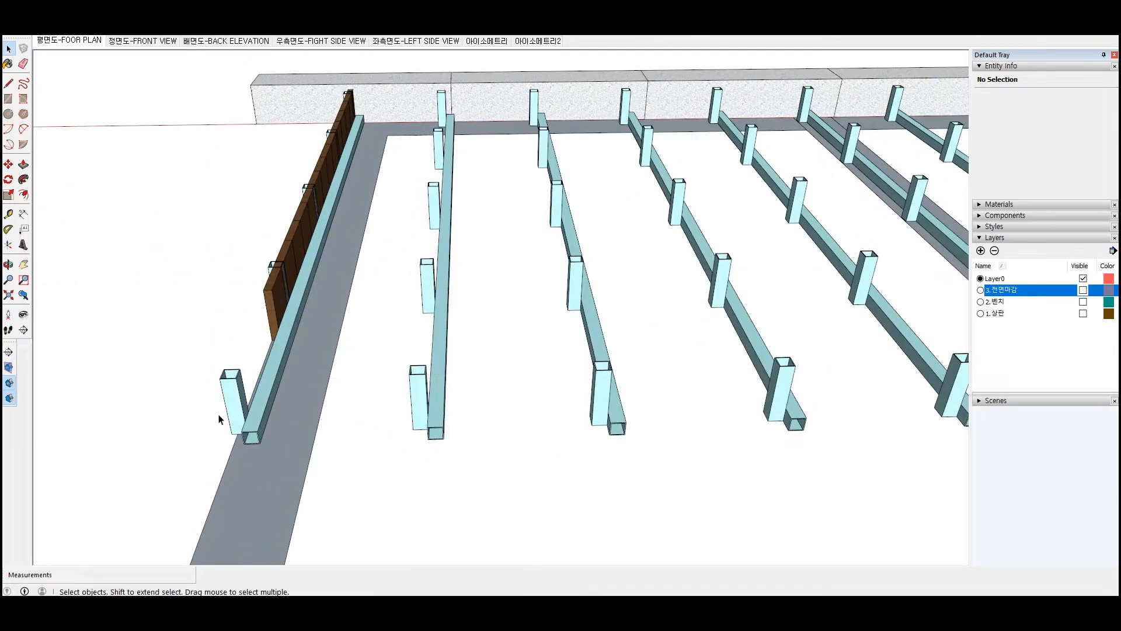
click(225, 412)
key(m)
click(228, 415)
scroll(261, 415, up, 3)
middle_drag(261, 415, 141, 479)
Select the five cross tubes over the first deck section and combine them into one group
scroll(275, 376, down, 6)
middle_drag(275, 376, 325, 390)
scroll(363, 260, up, 2)
scroll(741, 348, down, 10)
scroll(677, 353, up, 7)
key(space)
click(535, 507)
shift+click(573, 446)
shift+click(604, 386)
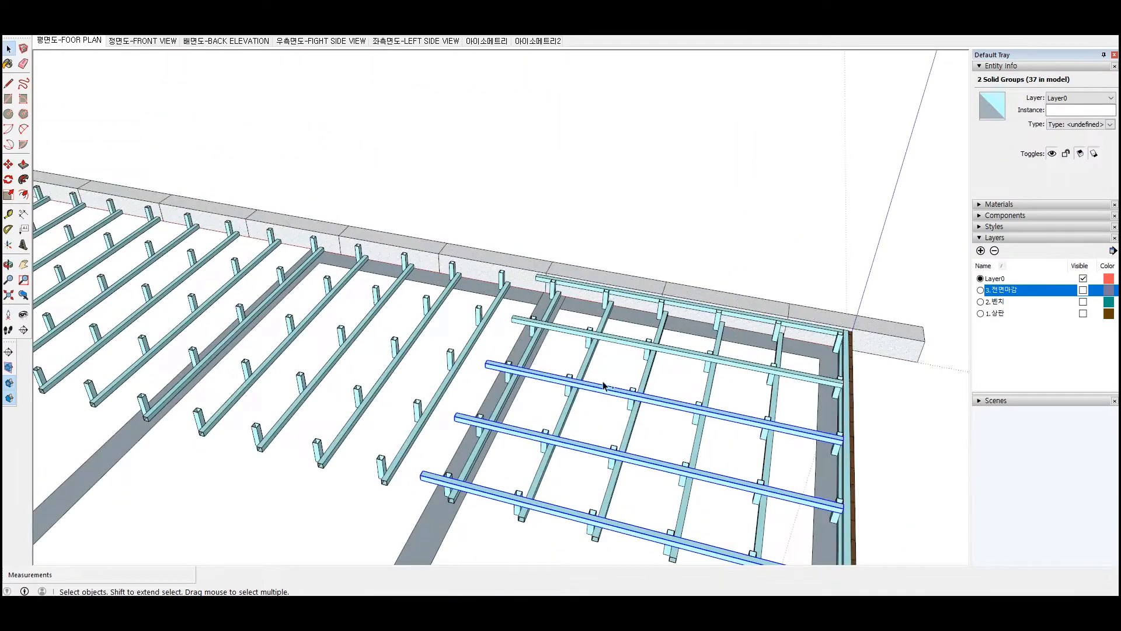
shift+click(636, 296)
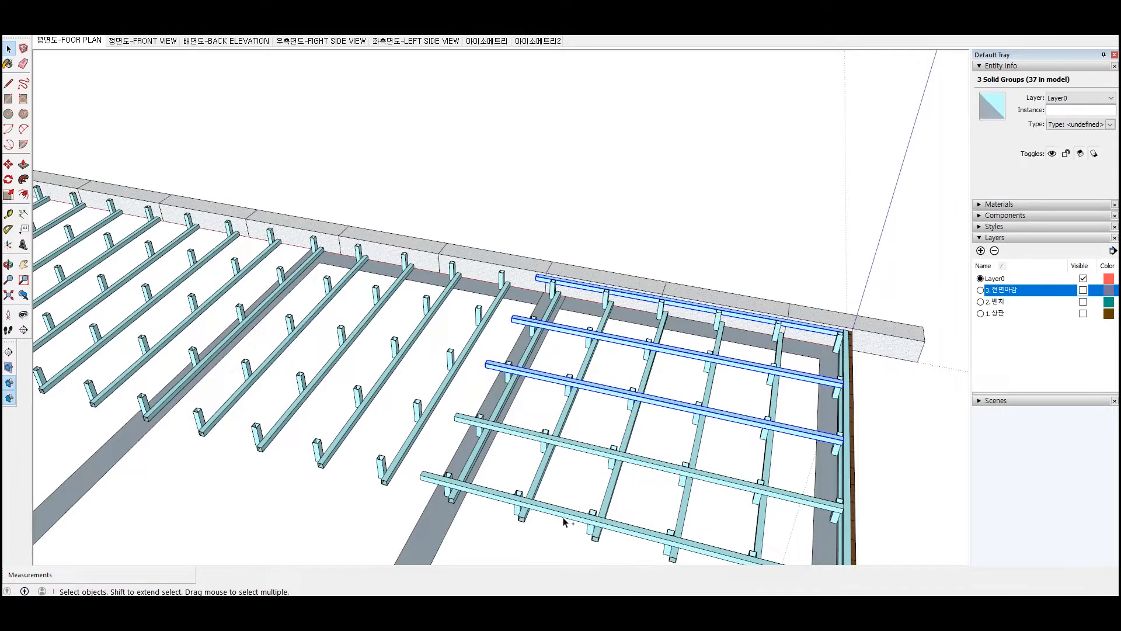
right_click(544, 283)
click(588, 405)
Copy the cross tube group 2782 mm along the deck so it starts at the next section's post row
key(m)
scroll(759, 467, up, 3)
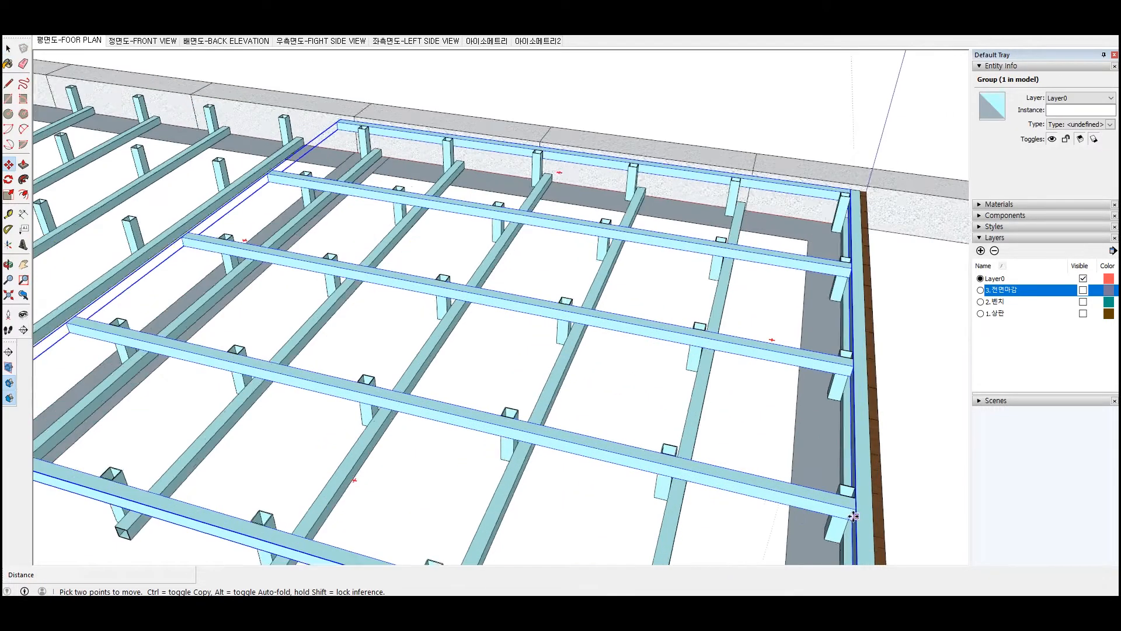
key(ctrl)
click(857, 508)
scroll(856, 509, up, 2)
click(421, 397)
scroll(421, 397, down, 5)
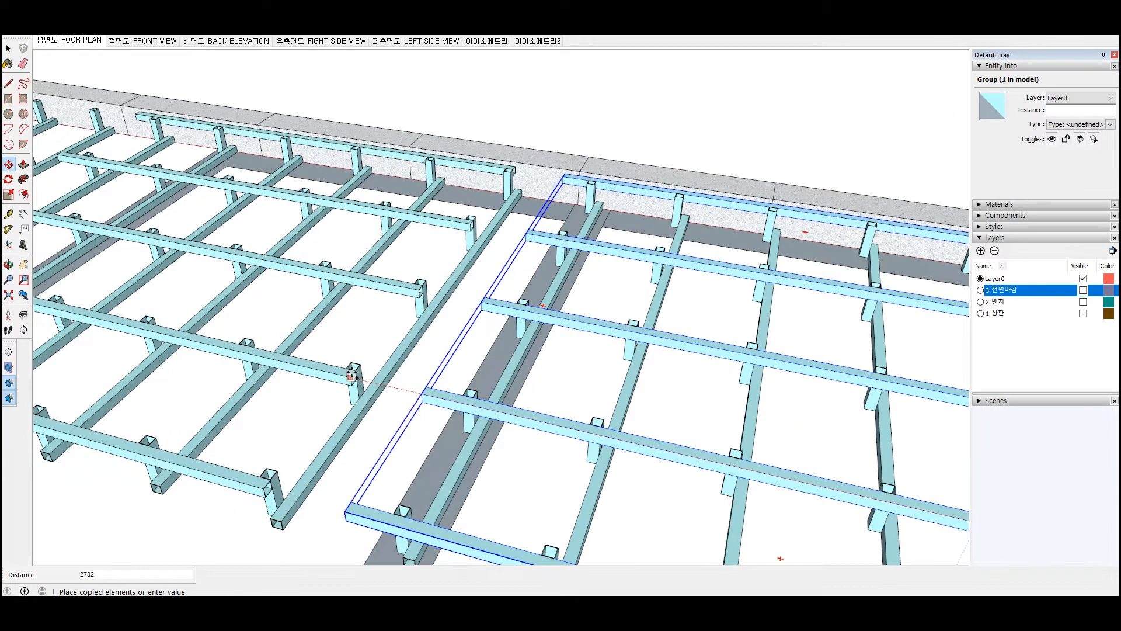
Scale the original cross tube group lengthwise to close the gap to the copied group
key(space)
click(571, 351)
key(s)
scroll(571, 351, up, 8)
click(570, 348)
scroll(570, 349, up, 3)
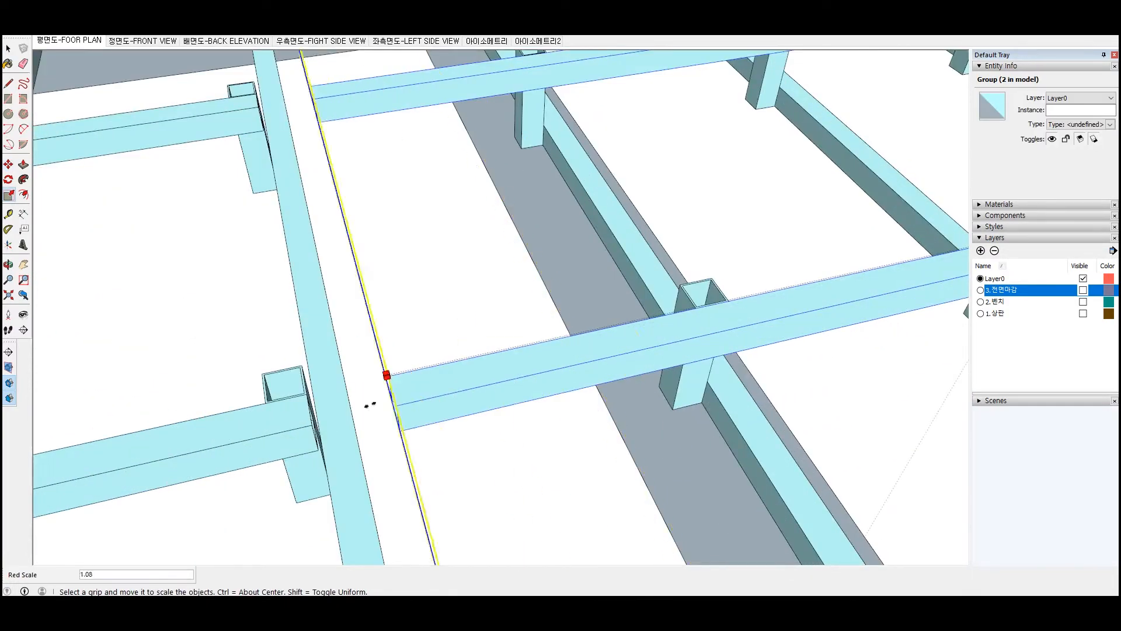
scroll(709, 359, down, 8)
key(space)
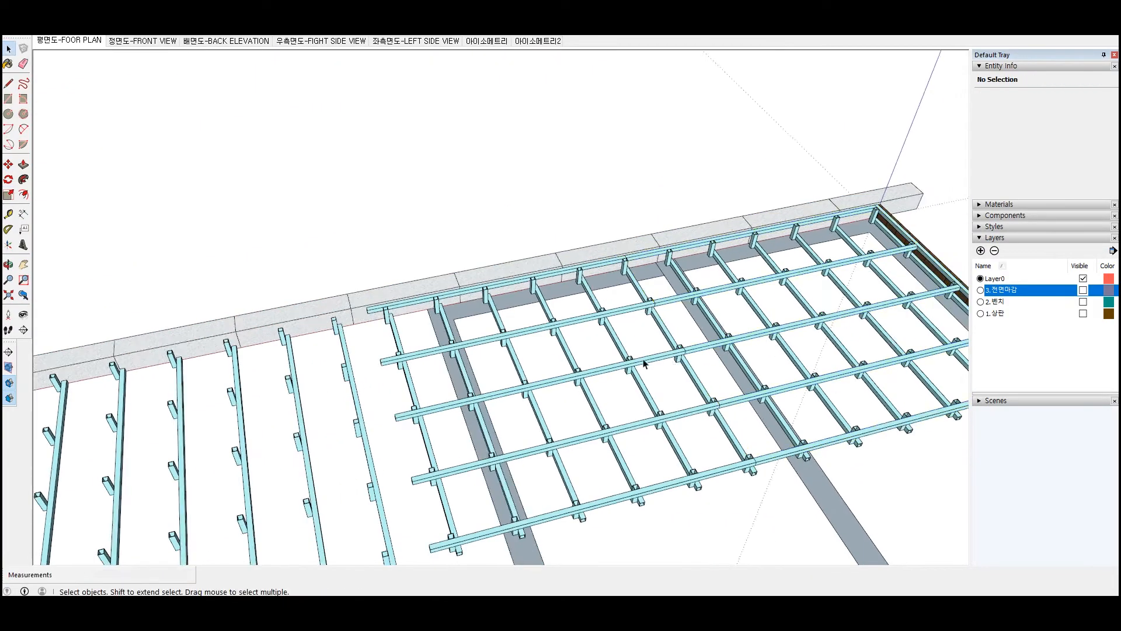
Scale the copied cross tube group shorter so its free end meets the post row beneath it
click(425, 392)
scroll(388, 421, up, 5)
click(393, 400)
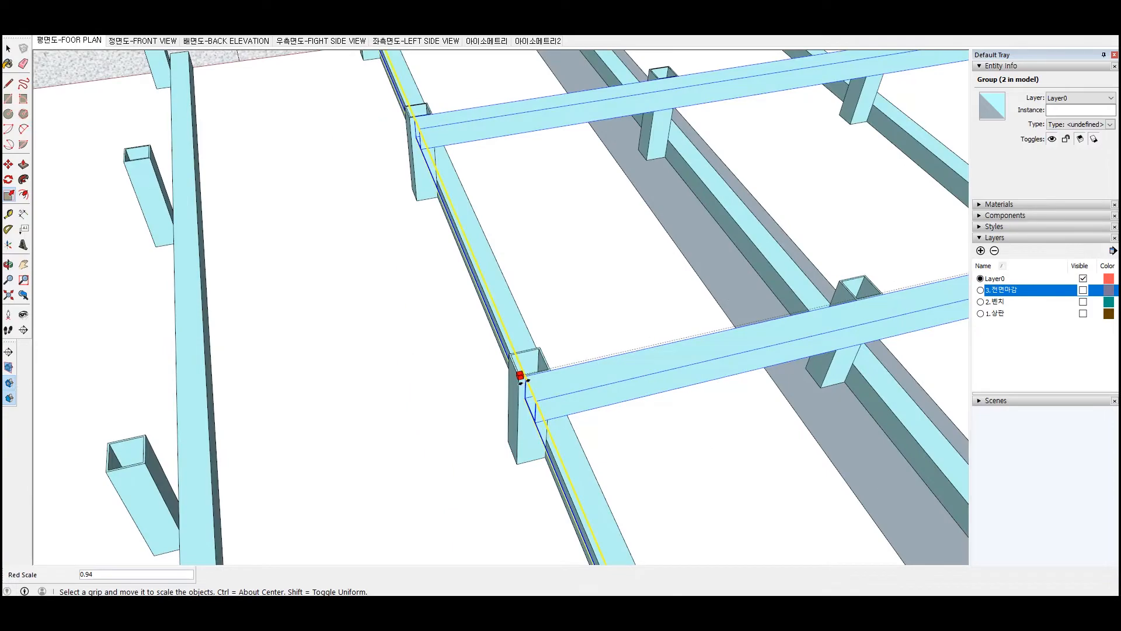
Copy the latest cross tube group along the deck so it starts at the next section's post row
scroll(145, 458, up, 3)
middle_drag(145, 458, 449, 343)
scroll(449, 344, down, 8)
scroll(634, 308, up, 3)
key(space)
key(m)
scroll(618, 288, up, 5)
click(617, 287)
scroll(617, 288, down, 6)
scroll(283, 298, up, 6)
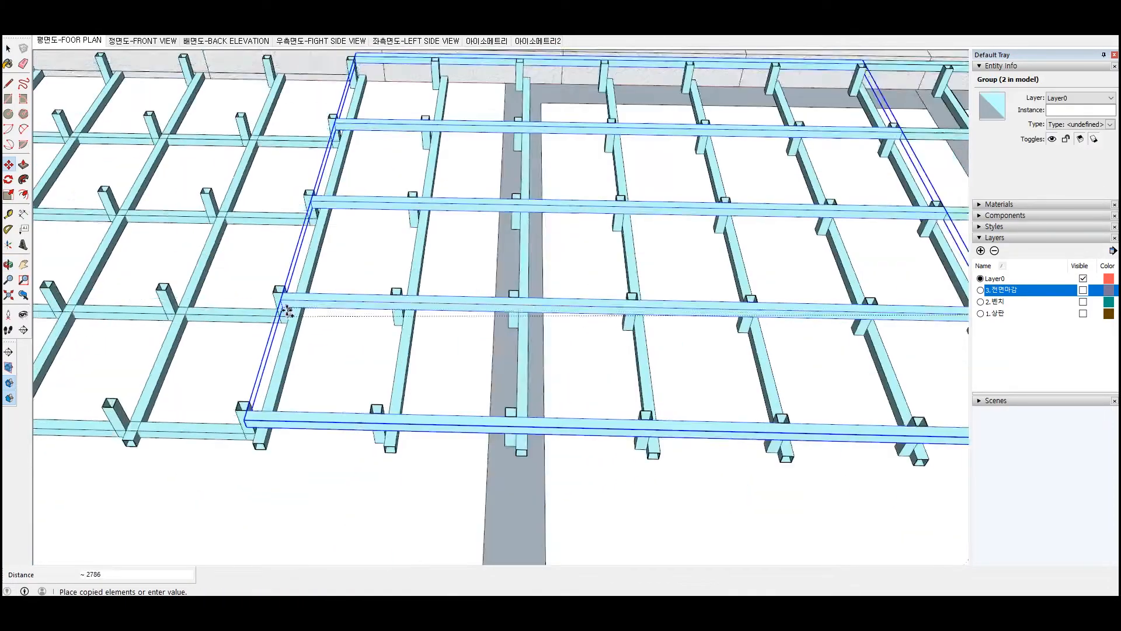
click(283, 298)
Copy the outermost lower joist tube 128 mm up and outward so it runs level with the cross tubes at the deck's end
scroll(651, 308, down, 6)
middle_drag(651, 308, 280, 344)
scroll(371, 350, up, 5)
key(space)
scroll(251, 295, down, 1)
click(251, 291)
key(m)
scroll(253, 289, up, 2)
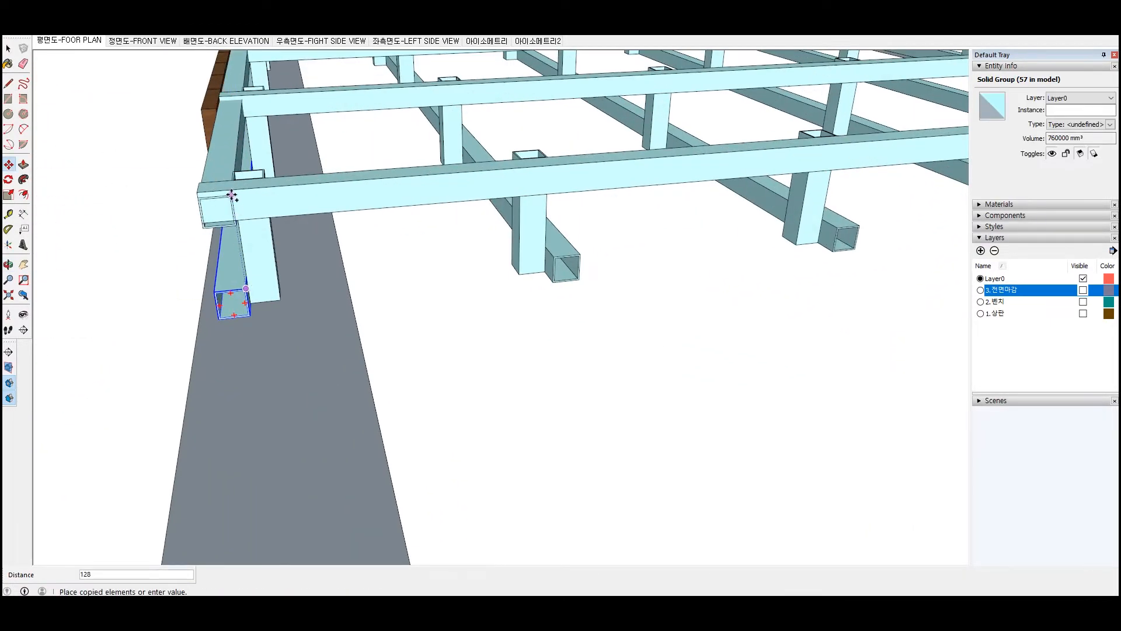
key(space)
Scale the end cross tube group lengthwise so its free end meets the upper side tube
scroll(386, 255, down, 3)
click(385, 255)
middle_drag(234, 194, 395, 257)
click(385, 220)
key(s)
scroll(394, 238, up, 4)
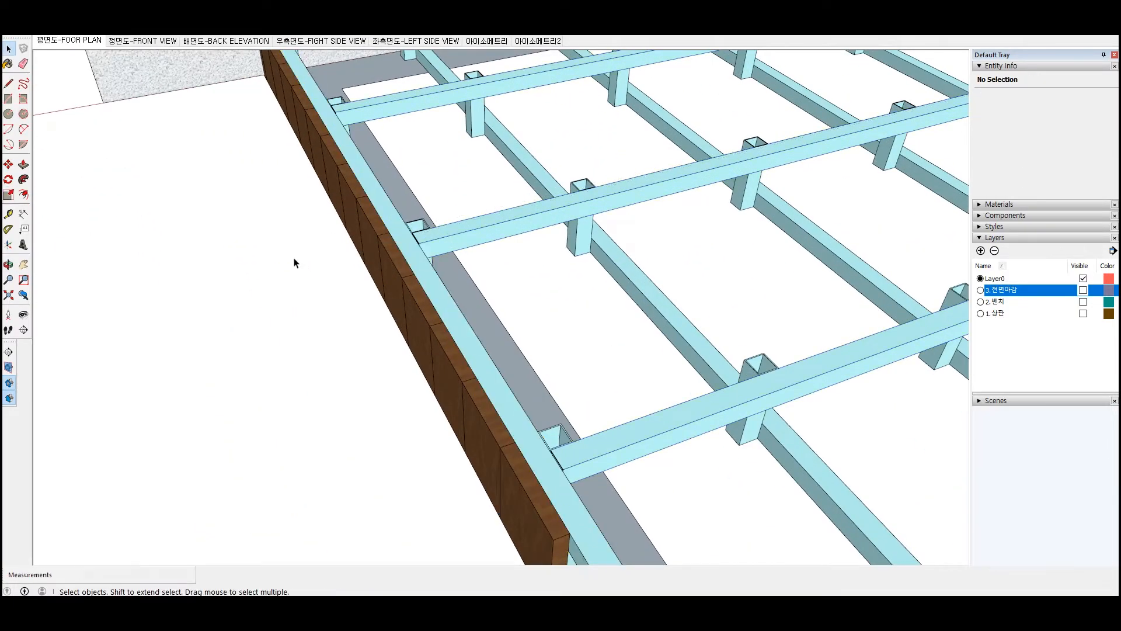
scroll(331, 253, up, 4)
click(394, 291)
key(s)
scroll(292, 253, up, 2)
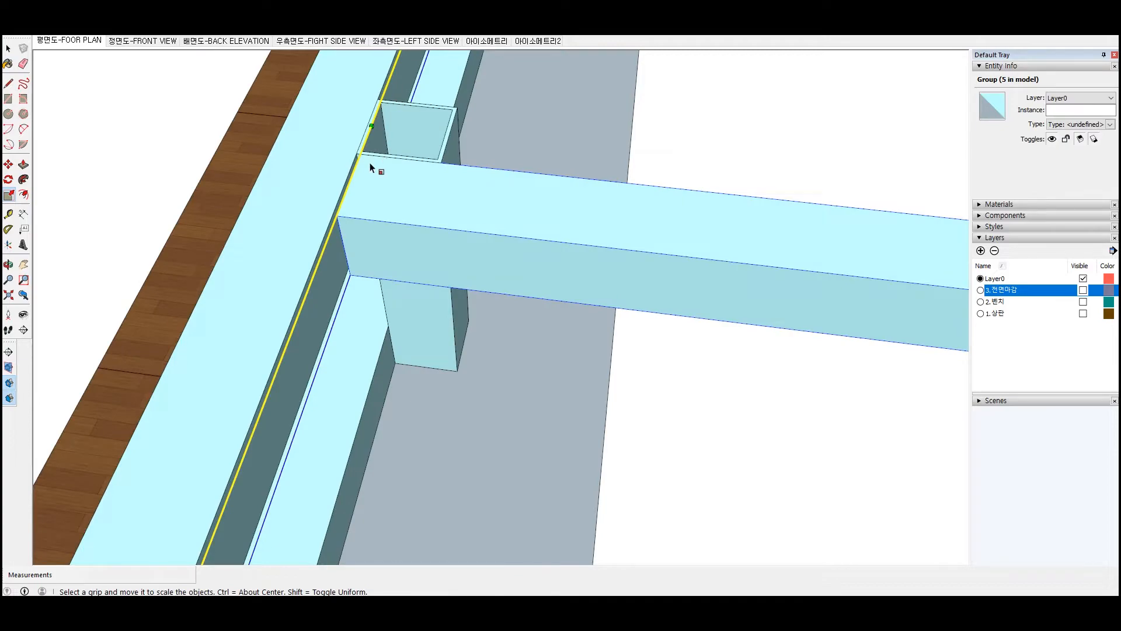
scroll(353, 160, down, 3)
Inside the end section's cross tube group, copy the front tube straight down to the level of the lower joists
scroll(391, 260, down, 5)
middle_drag(391, 261, 243, 351)
scroll(220, 330, up, 3)
scroll(219, 330, up, 1)
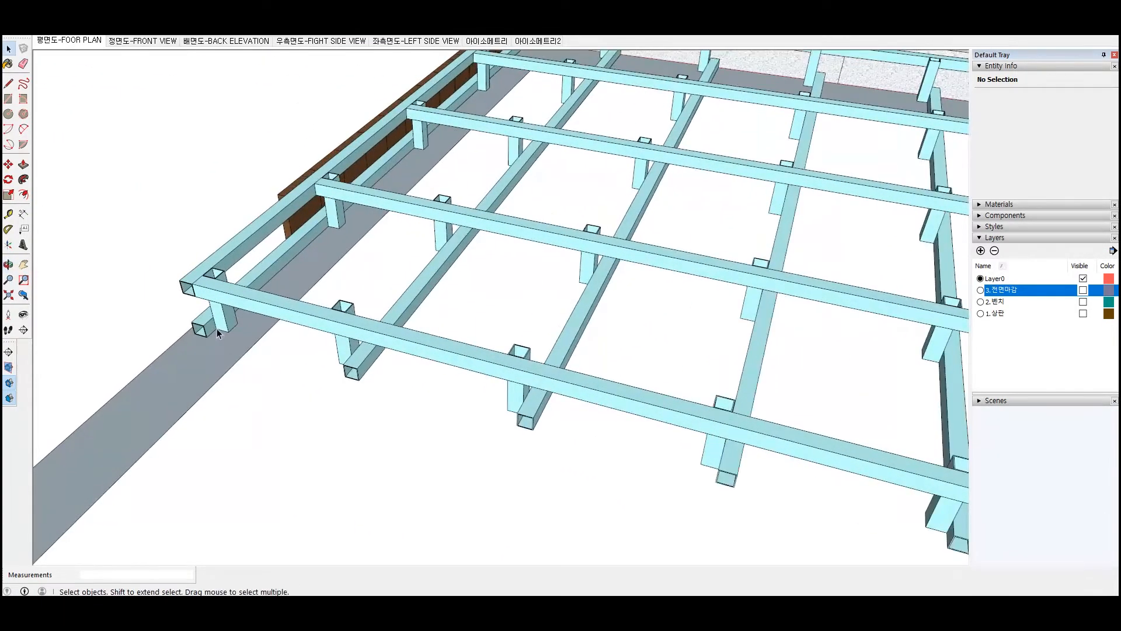
double_click(216, 296)
click(217, 298)
key(m)
key(ctrl)
click(195, 297)
click(207, 325)
key(space)
Shift the copied lower front tube slightly so its end lines up with the lower side joist, and leave the group
scroll(206, 324, down, 4)
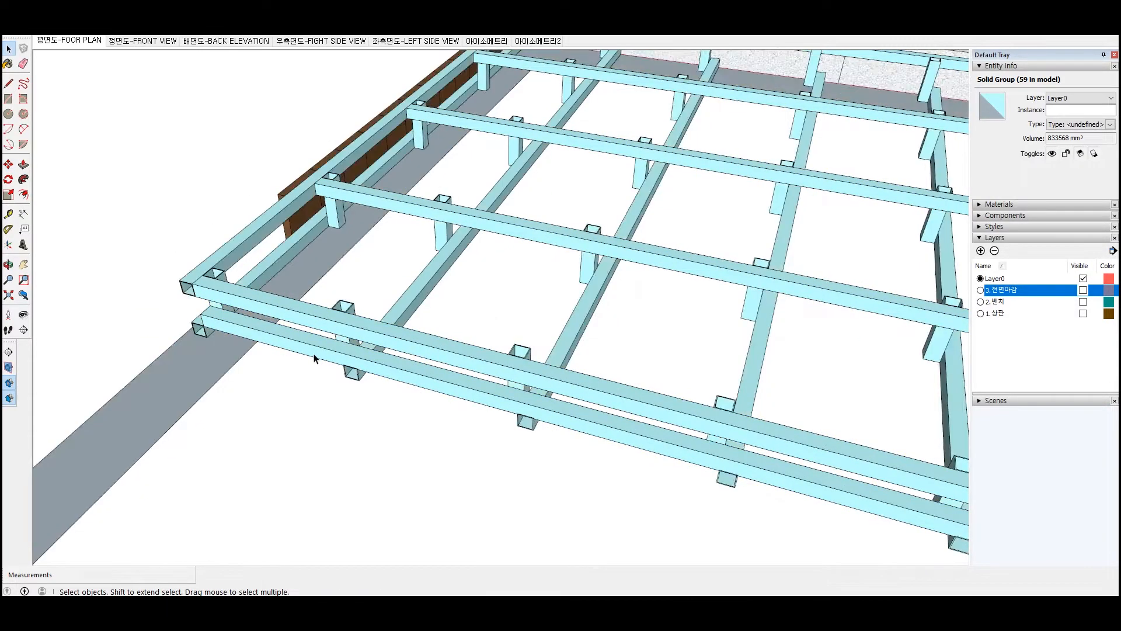
scroll(760, 288, up, 4)
scroll(349, 334, down, 4)
scroll(271, 287, up, 5)
key(m)
scroll(249, 287, up, 5)
click(265, 256)
click(261, 243)
key(space)
scroll(286, 280, down, 6)
click(310, 283)
Open the second section's cross tube group and copy its front tube 95 mm down, in line with the first lower front tube
scroll(265, 257, down, 7)
scroll(266, 260, down, 2)
scroll(520, 320, up, 3)
click(519, 316)
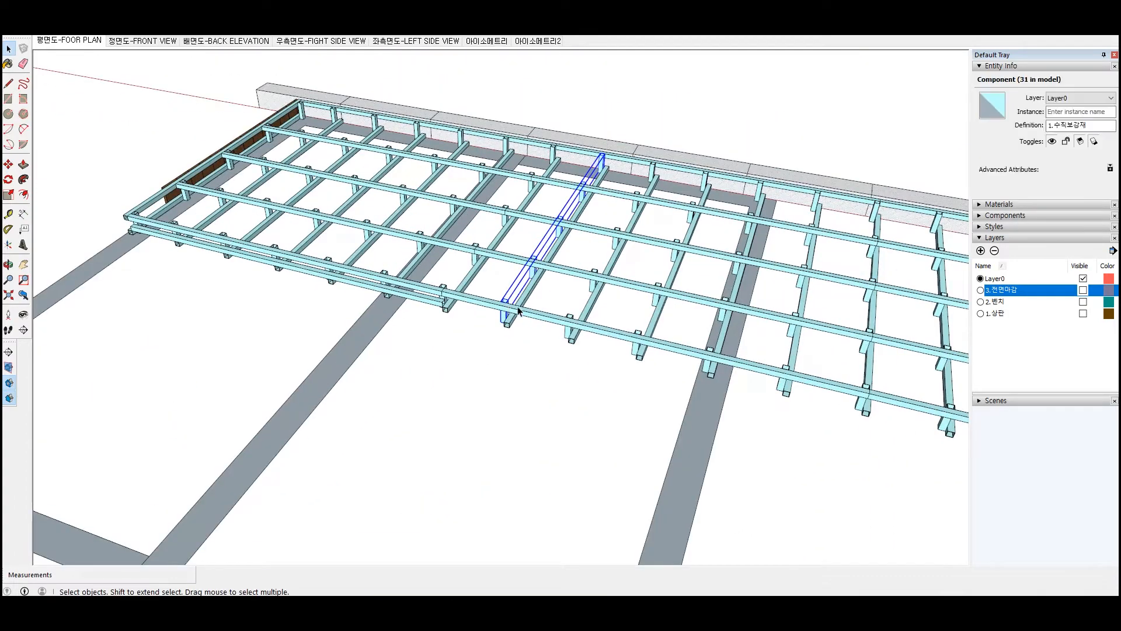
double_click(461, 301)
click(460, 302)
key(m)
scroll(447, 295, up, 8)
click(422, 280)
key(ctrl)
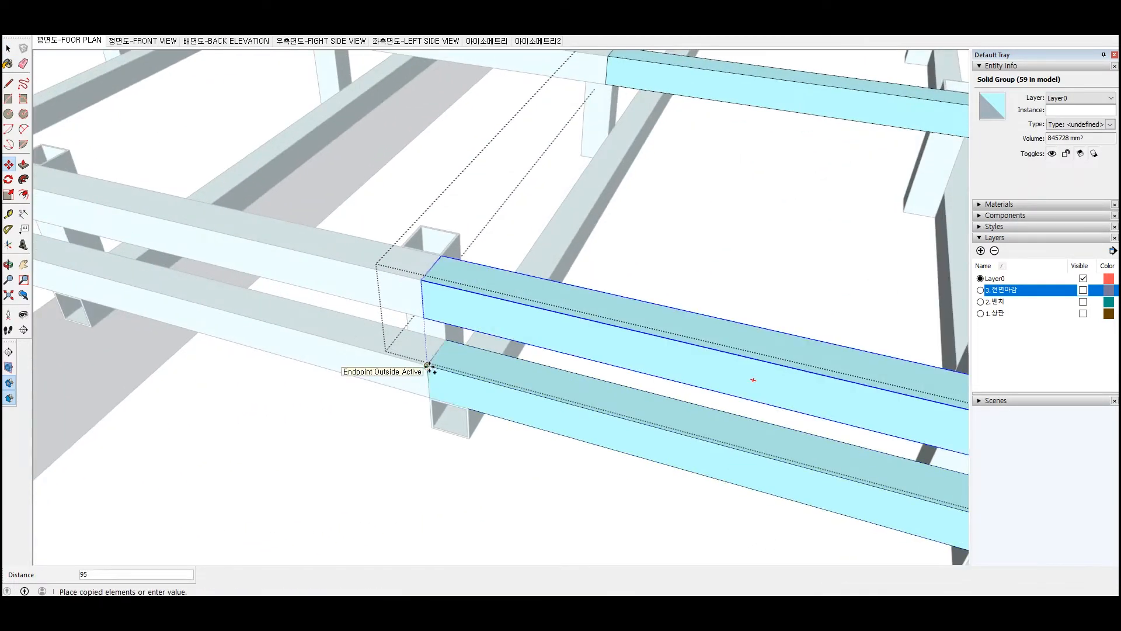
click(430, 366)
scroll(280, 291, down, 9)
Add a lower copy of the front tube inside the third section's cross tube group
key(space)
scroll(494, 335, up, 4)
click(495, 335)
click(427, 320)
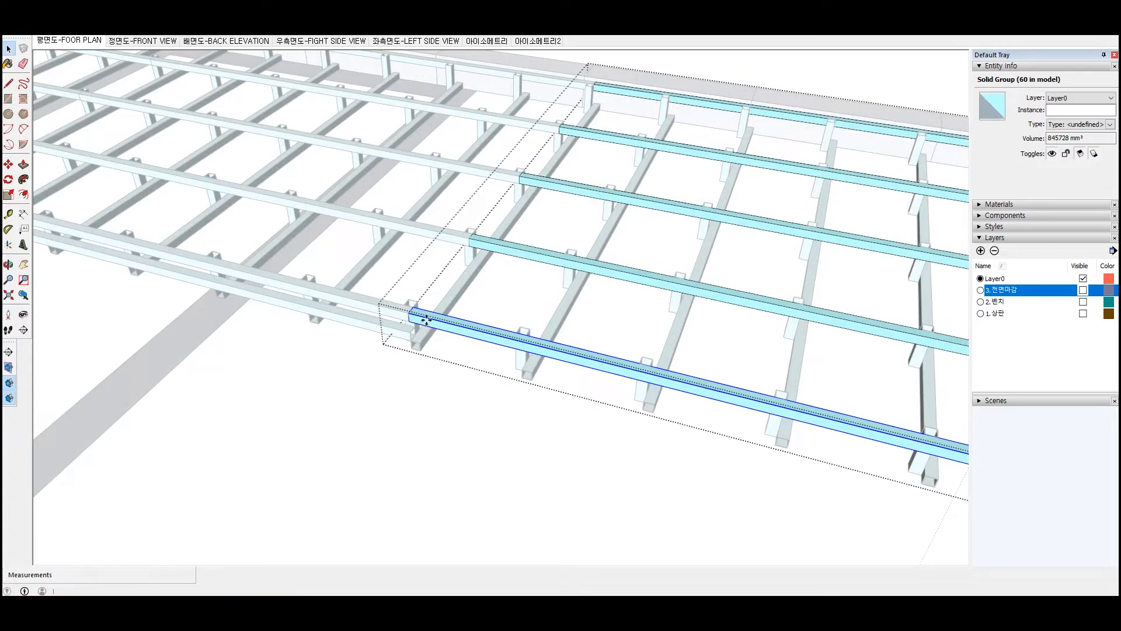
scroll(417, 304, up, 2)
scroll(525, 368, down, 6)
click(545, 385)
Continue the lower front tube into the fourth section by copying down the front tube inside that cross tube group
scroll(544, 374, up, 3)
double_click(544, 370)
double_click(544, 369)
key(Escape)
scroll(476, 343, up, 8)
key(m)
key(ctrl)
click(466, 331)
click(469, 400)
scroll(343, 350, down, 7)
Complete the lower front tube by copying down the front tube inside the next cross tube group, and leave the group
key(space)
double_click(583, 393)
click(583, 392)
key(m)
key(ctrl)
click(434, 331)
click(435, 361)
key(space)
click(450, 386)
Extend the side facing to the deck's corner by copying its end board one board width outward, repeated 3 times
scroll(450, 386, down, 10)
middle_drag(528, 352, 660, 356)
scroll(465, 451, up, 4)
scroll(463, 430, up, 8)
double_click(419, 405)
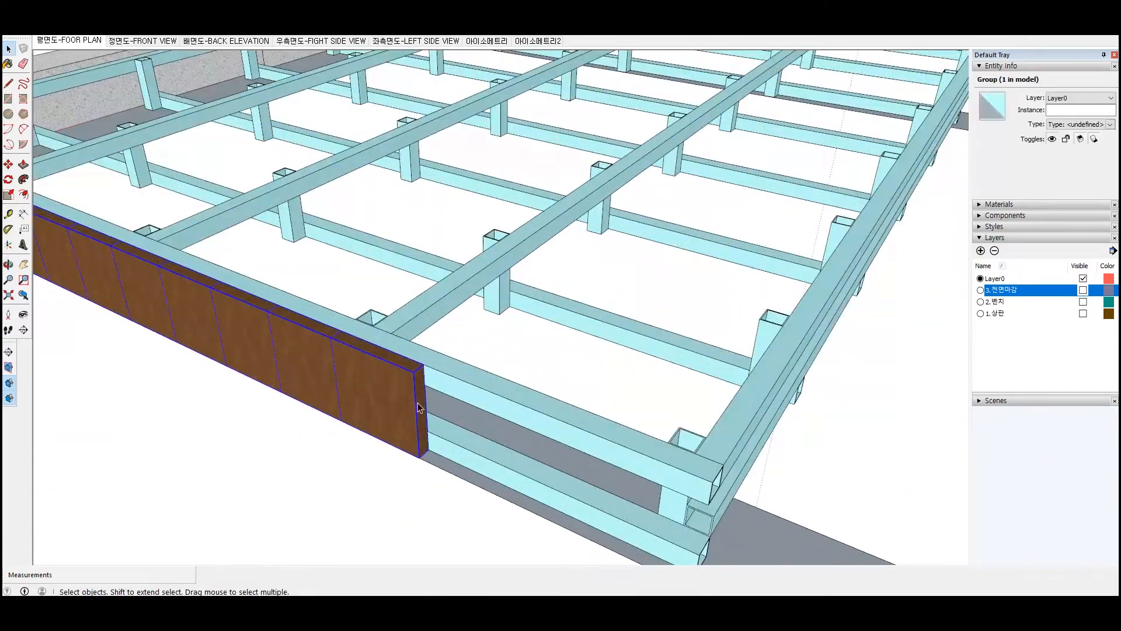
click(415, 403)
key(m)
key(ctrl)
click(331, 338)
click(414, 371)
text(*3)
key(Return)
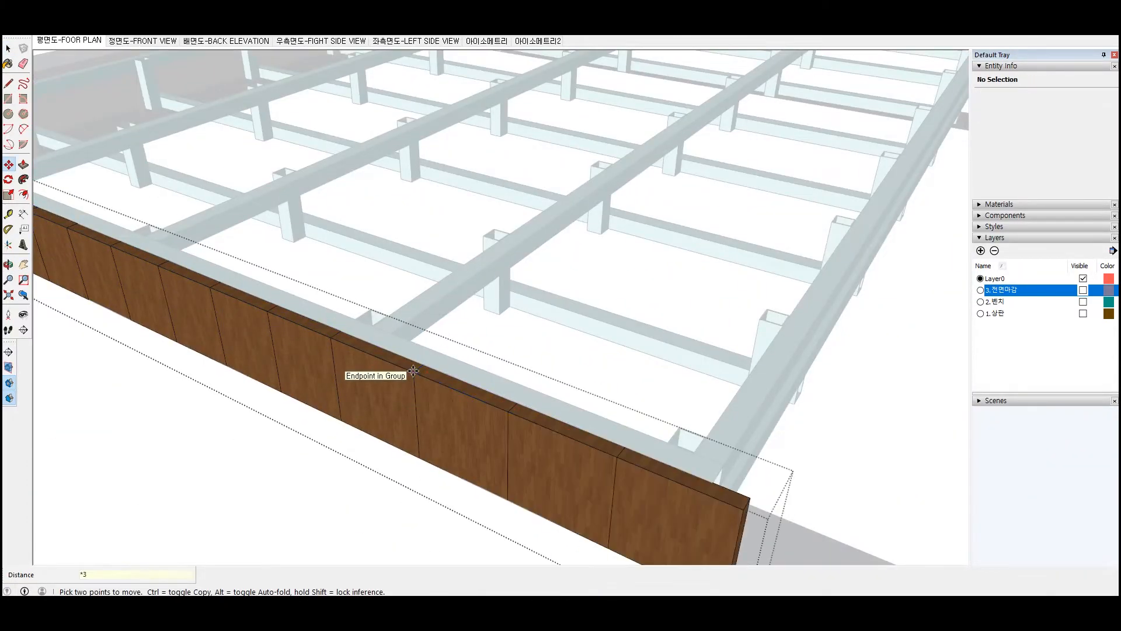
key(space)
click(429, 493)
Show the 3.전면마감 layer and shorten the projecting facing board at the deck's corner with Push/Pull
scroll(426, 409, down, 5)
middle_drag(467, 409, 362, 403)
click(1084, 290)
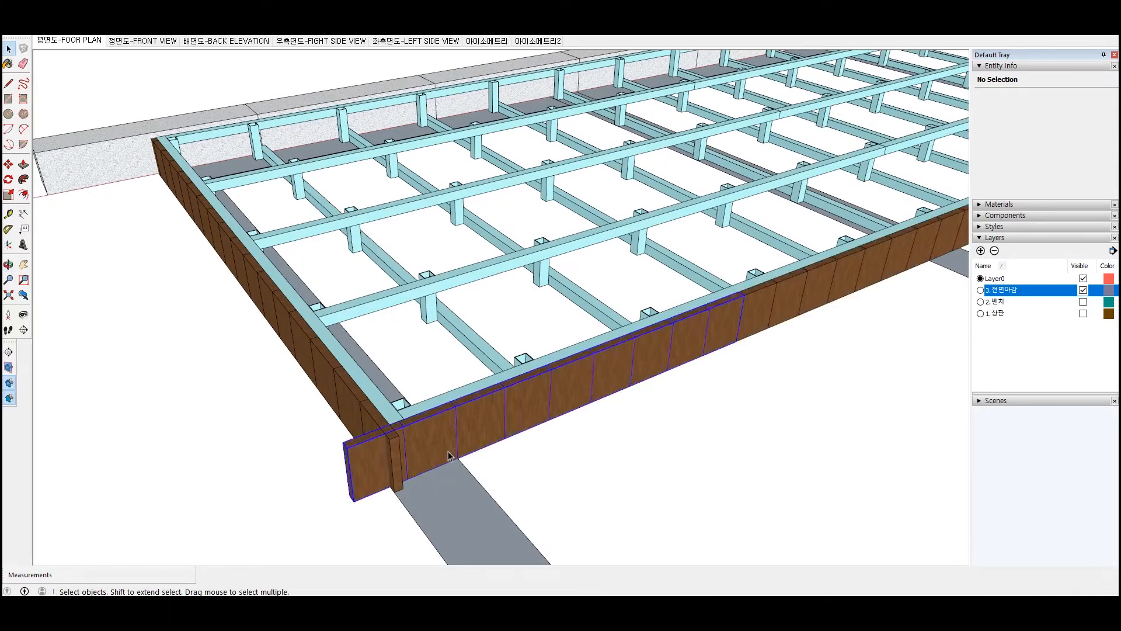
scroll(475, 444, up, 5)
click(475, 444)
scroll(476, 444, up, 2)
double_click(477, 444)
click(480, 443)
key(p)
drag(480, 443, 427, 465)
key(space)
click(419, 469)
Trim the other facing's overlapping end board with Push/Pull so both facings meet at the corner
middle_drag(419, 468, 517, 482)
double_click(517, 482)
double_click(517, 483)
key(p)
drag(517, 489, 534, 422)
key(space)
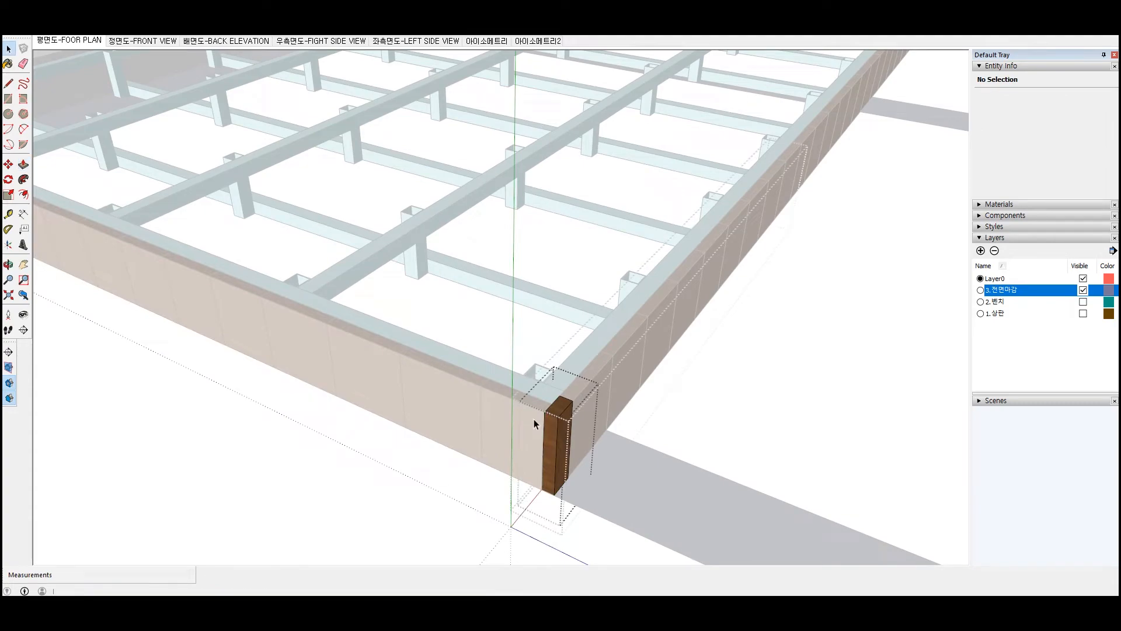
click(534, 422)
click(533, 422)
scroll(430, 391, down, 10)
Show the 1.상판 layer and copy the outermost two-row deck board group outward by its own width to cover the front gap
click(1084, 313)
scroll(570, 295, up, 5)
middle_drag(571, 296, 151, 182)
scroll(546, 459, up, 3)
click(555, 448)
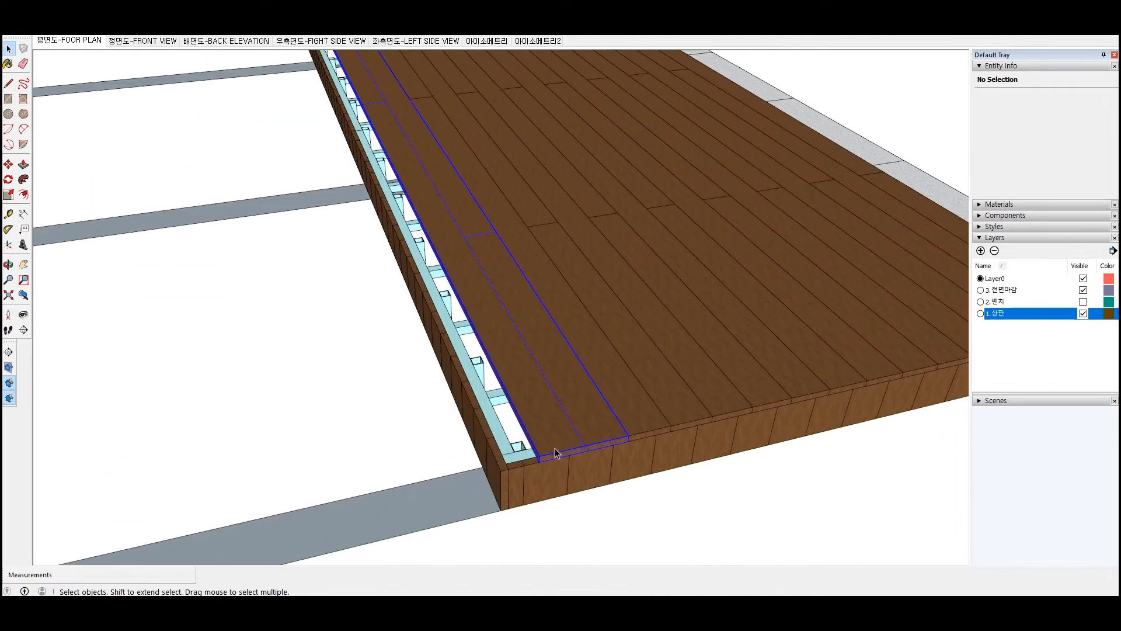
key(m)
scroll(555, 450, up, 3)
key(ctrl)
click(675, 427)
click(527, 462)
key(space)
Explode the copied deck board group and delete its outer row board
right_click(391, 479)
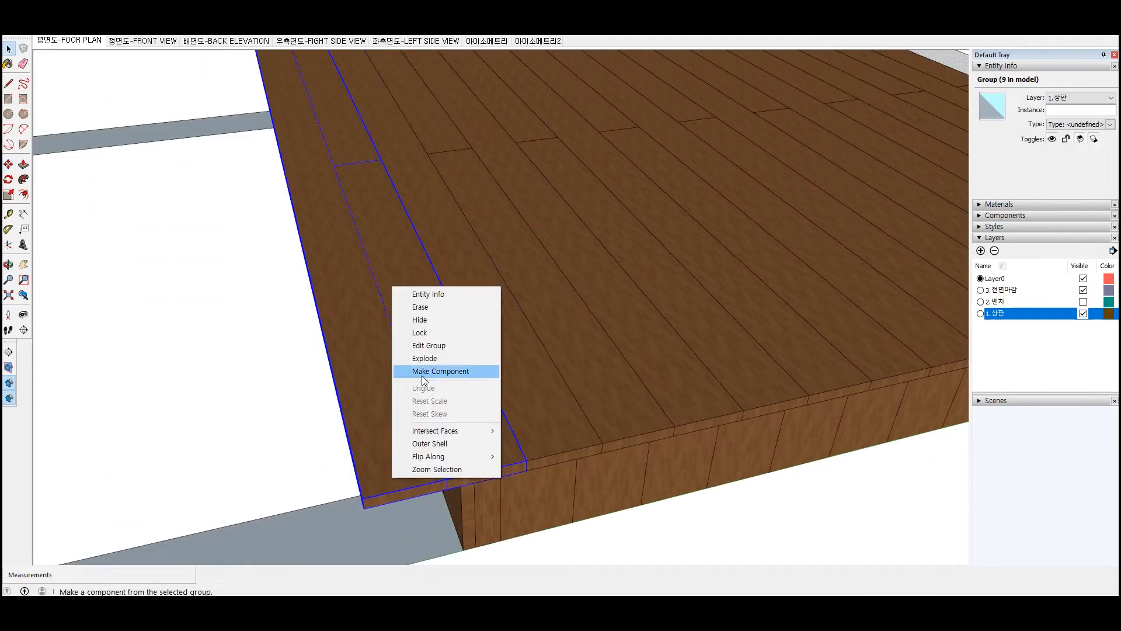
click(427, 357)
click(383, 474)
key(Delete)
Push/Pull the front edge of the deck board at the corner back flush with the front facing
middle_drag(384, 475, 664, 383)
double_click(653, 399)
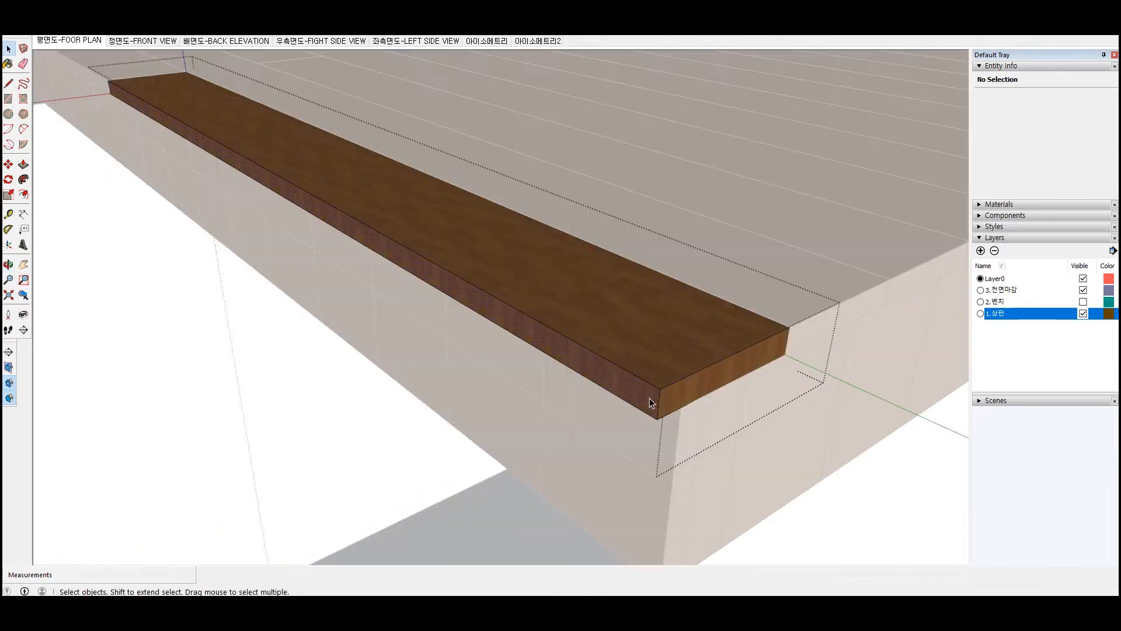
click(650, 398)
key(p)
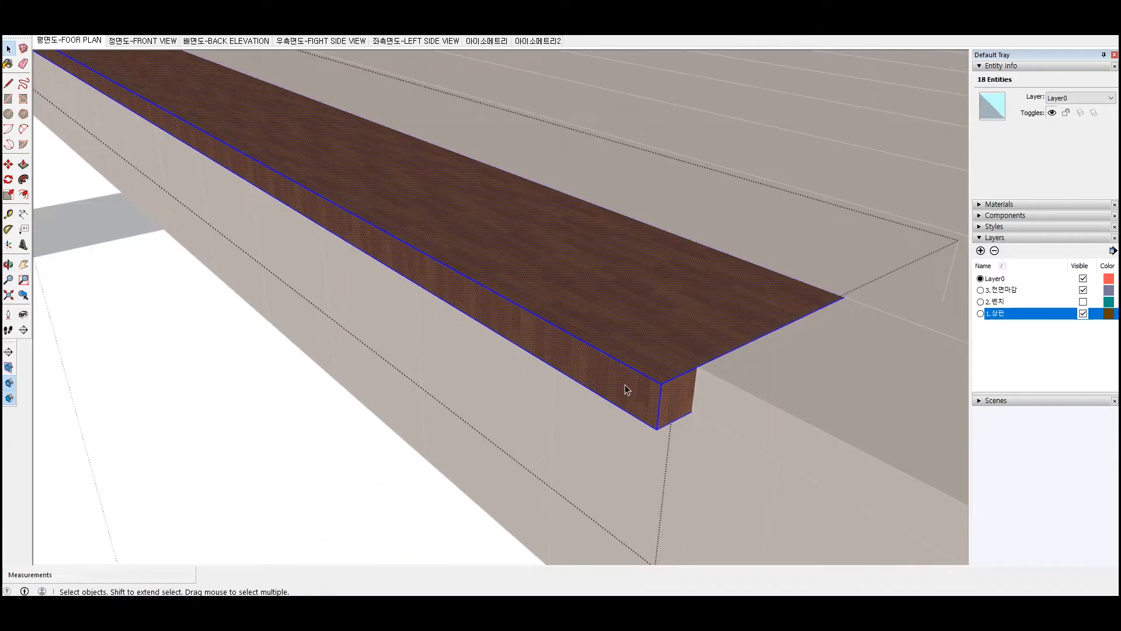
drag(697, 376, 701, 406)
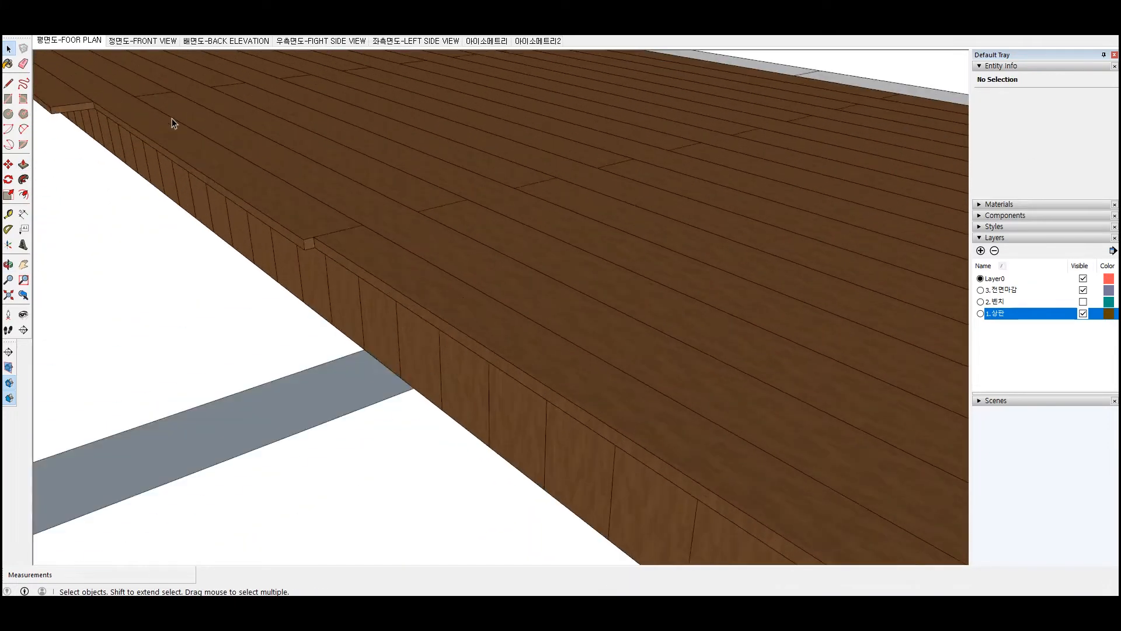
Trim the remaining overhanging boards of the front deck row one by one until they are flush with the facing
click(82, 114)
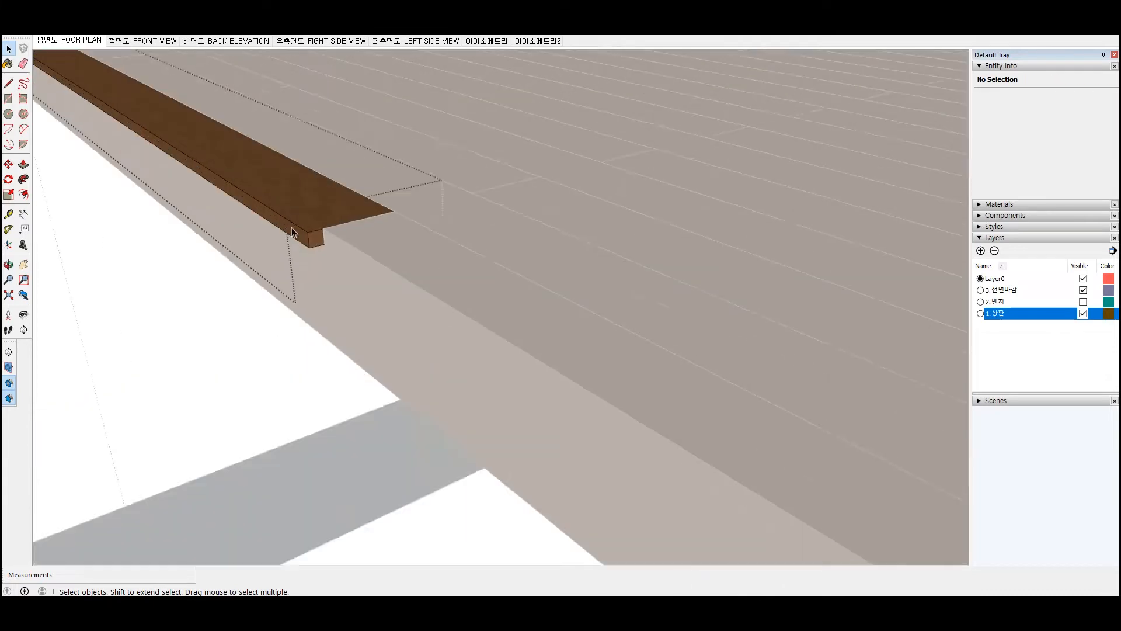
click(303, 236)
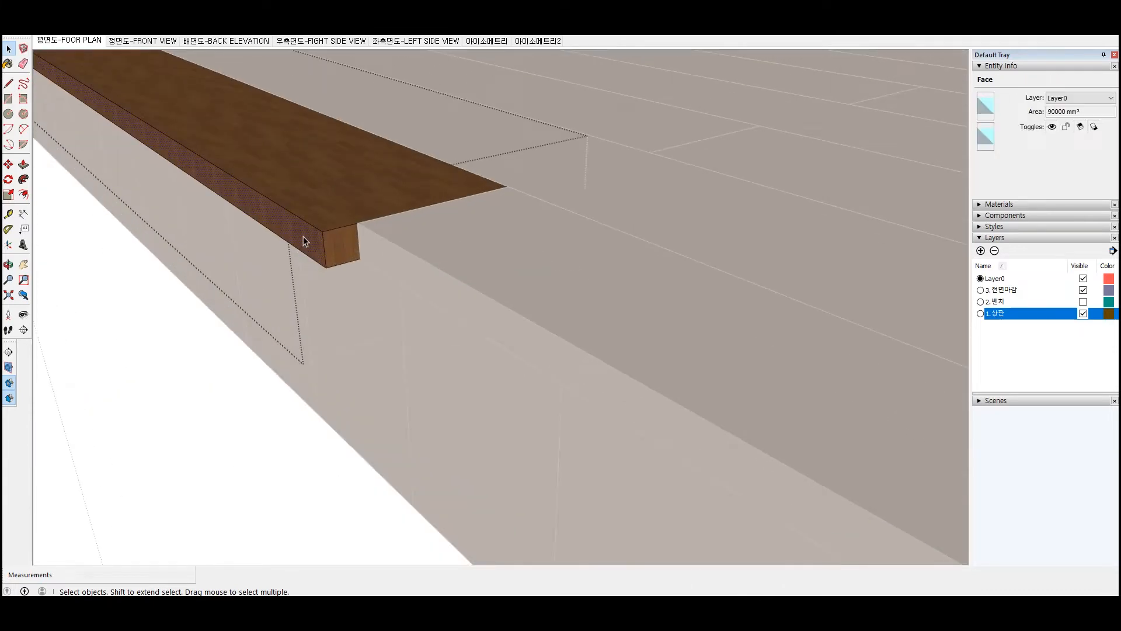
key(p)
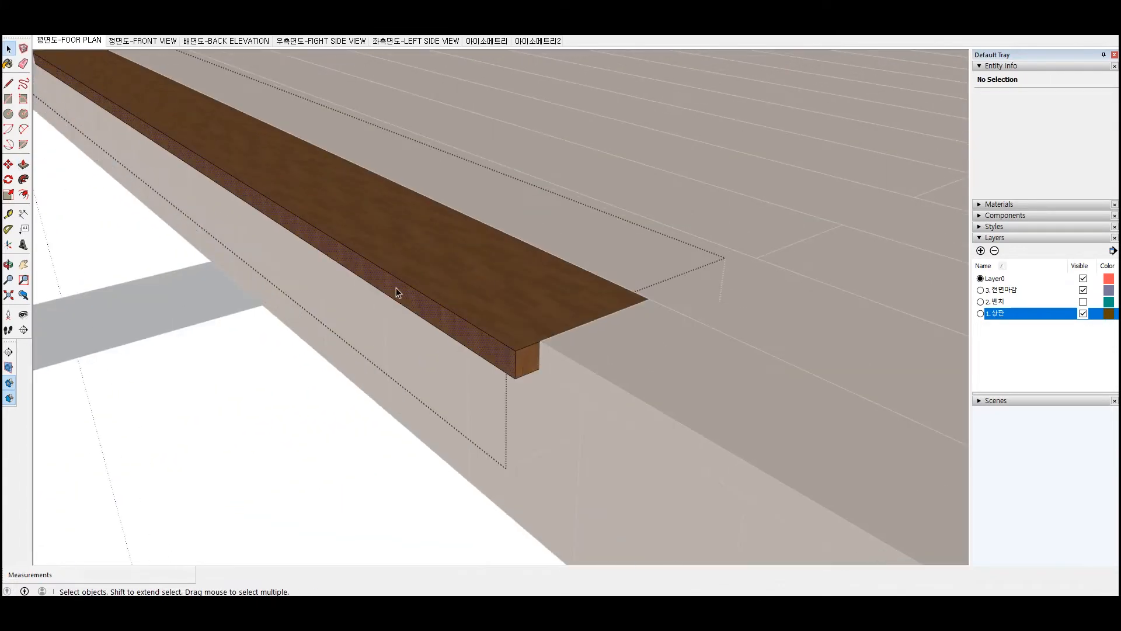
click(410, 296)
key(p)
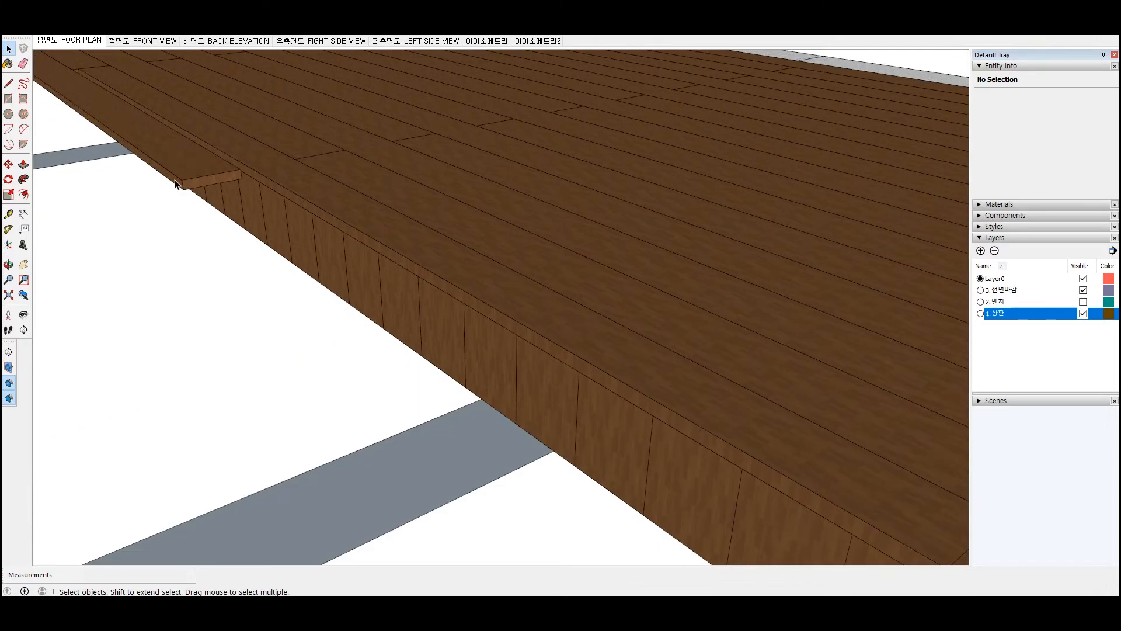
click(466, 401)
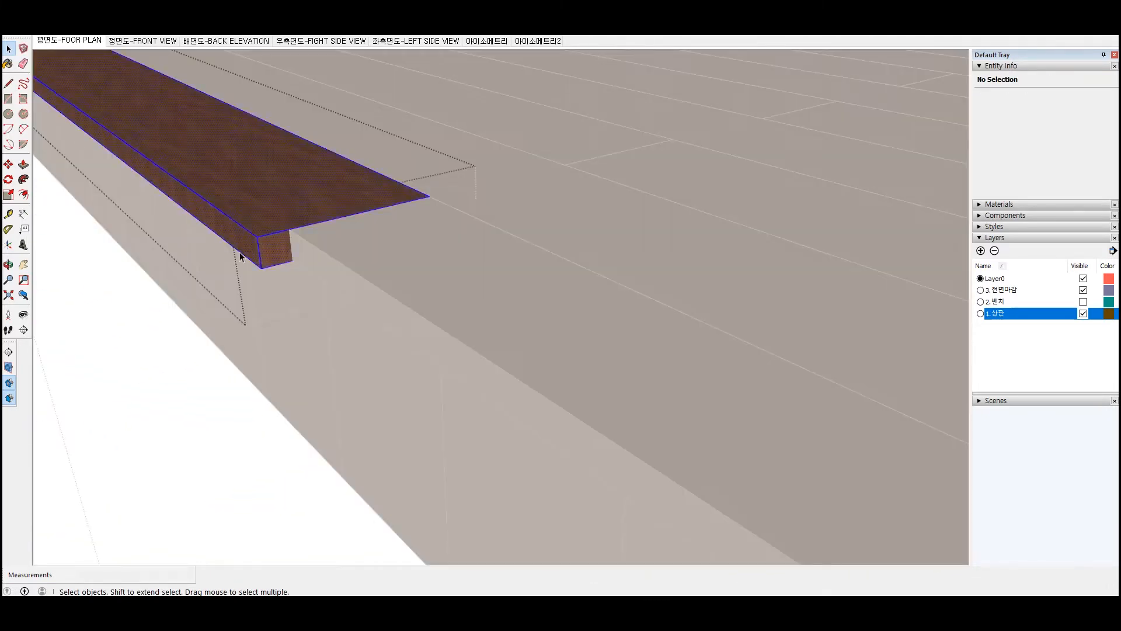
key(m)
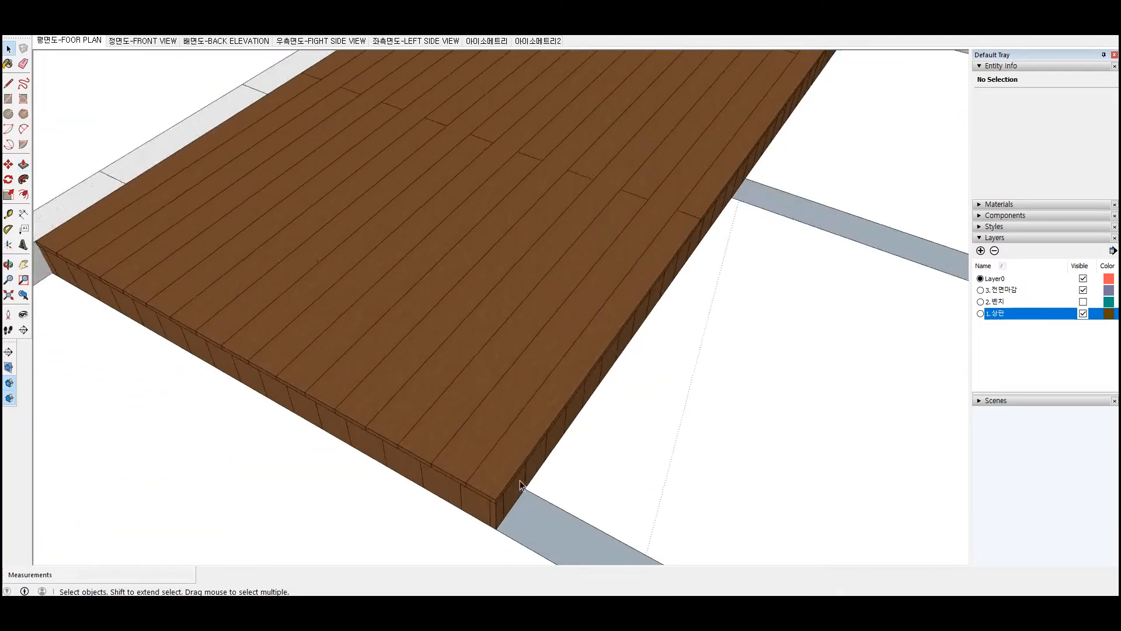
Assign the 15 curb blocks behind the deck to a new layer named 4.경계석 and hide the 1.상판 layer
scroll(522, 485, down, 3)
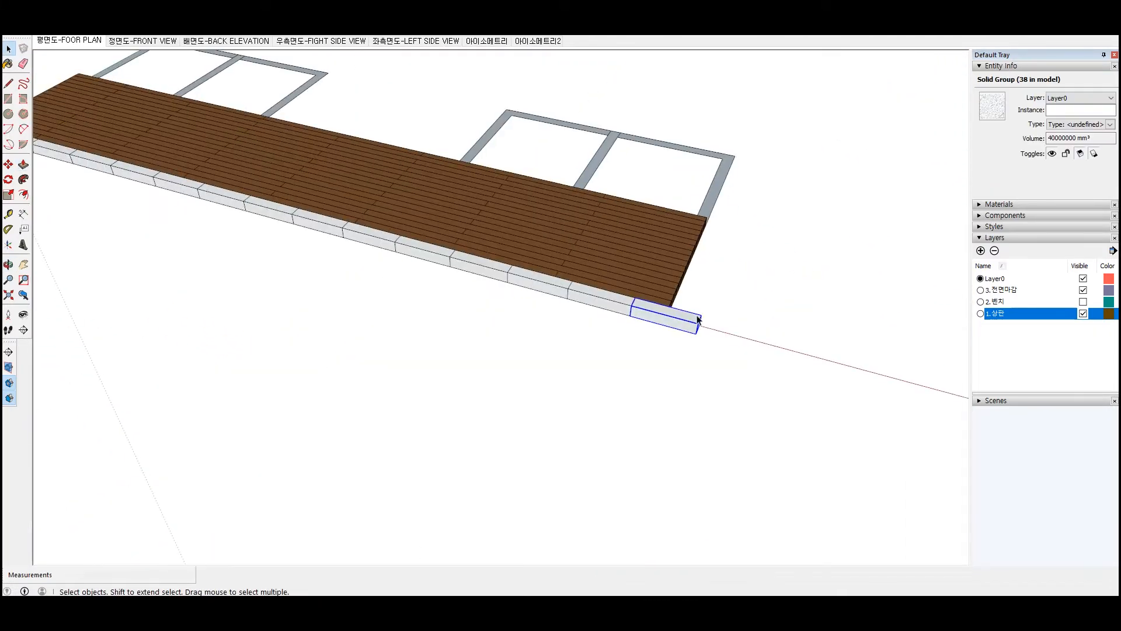
shift+click(476, 267)
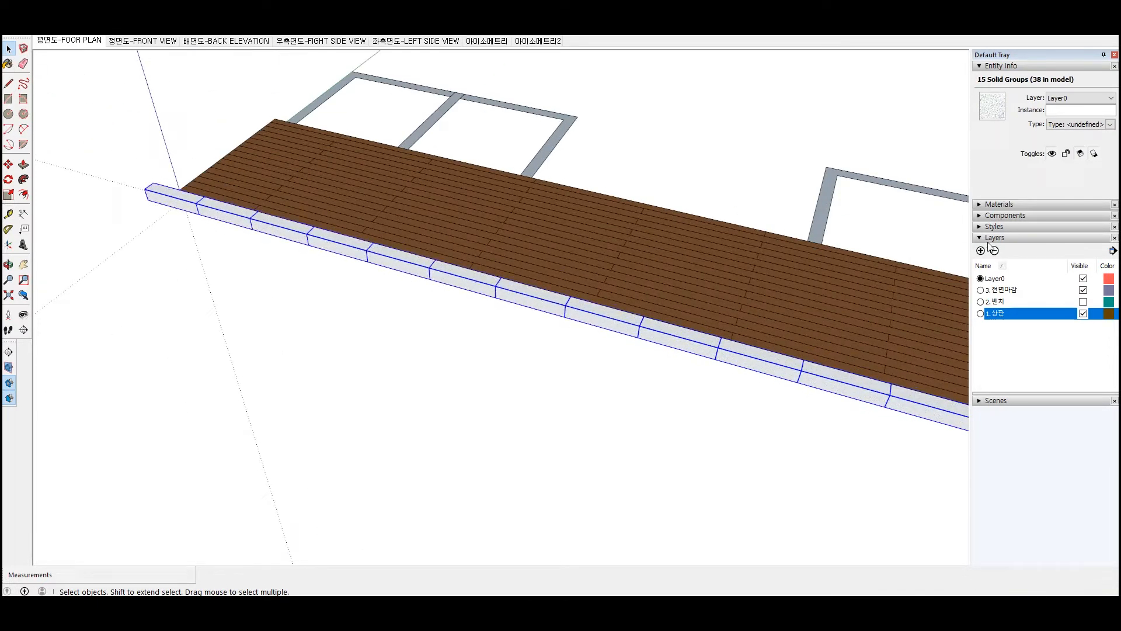
click(981, 250)
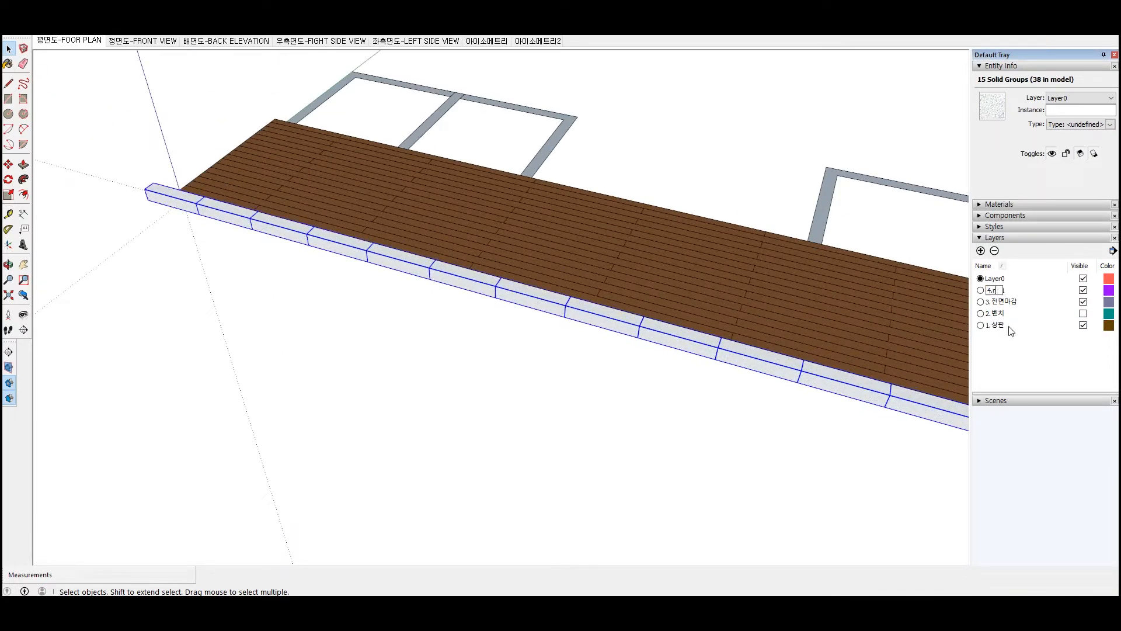
click(1110, 101)
click(1074, 116)
click(1083, 325)
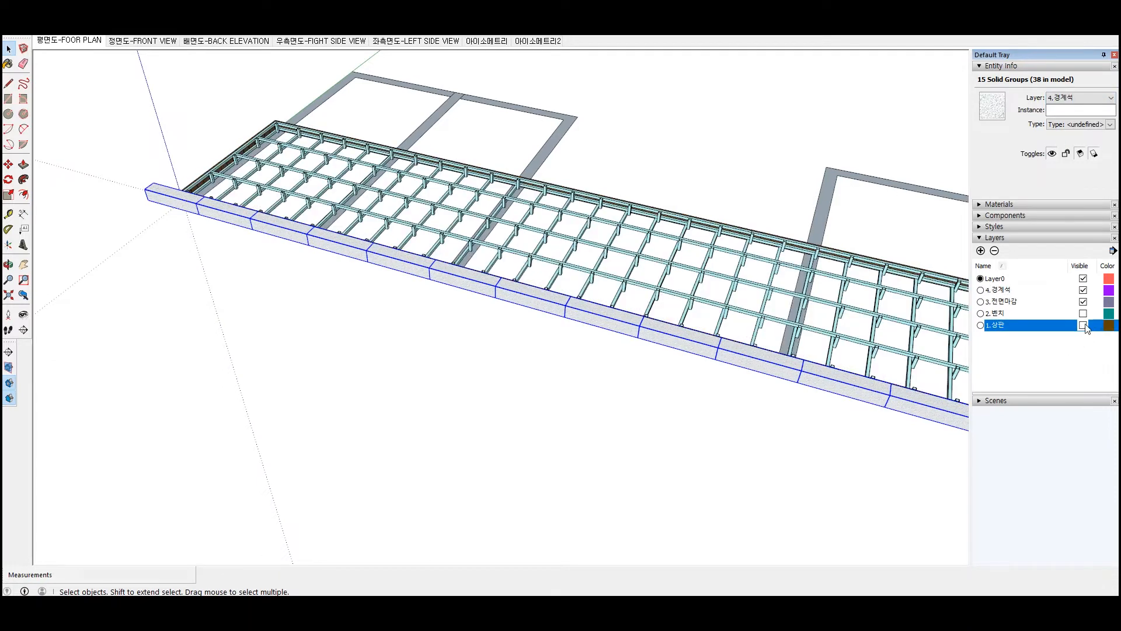
Show the 1.상판 layer, hide 4.경계석, and copy the second parking-line frame 2300 along the row
click(1084, 325)
click(1083, 291)
click(489, 105)
scroll(488, 105, up, 1)
key(m)
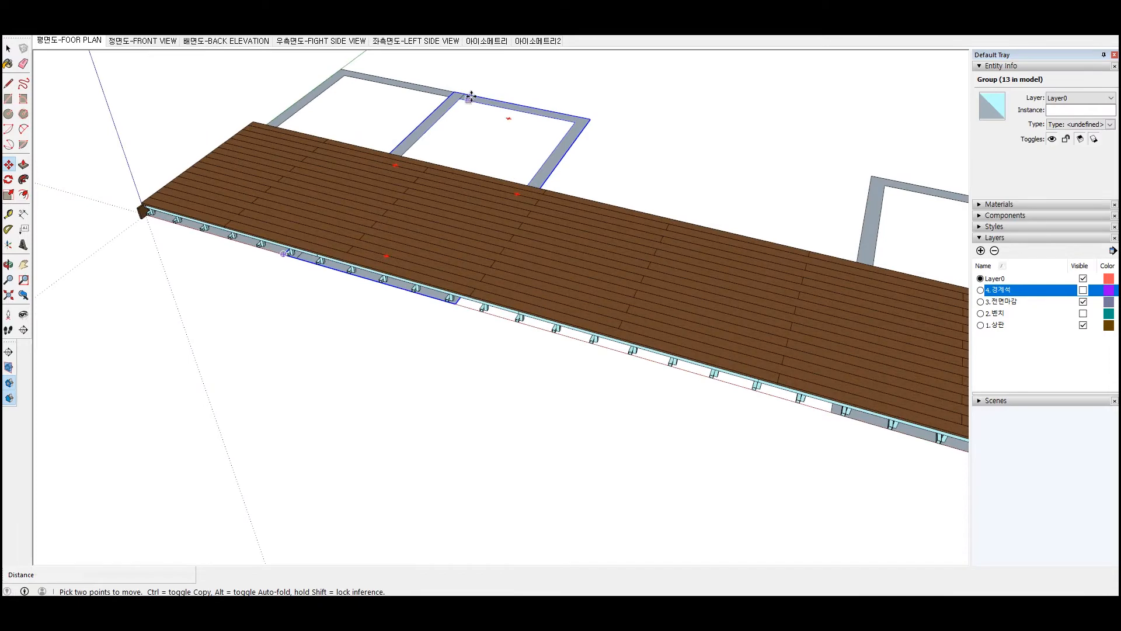
click(511, 112)
key(ctrl)
text(2300)
key(Return)
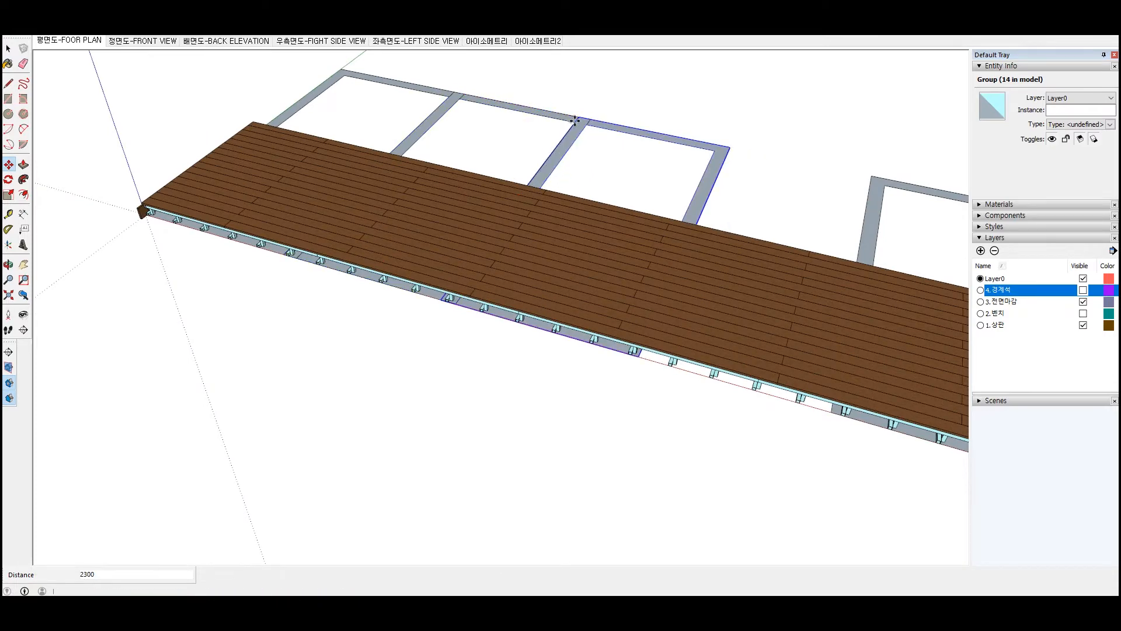
Copy the new parking-line frame once more, corner to corner, to close the gap before the next existing frame
click(575, 120)
key(ctrl)
click(712, 151)
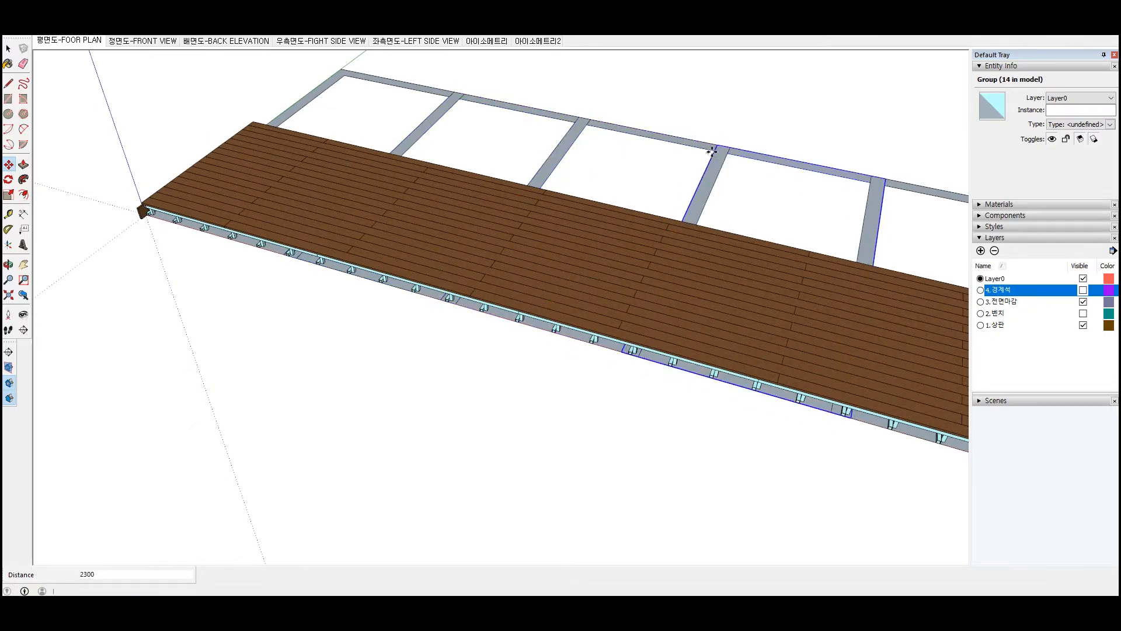
scroll(670, 188, down, 3)
key(space)
In top view, assign the six parking-line frames around the deck to a new layer named 5.주차선 and hide that layer
drag(671, 187, 611, 258)
key(t)
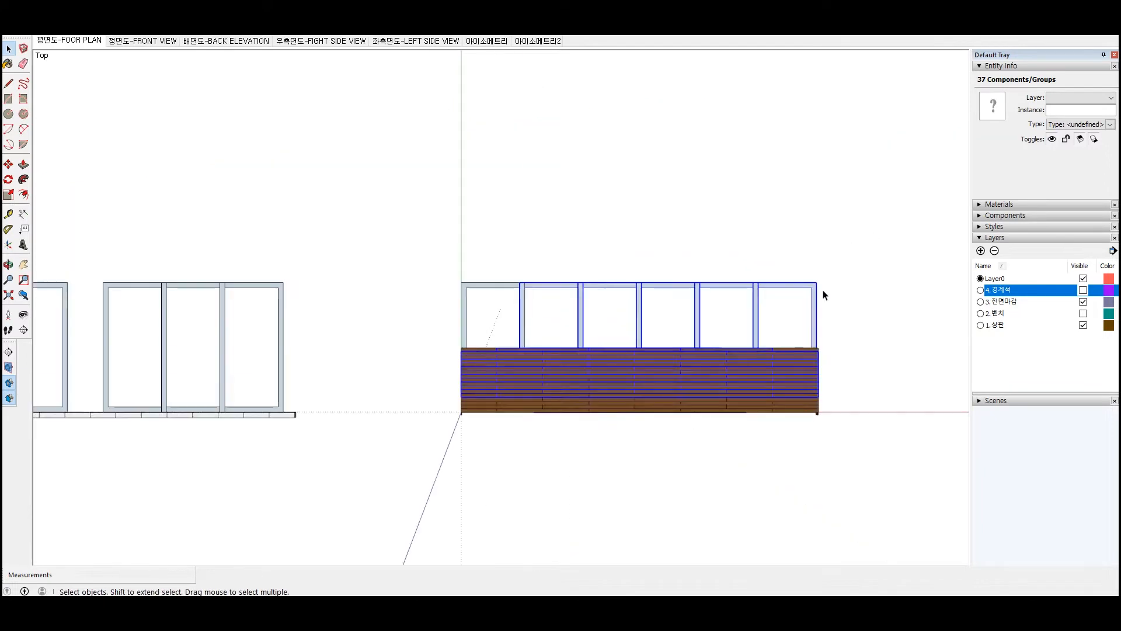
drag(825, 295, 451, 321)
click(980, 250)
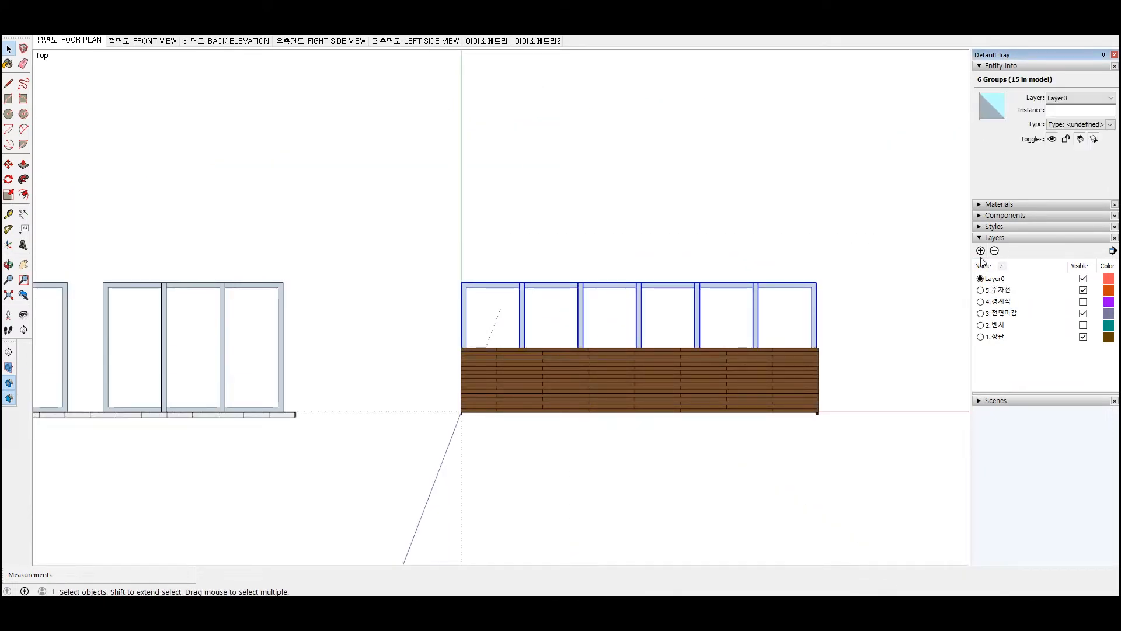
click(1098, 98)
click(1072, 150)
click(1084, 290)
Hide the 1.상판 and 3.전면마감 layers and add a new layer named 6.각관하지
click(1084, 337)
click(1084, 313)
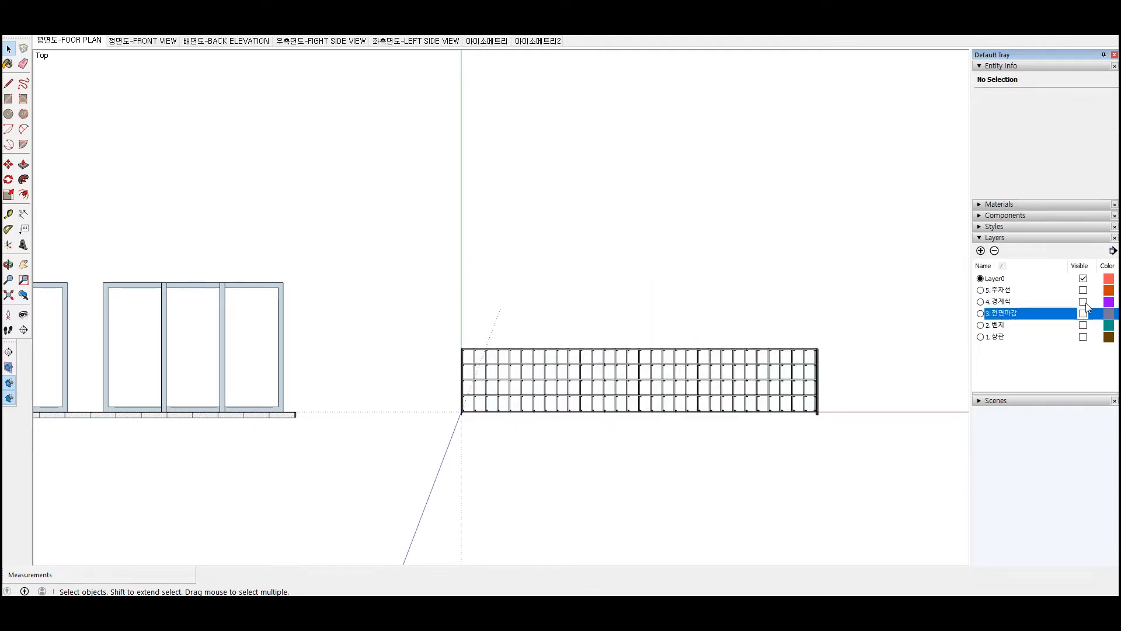
scroll(830, 368, up, 2)
middle_drag(789, 464, 429, 345)
scroll(244, 275, up, 2)
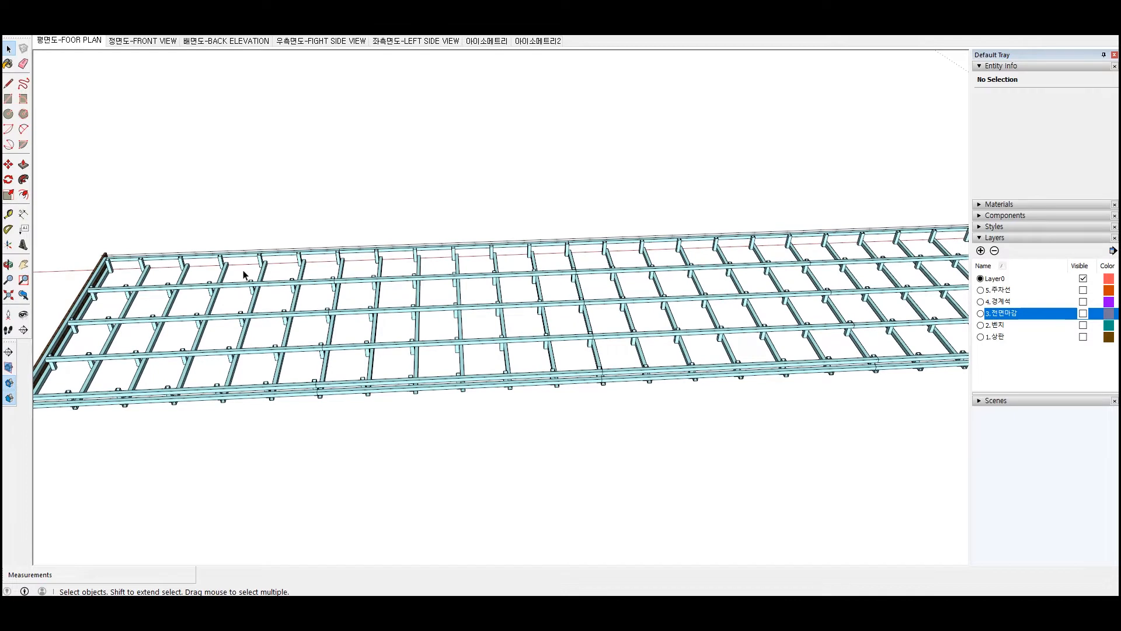
click(981, 250)
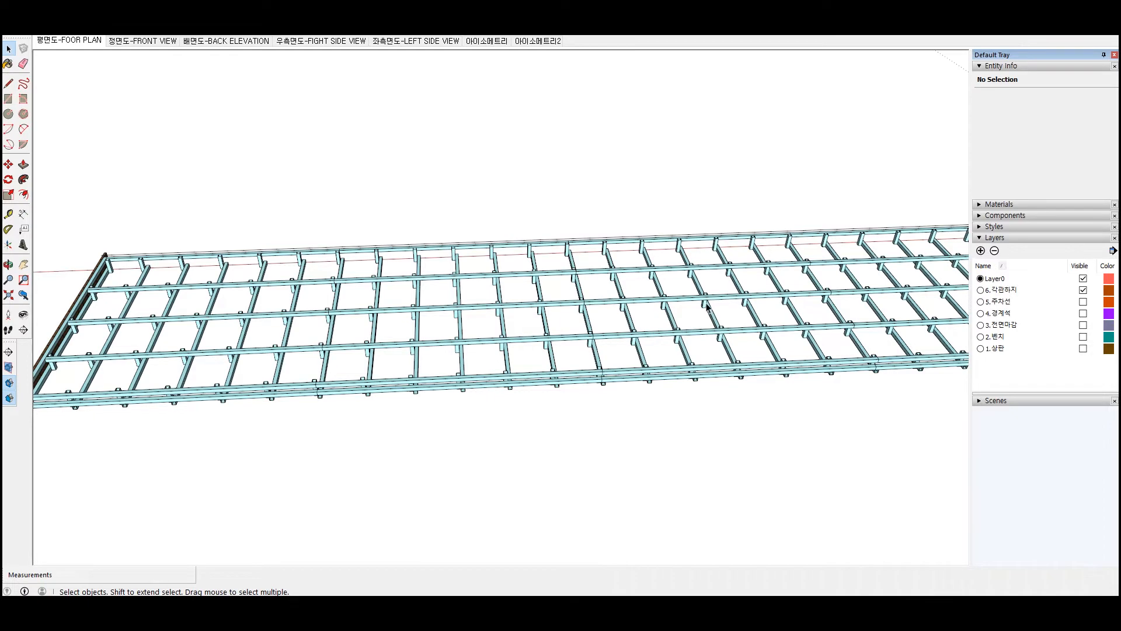
Examine the upper tube frame at the deck's end and add a new layer named 7.멍에
scroll(709, 312, down, 3)
click(546, 325)
scroll(783, 301, up, 5)
click(796, 300)
click(776, 352)
click(984, 252)
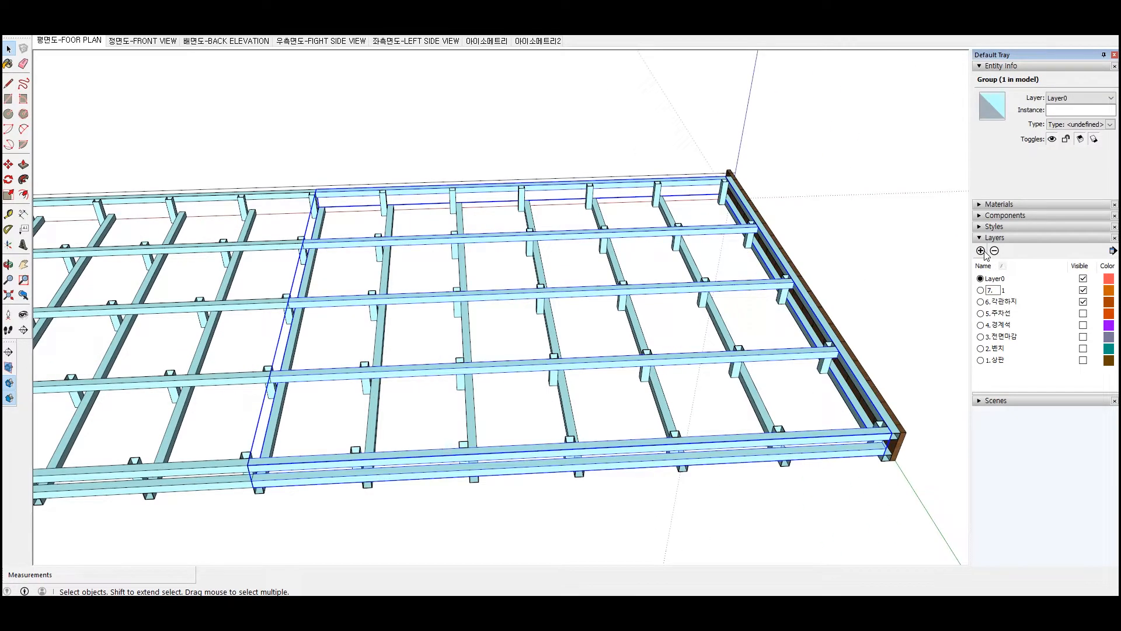
Assign the five upper square-tube frame groups along the deck to the 7.멍에 layer and hide that layer
scroll(710, 232, down, 4)
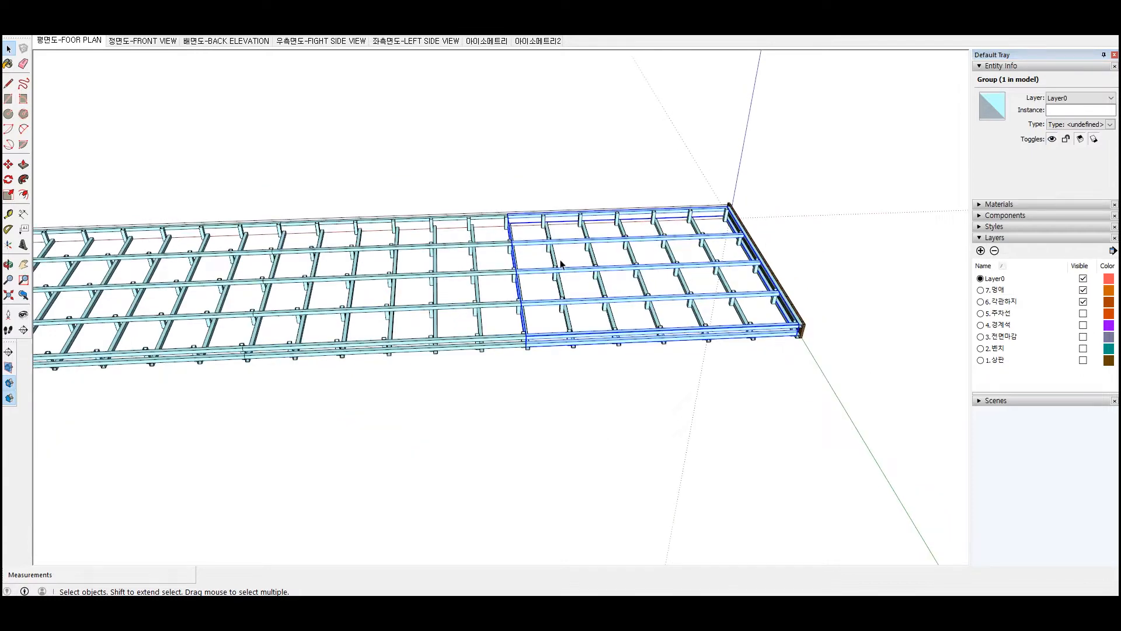
scroll(503, 257, up, 1)
ctrl+click(500, 256)
ctrl+click(243, 258)
scroll(260, 271, down, 3)
ctrl+click(123, 267)
scroll(123, 281, down, 3)
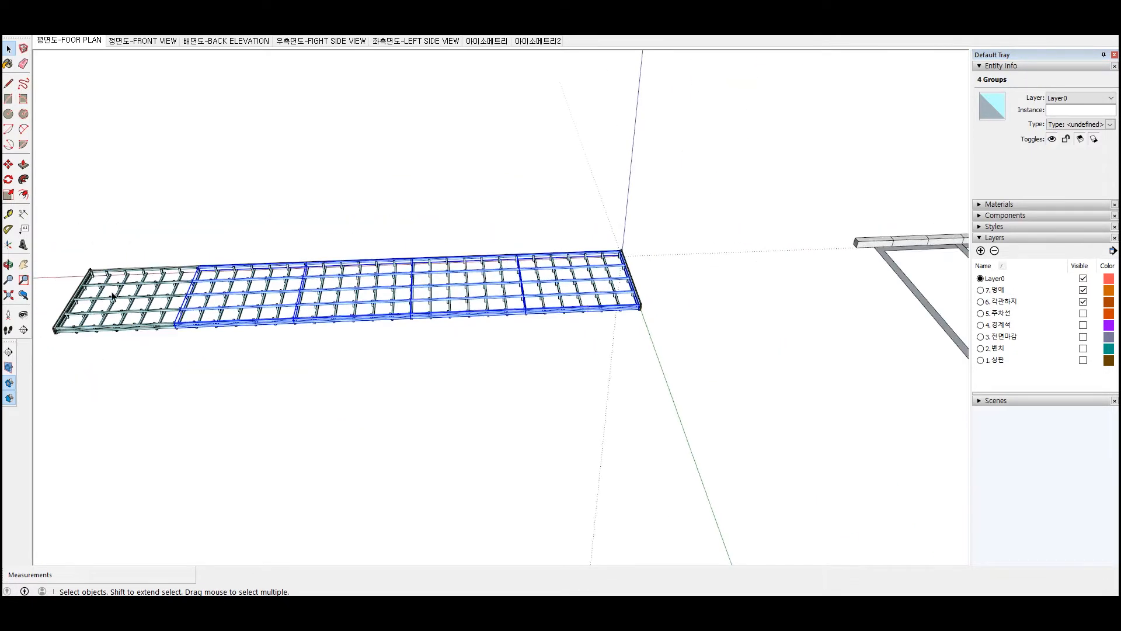
scroll(127, 294, up, 6)
ctrl+click(141, 282)
click(1082, 99)
click(1081, 164)
click(1084, 290)
Assign the leftover frame group at the far end of the deck to the 7.멍에 layer
scroll(708, 289, down, 3)
scroll(245, 323, up, 4)
click(422, 311)
click(1082, 98)
click(1053, 162)
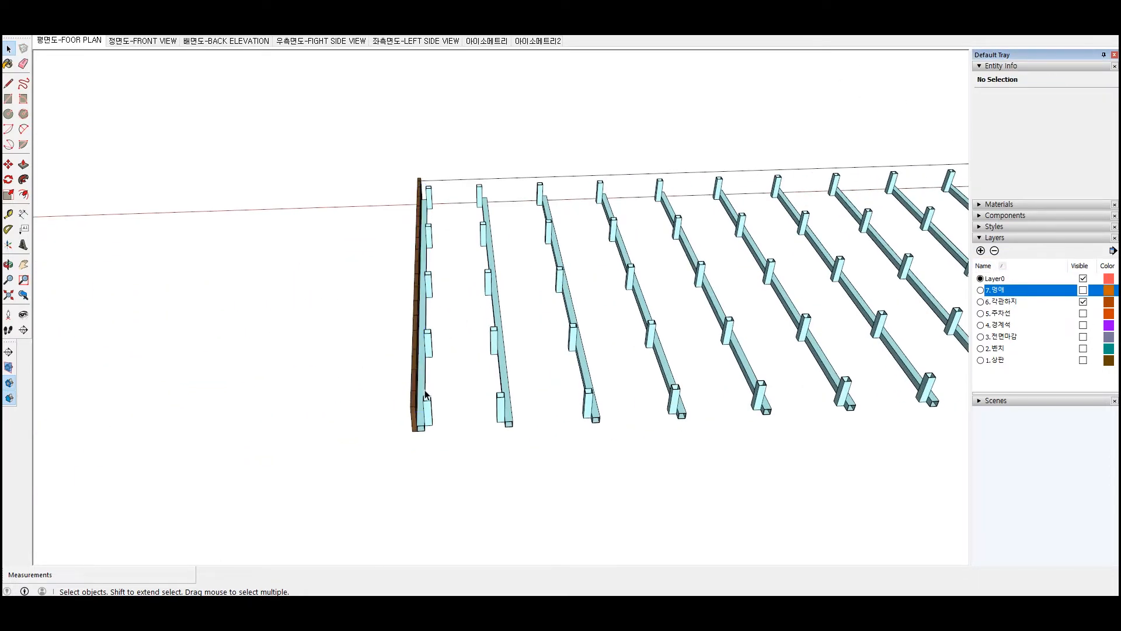
In top view, assign 30 of the crosswise lower tubes to a new layer named 8.장선 and hide that layer
click(430, 380)
click(507, 380)
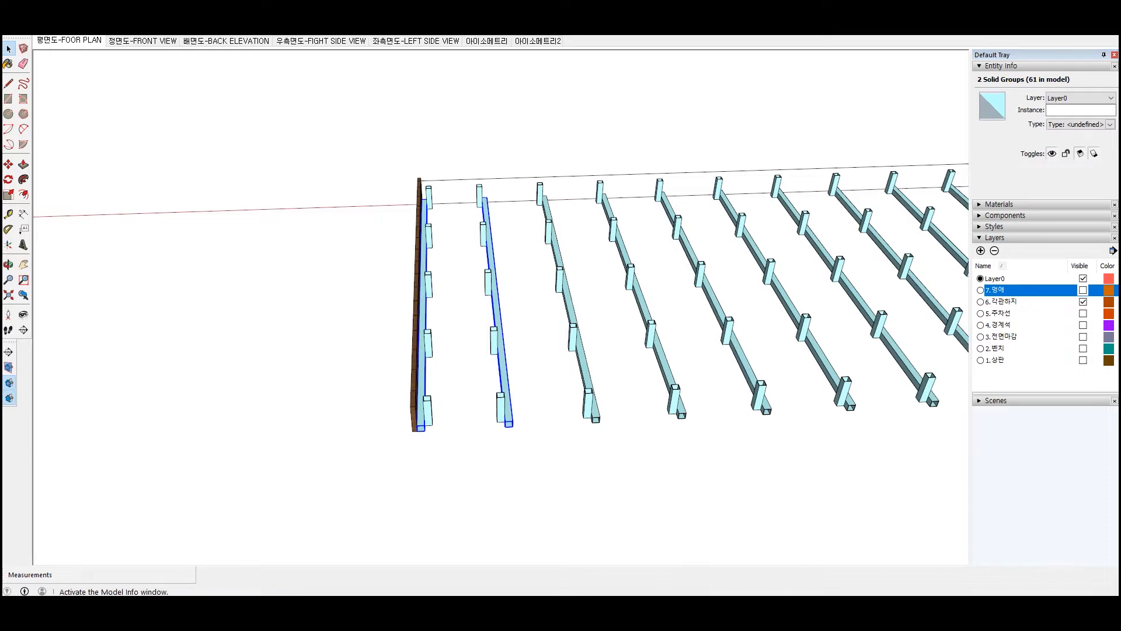
click(202, 27)
shift+drag(354, 424, 266, 424)
scroll(716, 424, down, 2)
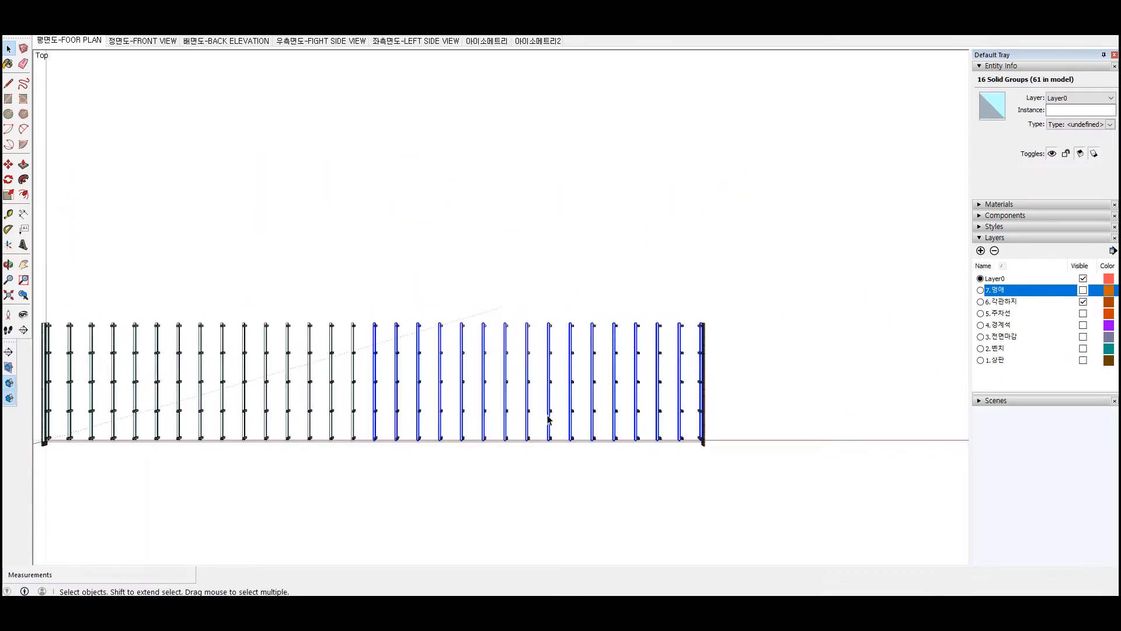
scroll(268, 428, up, 2)
shift+drag(375, 424, 65, 420)
scroll(736, 425, down, 2)
scroll(109, 436, up, 6)
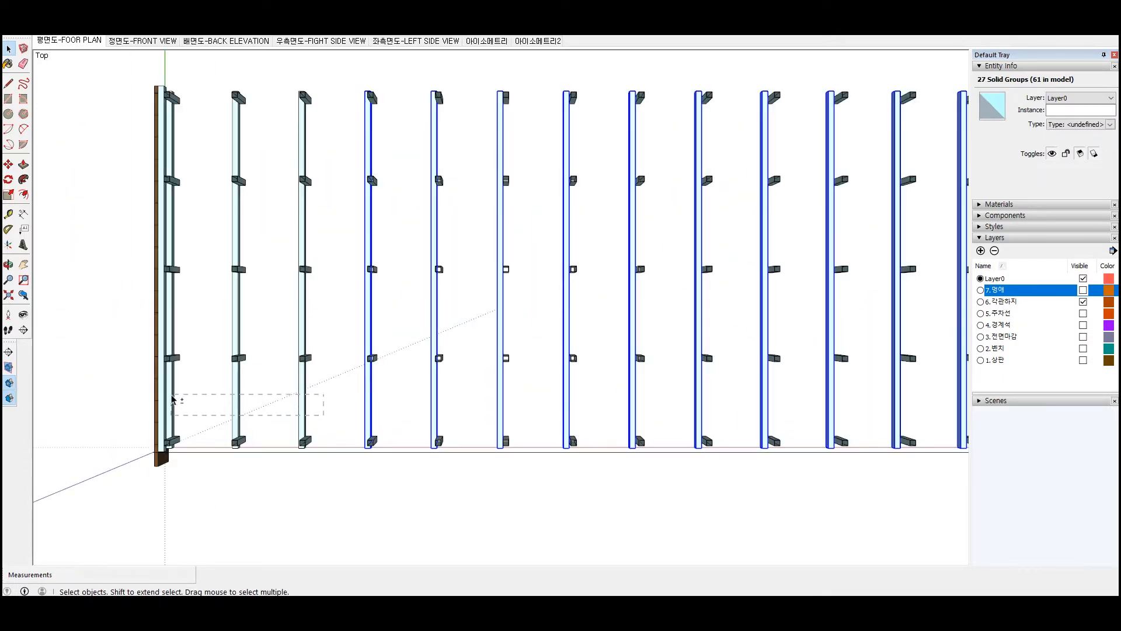
shift+drag(173, 400, 171, 400)
click(981, 250)
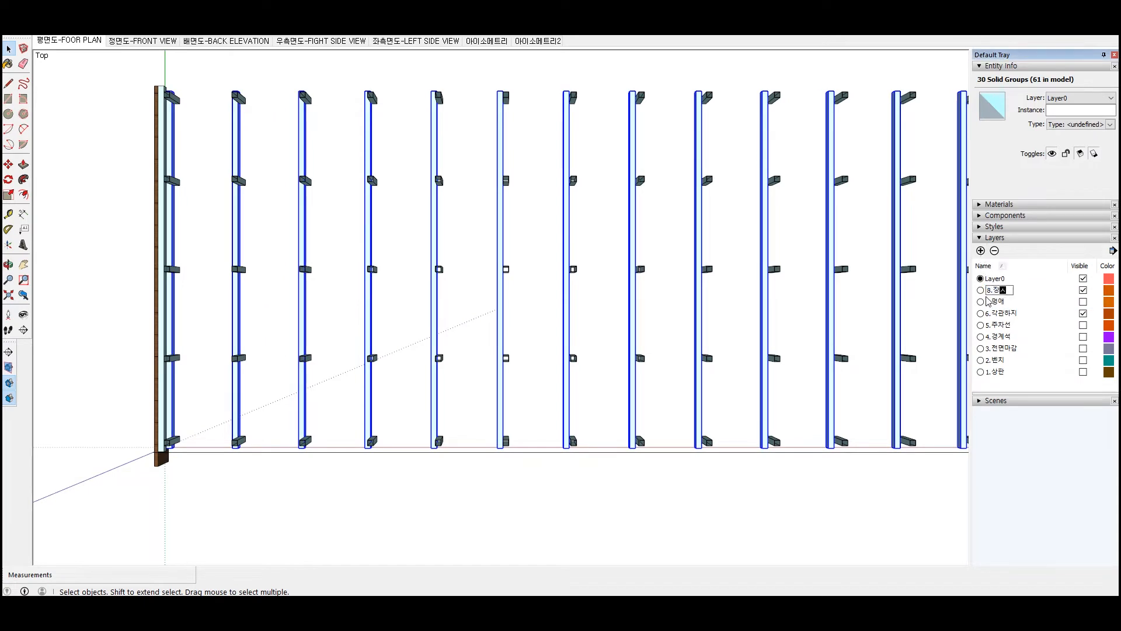
click(1081, 98)
click(1075, 116)
click(1083, 291)
Assign the side facing groups at both ends of the deck to the 3.전면마감 layer
click(1081, 99)
click(1065, 161)
click(156, 317)
scroll(138, 312, down, 5)
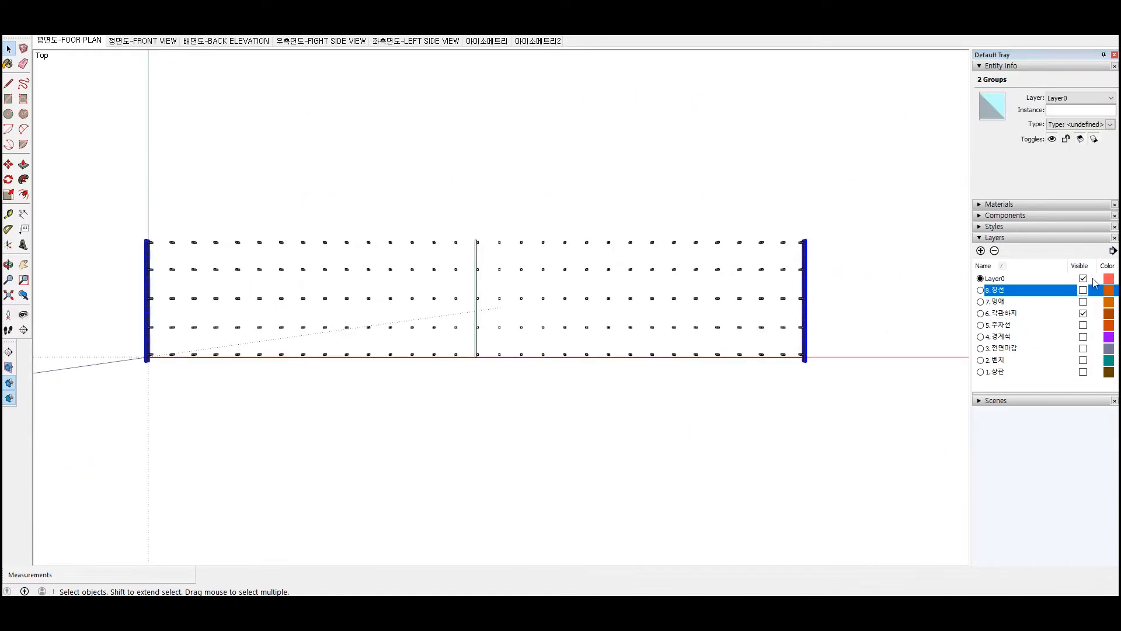
click(1081, 97)
click(1073, 124)
Assign the remaining crosswise tube at the middle of the deck to the 8.장선 layer
click(476, 286)
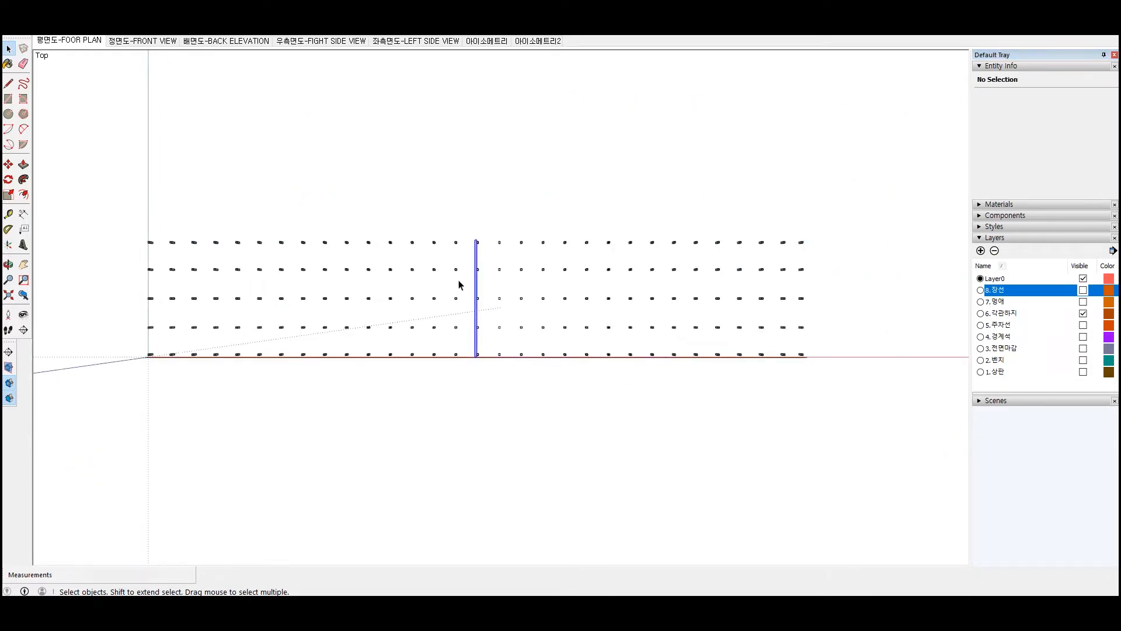
scroll(461, 280, up, 3)
click(1081, 98)
click(1069, 169)
Delete the stray leftover geometry beside the vertical posts
scroll(795, 345, down, 3)
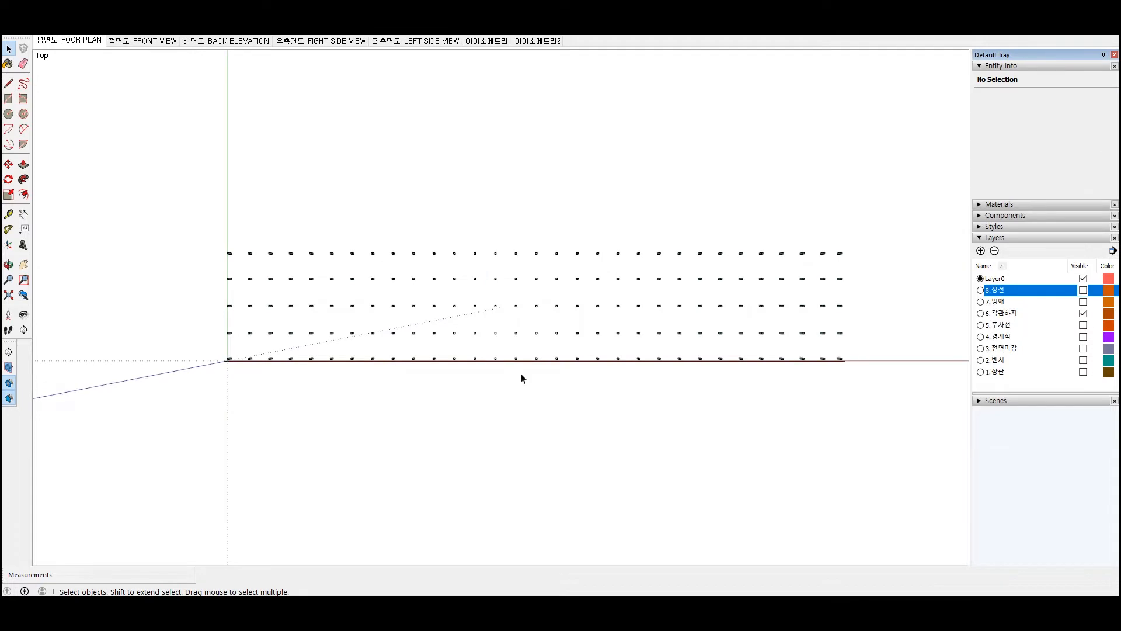
middle_drag(616, 373, 576, 310)
scroll(295, 333, up, 4)
click(302, 329)
key(Delete)
scroll(407, 341, down, 6)
Assign all the vertical posts of the deck to a new layer named 9.수직보강
key(ctrl+a)
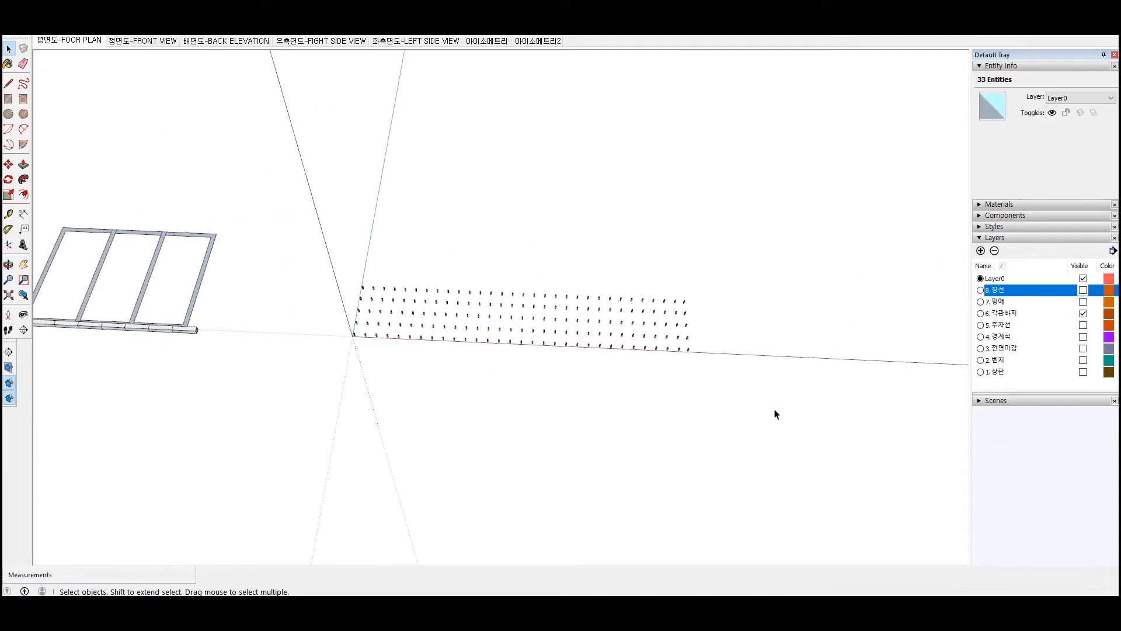
drag(340, 383, 736, 263)
click(981, 251)
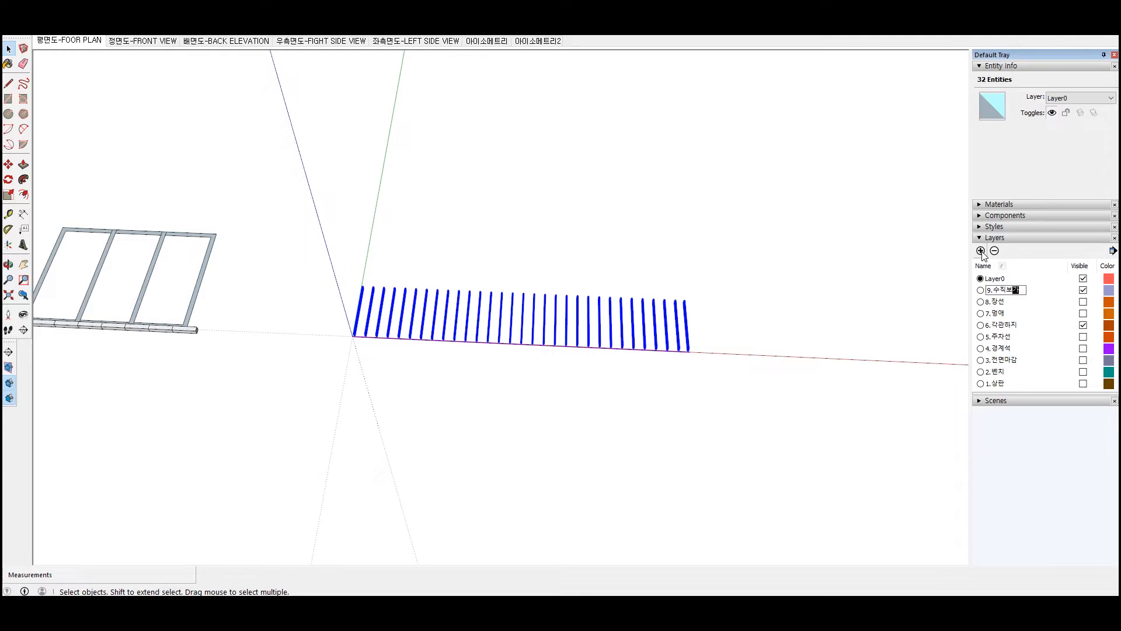
click(1081, 98)
click(1075, 114)
Hide the 6.각관하지 and 9.수직보강 layers and switch to the top view
click(1084, 302)
click(1083, 314)
click(1084, 337)
click(1084, 337)
click(1083, 326)
click(1084, 314)
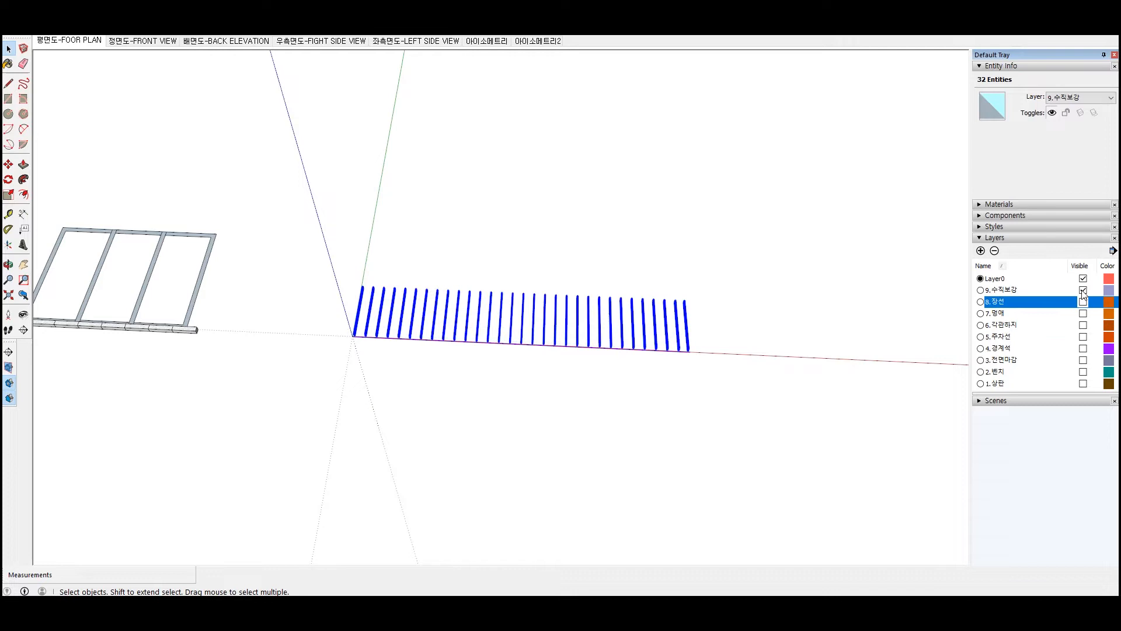
click(1084, 302)
click(1084, 291)
click(225, 31)
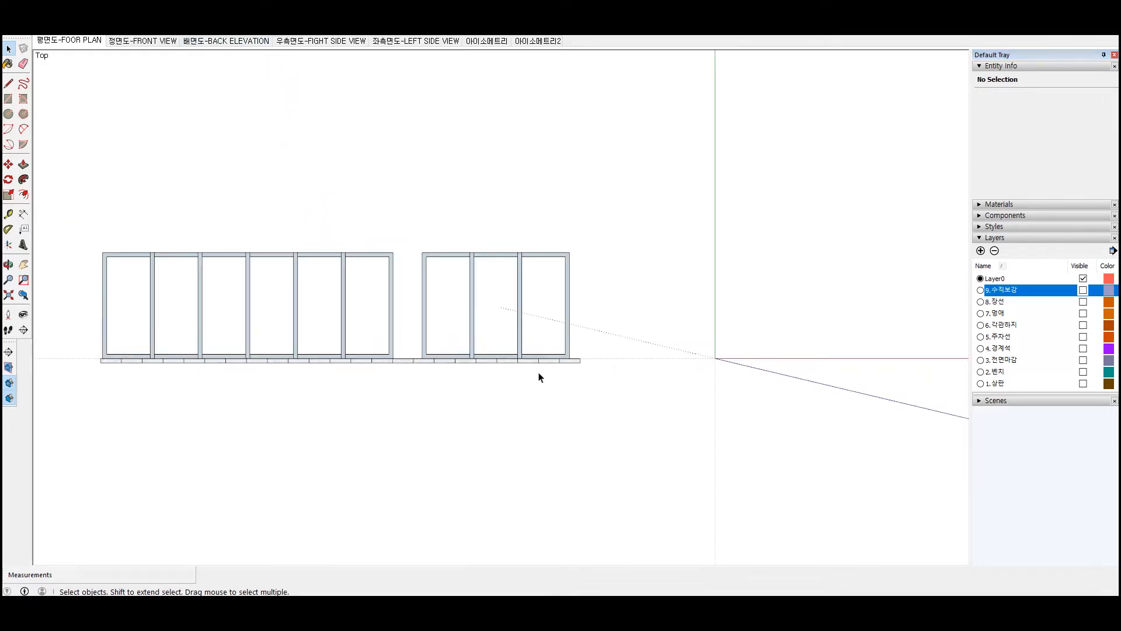
Turn the 5.주차선, 4.경계석 and 6.각관하지 layers back on
click(1083, 337)
click(1084, 349)
click(1084, 337)
click(1084, 348)
click(1084, 337)
click(1084, 348)
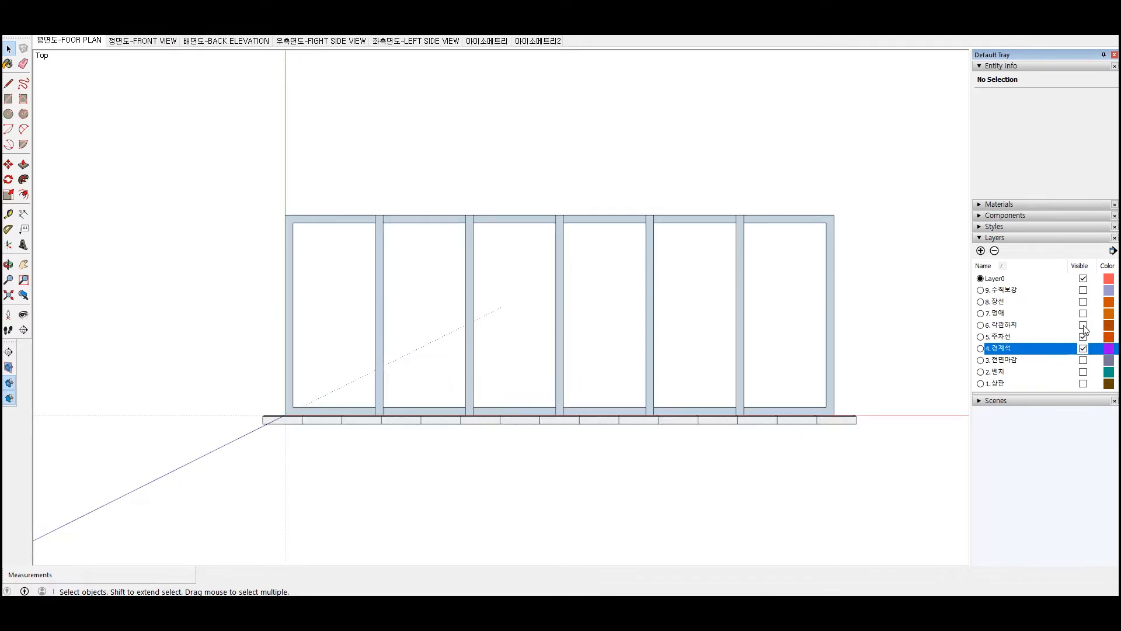
click(1083, 326)
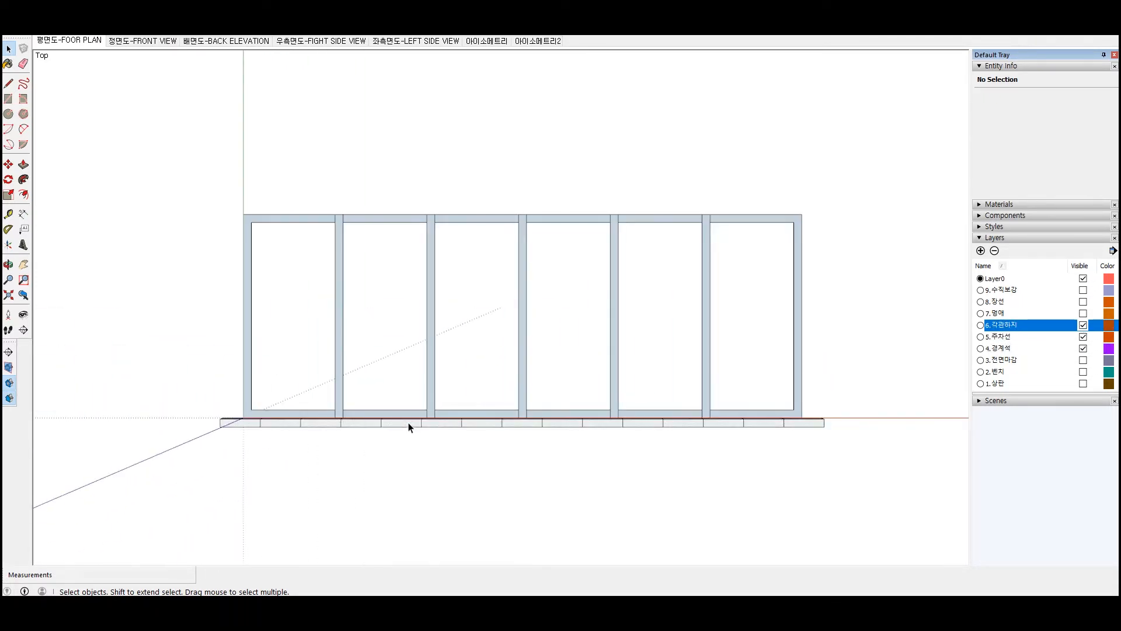
Turn on the 9.수직보강, 7.멍에 and 8.장선 layers so the whole substructure is shown over the parking lines
click(1083, 314)
click(1083, 314)
click(1083, 302)
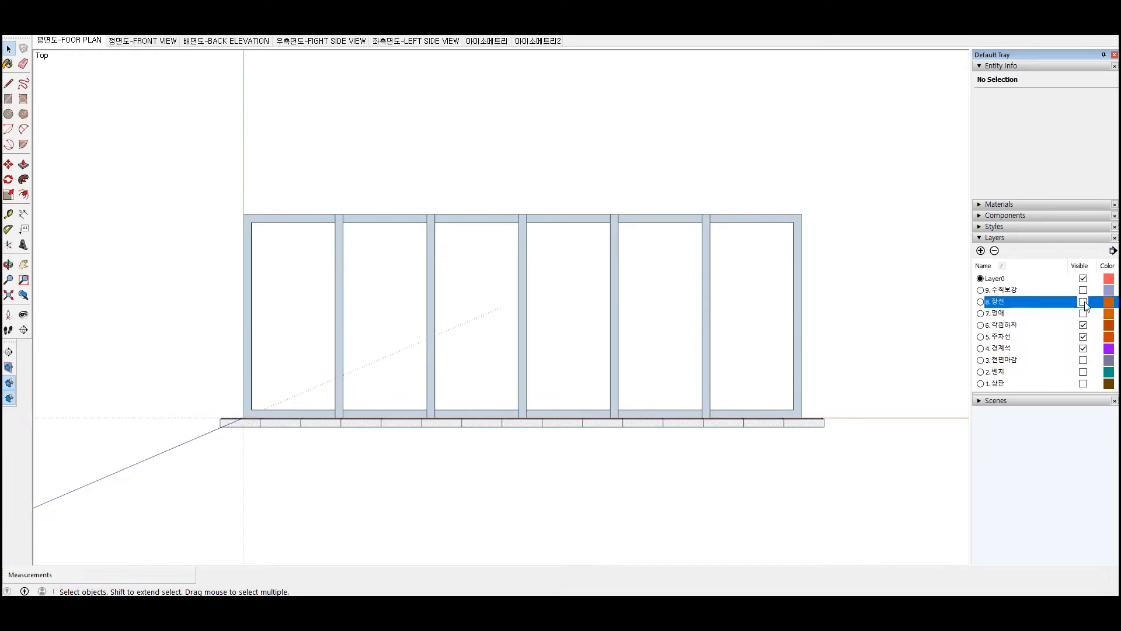
click(1084, 302)
click(1084, 291)
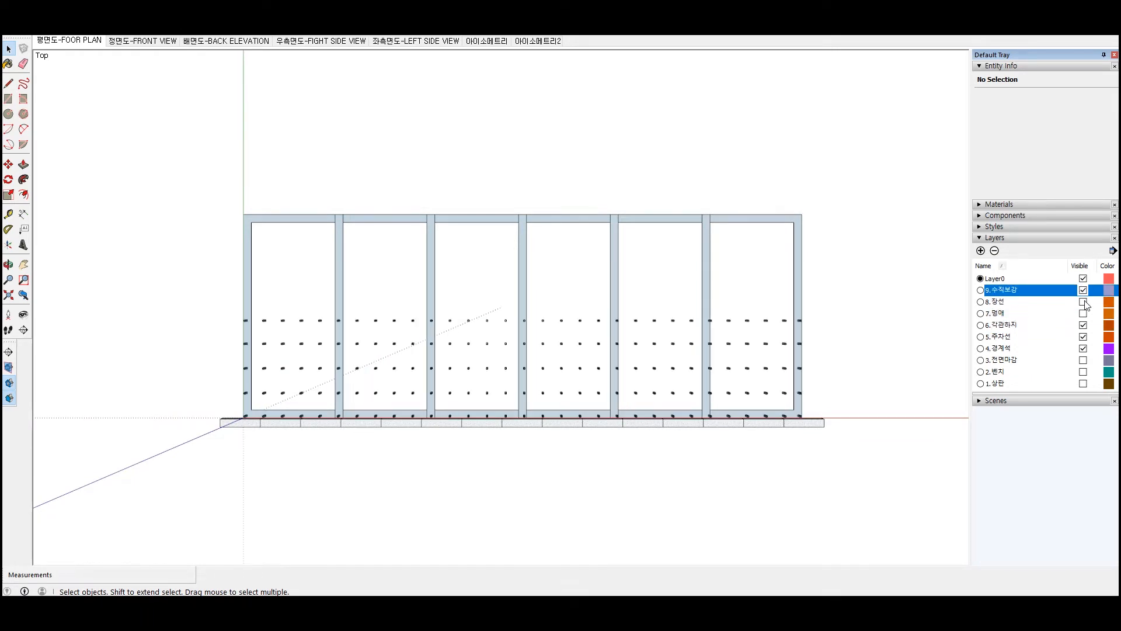
click(1084, 314)
click(1087, 304)
click(1083, 302)
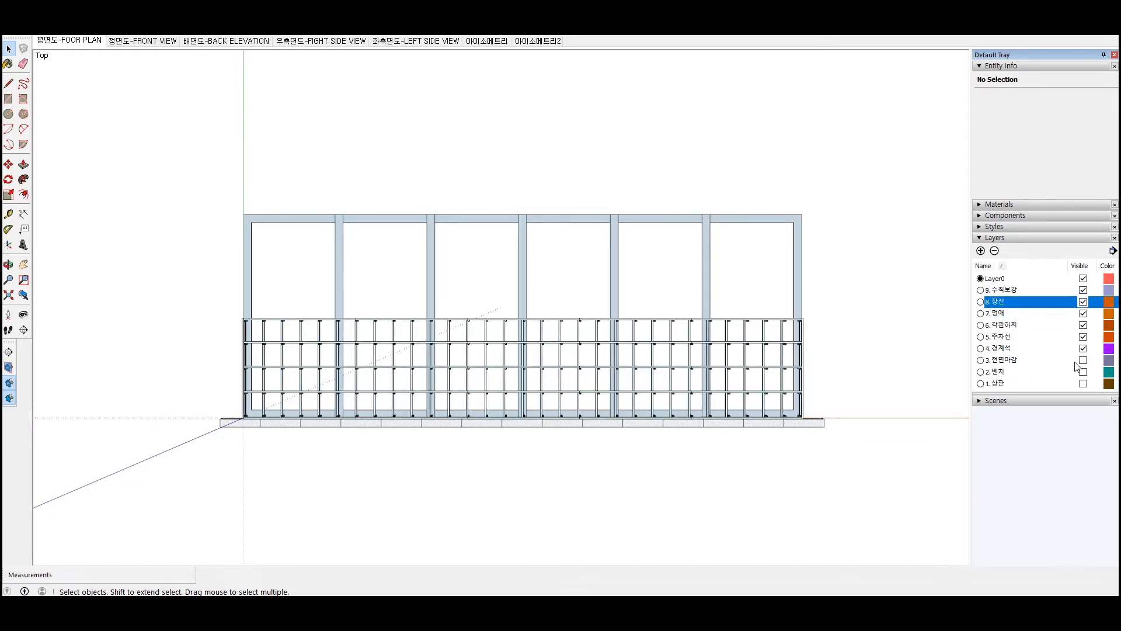
Inspect the substructure in perspective layer by layer, toggling the visibility of 8.장선, 7.멍에, 6.각관하지 and 5.주차선
middle_drag(323, 335, 693, 300)
scroll(637, 326, up, 4)
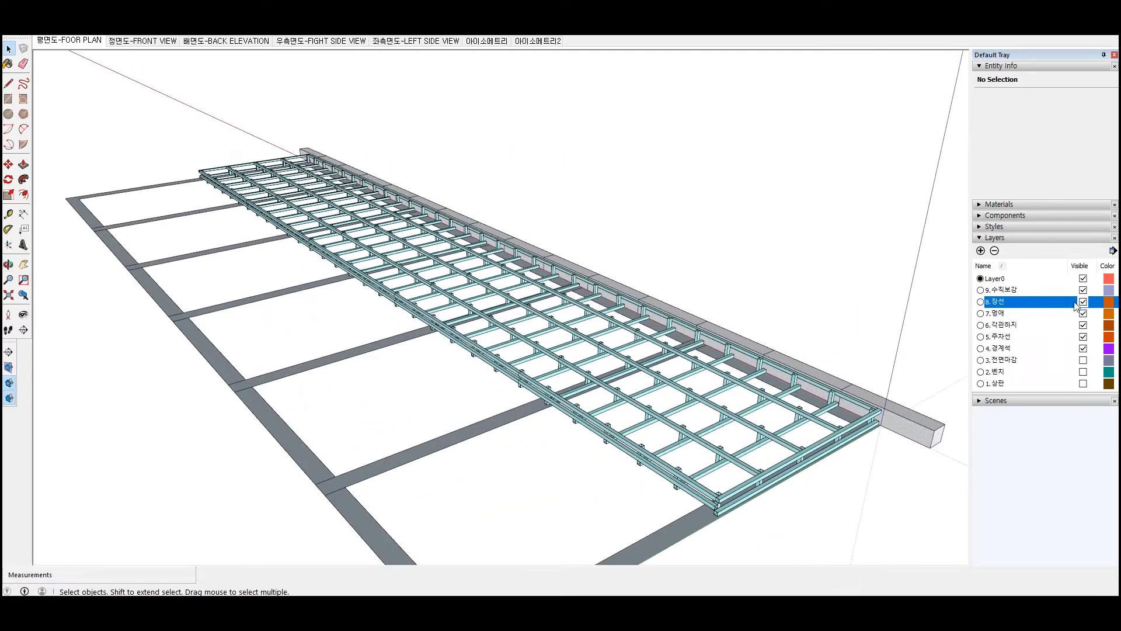
click(1083, 302)
click(1083, 314)
click(1083, 326)
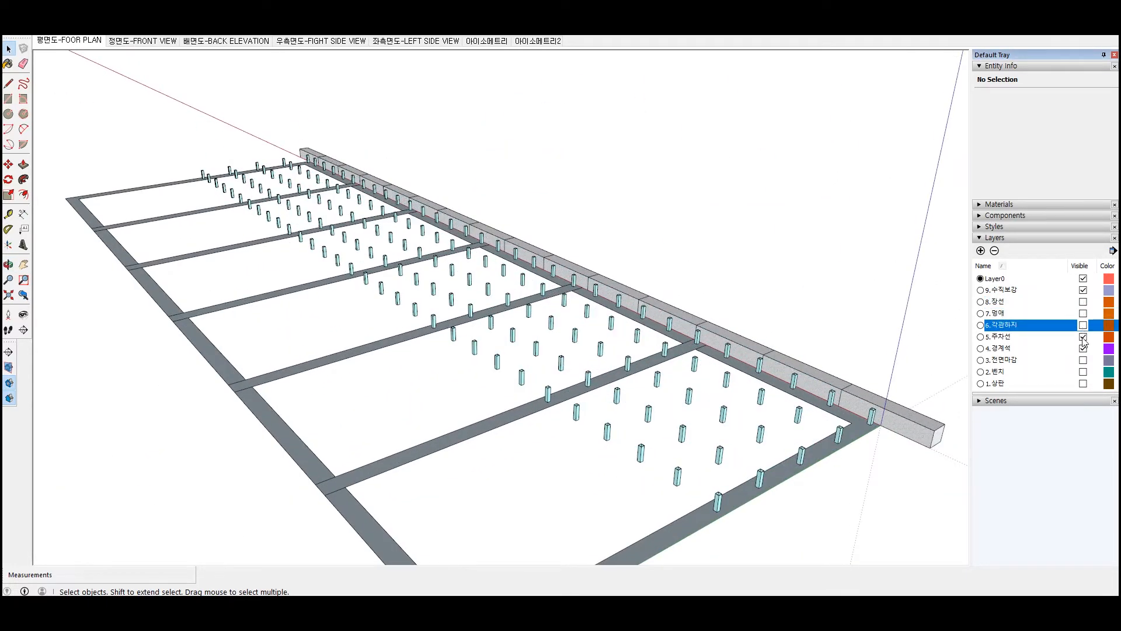
click(1083, 337)
click(1083, 337)
click(1084, 326)
click(1083, 314)
click(1084, 314)
click(1084, 302)
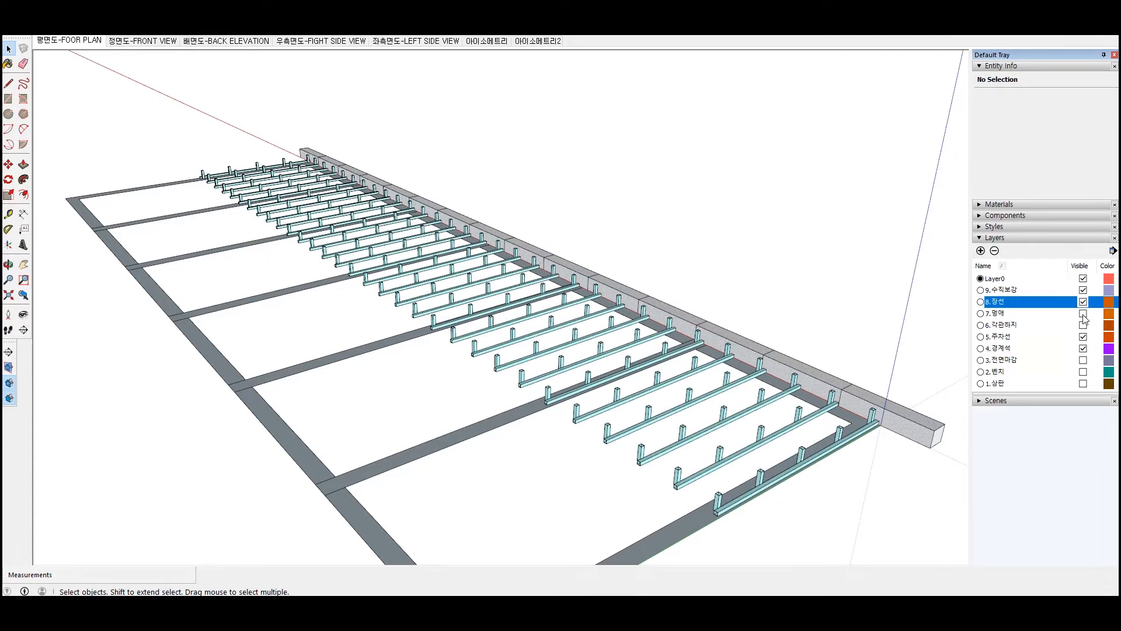
click(1083, 314)
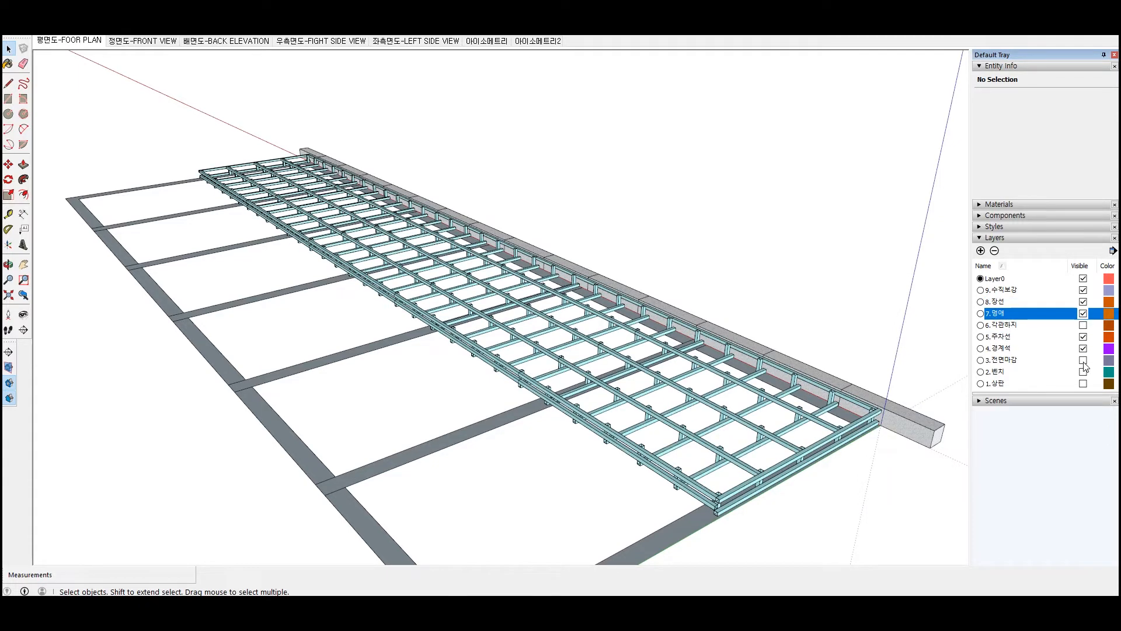
Show the 1.상판, 3.전면마감, 6.각관하지 and 2.벤치 layers to display the complete deck with its benches
click(1084, 384)
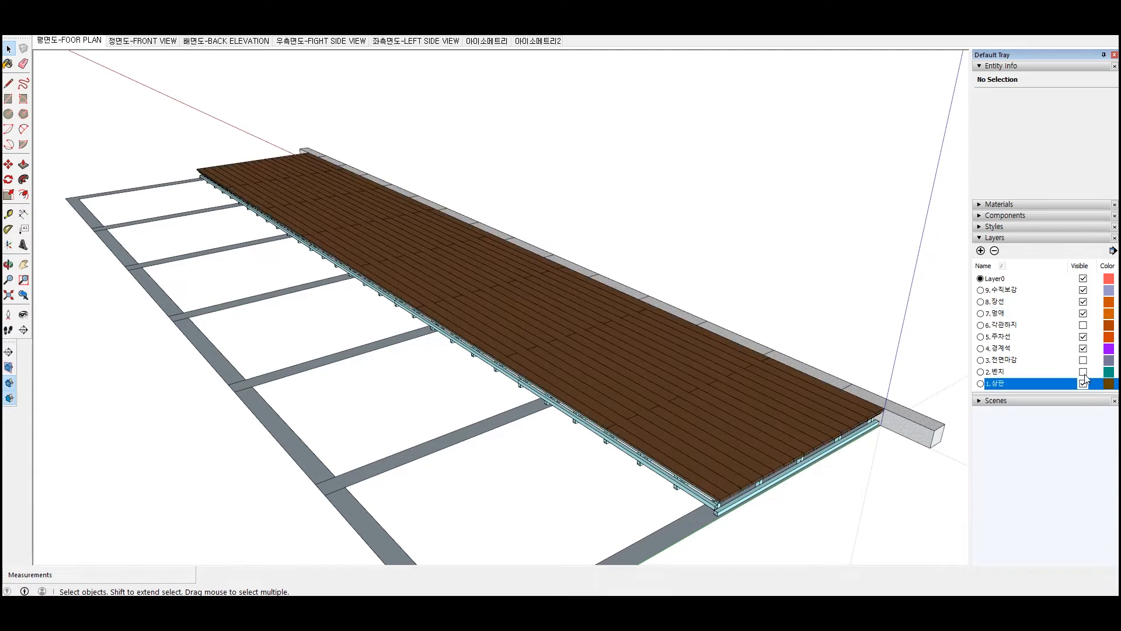
click(1084, 360)
click(1083, 325)
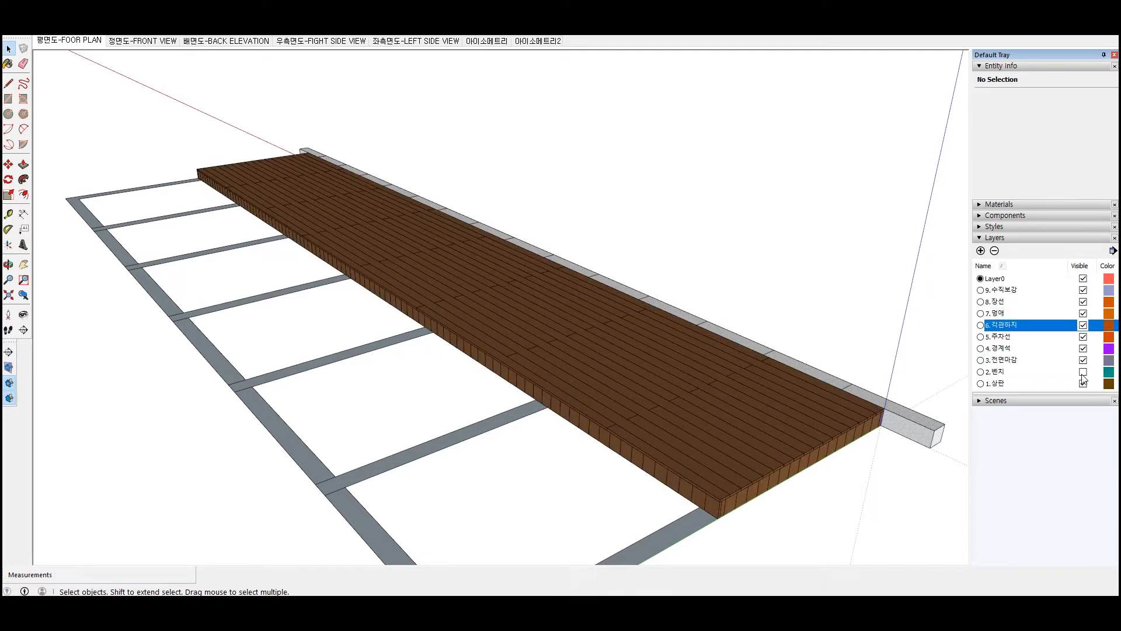
click(1083, 372)
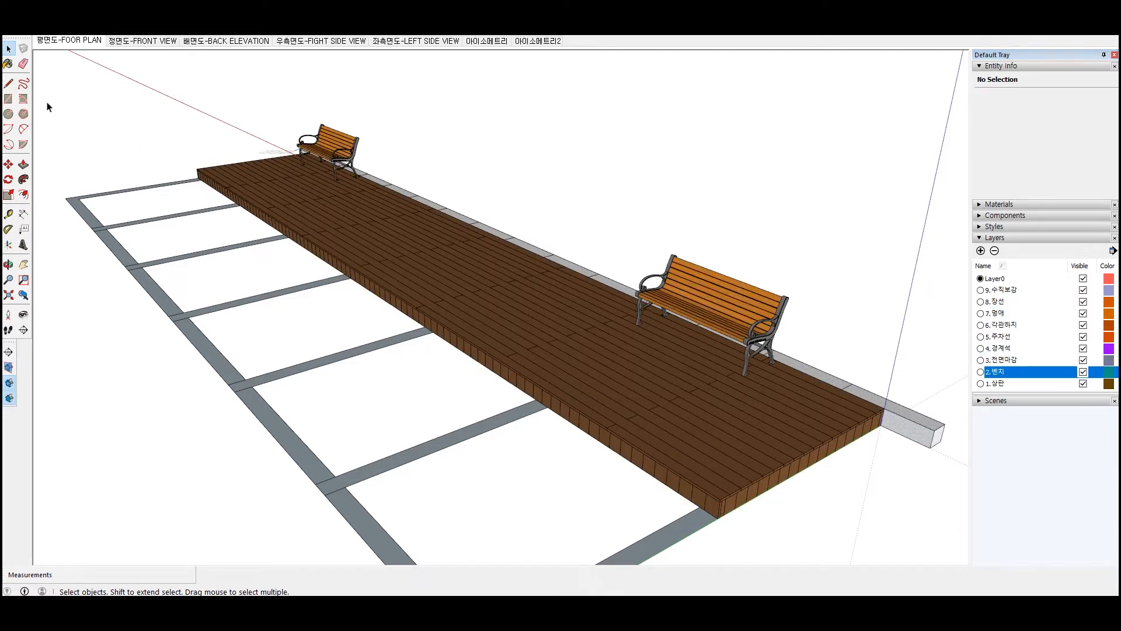
Delete the stray text label inside the bench component at the deck's far end
double_click(288, 155)
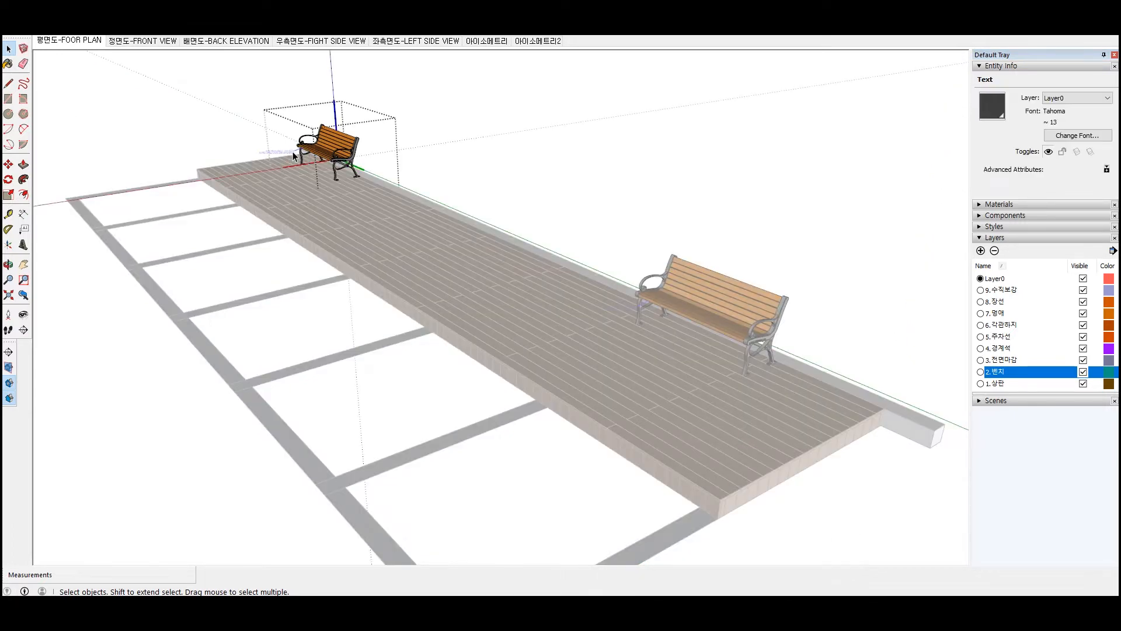
key(Escape)
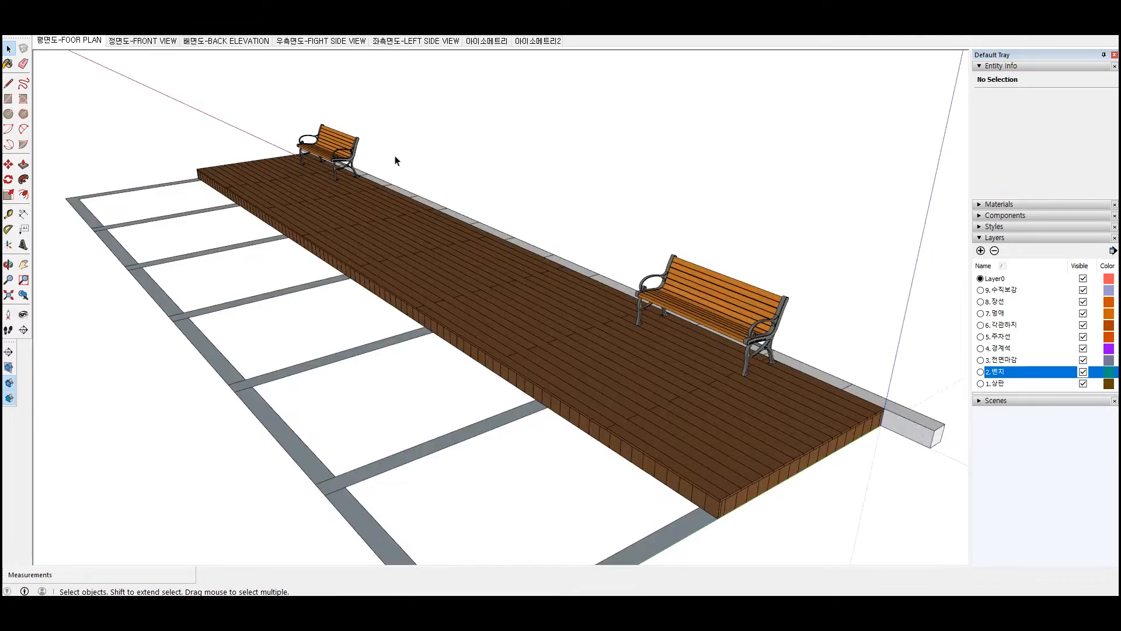
Draw a 100 × 100 mm square on the deck's curb-side corner at the free end and make it a group
click(11, 12)
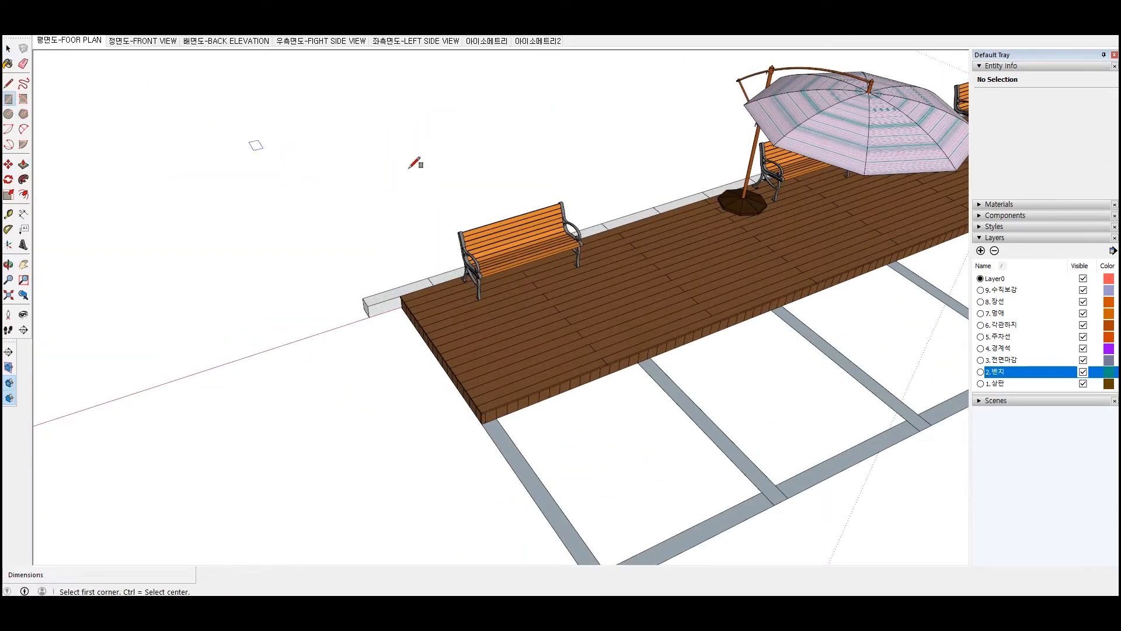
scroll(429, 306, up, 5)
click(328, 267)
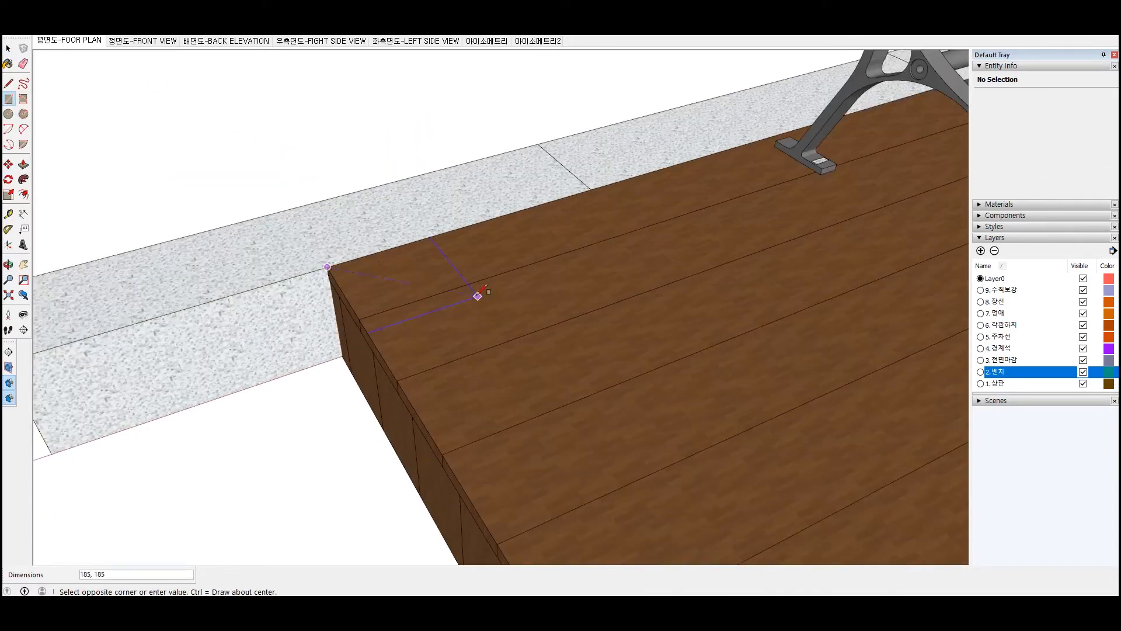
text(100,100)
key(Return)
key(space)
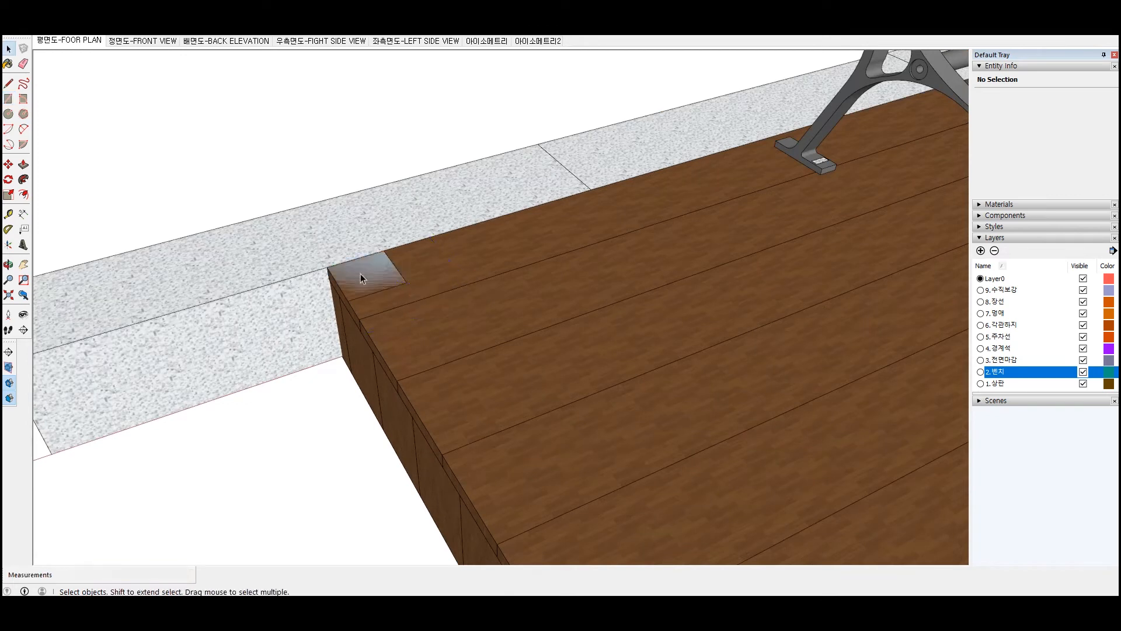
double_click(361, 274)
right_click(361, 274)
click(419, 376)
Extrude the grouped square upward 600 mm to form a railing post
triple_click(374, 276)
key(p)
click(374, 276)
text(600)
key(Return)
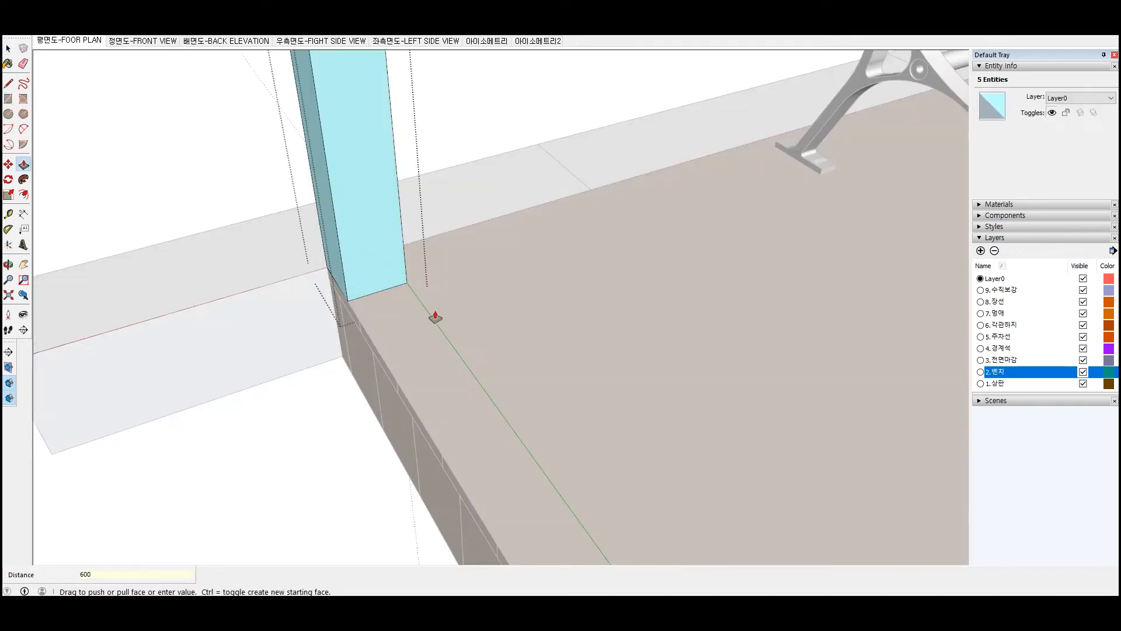
Shorten the railing post by pushing its top face down 100 mm and close the group
scroll(434, 317, down, 5)
key(space)
key(p)
click(400, 172)
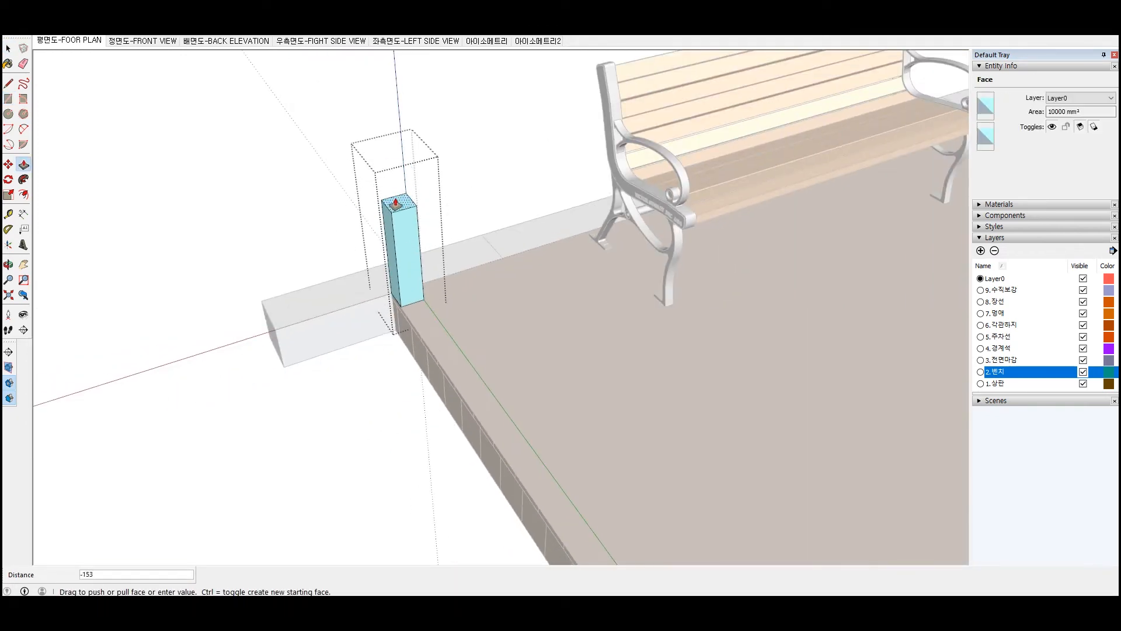
text(100)
key(Return)
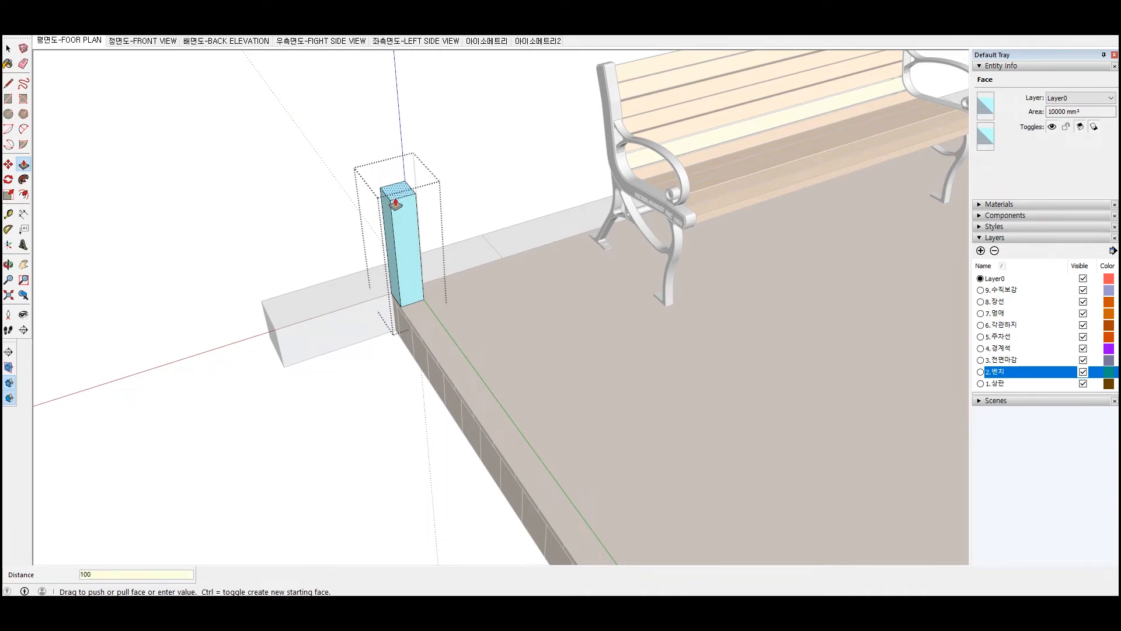
key(space)
click(502, 163)
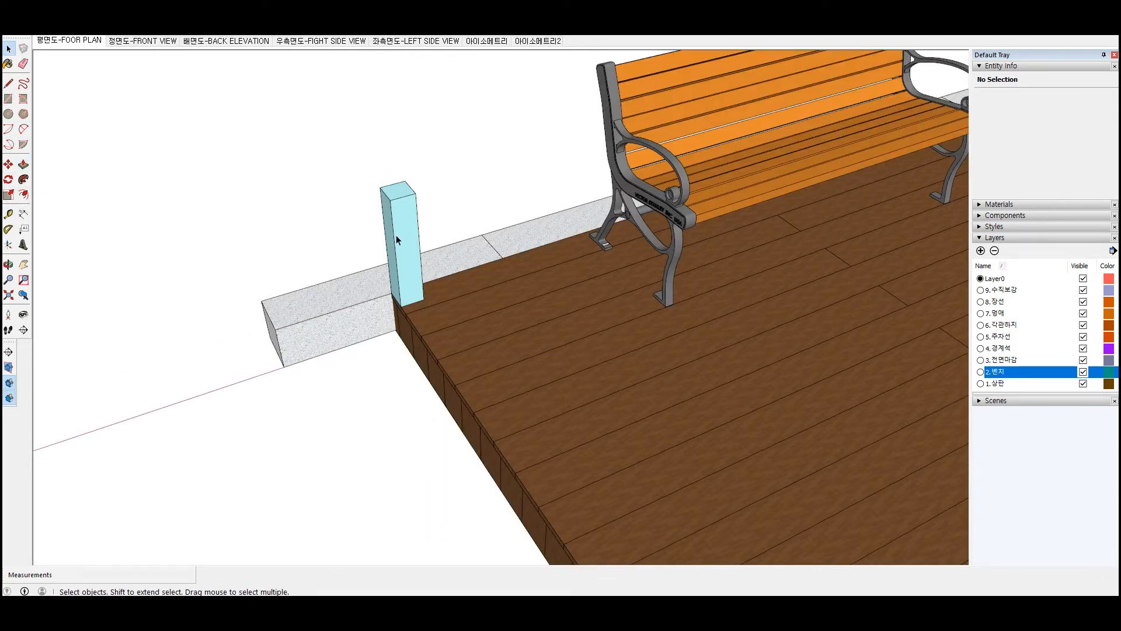
Select the railing post and add a new layer named 10.난간대
click(396, 239)
click(980, 251)
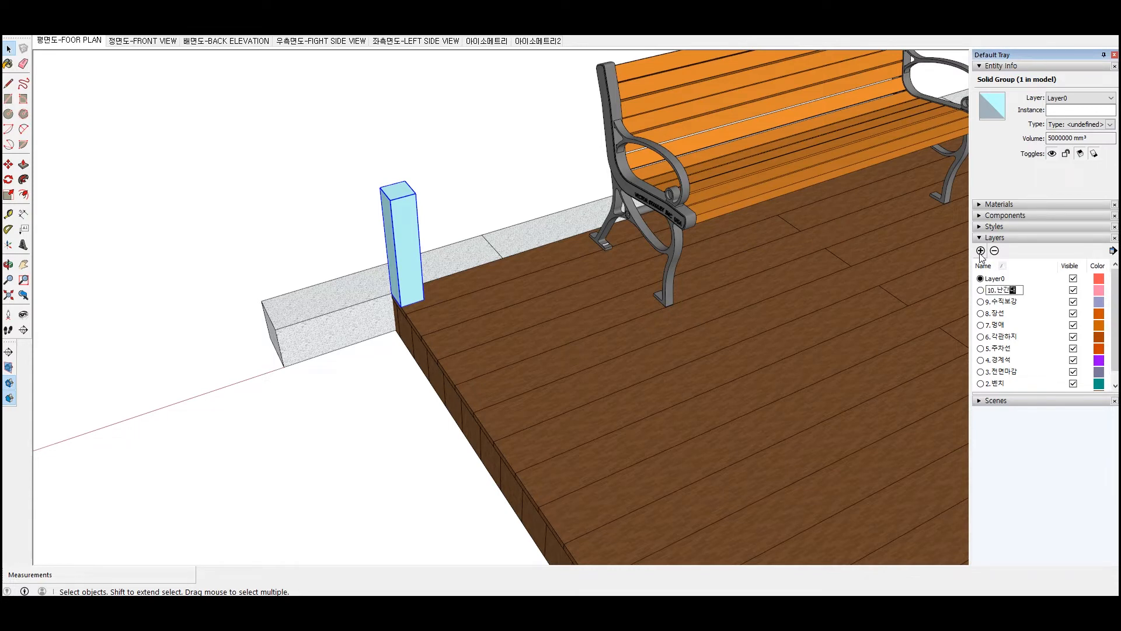
key(Return)
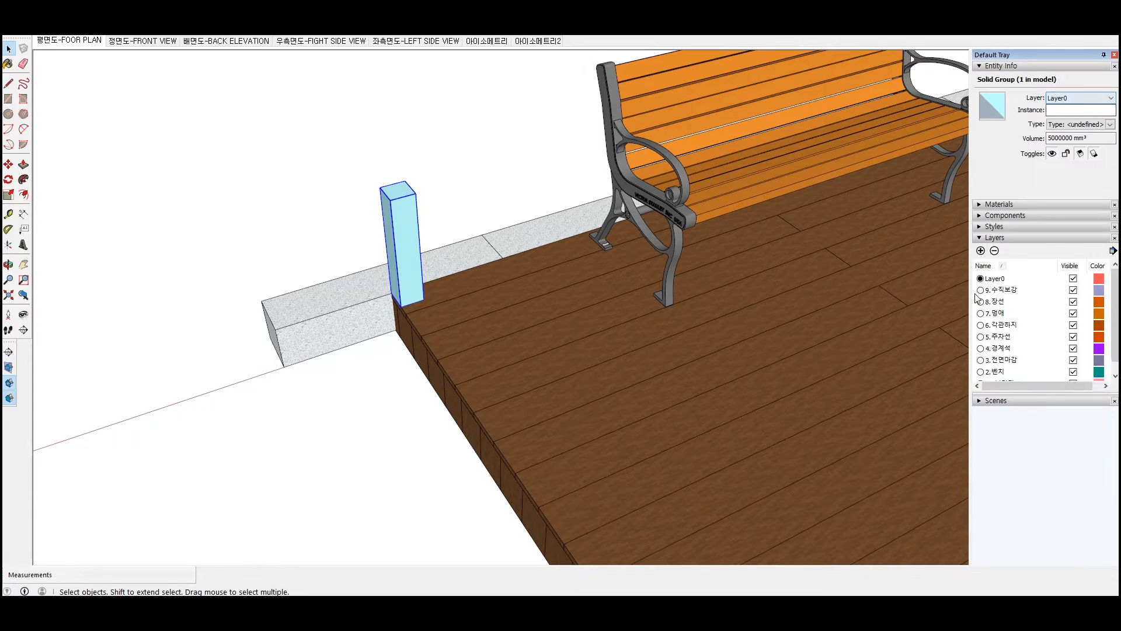
Paint the railing post with the black Color M08 material
click(980, 204)
click(990, 373)
click(401, 222)
key(space)
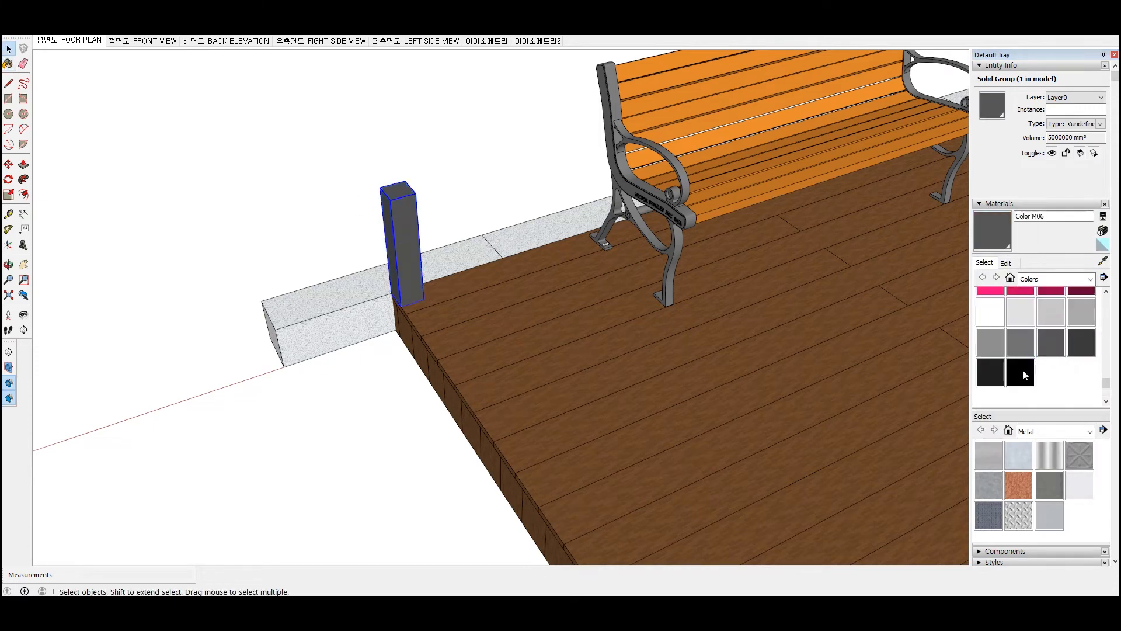
Move the post in from the deck's end edge and copy it to the opposite corner, offset 50 mm from the edge
middle_drag(384, 228, 522, 366)
click(521, 356)
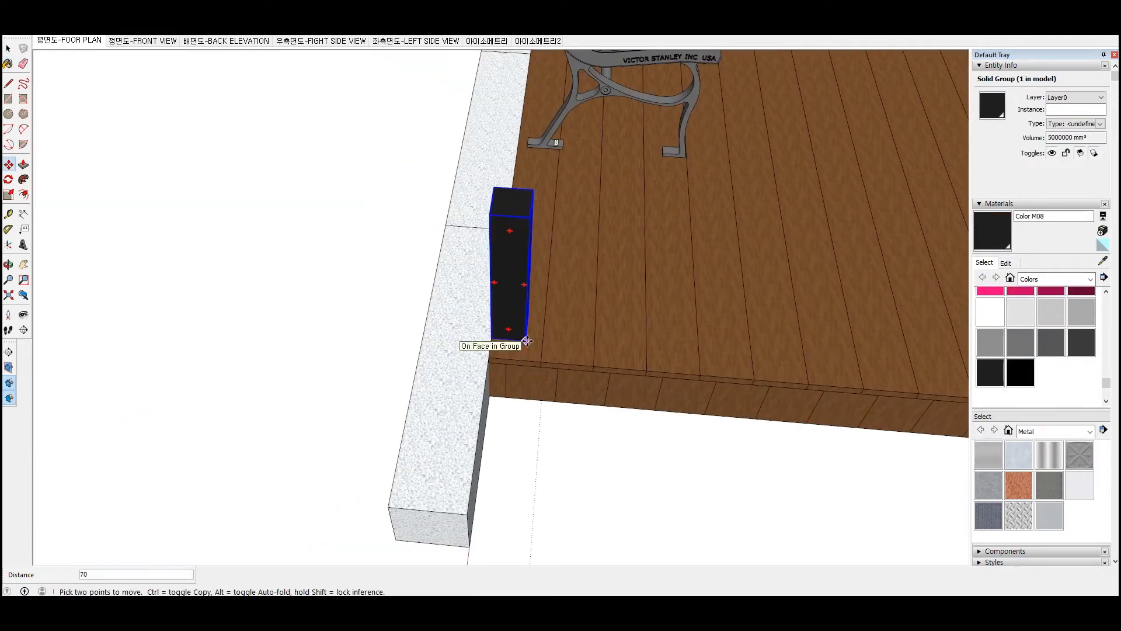
click(524, 347)
key(ctrl)
scroll(517, 351, down, 5)
scroll(525, 379, up, 5)
click(521, 379)
text(50)
key(Return)
scroll(566, 369, down, 8)
key(space)
Copy the curb-side corner post about 800 mm along the deck's end
click(507, 397)
scroll(467, 369, up, 6)
click(363, 343)
key(m)
scroll(371, 313, down, 4)
scroll(347, 322, up, 4)
click(374, 317)
key(ctrl)
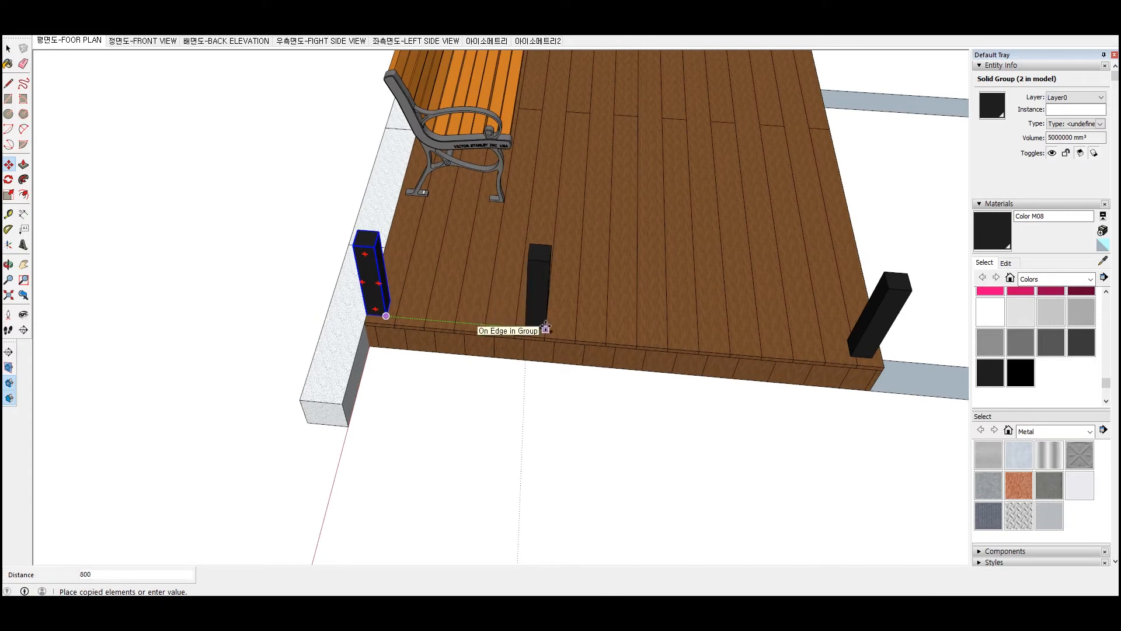
click(546, 326)
Copy the parking-side corner post about 725 mm inward along the deck's end
key(space)
click(852, 345)
key(m)
click(865, 351)
key(ctrl)
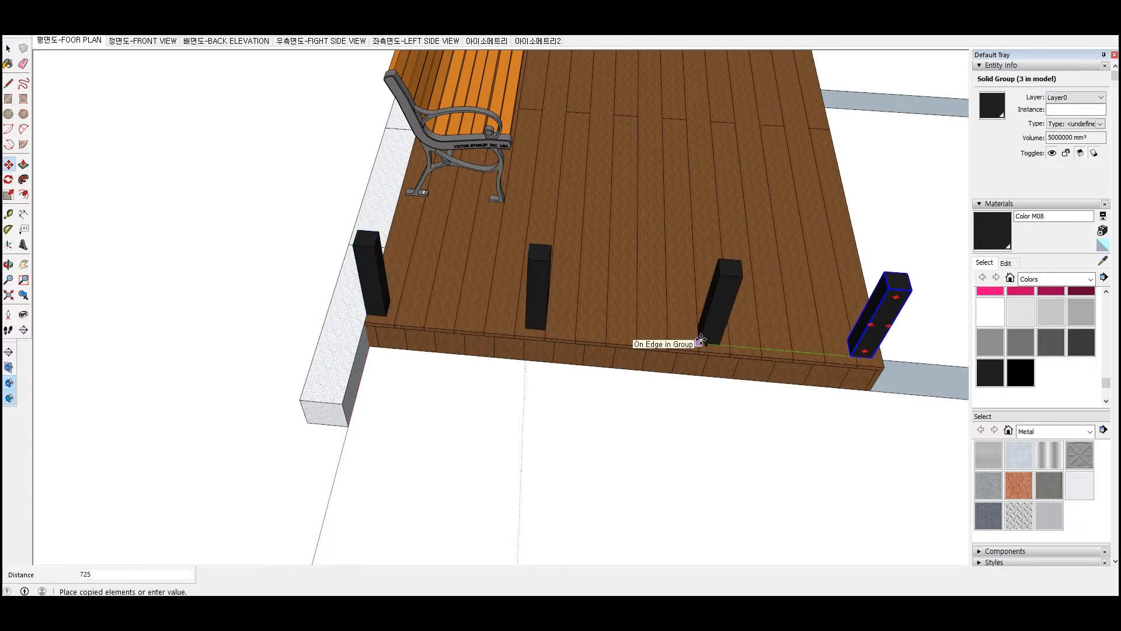
click(701, 340)
scroll(721, 340, up, 3)
scroll(846, 350, down, 4)
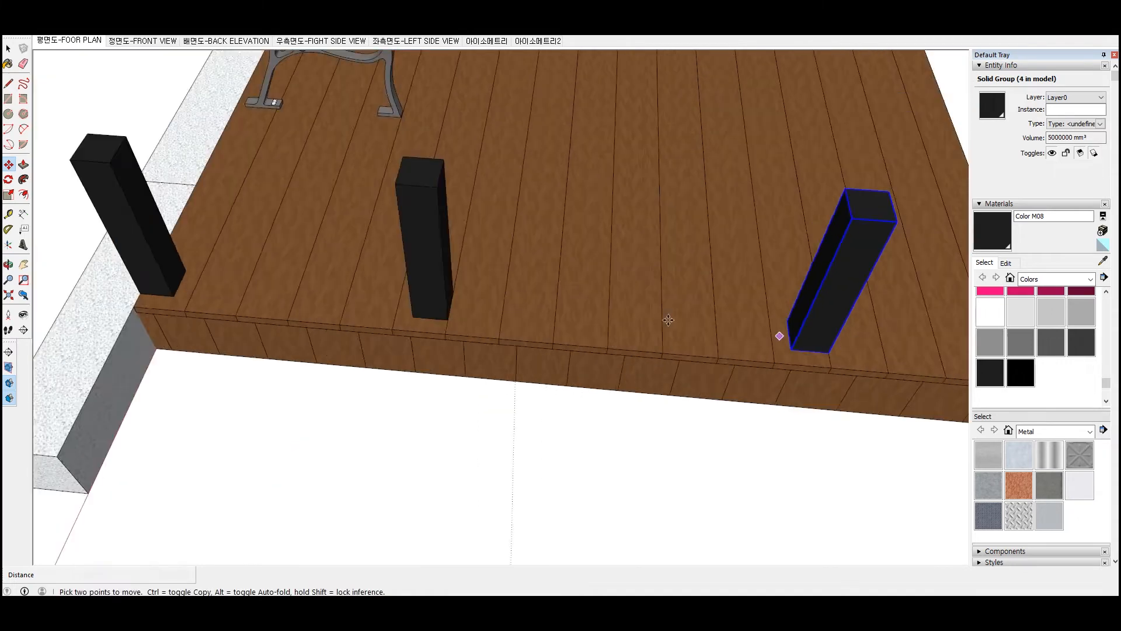
Move the inner curb-side post closer to its corner post
key(space)
click(486, 285)
scroll(488, 299, up, 3)
key(m)
click(485, 307)
click(397, 307)
key(space)
scroll(444, 295, down, 4)
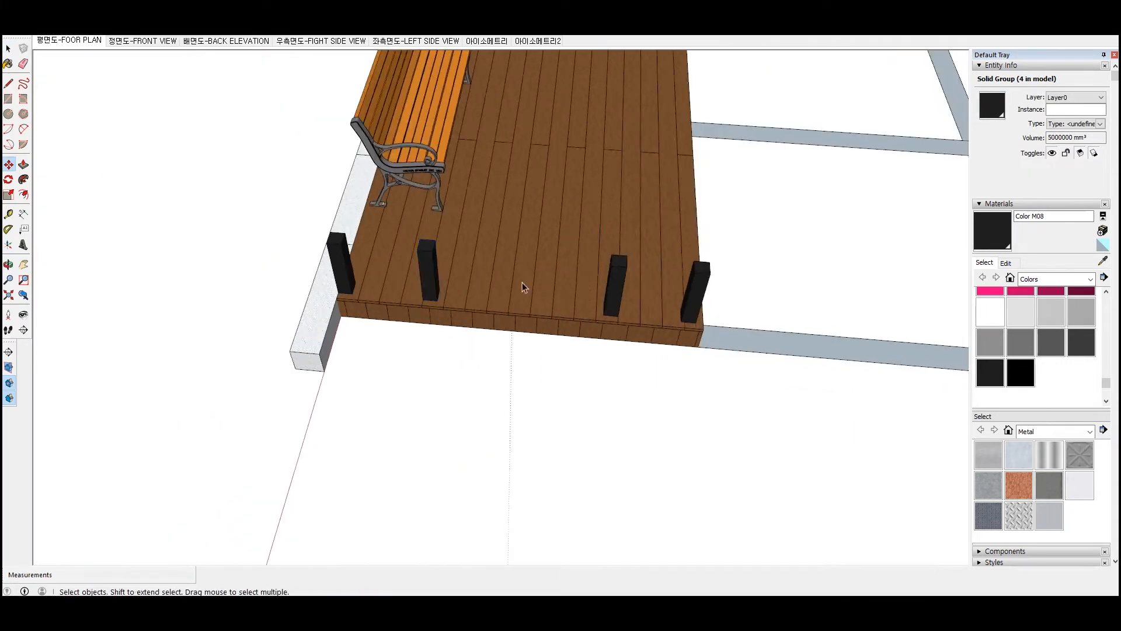
Draw a rectangle on the deck between the bases of the two curb-side posts and make it a group
scroll(351, 282, up, 2)
click(10, 102)
scroll(358, 270, up, 3)
click(357, 276)
click(681, 353)
key(space)
right_click(518, 315)
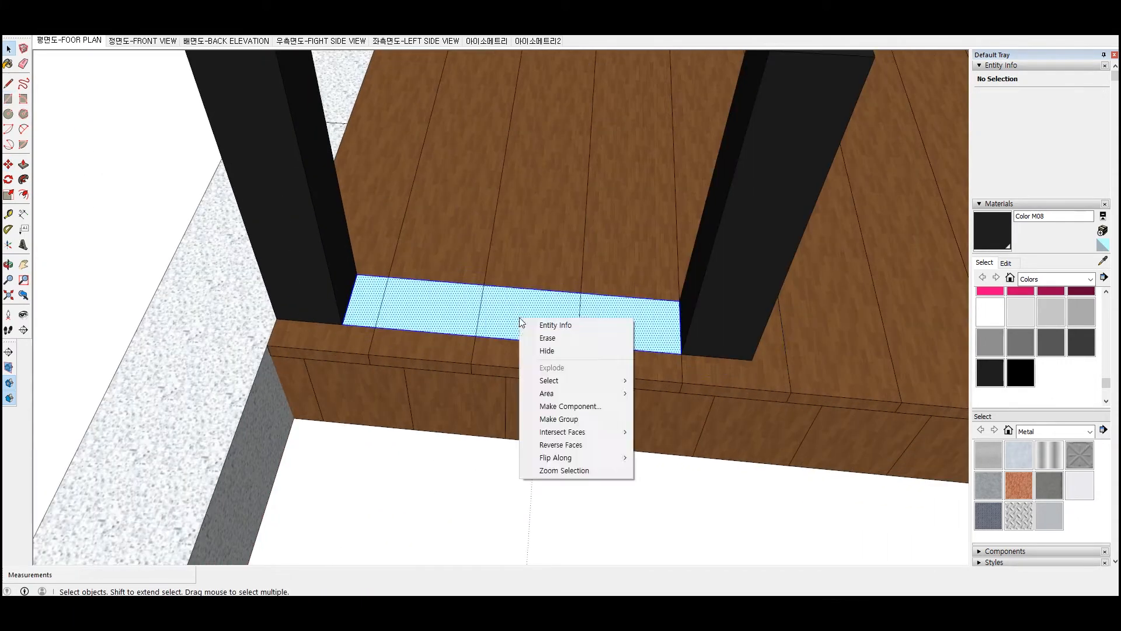
double_click(476, 319)
key(ctrl+g)
Extrude the rectangle 5 mm thick and push its long side in 50 mm to form a flat rail
double_click(475, 319)
click(491, 323)
key(p)
click(490, 323)
text(5)
key(Return)
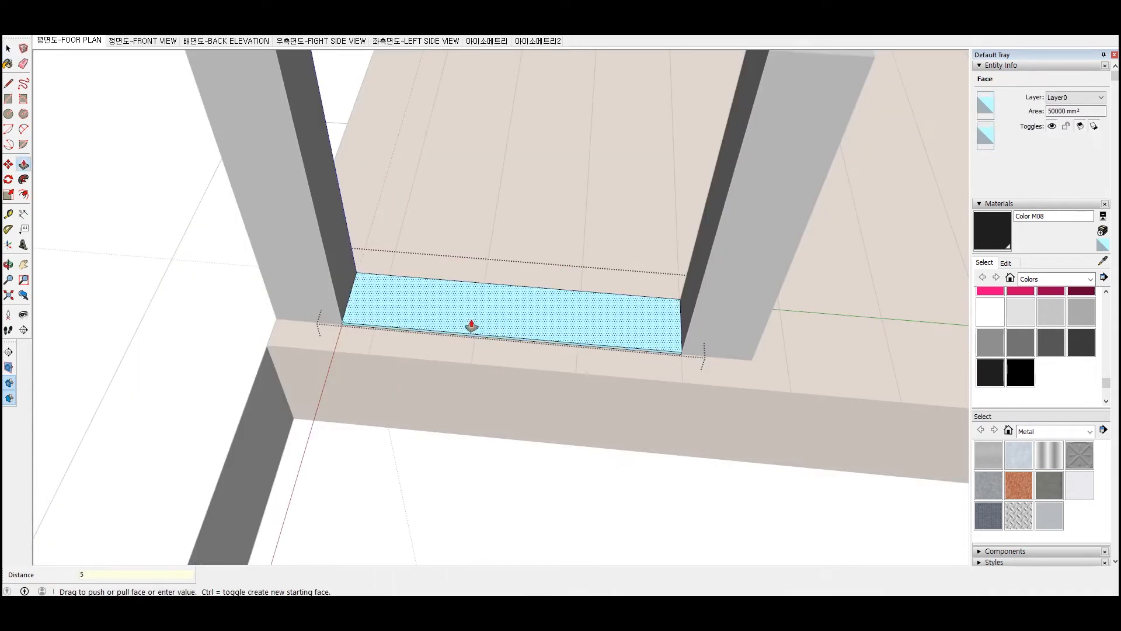
scroll(469, 332, up, 4)
click(475, 344)
text(50)
key(Return)
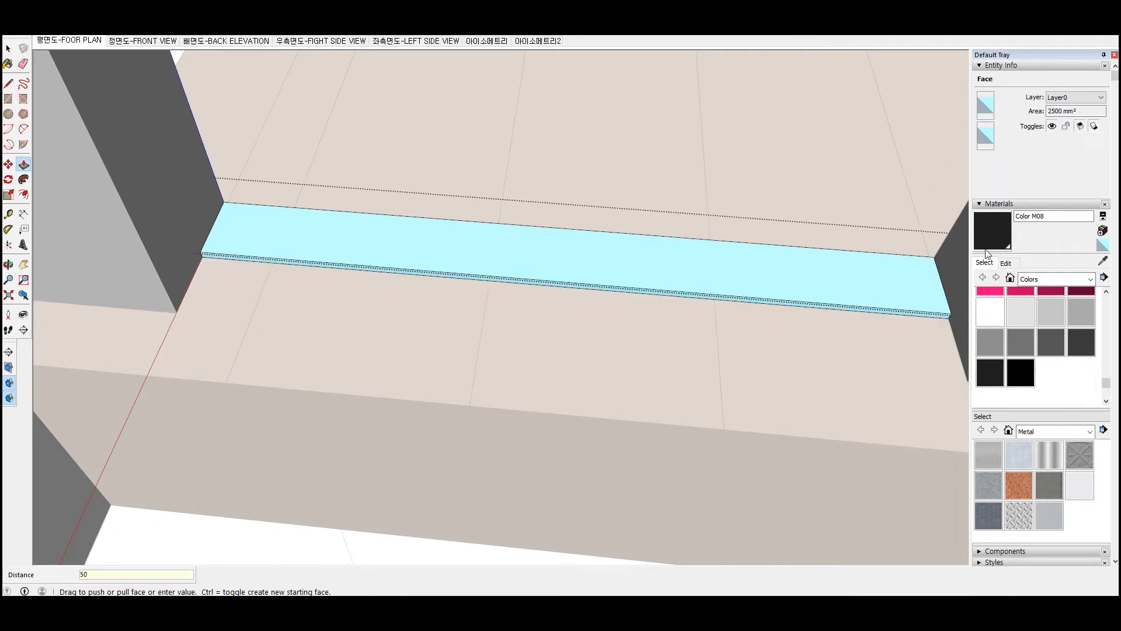
Paint the flat rail with Color M08 and move it 25 mm to centre it across the posts
key(Escape)
click(992, 231)
click(618, 286)
key(m)
click(213, 225)
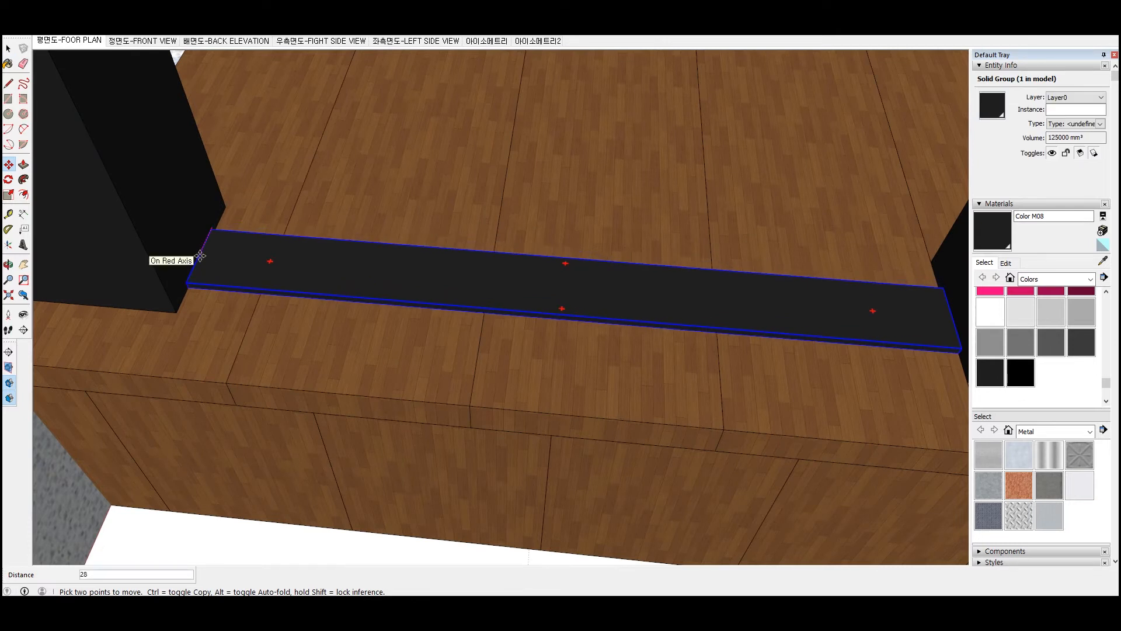
key(Return)
scroll(193, 257, up, 3)
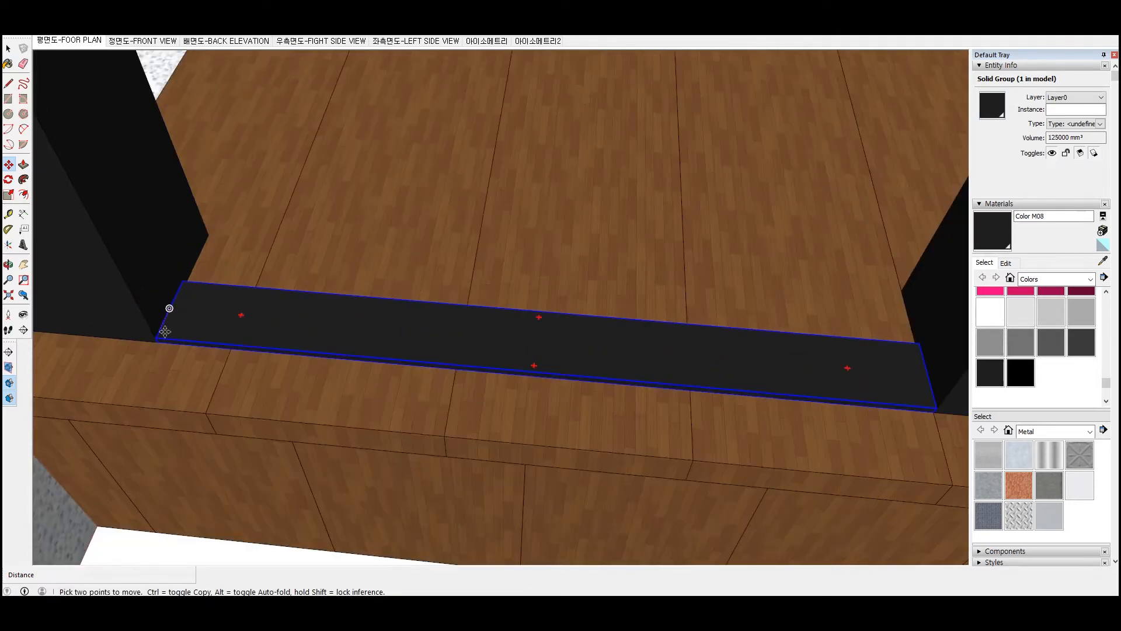
click(165, 331)
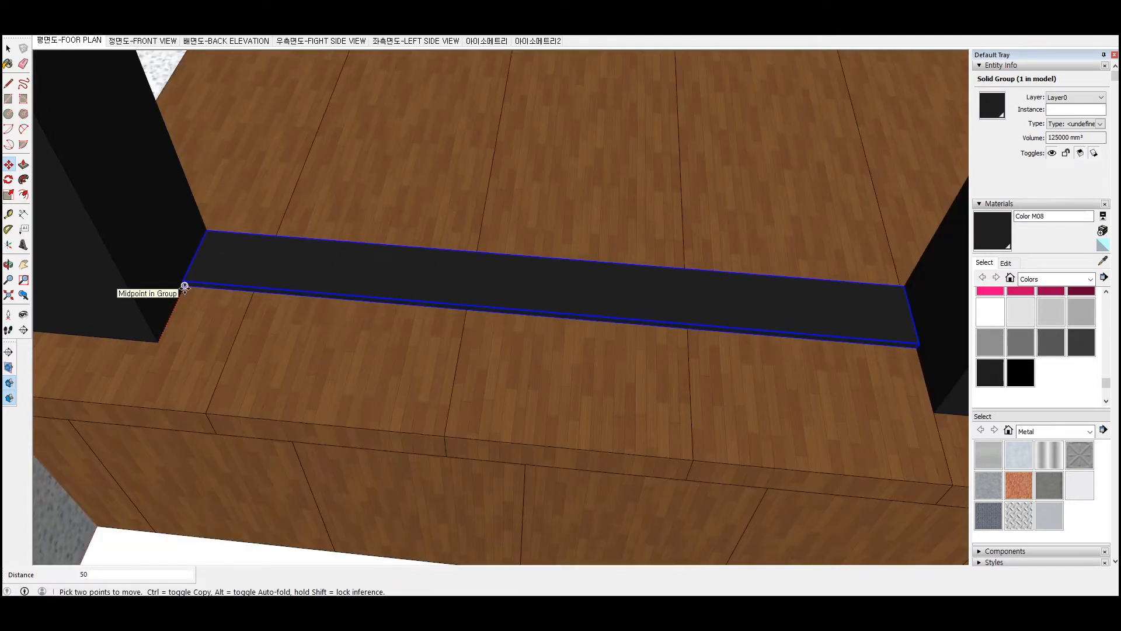
text(25)
key(Return)
Raise the flat rail above the deck and copy it upward as a second rail between the posts
click(176, 310)
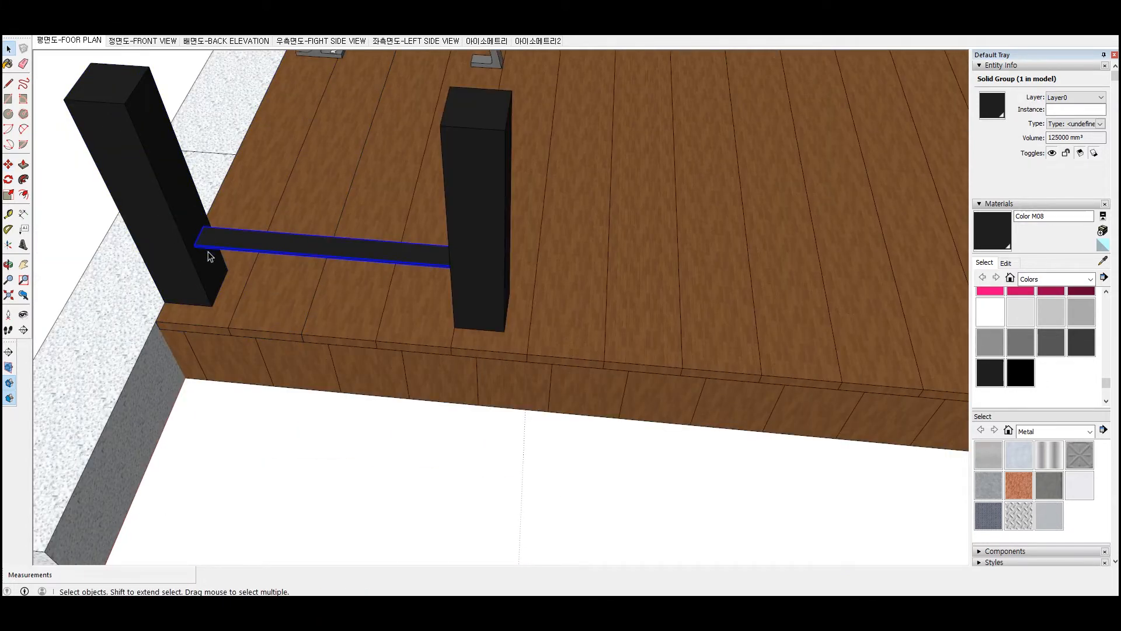
key(ctrl)
click(212, 305)
click(202, 281)
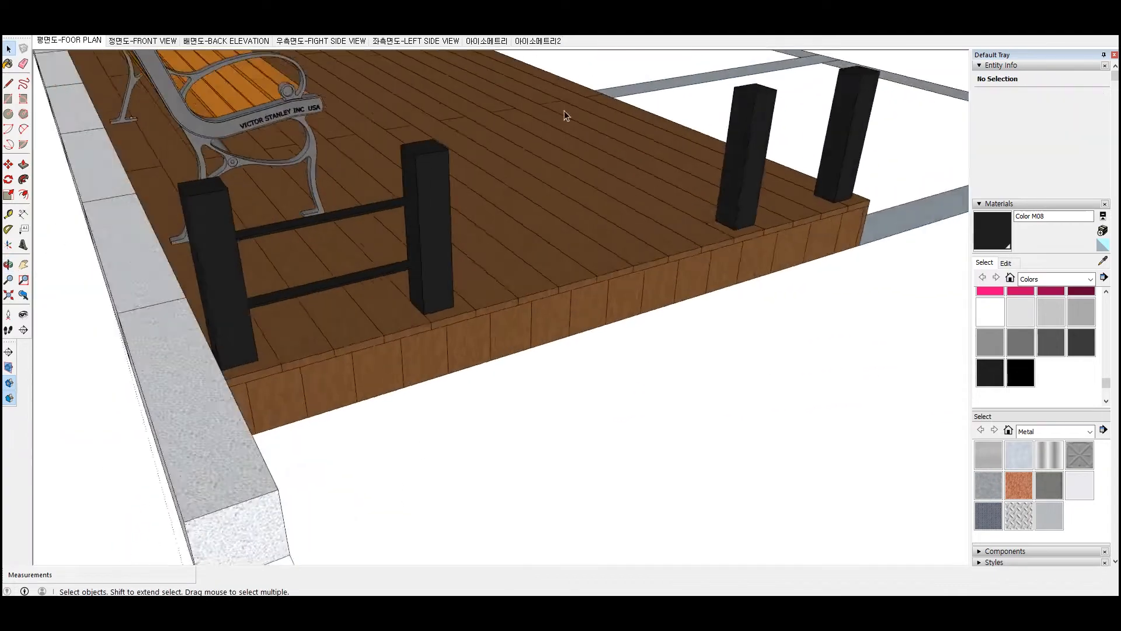
Select both rails between the curb-side posts and make them one group
scroll(390, 208, up, 3)
click(390, 208)
ctrl+click(396, 292)
right_click(395, 289)
click(448, 402)
Copy the grouped rails to the parking-side pair of posts and fit them between the posts
scroll(503, 379, down, 3)
middle_drag(554, 356, 502, 403)
key(m)
scroll(415, 309, up, 3)
scroll(412, 233, down, 4)
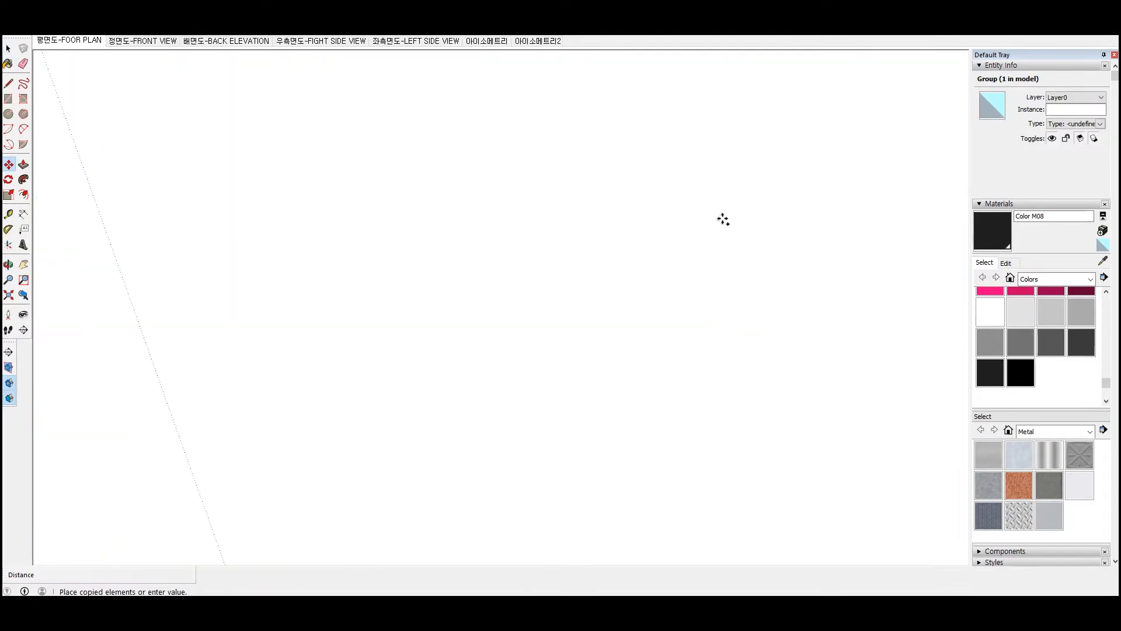
click(671, 225)
middle_drag(672, 225, 376, 248)
scroll(448, 250, up, 5)
key(space)
click(474, 289)
key(m)
scroll(503, 313, up, 3)
scroll(476, 264, down, 5)
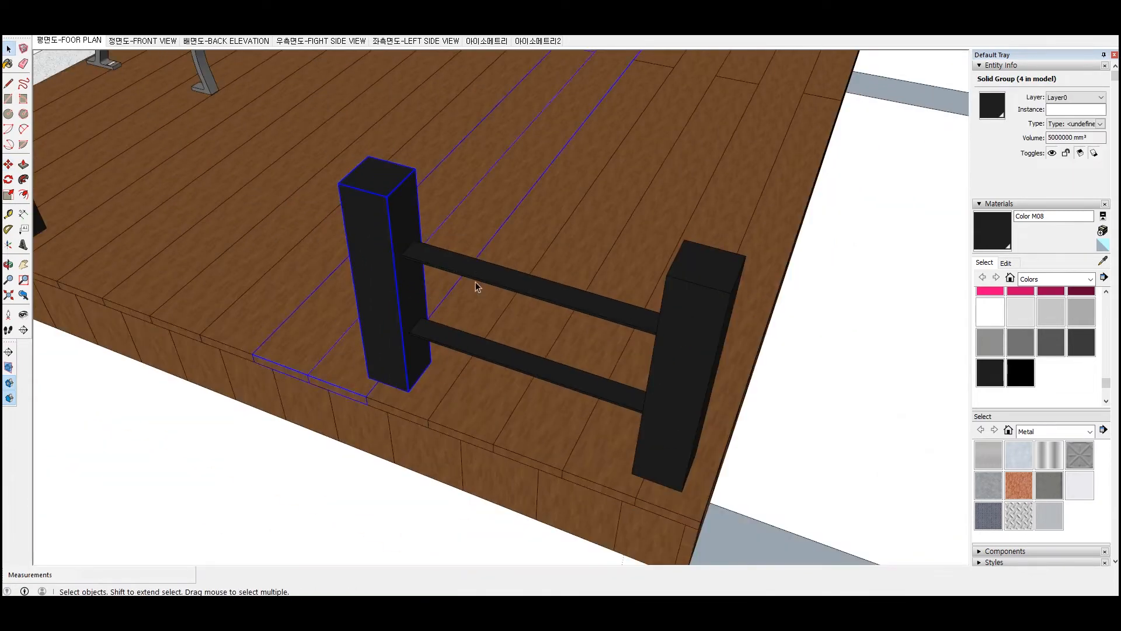
Group the posts and rails of the curb-side railing, and likewise those of the parking-side railing
click(475, 273)
scroll(475, 273, down, 5)
shift+click(266, 237)
right_click(267, 229)
click(313, 345)
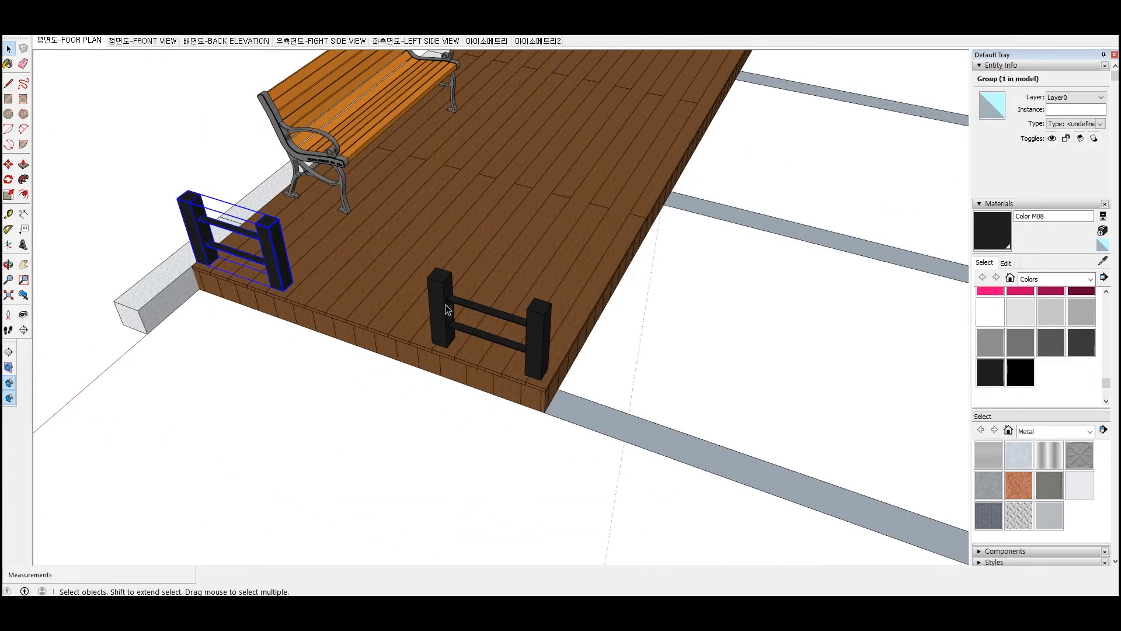
right_click(528, 342)
click(572, 459)
Copy both railing groups to the deck's opposite end and offset them 50 mm inward from its edge
scroll(449, 344, up, 4)
middle_drag(502, 362, 119, 339)
key(m)
key(ctrl)
click(380, 333)
scroll(381, 334, down, 9)
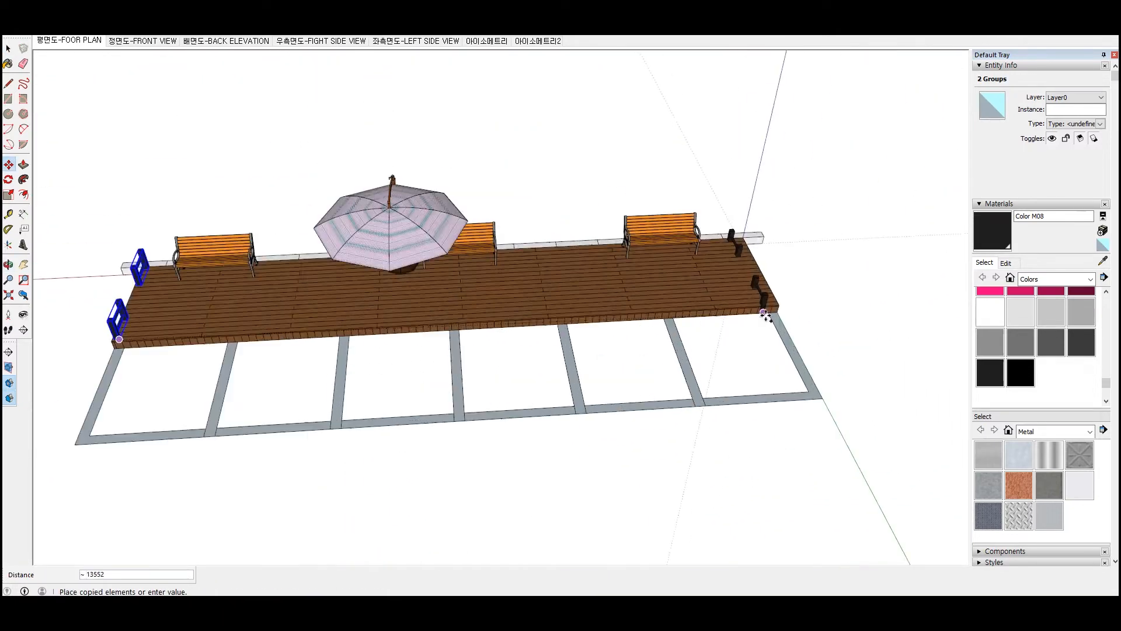
scroll(768, 310, up, 10)
click(862, 261)
click(861, 262)
text(50)
key(Return)
key(ctrl+t)
scroll(803, 271, down, 2)
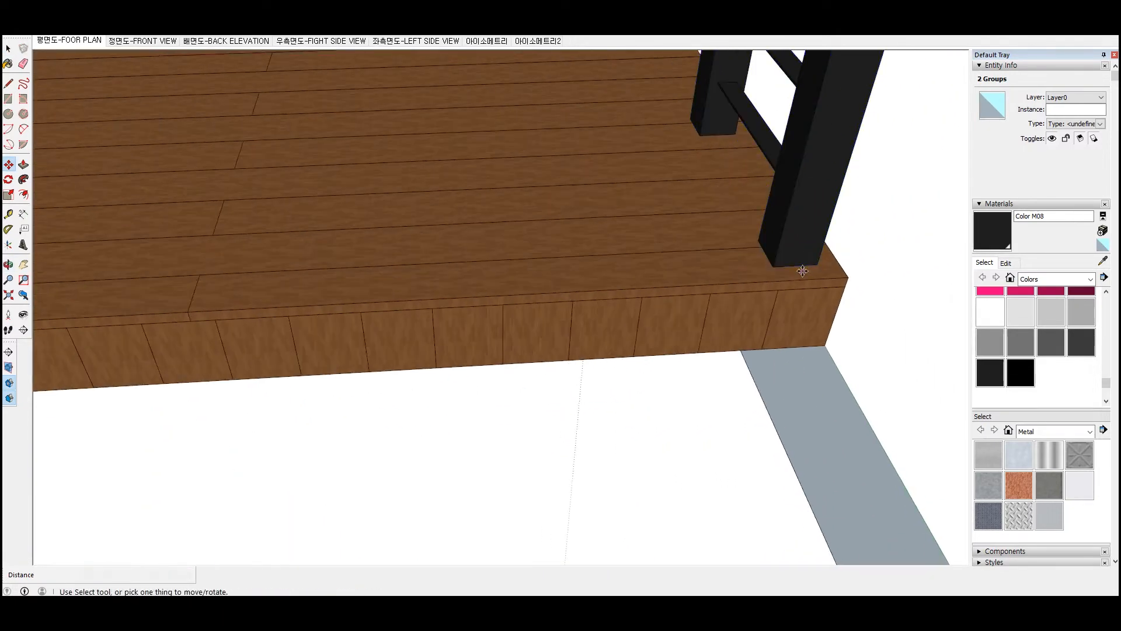
Make a copy of the parking-side corner railing rotated 90° so it runs along the deck's front edge
scroll(802, 271, down, 3)
key(space)
click(804, 251)
middle_drag(786, 187, 769, 233)
scroll(768, 233, up, 3)
scroll(761, 261, down, 2)
key(q)
scroll(771, 251, up, 3)
click(850, 231)
key(ctrl)
click(788, 202)
click(799, 258)
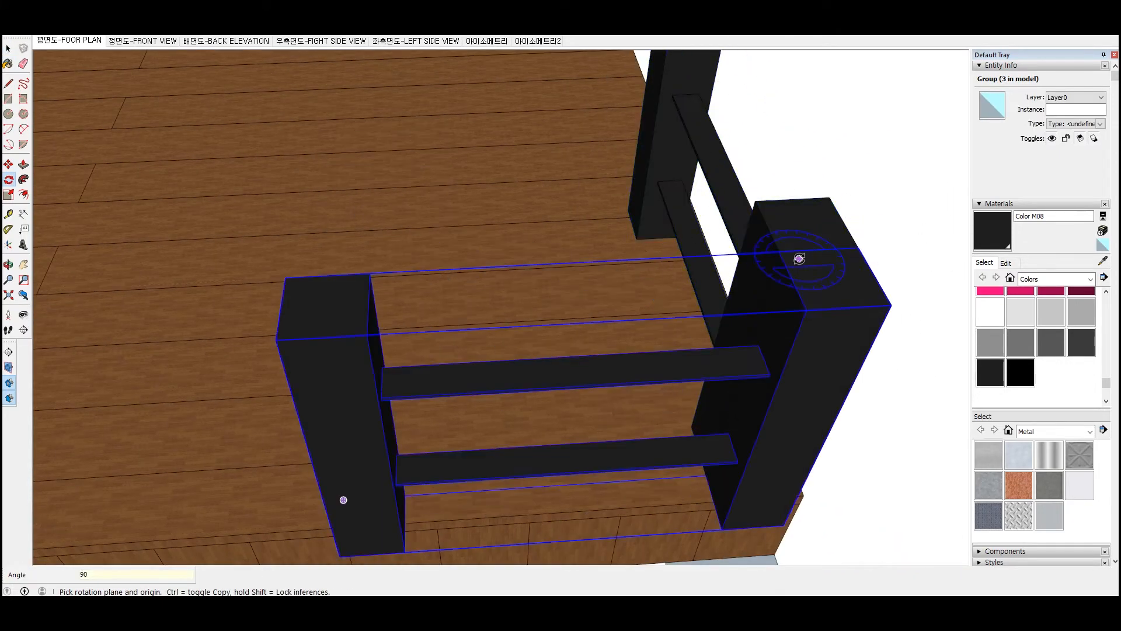
Move the rotated railing so its end post lines up with the existing corner post
click(892, 305)
click(859, 249)
scroll(857, 247, up, 5)
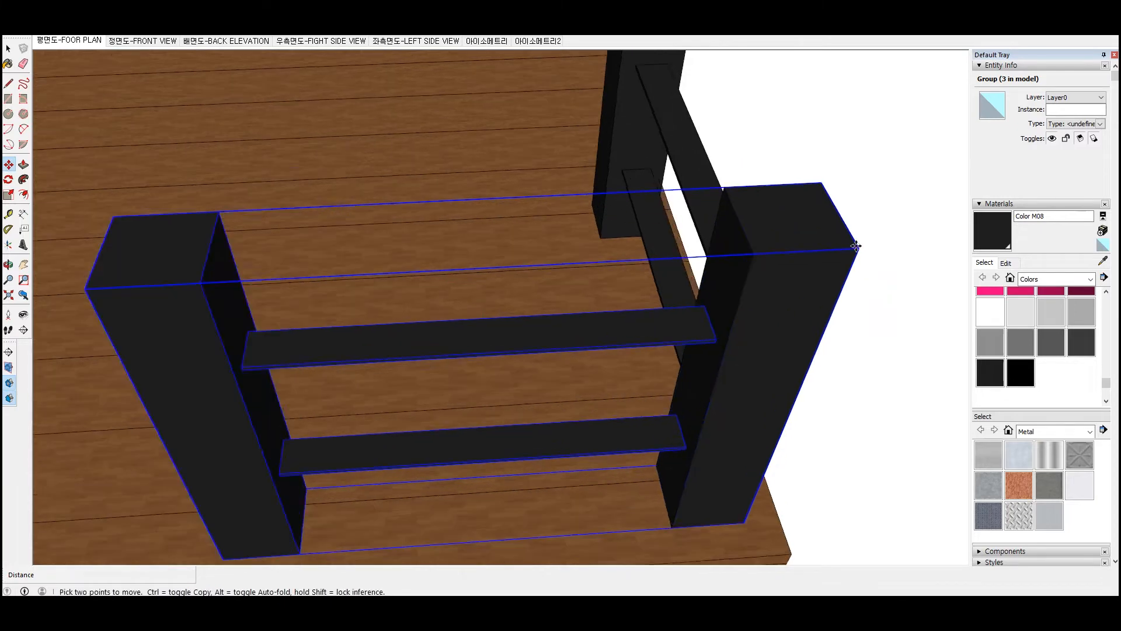
Open the rotated railing group, delete its duplicate post at the corner, and close the group
key(space)
key(ctrl+t)
double_click(546, 399)
scroll(779, 334, down, 6)
click(635, 351)
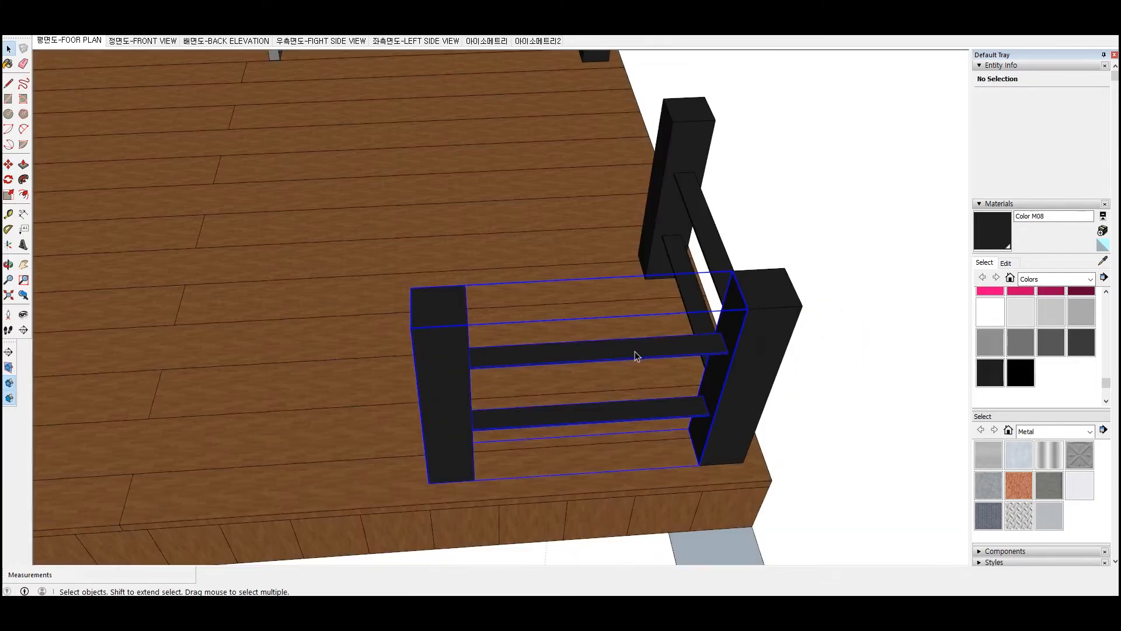
Move the front railing away from the corner post along the deck's edge and dimension the distance between the two posts
click(652, 418)
text(2)
key(Return)
key(ctrl+t)
key(d)
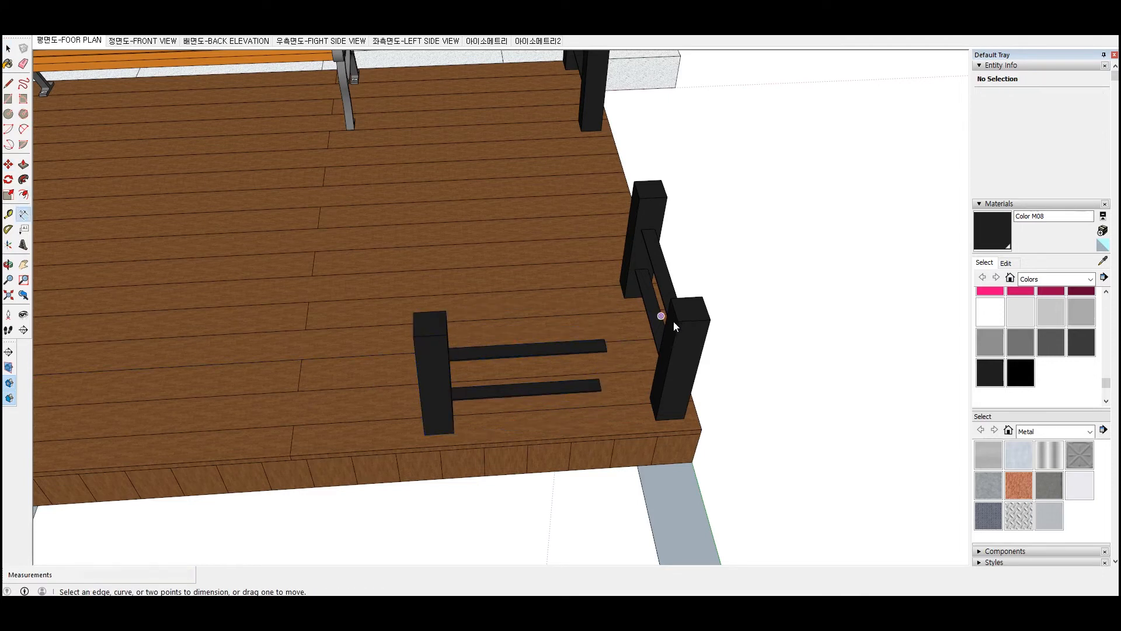
key(space)
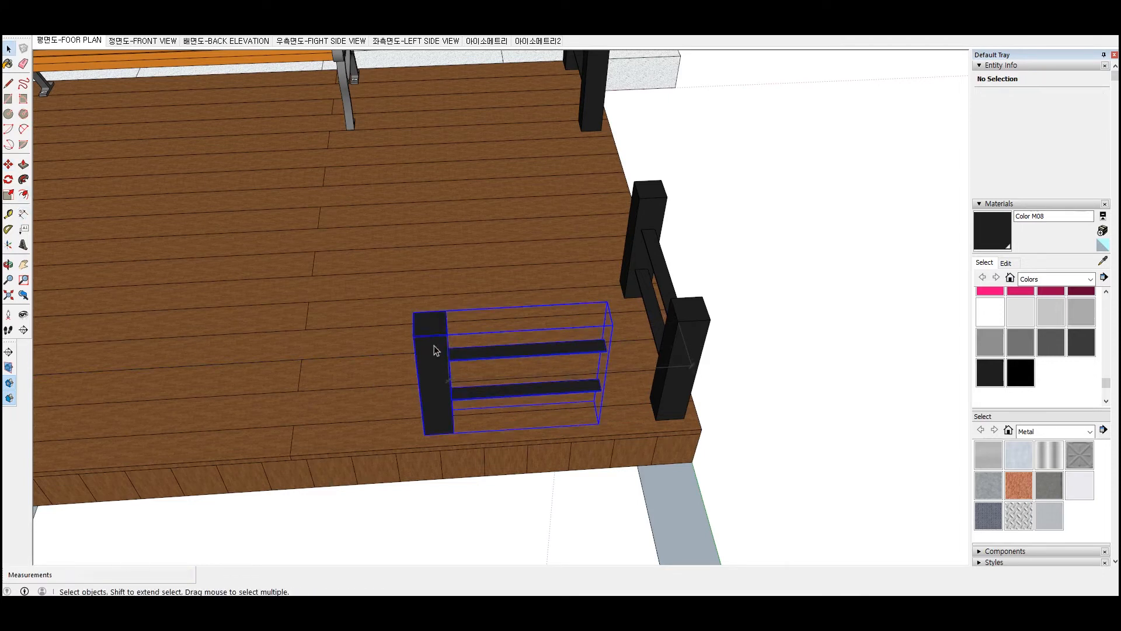
Move the front railing another 200 mm away from the corner post along the deck's front edge
click(435, 349)
key(m)
click(447, 334)
text(200)
key(Return)
key(ctrl+t)
key(space)
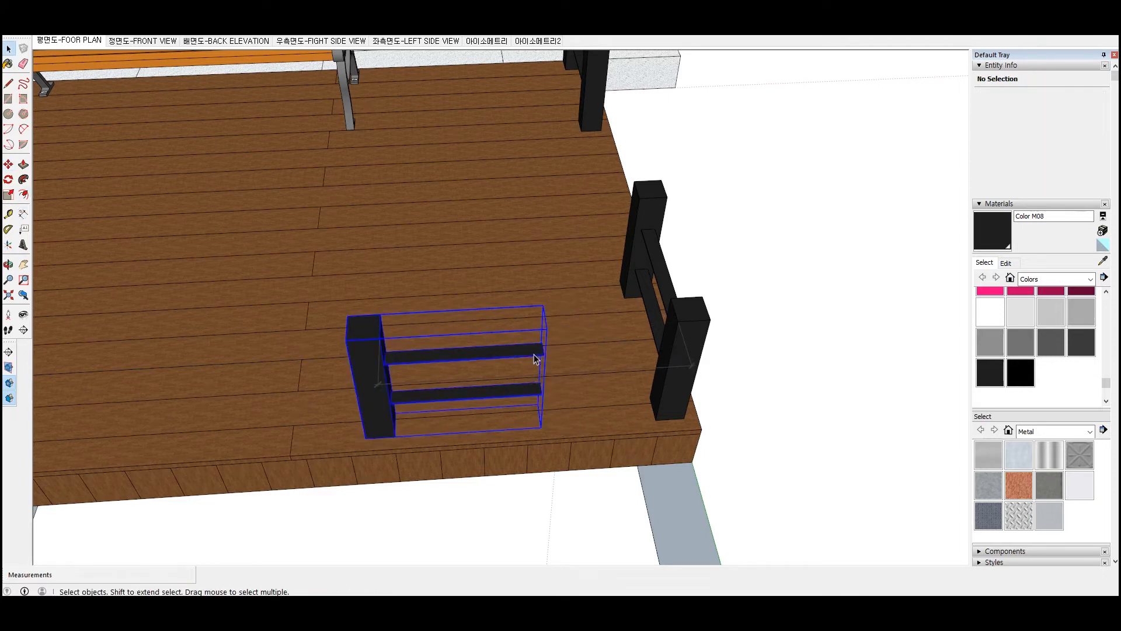
Extend the front railing's two rails to meet the corner post, close the group, and delete the post-spacing dimension
double_click(535, 350)
click(537, 352)
drag(543, 375, 679, 319)
key(Escape)
click(395, 386)
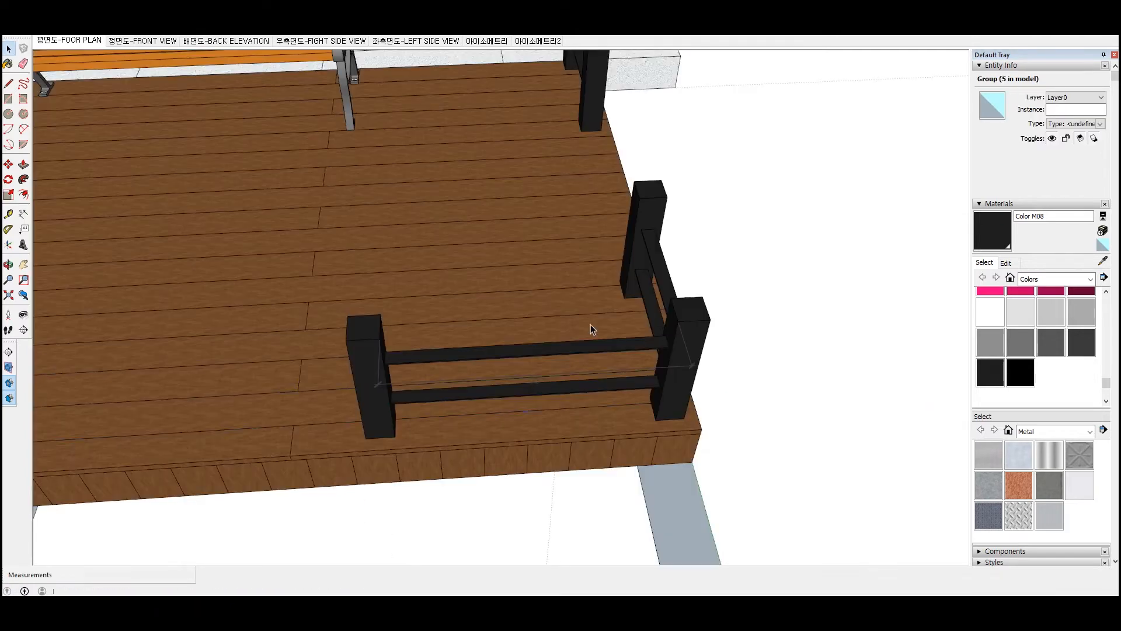
click(397, 383)
key(Delete)
Copy the front railing end to end in a continuous row along the deck's front edge
click(538, 351)
key(m)
scroll(664, 350, up, 4)
scroll(718, 281, up, 4)
click(660, 287)
key(ctrl)
scroll(829, 271, down, 6)
scroll(345, 302, up, 3)
click(320, 301)
scroll(531, 383, down, 6)
scroll(424, 355, up, 3)
scroll(432, 354, down, 2)
scroll(457, 349, up, 2)
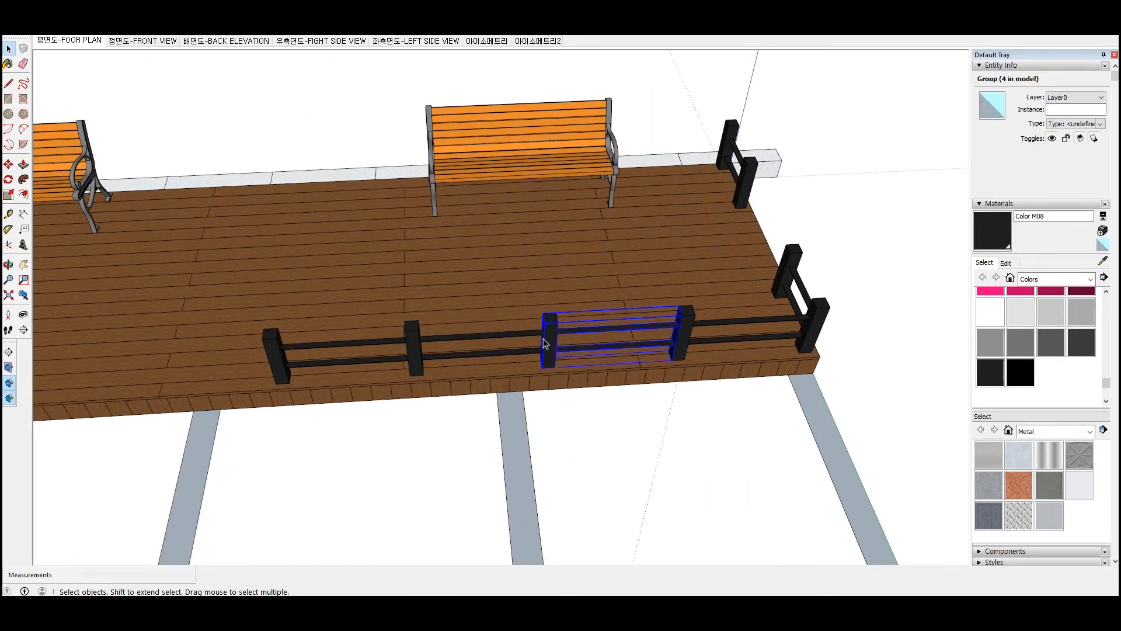
Rotate a copy of the two-post side railing onto the front edge and align it with the corner post
scroll(817, 317, up, 3)
click(840, 308)
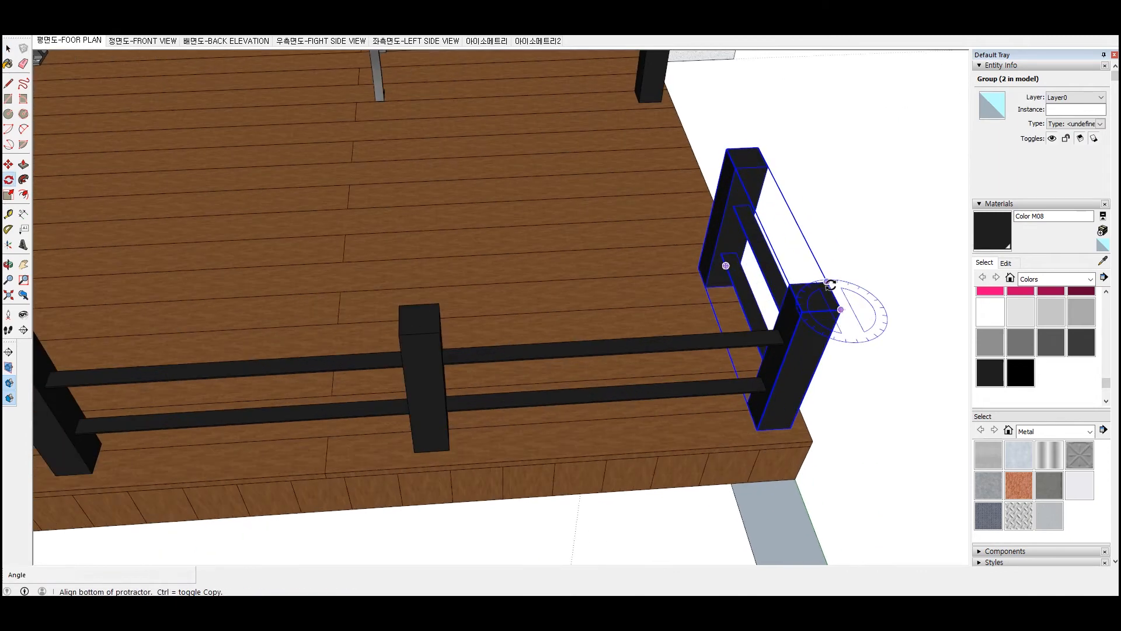
click(827, 282)
click(705, 340)
key(m)
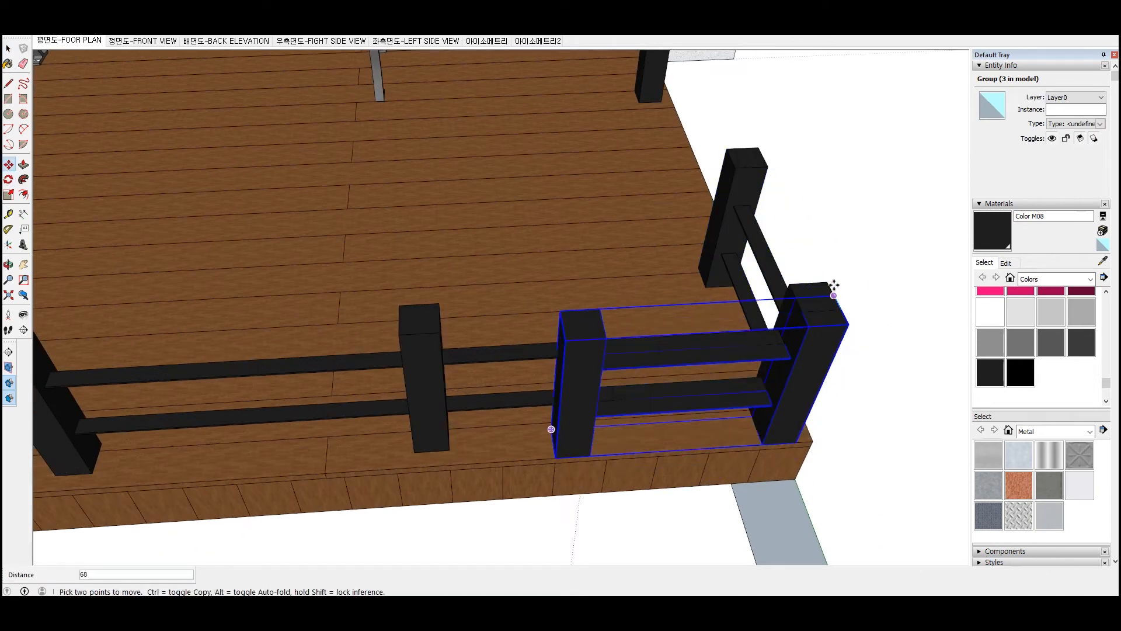
click(826, 288)
click(577, 350)
Inside the rotated two-post railing, move the inner post to the neighbouring front post's position and stretch the rails to reach it
key(space)
double_click(576, 349)
click(584, 342)
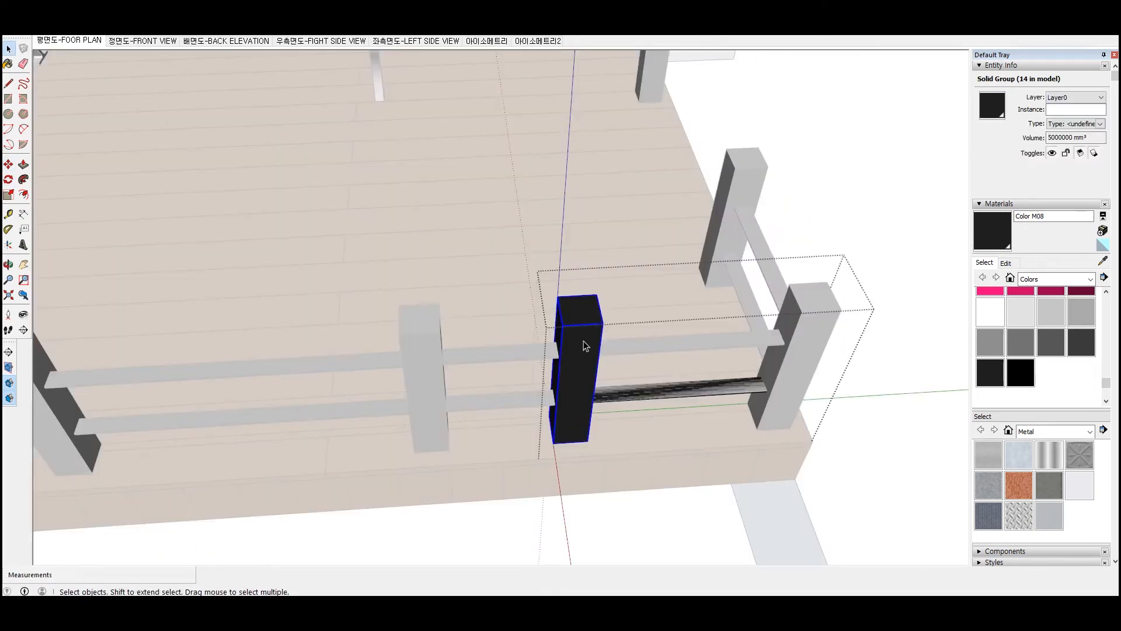
click(556, 296)
click(399, 305)
key(space)
click(656, 395)
key(s)
click(595, 372)
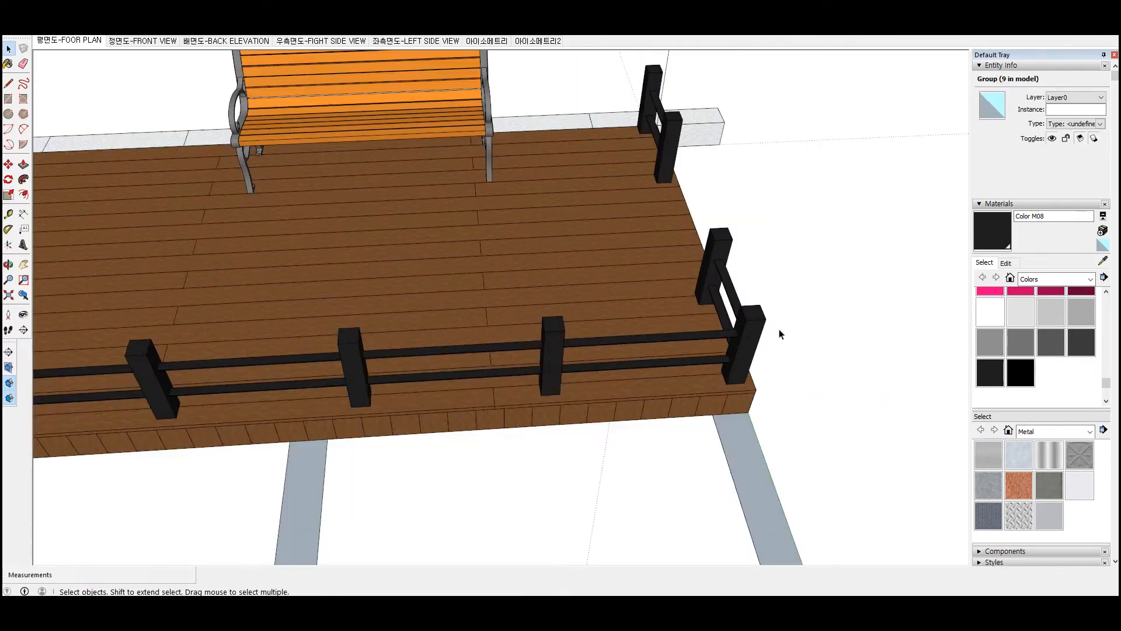
Delete the extra railing copies along the front edge, keeping the section next to the corner
click(480, 359)
drag(479, 359, 275, 359)
scroll(361, 362, up, 3)
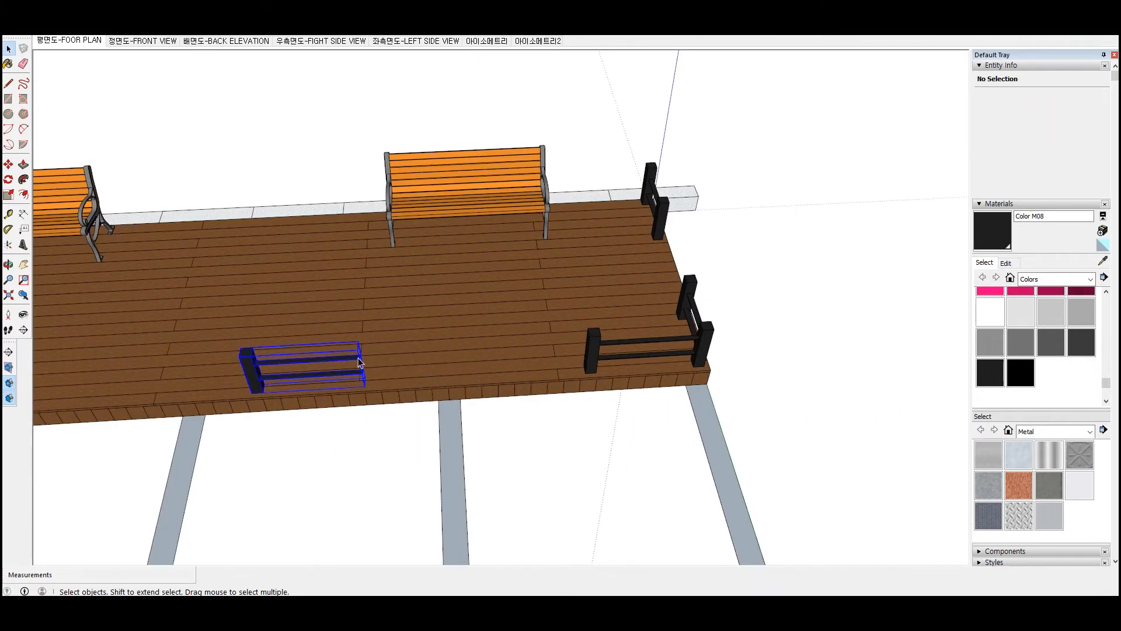
Copy the single-post front railing so the copy continues directly from the original's end post
key(m)
scroll(707, 347, up, 5)
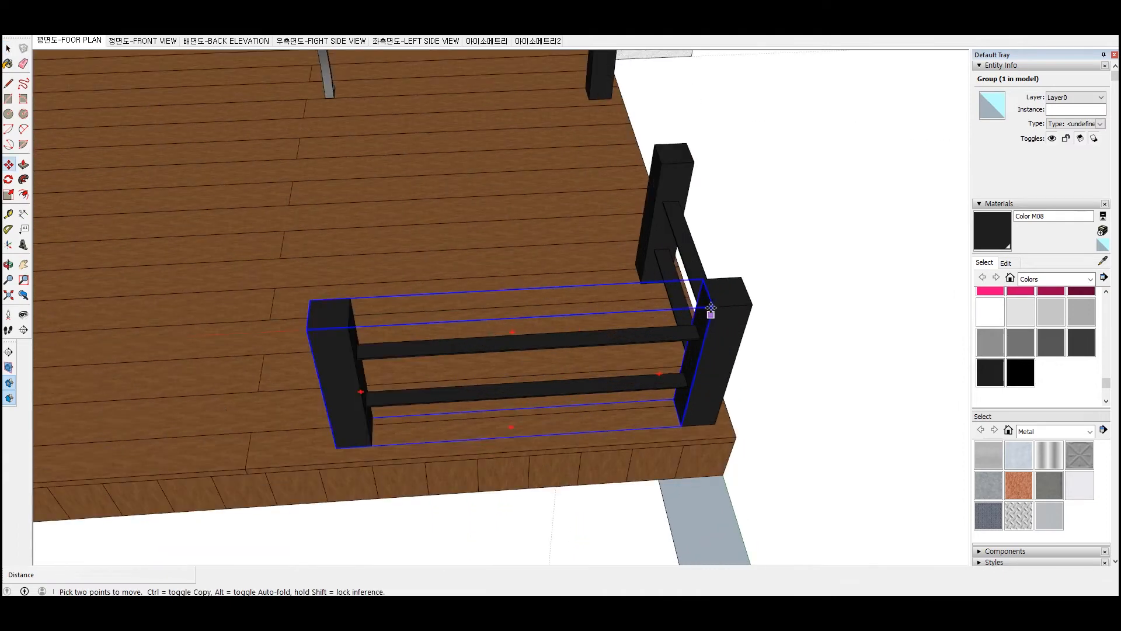
key(ctrl)
click(710, 310)
click(305, 329)
scroll(305, 330, down, 2)
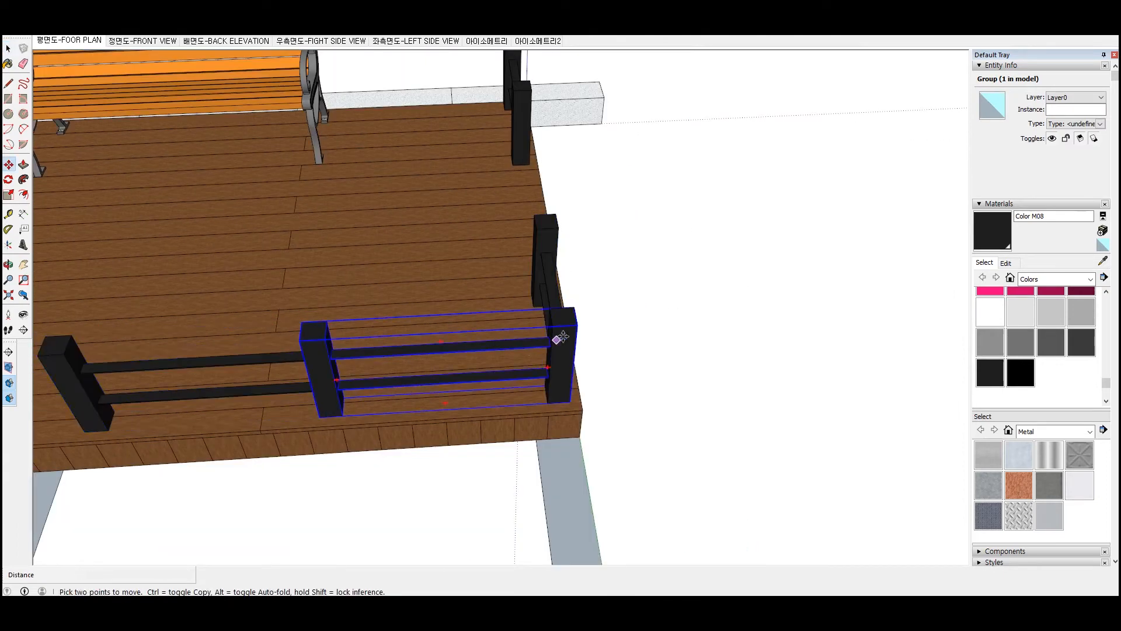
Copy the two-post railing farther along the front edge as a detached section, leaving a gap after the corner sections
key(ctrl)
click(560, 337)
scroll(663, 331, down, 5)
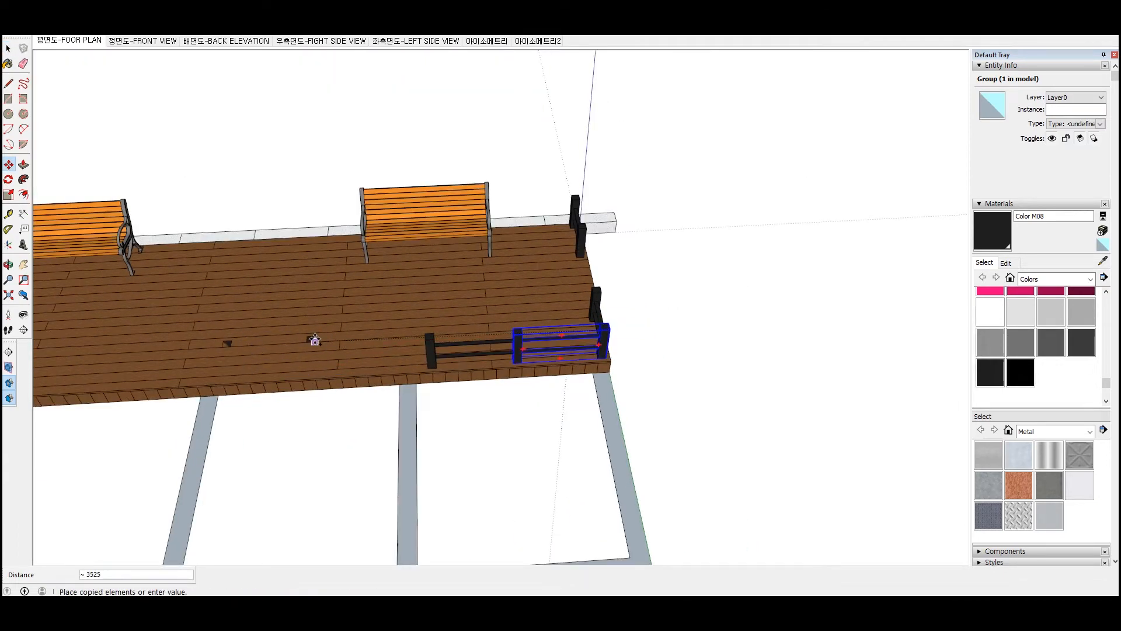
scroll(275, 343, up, 1)
click(277, 347)
scroll(316, 379, down, 3)
scroll(374, 351, up, 3)
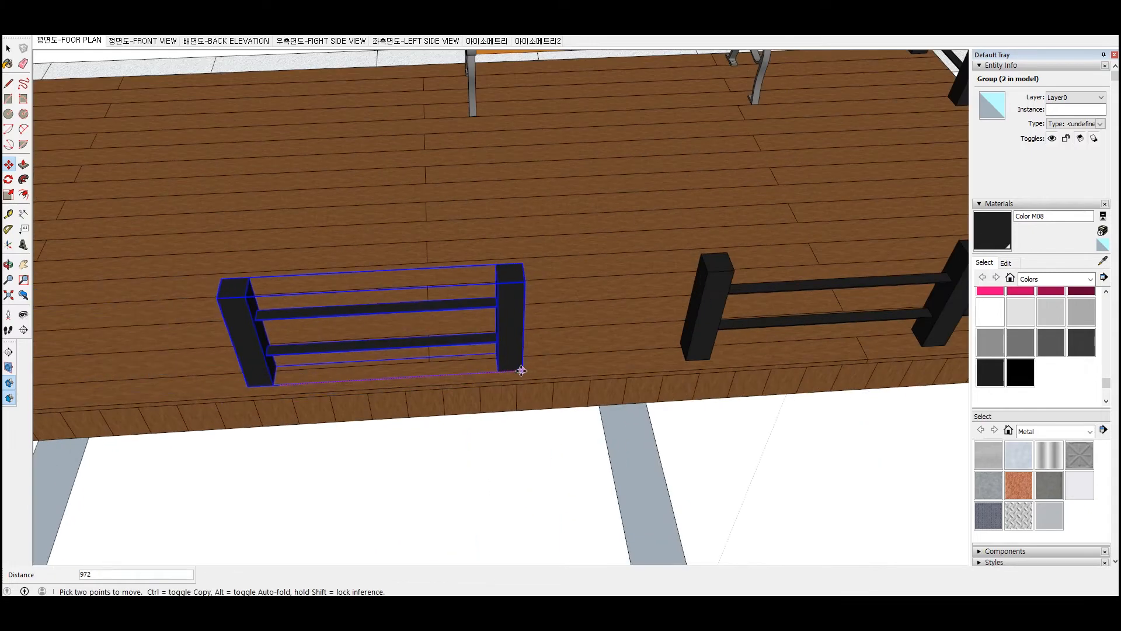
scroll(350, 350, down, 3)
scroll(353, 344, up, 4)
key(space)
scroll(543, 334, down, 4)
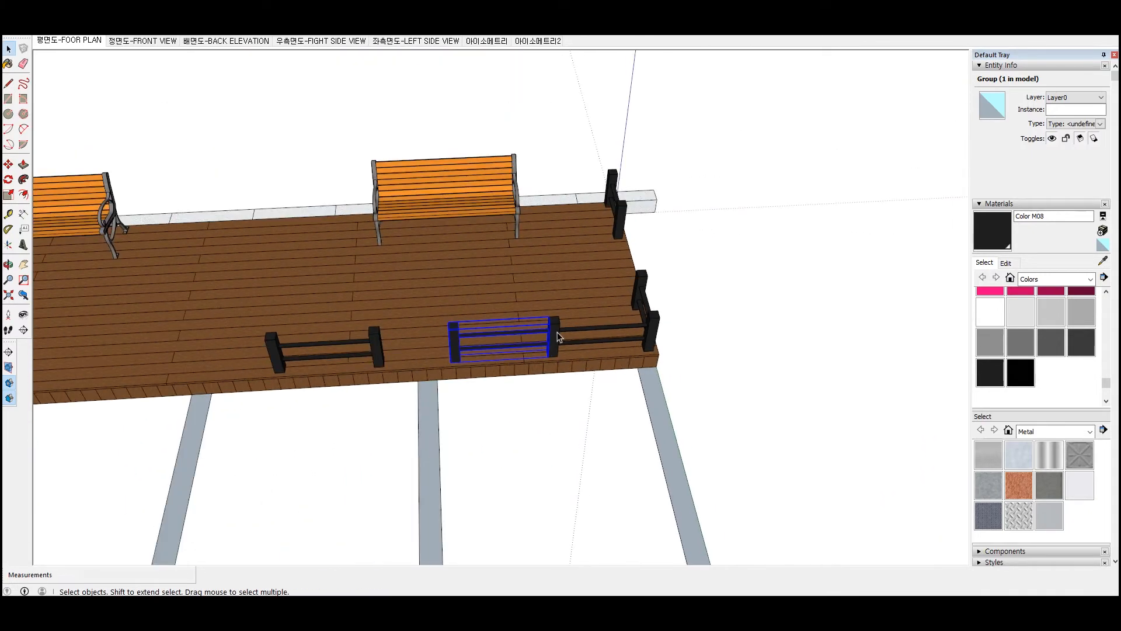
Move the second single-post railing to the far side of the detached two-post railing so both form a three-post run
scroll(537, 322, up, 2)
key(m)
click(561, 323)
click(156, 340)
scroll(593, 334, down, 3)
key(space)
scroll(578, 342, up, 3)
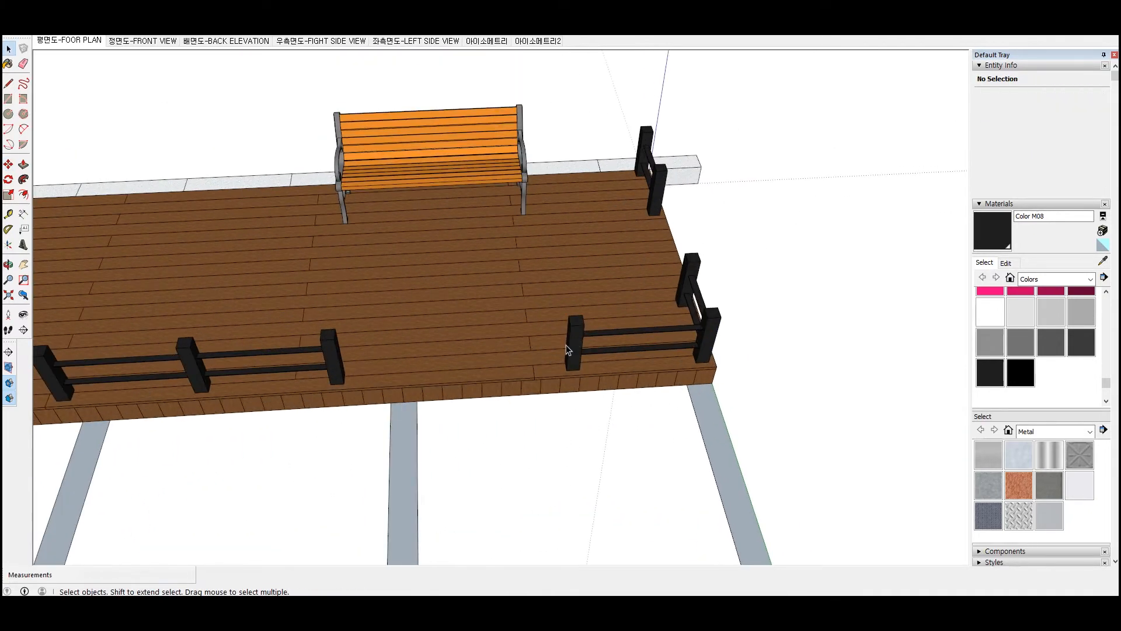
Draw a rectangle on the deck against the end post of the corner's front railing and make it a group
click(8, 99)
scroll(575, 367, up, 5)
click(546, 374)
scroll(530, 345, up, 2)
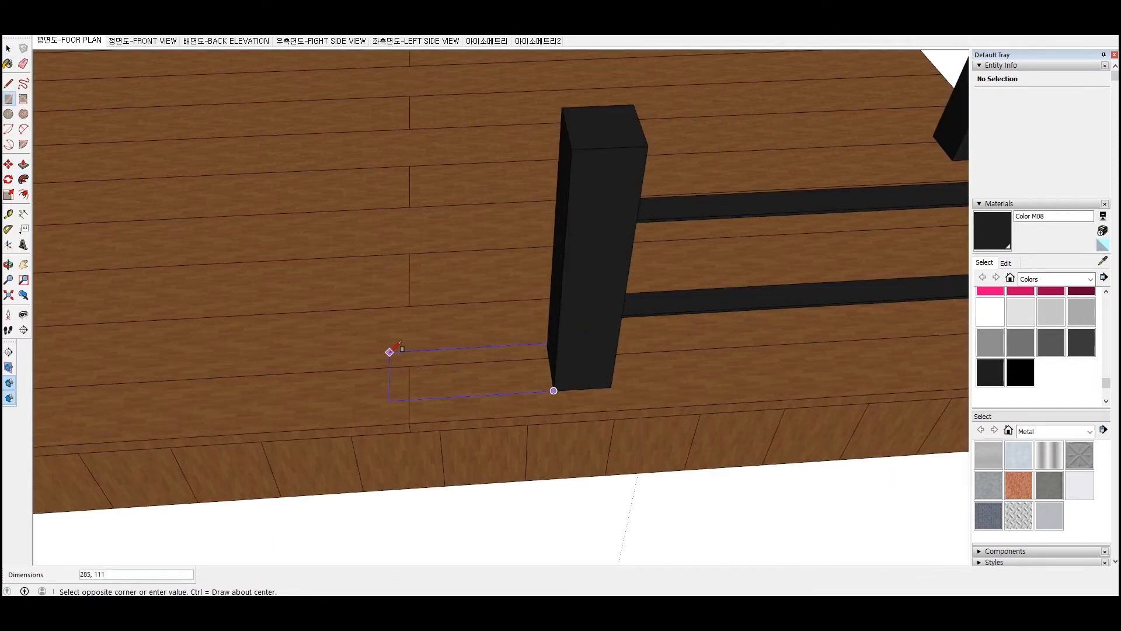
click(304, 364)
key(space)
double_click(480, 387)
right_click(482, 384)
click(512, 485)
Open the rectangle group, extrude its face up to the height of the adjacent post, and close the group
double_click(501, 377)
key(p)
click(501, 377)
click(576, 153)
middle_drag(578, 161, 952, 322)
key(space)
click(877, 327)
click(673, 368)
Open the block group and push its free end face inward by 38 mm
middle_drag(673, 368, 555, 374)
double_click(619, 400)
key(p)
click(618, 403)
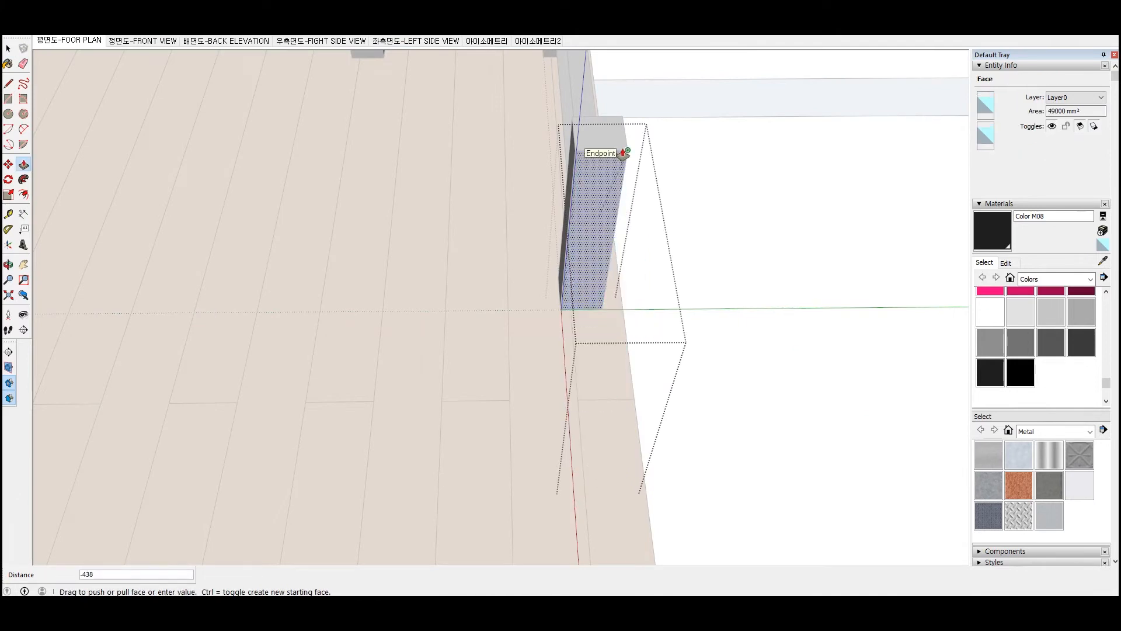
text(38)
key(Return)
click(608, 380)
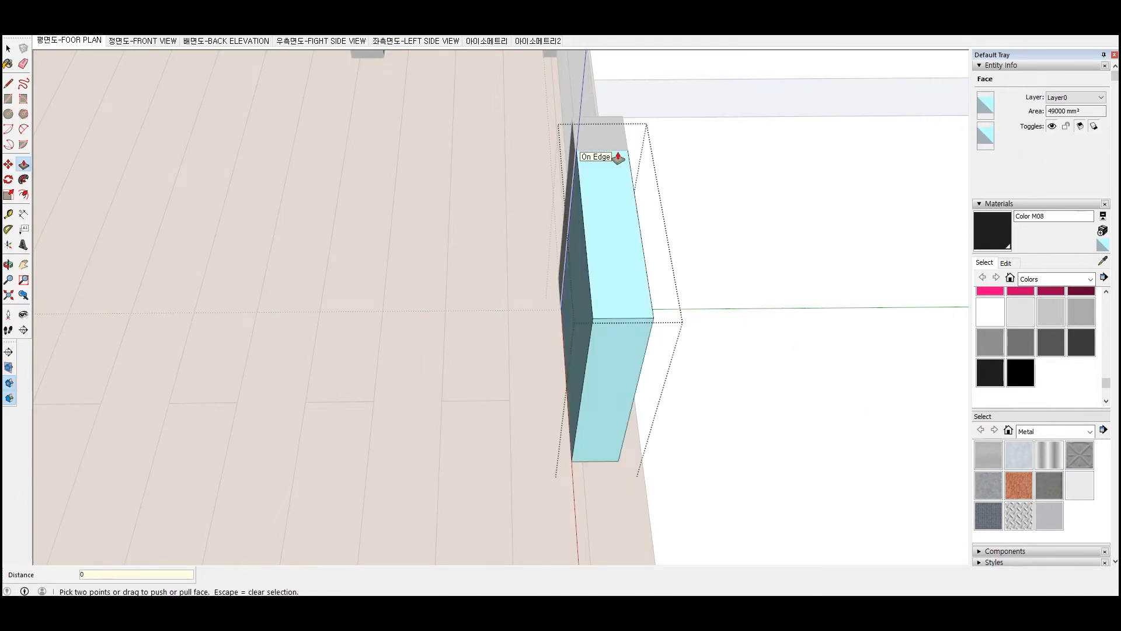
key(Escape)
Extend the block's free end face 800 mm along the deck's front edge and close the group
middle_drag(622, 154, 368, 187)
click(321, 329)
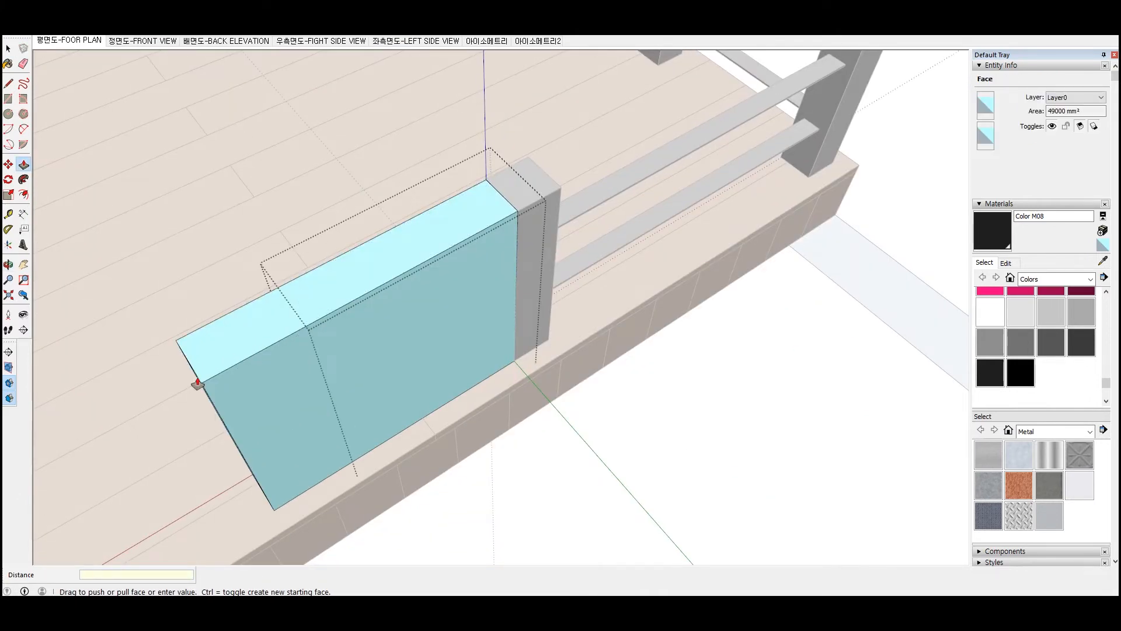
text(800)
key(Return)
key(space)
scroll(620, 225, down, 6)
click(590, 268)
scroll(504, 286, up, 6)
Open the block group, extend its free end face another 300 mm along the front edge, and close the group
click(540, 234)
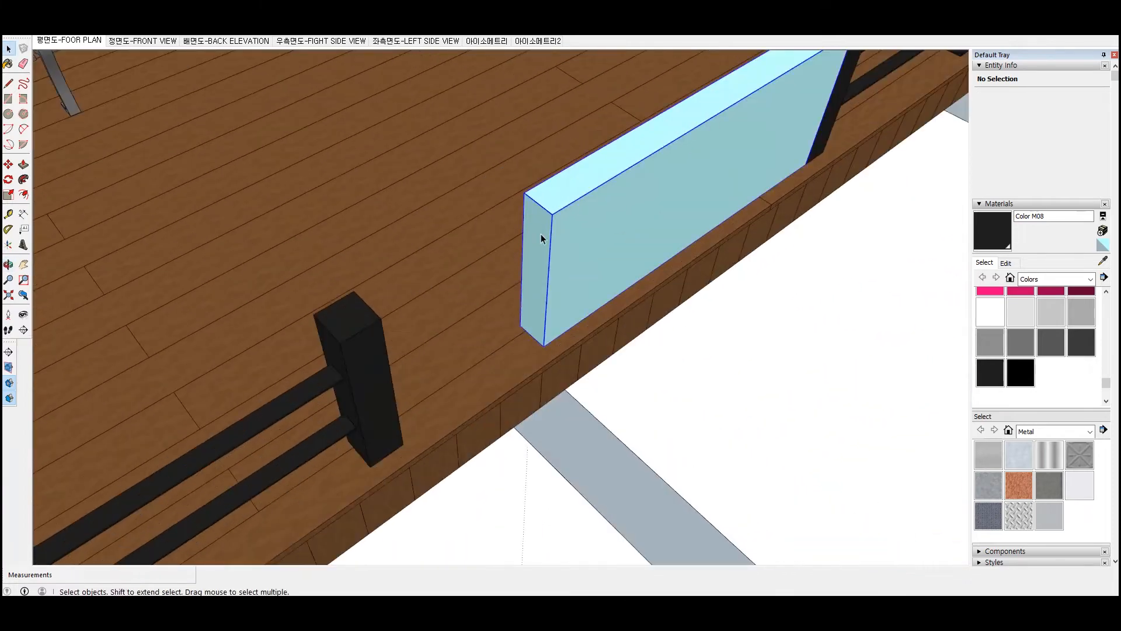
double_click(541, 234)
click(535, 254)
key(p)
click(535, 253)
text(300)
key(Return)
key(space)
triple_click(449, 319)
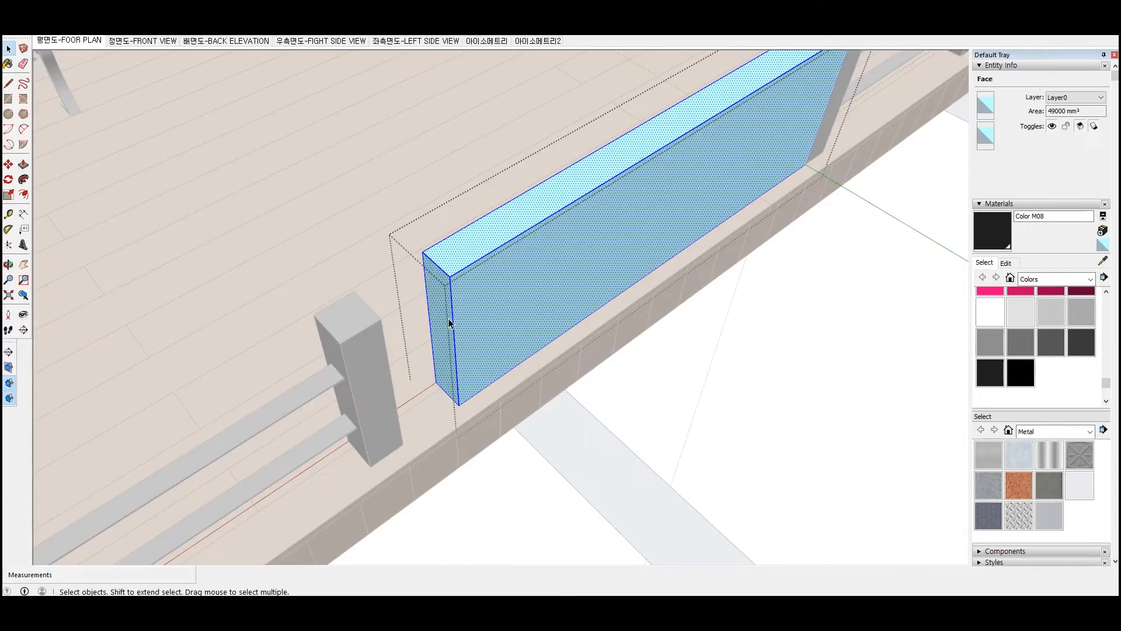
click(448, 319)
scroll(448, 328, down, 3)
key(p)
click(451, 328)
key(space)
click(558, 290)
scroll(558, 290, down, 4)
middle_drag(558, 290, 461, 304)
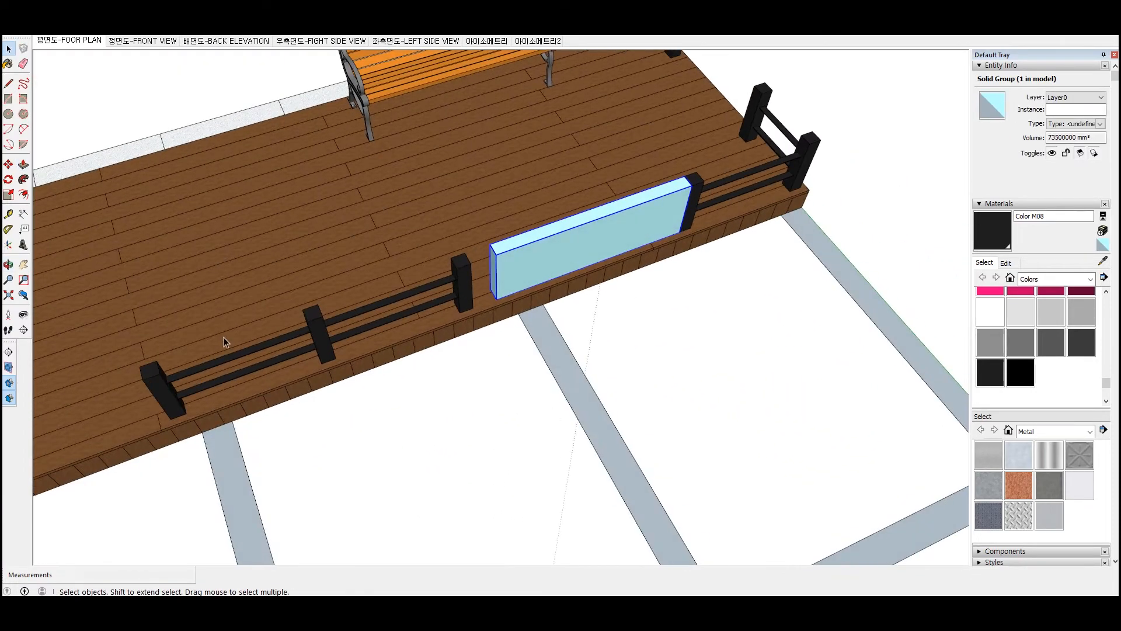
Move the three-post railing run along the front edge so its end post meets the free end of the block
scroll(471, 264, up, 3)
click(471, 264)
click(520, 246)
scroll(398, 258, down, 5)
Copy the block to the far end of the three-post railing run, flush with its last post
middle_drag(398, 258, 468, 223)
key(space)
click(520, 251)
click(166, 252)
scroll(219, 258, down, 2)
shift+middle_drag(219, 259, 535, 271)
Copy the far block 1100 mm farther along the front edge and delete the one touching the railing run
scroll(525, 271, up, 2)
key(space)
double_click(437, 281)
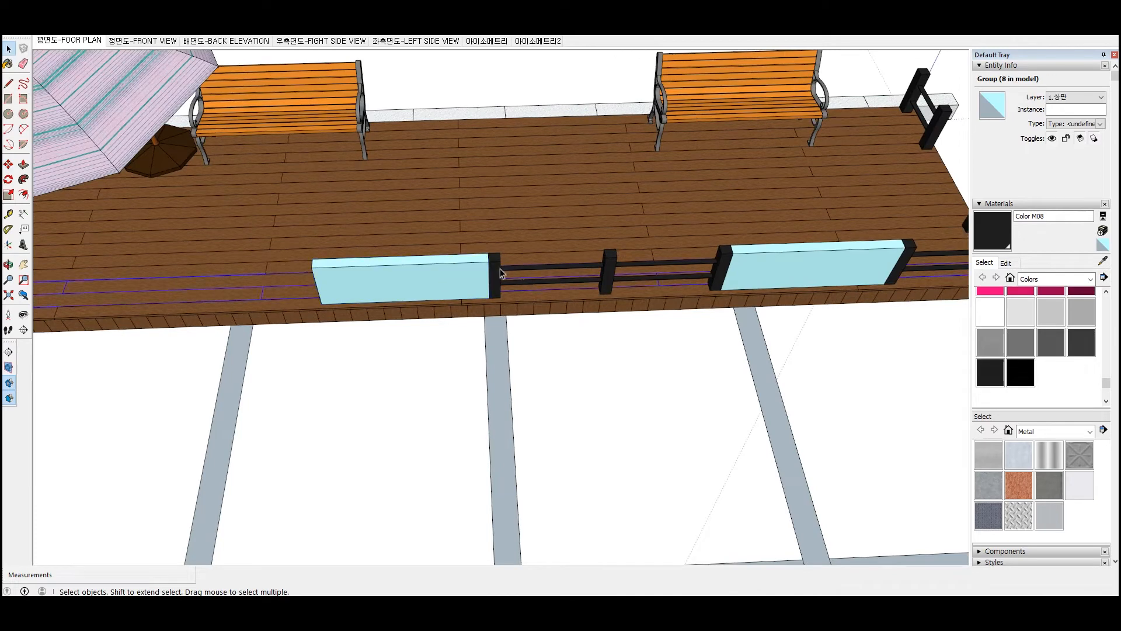
key(m)
scroll(610, 267, up, 3)
click(603, 235)
key(ctrl)
click(381, 240)
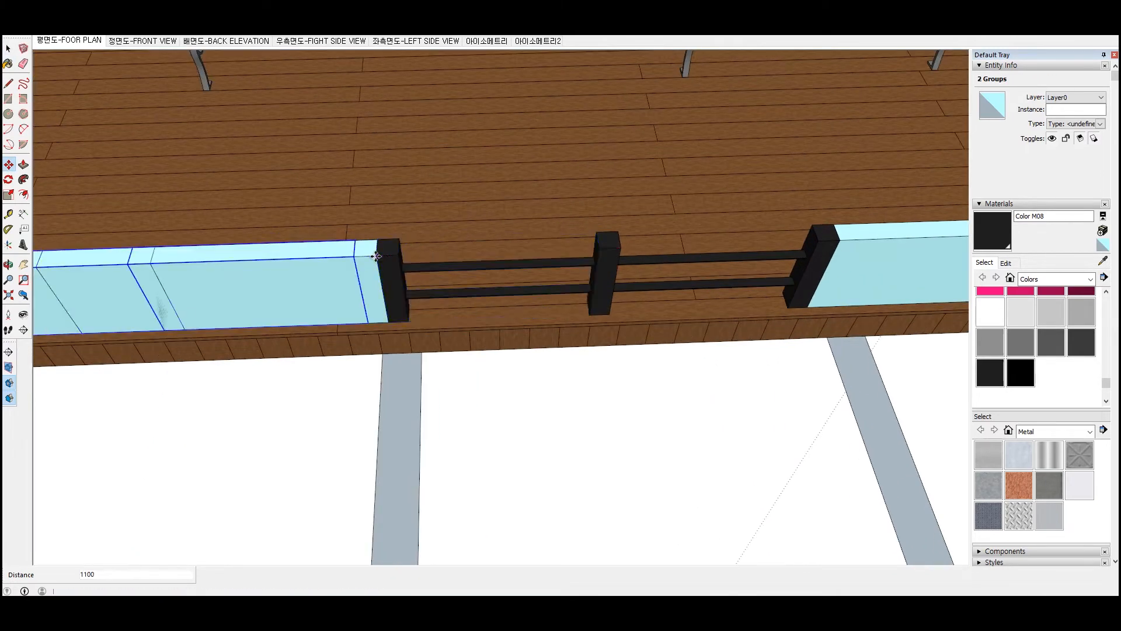
scroll(447, 257, down, 4)
key(space)
click(290, 280)
key(Delete)
Copy the railing section next to the first block along the front edge as two copies spaced 1100 mm apart
scroll(517, 259, down, 1)
scroll(327, 269, up, 2)
click(380, 265)
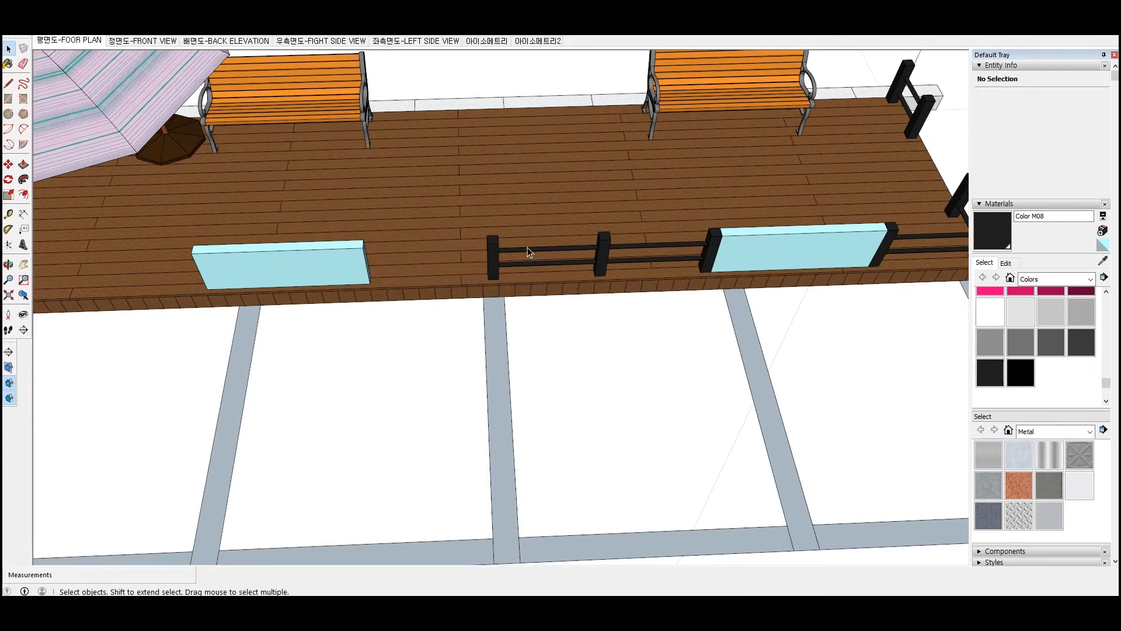
scroll(717, 242, up, 2)
click(710, 231)
key(ctrl)
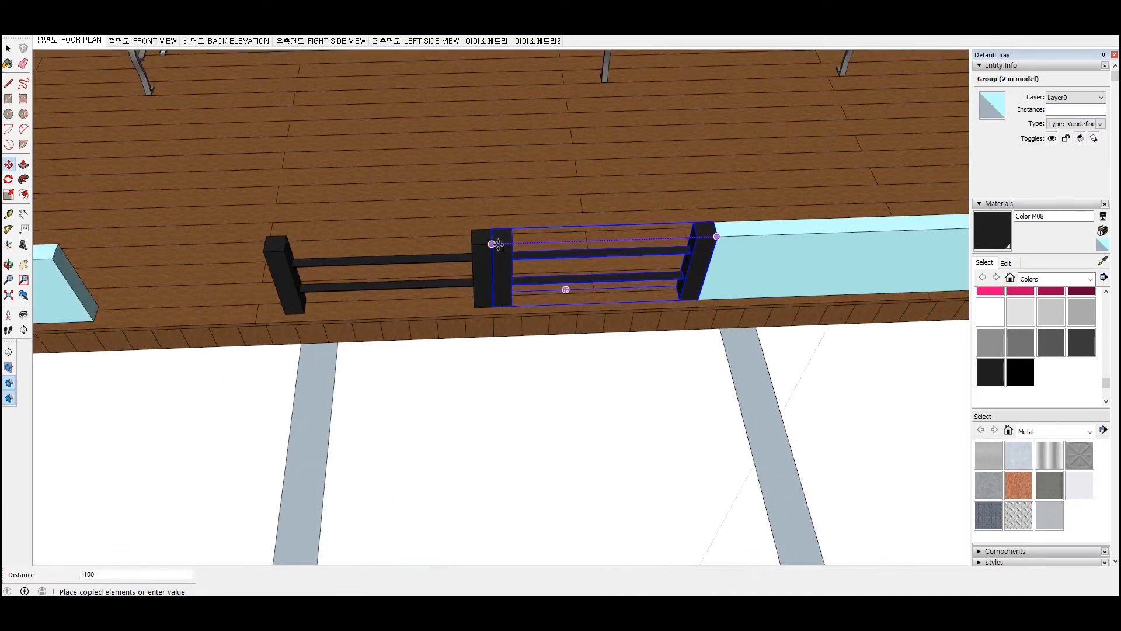
click(511, 242)
text(x2)
key(Return)
scroll(511, 242, down, 4)
scroll(343, 253, up, 4)
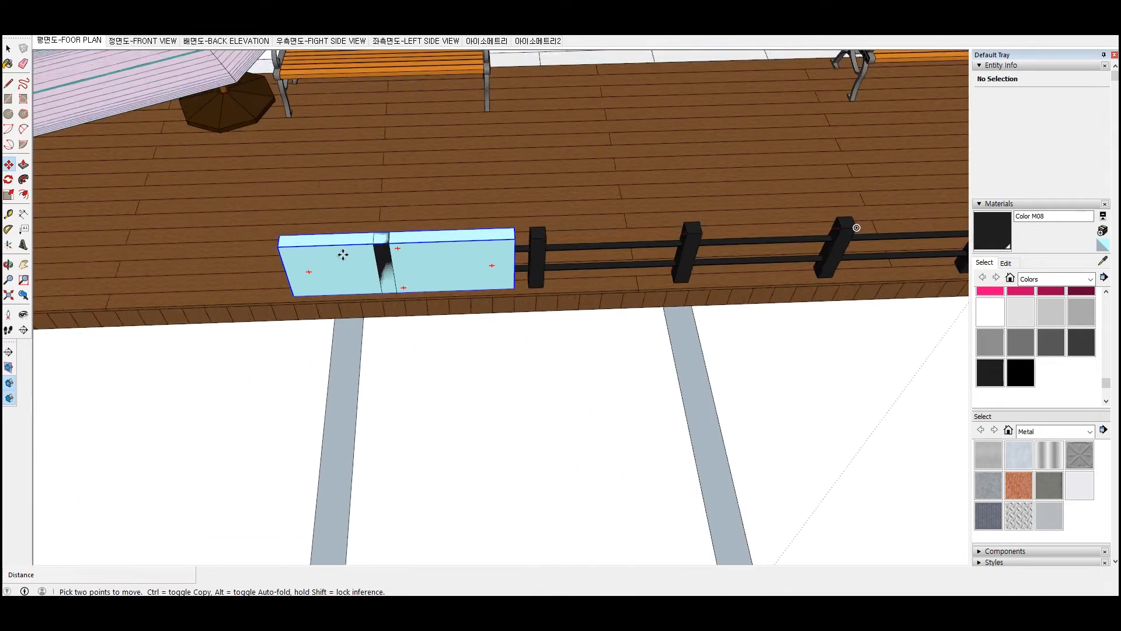
Move the overlapping block along the front edge until it sits flush against the end post of the railing run
key(space)
click(492, 250)
key(m)
scroll(547, 246, up, 2)
click(604, 220)
click(269, 232)
scroll(654, 235, down, 6)
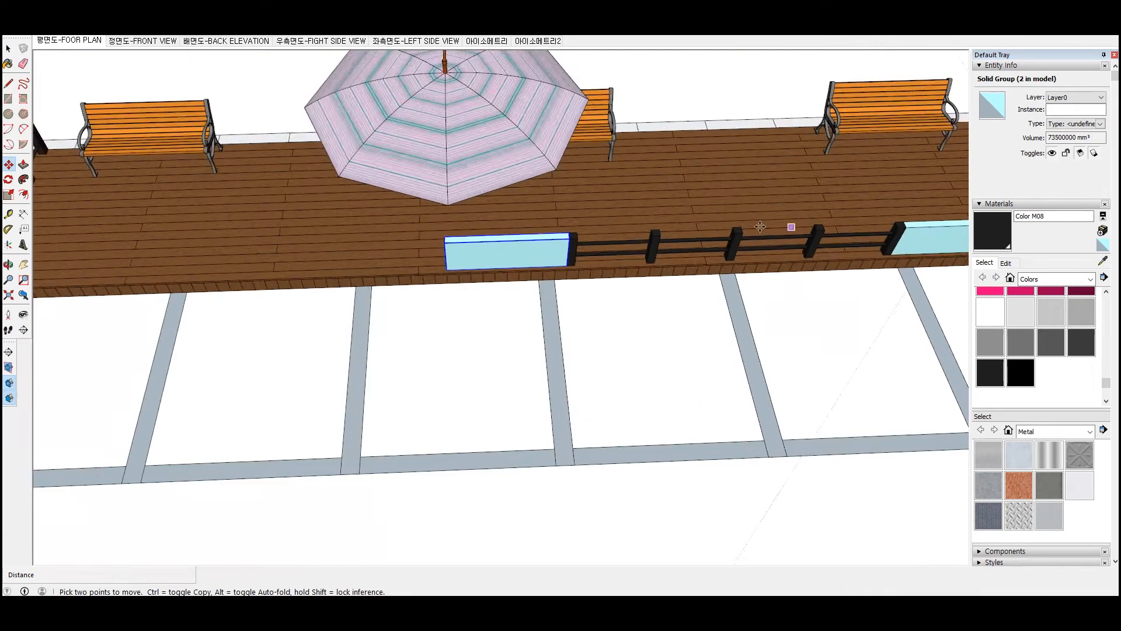
Copy a railing section to the free end of the block so its end post meets the block
scroll(528, 251, up, 1)
key(space)
click(548, 261)
shift+click(597, 217)
scroll(601, 218, up, 2)
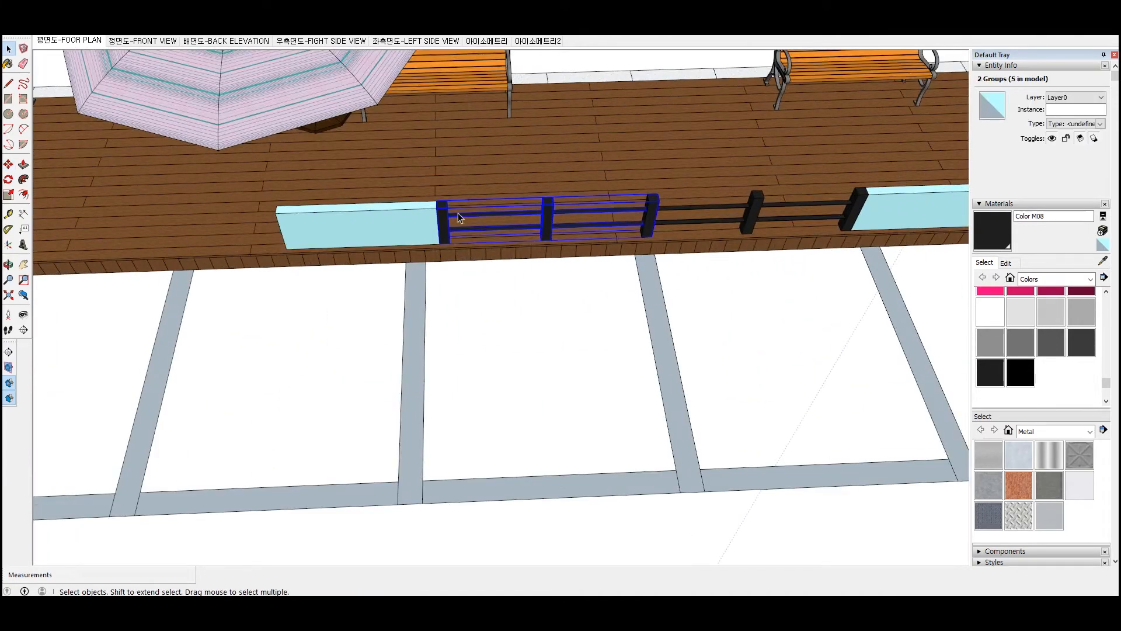
scroll(578, 234, up, 3)
key(ctrl)
click(533, 206)
scroll(543, 214, down, 4)
scroll(303, 225, up, 3)
click(303, 217)
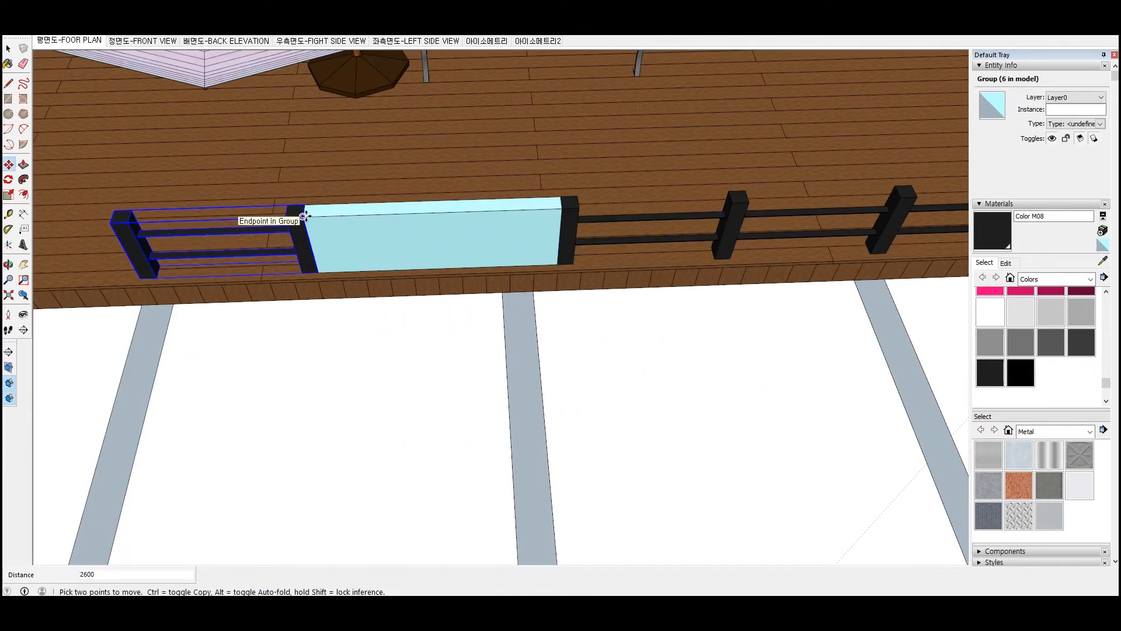
Array the copied railing section end to end along the front edge with three more copies
key(ctrl)
click(303, 216)
text(x4)
key(Return)
scroll(501, 288, down, 6)
scroll(446, 268, up, 5)
Copy the block 4600 mm along the front edge, past the first three sections of the new railing run
key(space)
click(523, 293)
key(m)
key(ctrl)
click(645, 269)
scroll(637, 272, down, 4)
scroll(412, 282, up, 4)
click(436, 278)
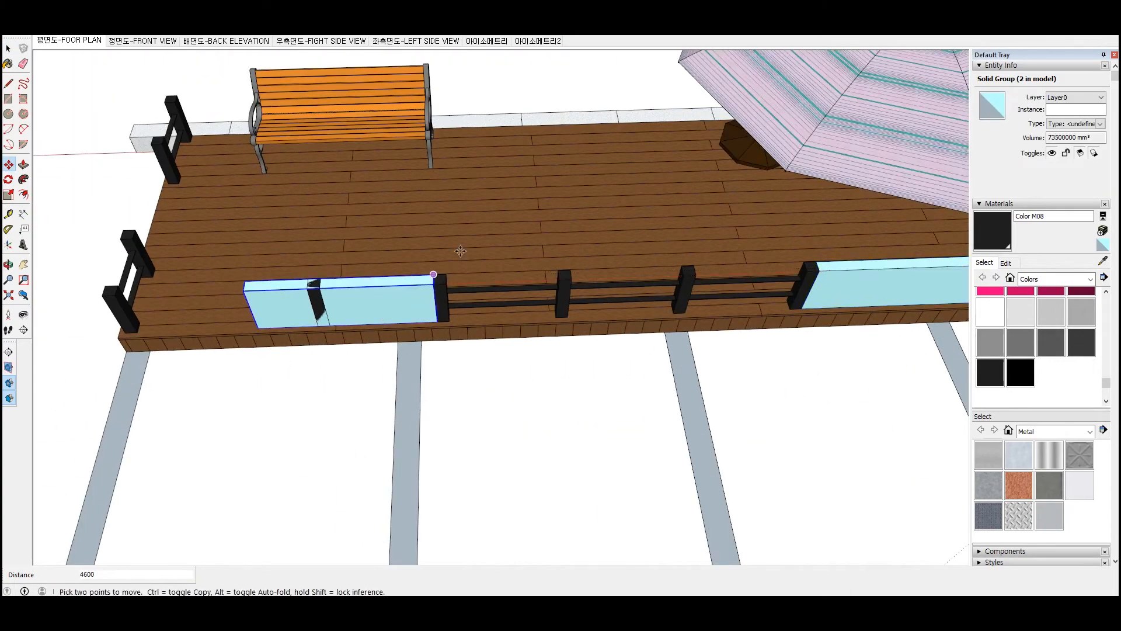
Move the railing section overlapping the copied block to the deck's front corner, between the corner and the block's free end
key(space)
scroll(246, 251, up, 4)
click(294, 250)
scroll(295, 250, down, 3)
scroll(680, 288, up, 4)
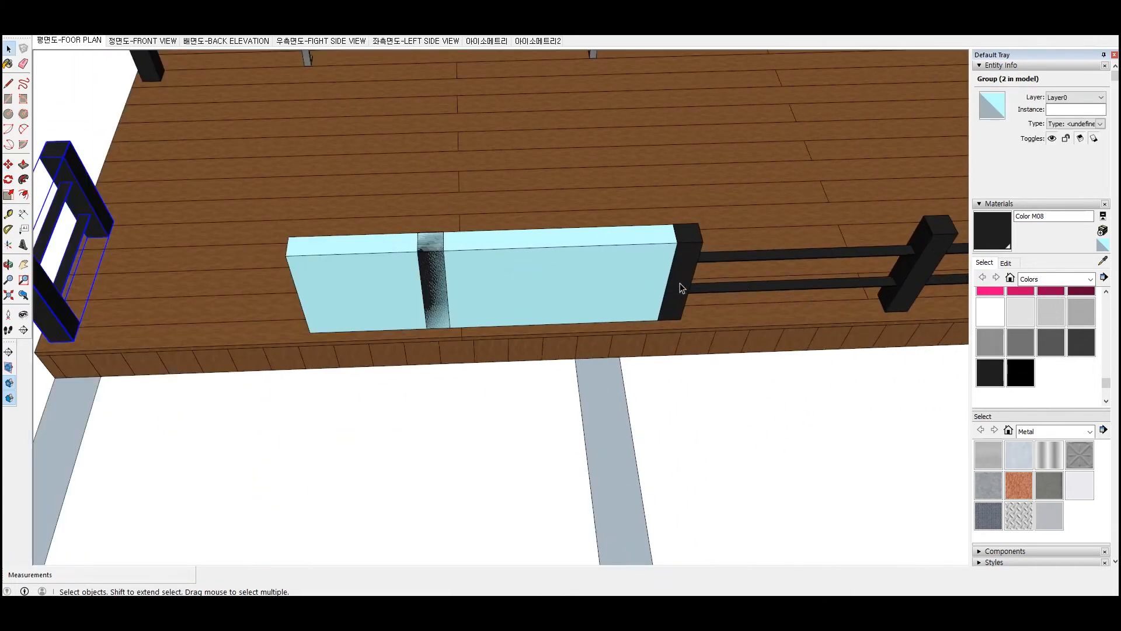
click(444, 257)
scroll(231, 281, down, 4)
scroll(274, 258, up, 4)
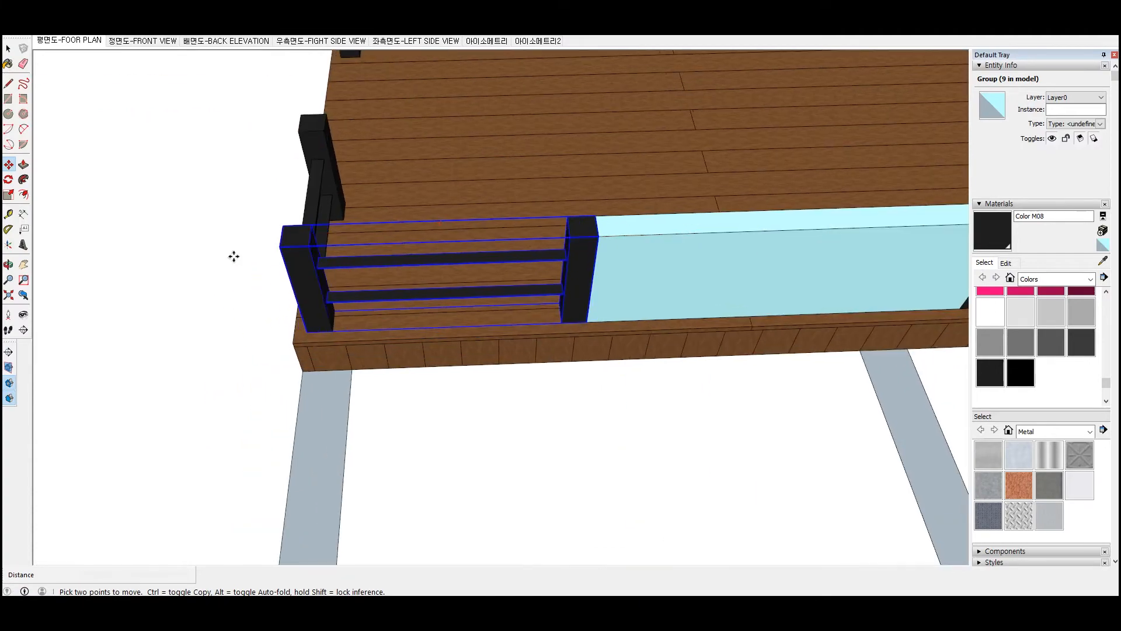
Delete the solid blocks between the front-edge railing runs to leave open gaps
key(space)
click(234, 256)
scroll(330, 270, down, 6)
scroll(496, 204, up, 3)
click(396, 234)
key(Delete)
scroll(514, 211, down, 2)
click(836, 211)
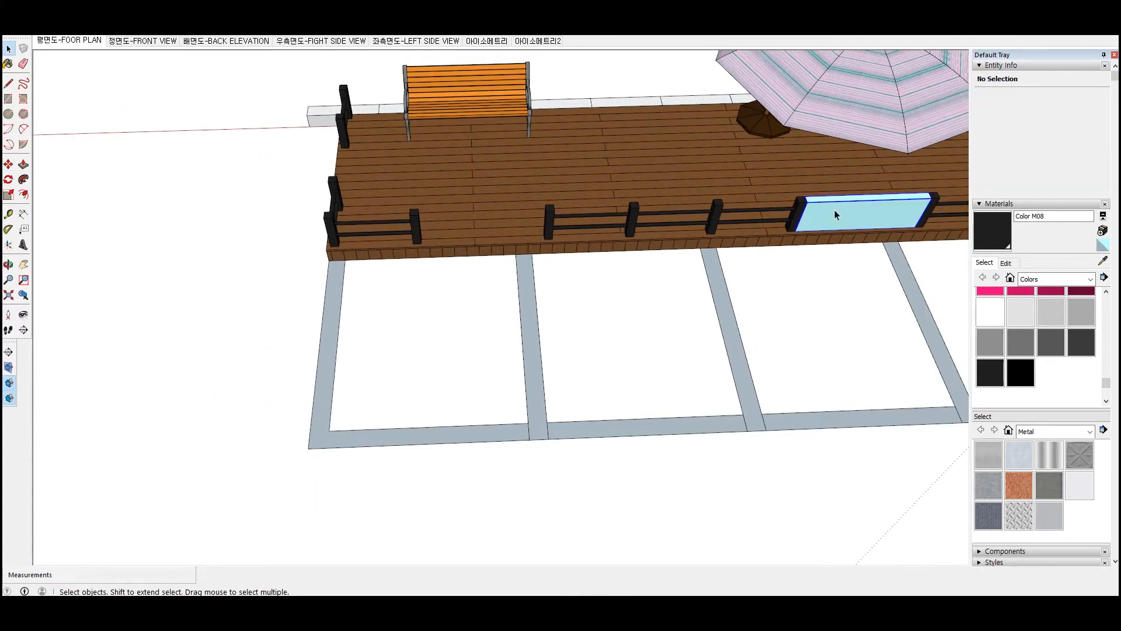
scroll(836, 215, down, 5)
scroll(688, 173, up, 5)
Move the umbrella 200 mm on the deck
middle_drag(688, 173, 847, 211)
scroll(288, 240, up, 4)
click(288, 242)
scroll(289, 241, down, 3)
key(m)
click(368, 243)
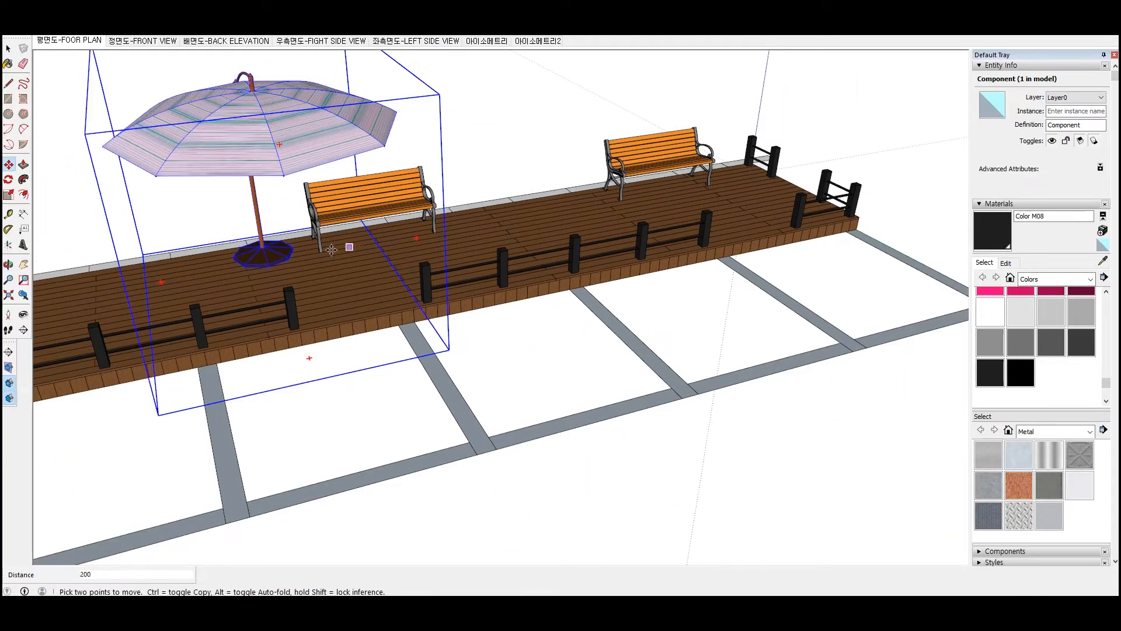
middle_drag(528, 256, 393, 211)
Show the floor plan view and shift the middle bench slightly along the curb
key(space)
click(570, 199)
middle_drag(571, 199, 689, 251)
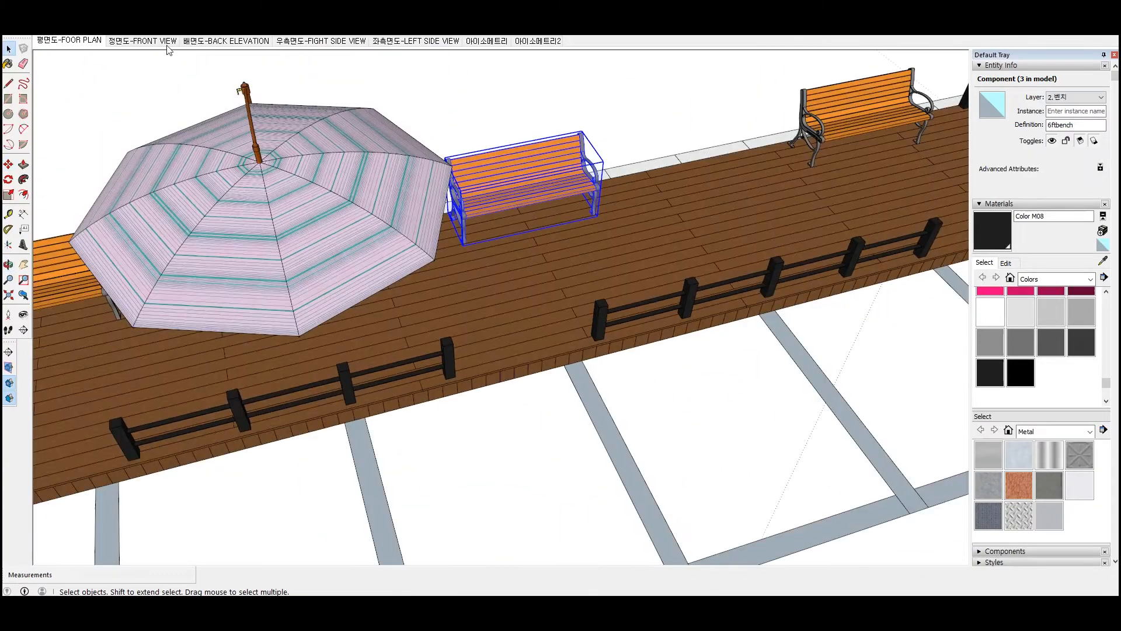
click(76, 41)
scroll(400, 207, down, 3)
scroll(494, 325, up, 2)
scroll(316, 263, down, 3)
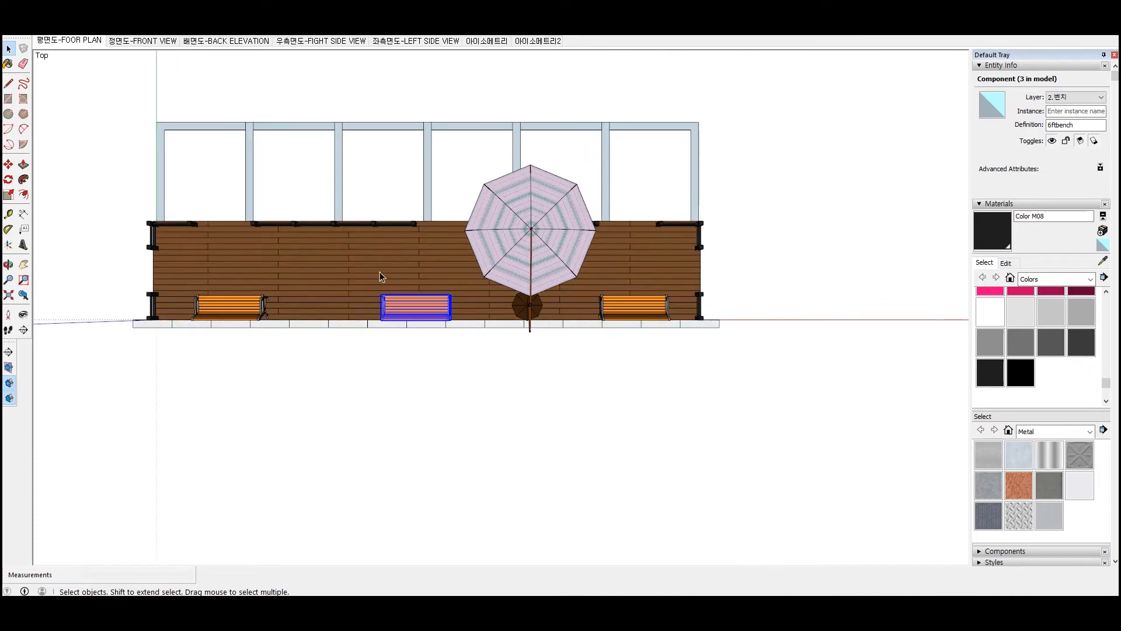
key(m)
click(376, 271)
click(398, 273)
key(space)
Delete the extra end section of the four-section front railing run on the side facing the middle gap
middle_drag(398, 273, 494, 331)
click(526, 373)
scroll(494, 331, up, 1)
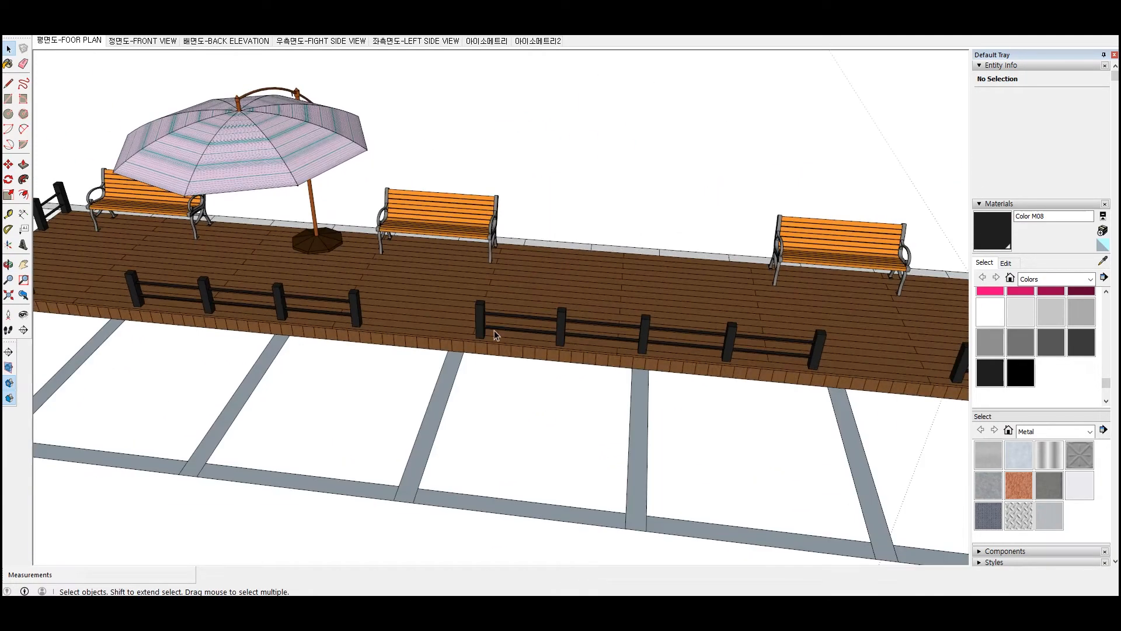
key(Delete)
Move the middle bench about 610 mm farther along the curb and check its position from the top
click(439, 219)
key(m)
click(439, 300)
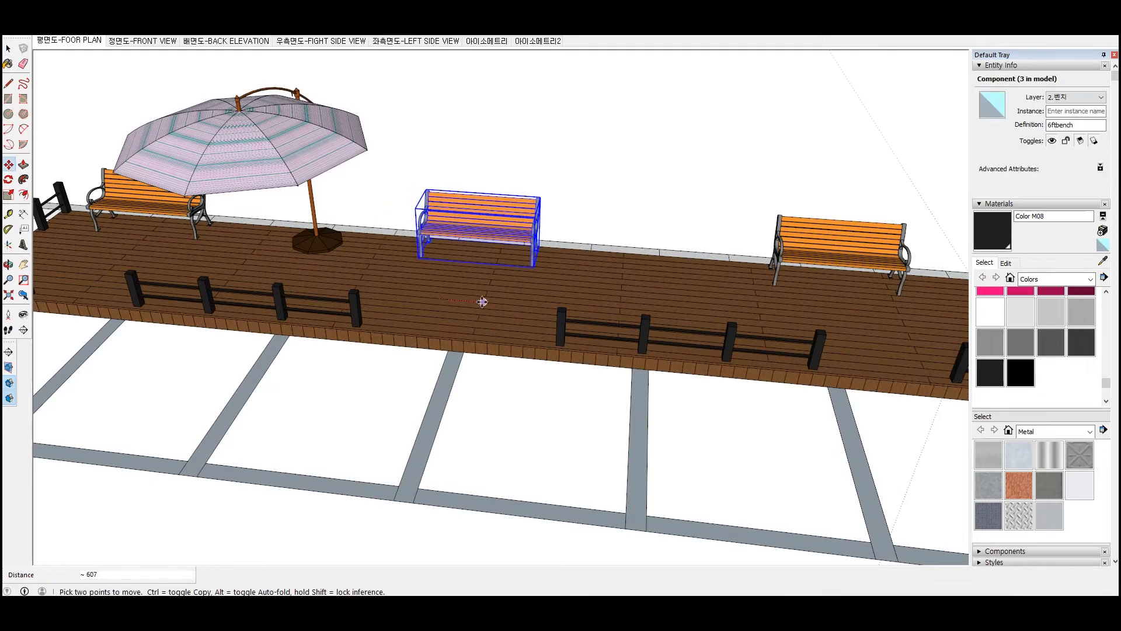
click(485, 303)
scroll(484, 303, down, 3)
key(F2)
scroll(544, 319, up, 3)
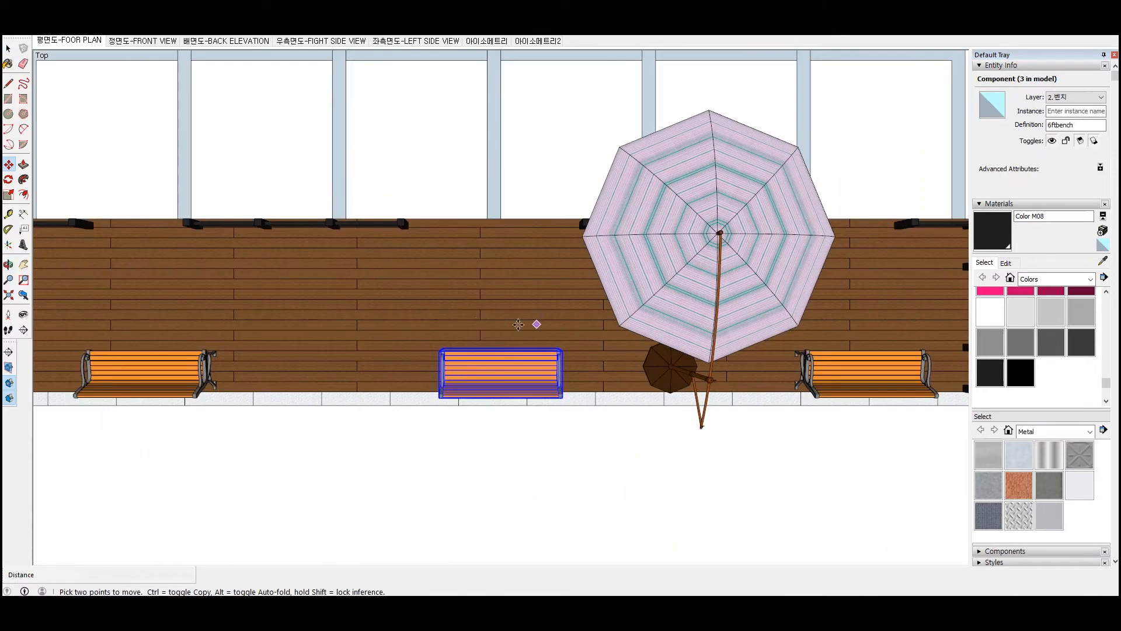
Deselect the bench and switch the top view to parallel projection
key(space)
click(529, 429)
scroll(613, 313, down, 2)
scroll(196, 345, up, 2)
click(75, 30)
click(108, 82)
scroll(584, 298, down, 2)
scroll(374, 318, up, 2)
Move the end bench farthest from the umbrella along the curb toward its end of the deck
click(472, 357)
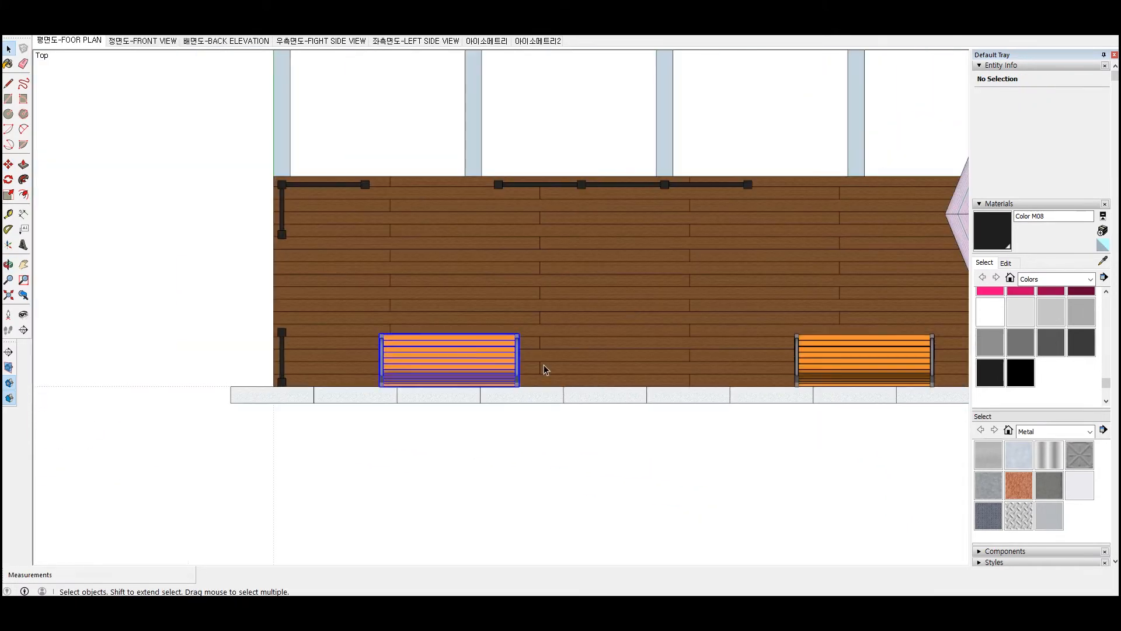
scroll(316, 336, down, 5)
scroll(557, 337, up, 7)
scroll(500, 356, down, 1)
key(space)
click(638, 469)
click(513, 373)
key(m)
click(646, 291)
scroll(628, 293, down, 2)
click(440, 333)
key(space)
scroll(508, 342, up, 2)
click(509, 343)
scroll(682, 248, down, 2)
click(682, 247)
key(m)
click(288, 257)
key(Escape)
key(space)
scroll(569, 309, down, 2)
scroll(575, 310, up, 2)
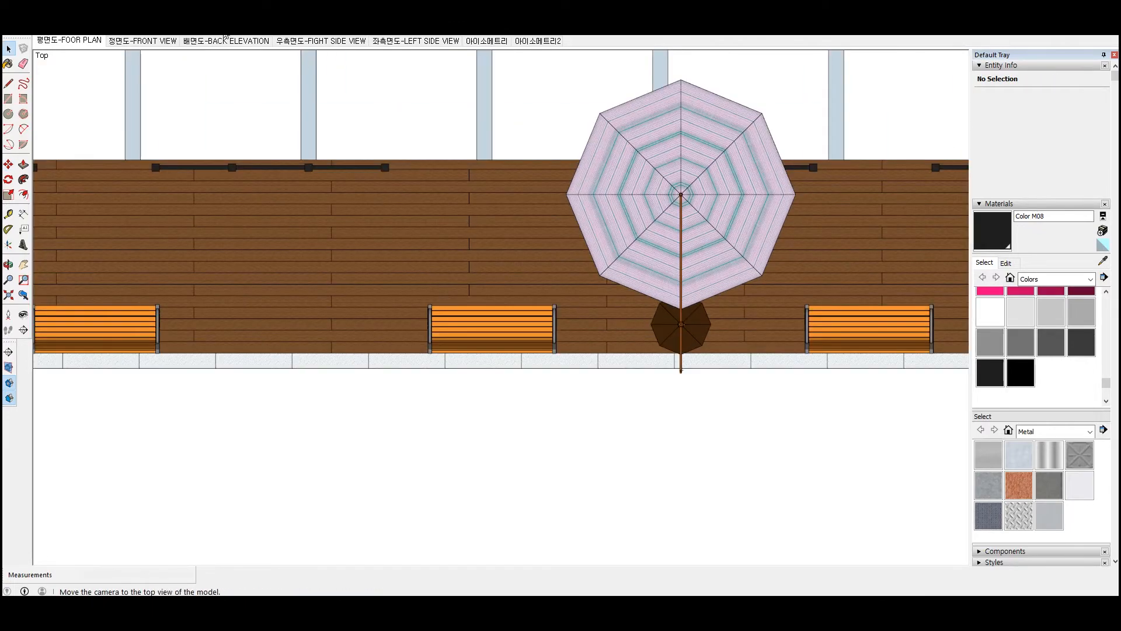
Show the second isometric scene and copy the umbrella along the deck to between the middle bench and the far end bench
scroll(338, 186, up, 1)
click(130, 37)
click(538, 41)
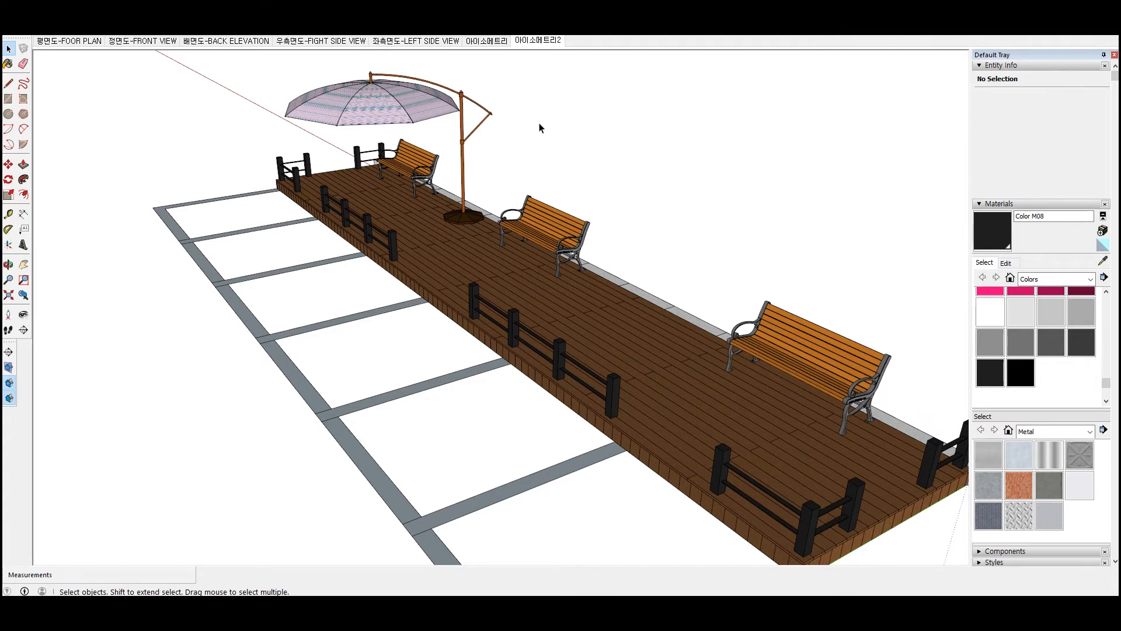
middle_drag(540, 128, 85, 62)
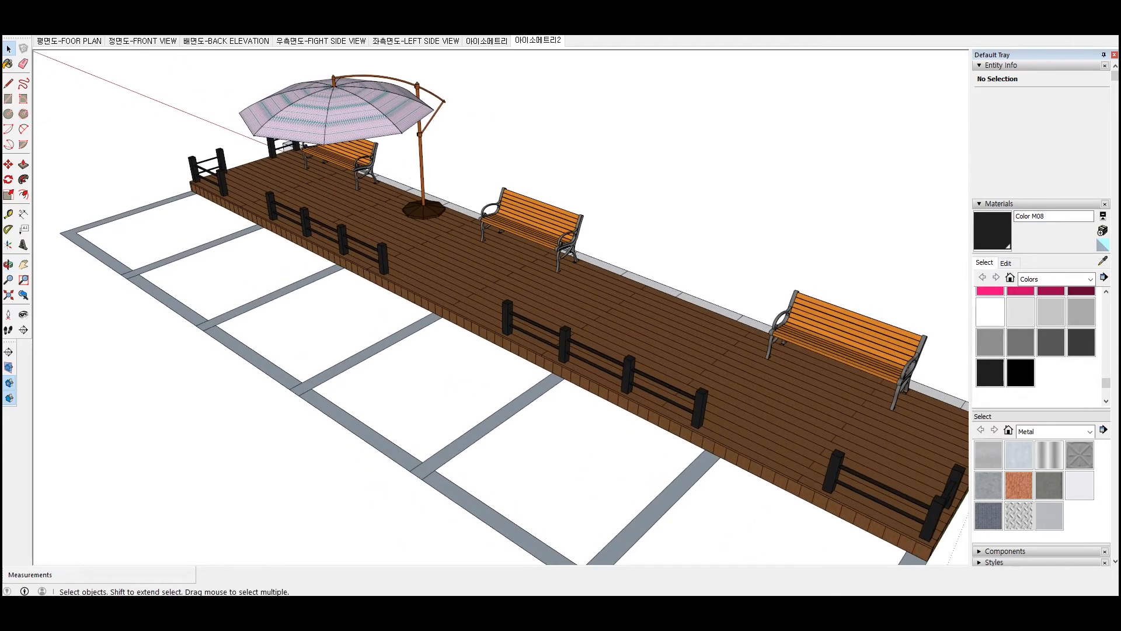
key(m)
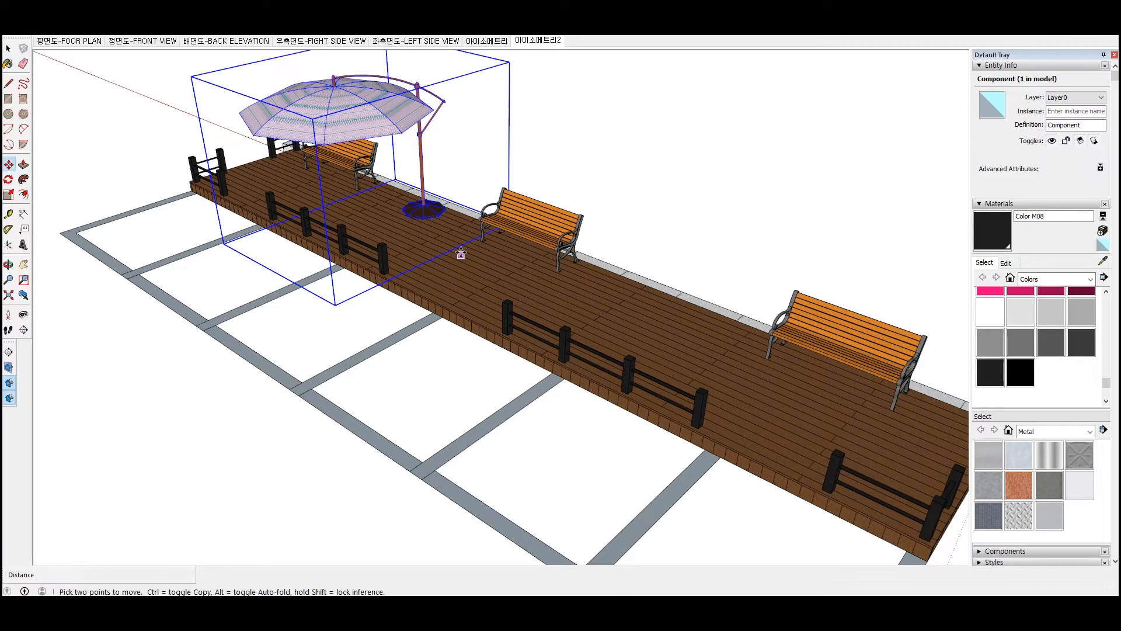
key(ctrl)
click(469, 269)
click(654, 292)
middle_drag(654, 292, 459, 317)
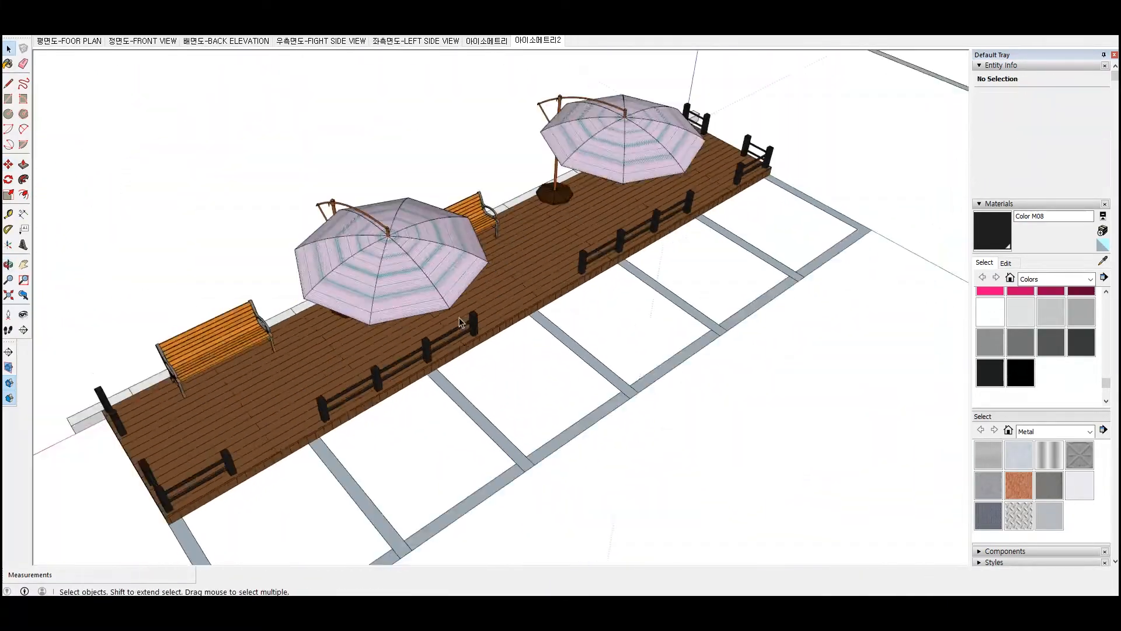
Rotate the original umbrella so its canopy extends lengthwise toward the nearest end of the deck
key(q)
scroll(374, 333, up, 5)
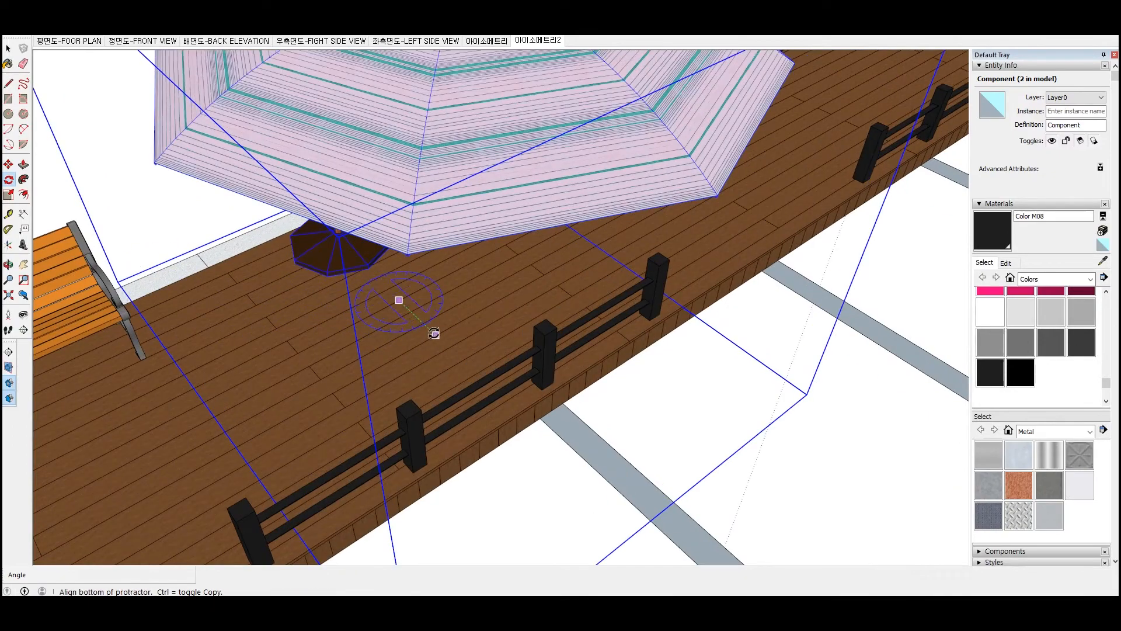
key(Escape)
scroll(350, 336, down, 3)
middle_drag(286, 336, 463, 250)
scroll(479, 283, up, 3)
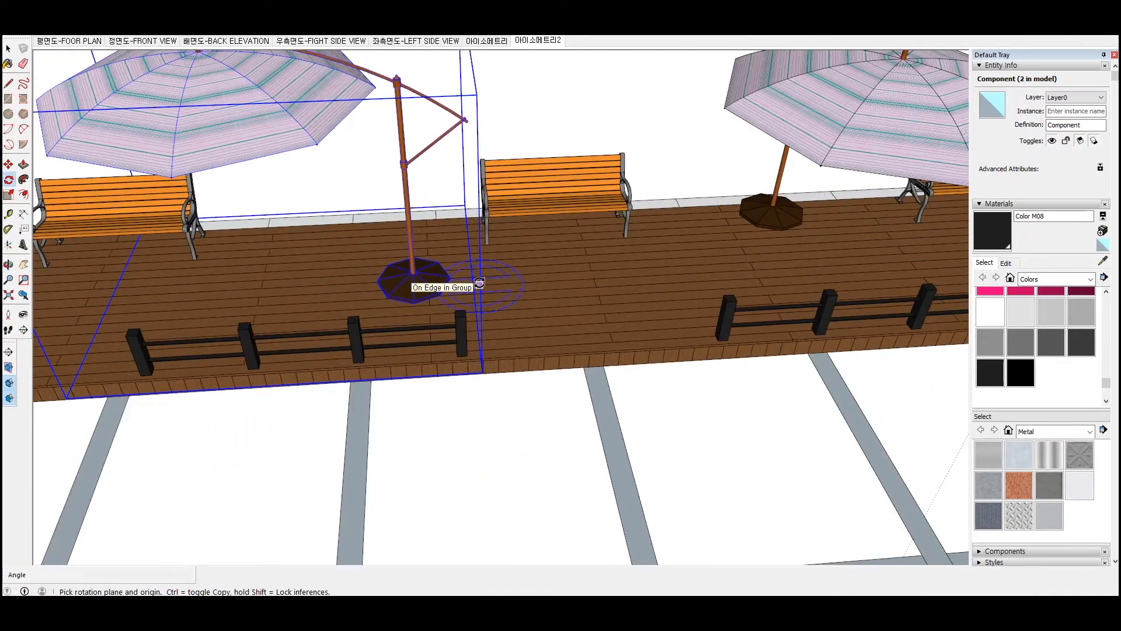
scroll(480, 282, down, 3)
middle_drag(243, 245, 306, 276)
Move the rotated umbrella by its base along the deck toward the end its canopy faces
key(m)
scroll(438, 286, up, 3)
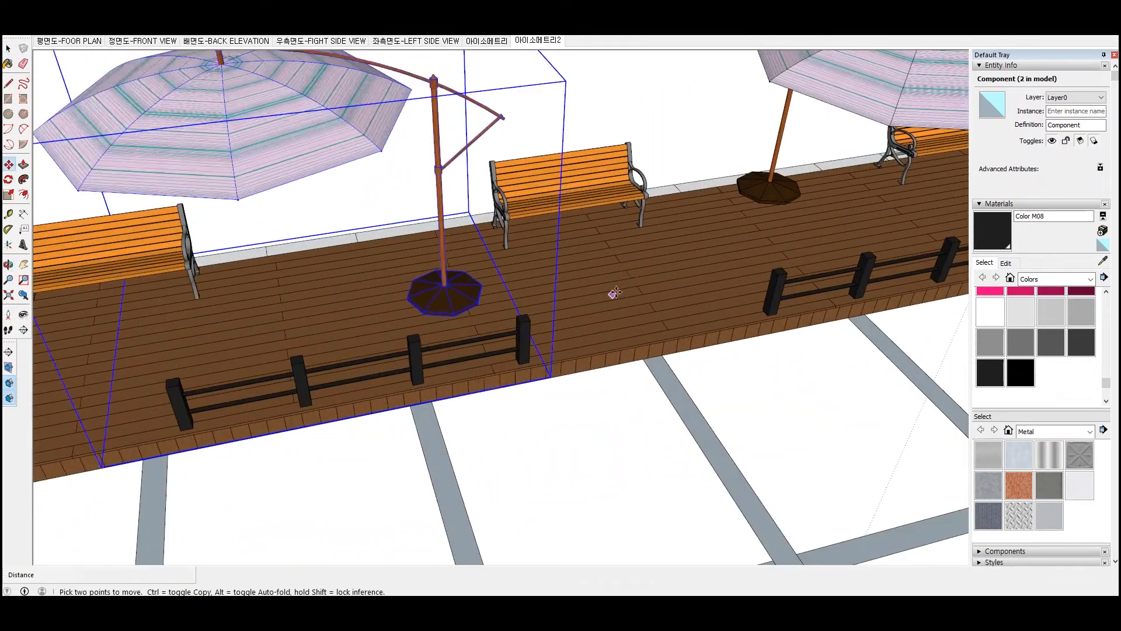
click(483, 305)
click(378, 320)
scroll(378, 321, down, 3)
middle_drag(374, 330, 409, 351)
scroll(409, 351, down, 3)
Rotate the copied umbrella so its canopy extends toward the opposite end of the deck
key(space)
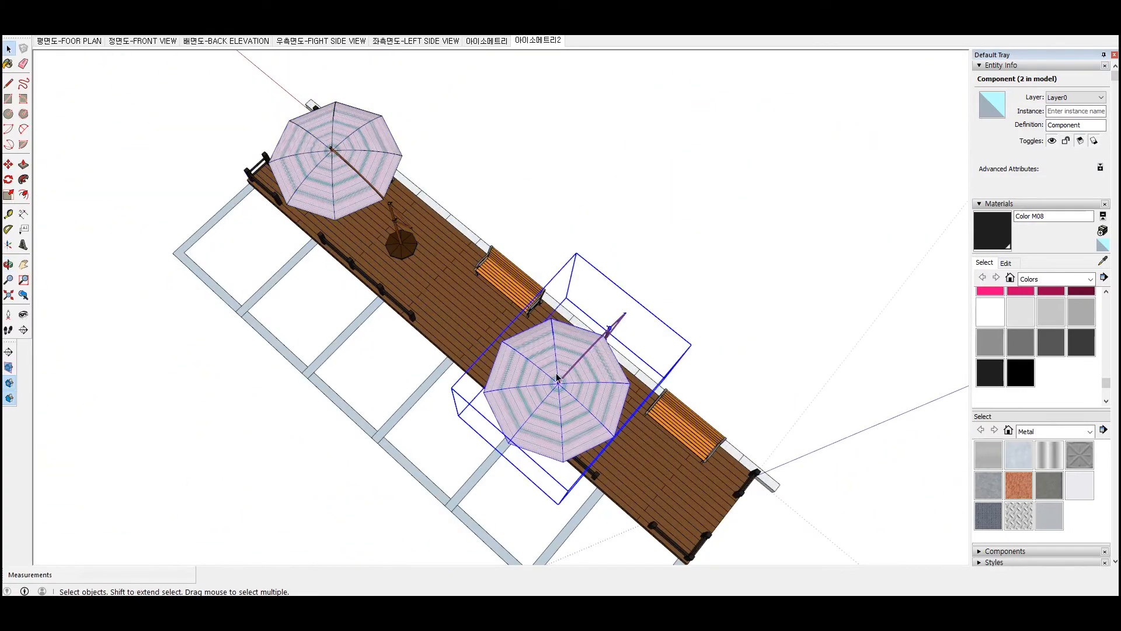
key(ctrl)
click(521, 279)
text(180)
key(Return)
key(space)
middle_drag(446, 365, 826, 183)
Fine-position the umbrellas by their bases on the deck, shifting the original one about 50 mm
scroll(660, 280, up, 4)
middle_drag(672, 303, 409, 246)
scroll(430, 287, up, 5)
middle_drag(458, 307, 422, 263)
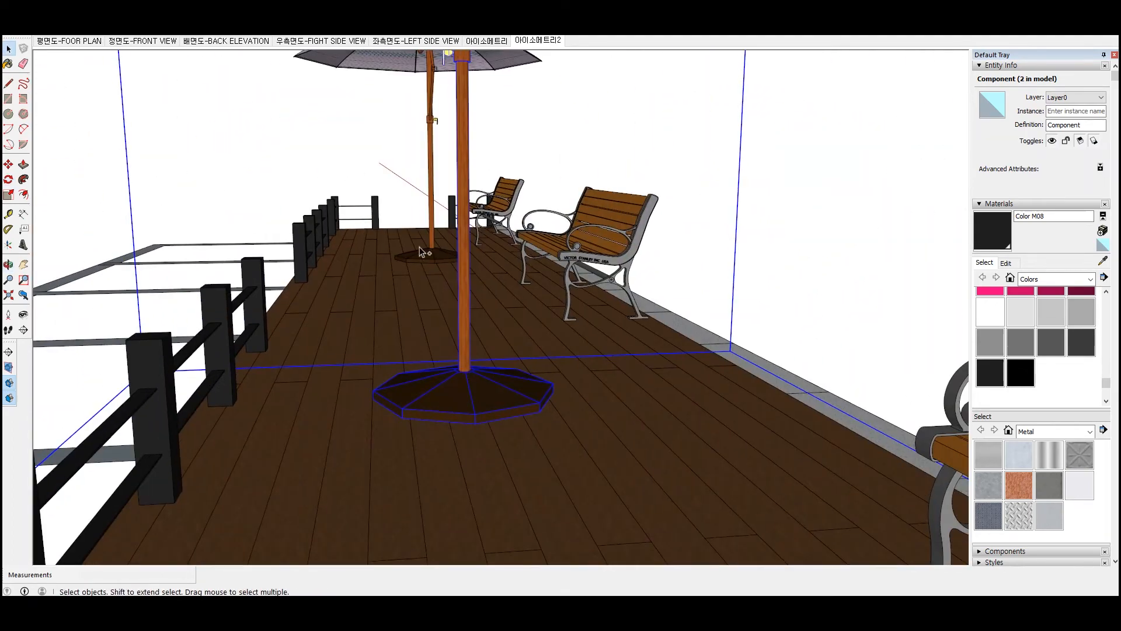
click(527, 374)
click(471, 415)
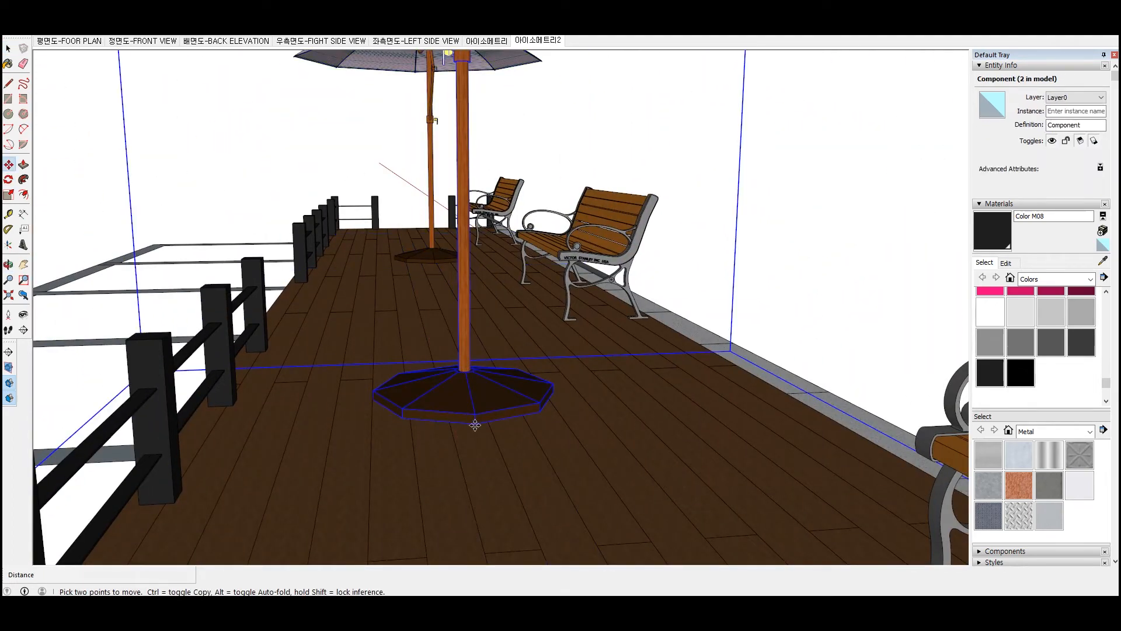
key(space)
middle_drag(475, 420, 435, 266)
click(427, 263)
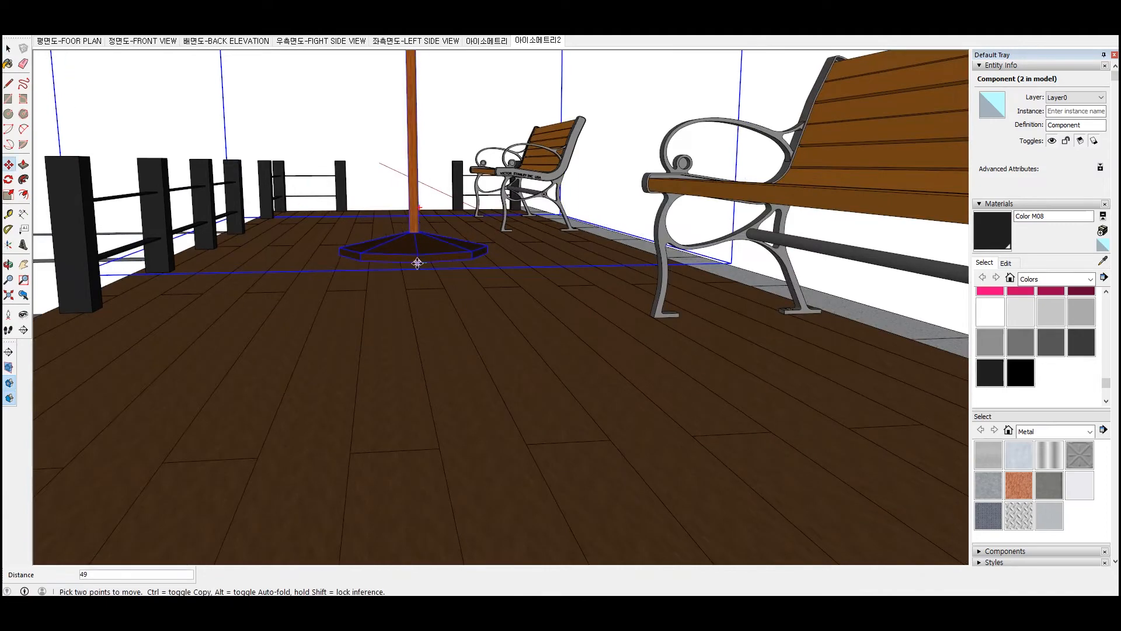
click(402, 261)
scroll(402, 261, down, 5)
key(space)
click(514, 169)
middle_drag(514, 170, 826, 465)
scroll(826, 466, down, 4)
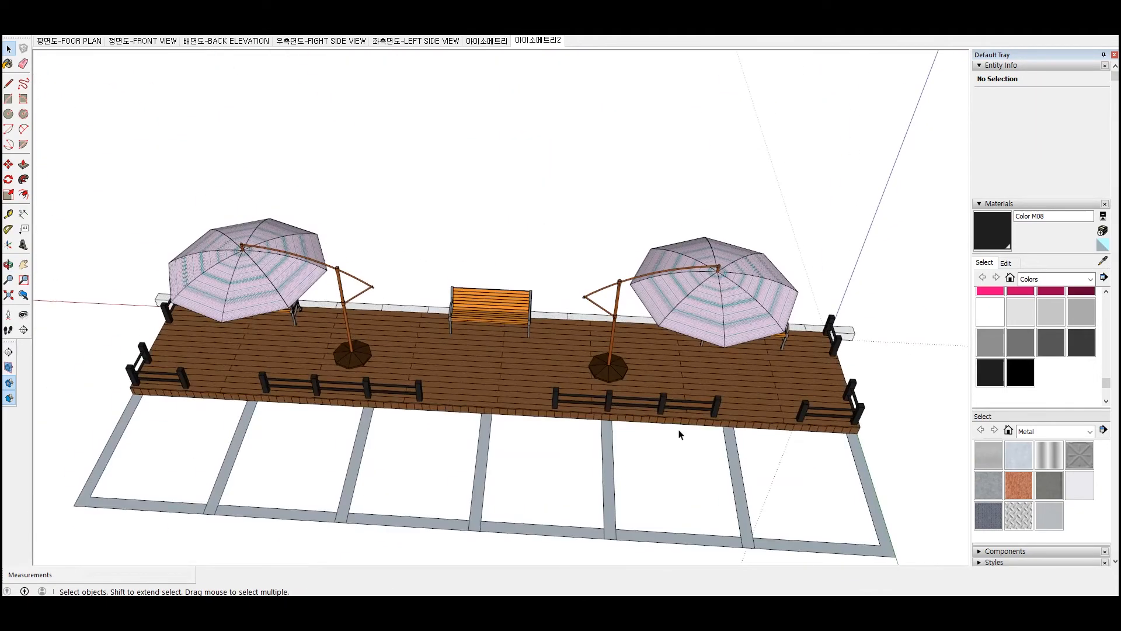
middle_drag(680, 431, 408, 383)
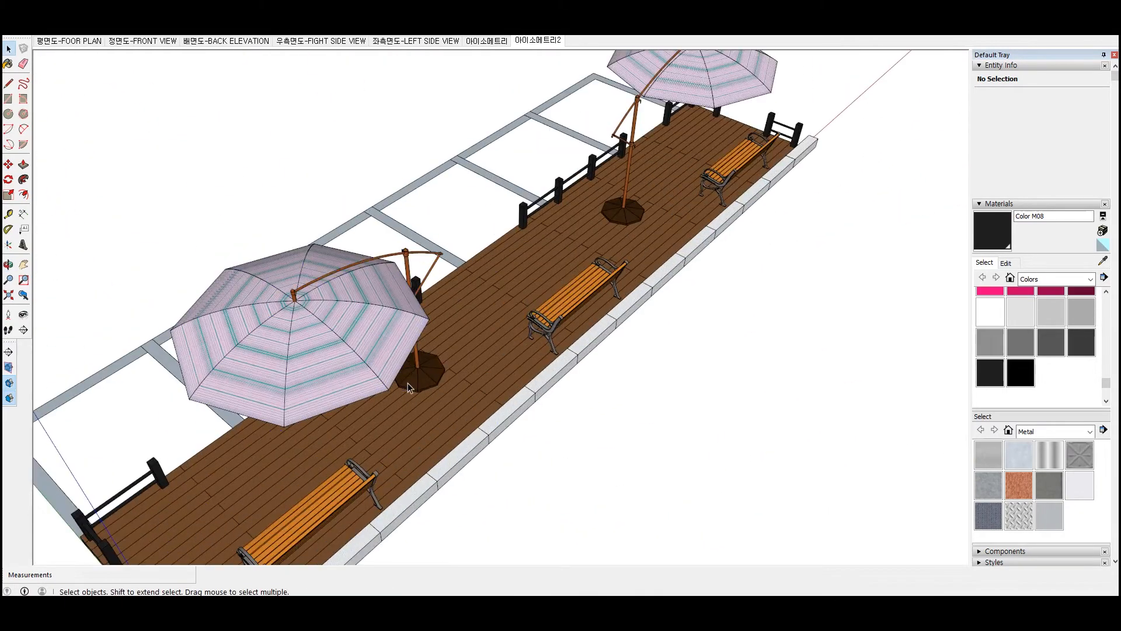
Adjust the positions of both umbrellas on the deck, each standing between the middle bench and an end bench
key(m)
click(465, 425)
click(358, 460)
middle_drag(358, 461, 594, 391)
key(space)
click(594, 392)
key(m)
click(604, 388)
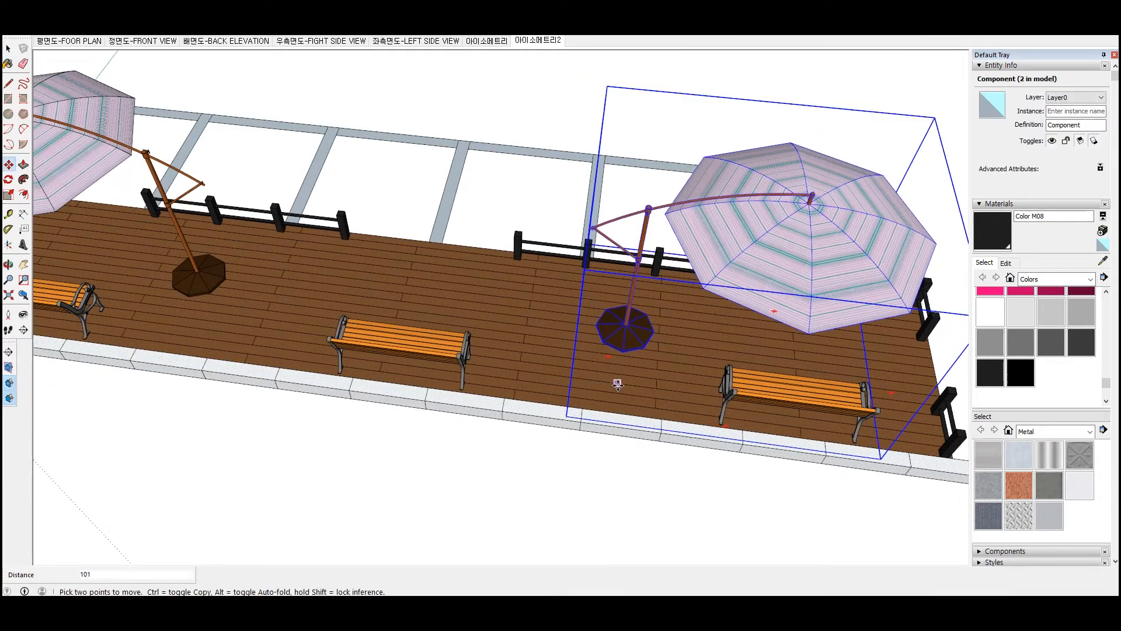
click(513, 381)
key(space)
middle_drag(514, 381, 670, 431)
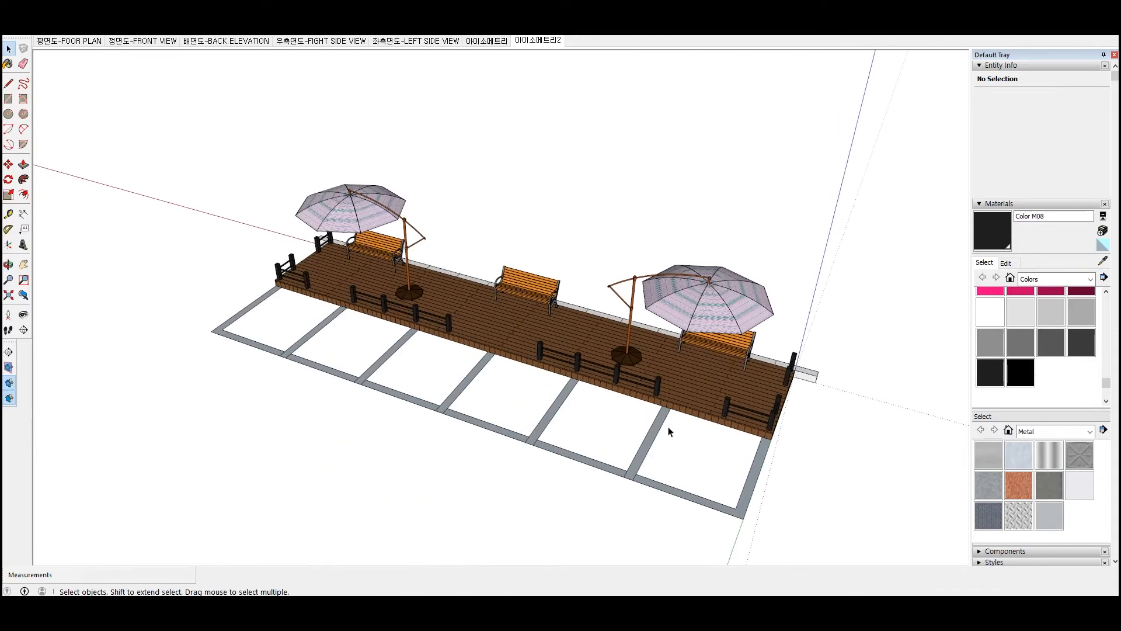
middle_drag(633, 353, 568, 275)
scroll(296, 233, up, 3)
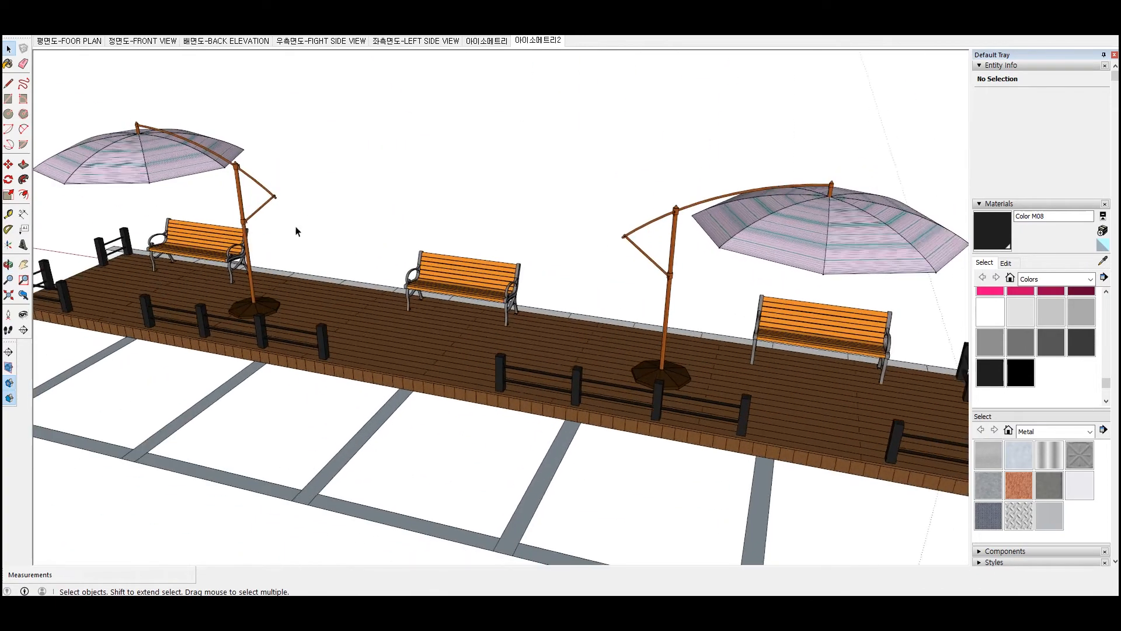
middle_drag(296, 233, 311, 296)
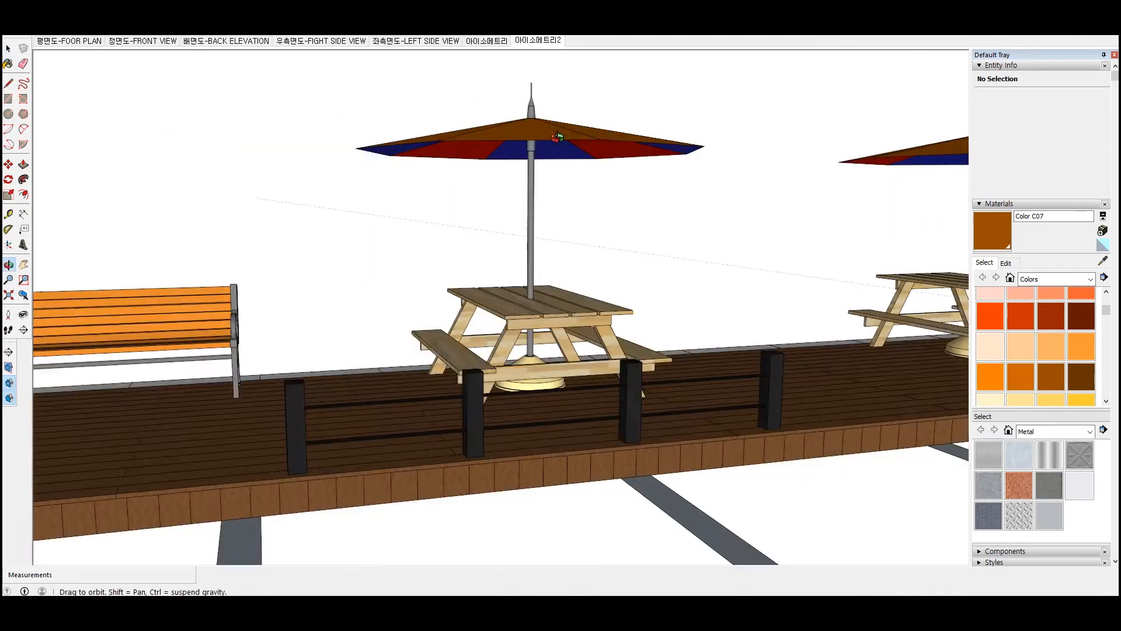
Open the picnic-table umbrella group and paint the red and blue canopy underside segments with Color C07
mouse_move(549, 175)
middle_down()
mouse_move(701, 180)
mouse_move(543, 145)
mouse_move(550, 163)
middle_up()
click(550, 163)
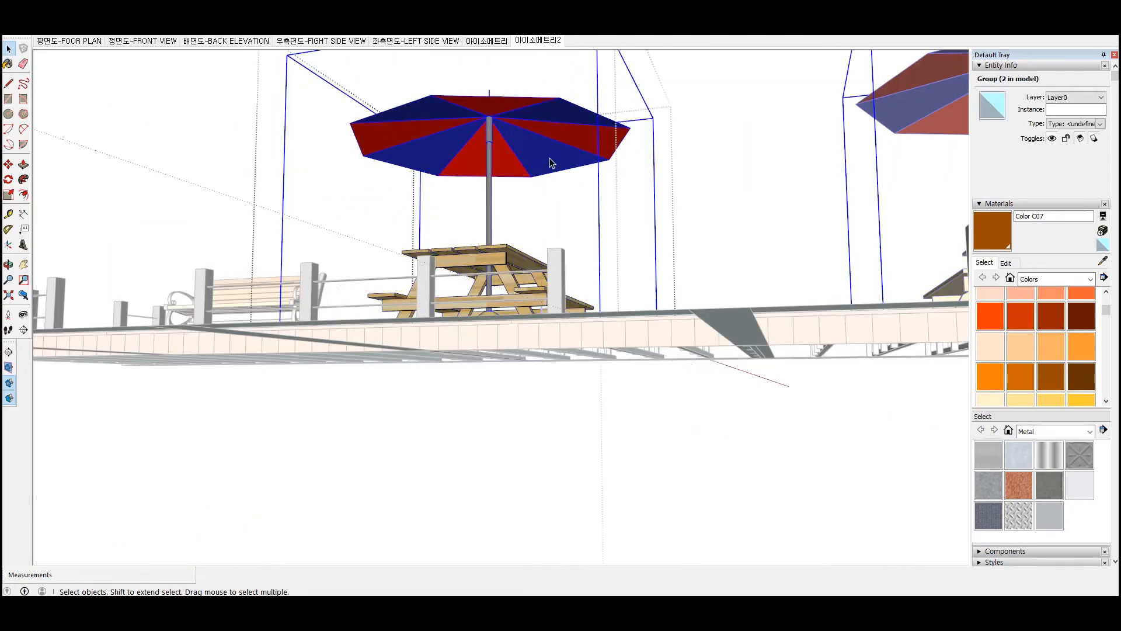
double_click(550, 162)
click(556, 114)
click(413, 113)
click(426, 153)
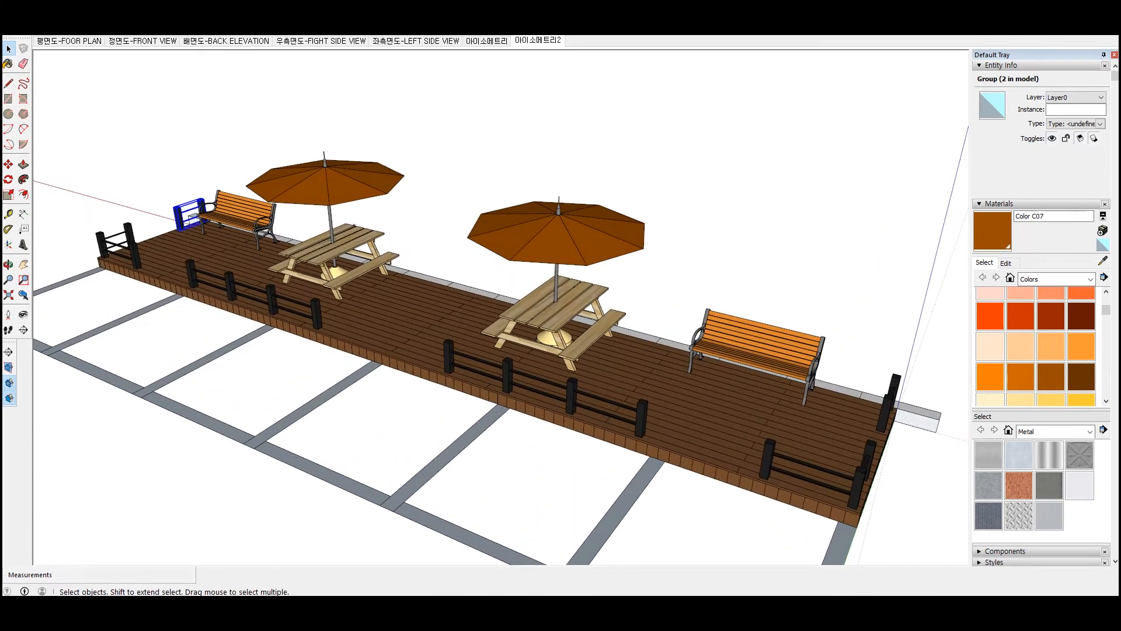
Save the model as a new file named 학생휴게공간3안
click(11, 12)
click(101, 64)
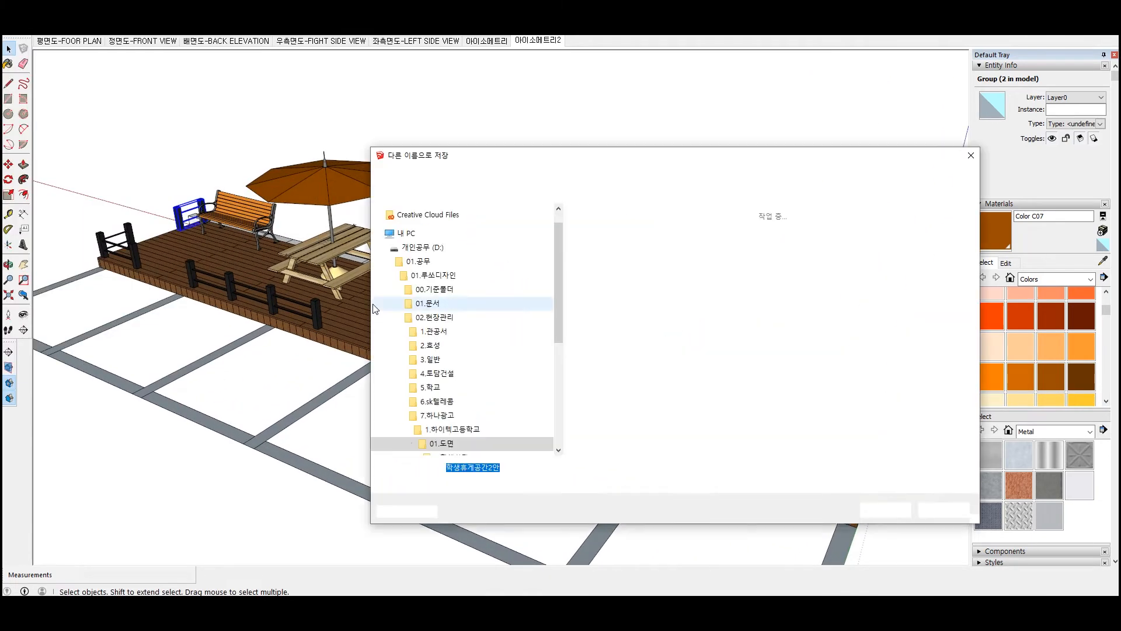
click(495, 468)
key(BackSpace)
text(3)
key(Return)
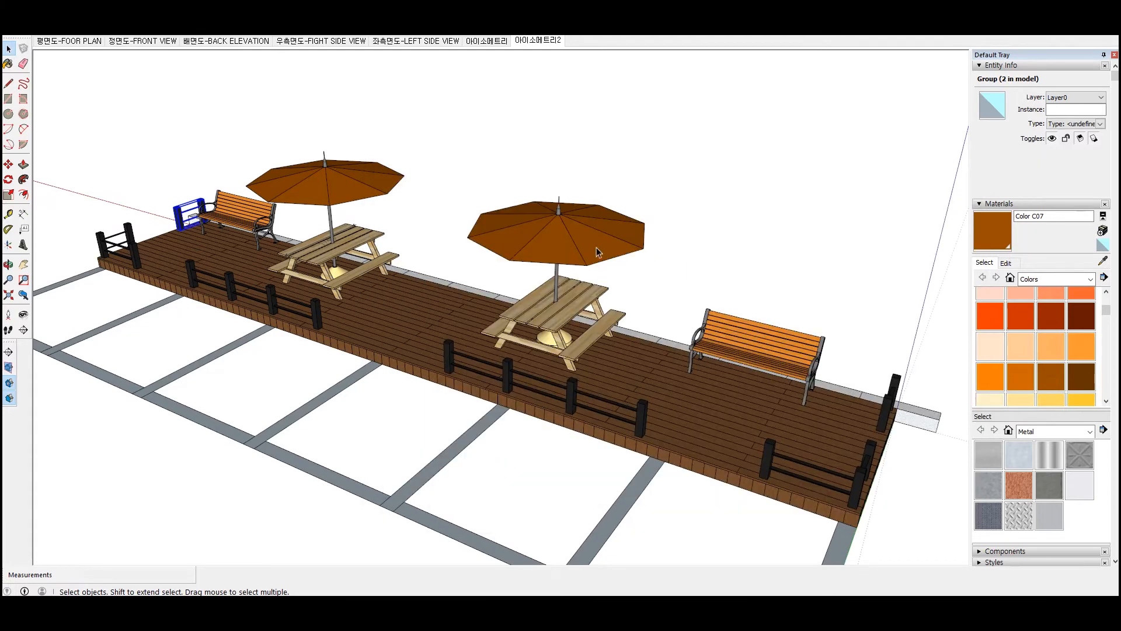
Delete the selected part inside the picnic table component
click(544, 184)
scroll(433, 241, down, 1)
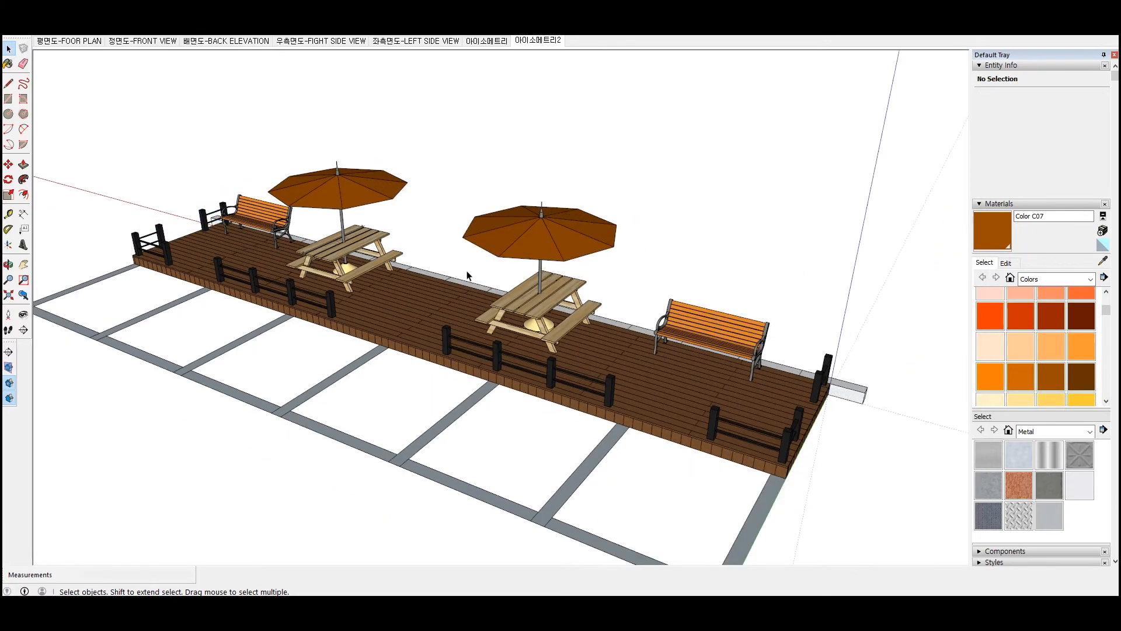
middle_drag(433, 241, 405, 199)
scroll(322, 239, up, 6)
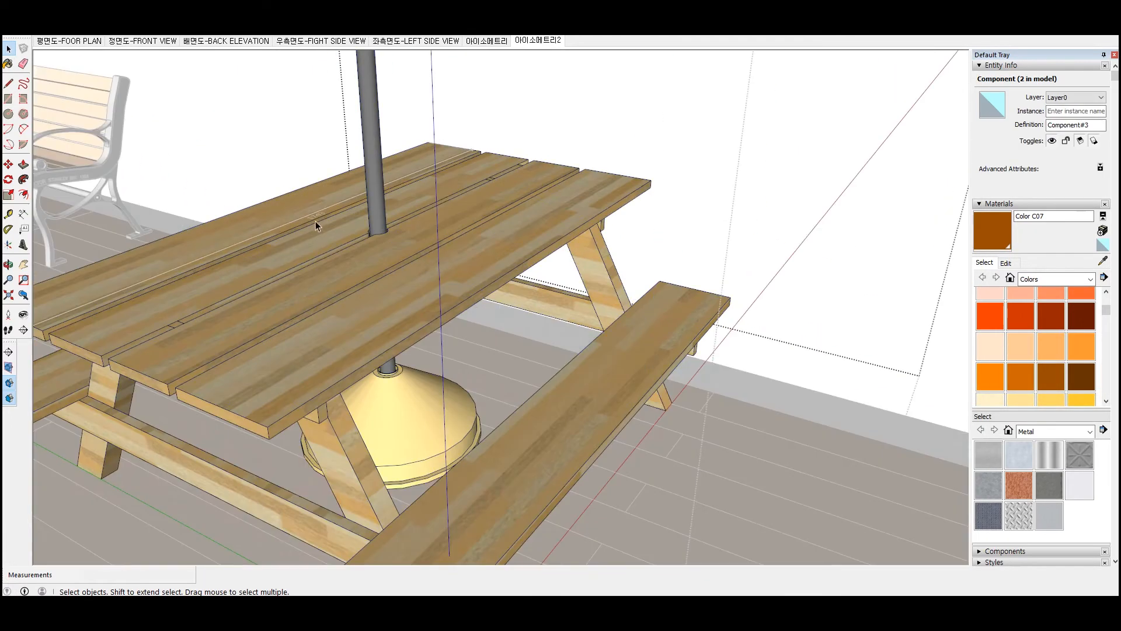
key(Delete)
scroll(663, 280, down, 10)
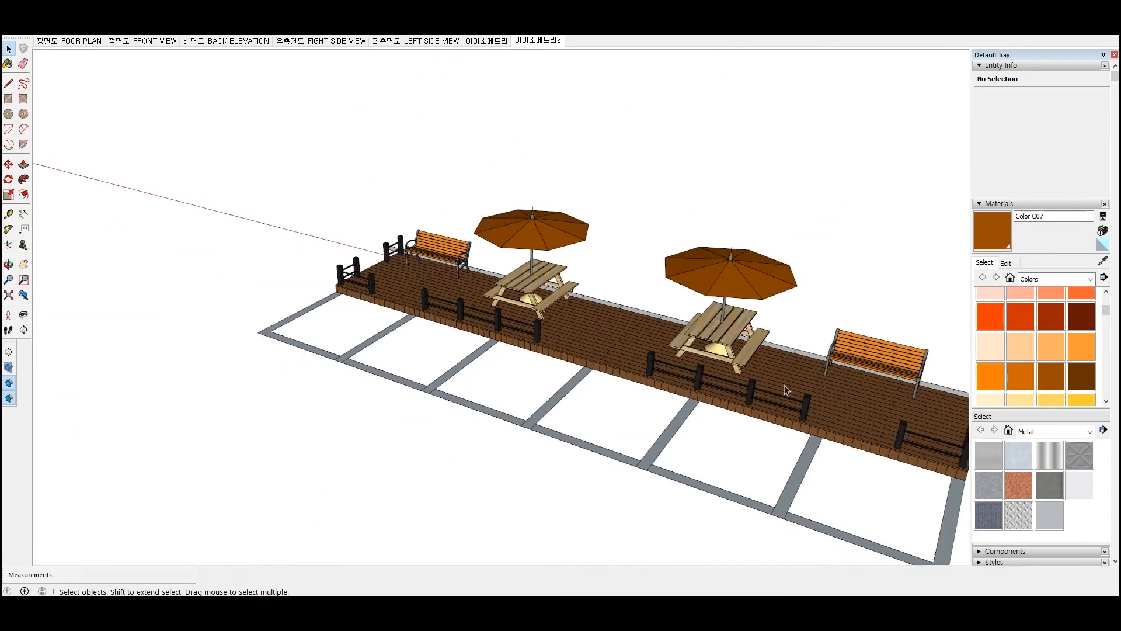
Try to export the current perspective view of the deck as a JPEG 2D graphic named 학생휴게공간3안
scroll(844, 373, up, 4)
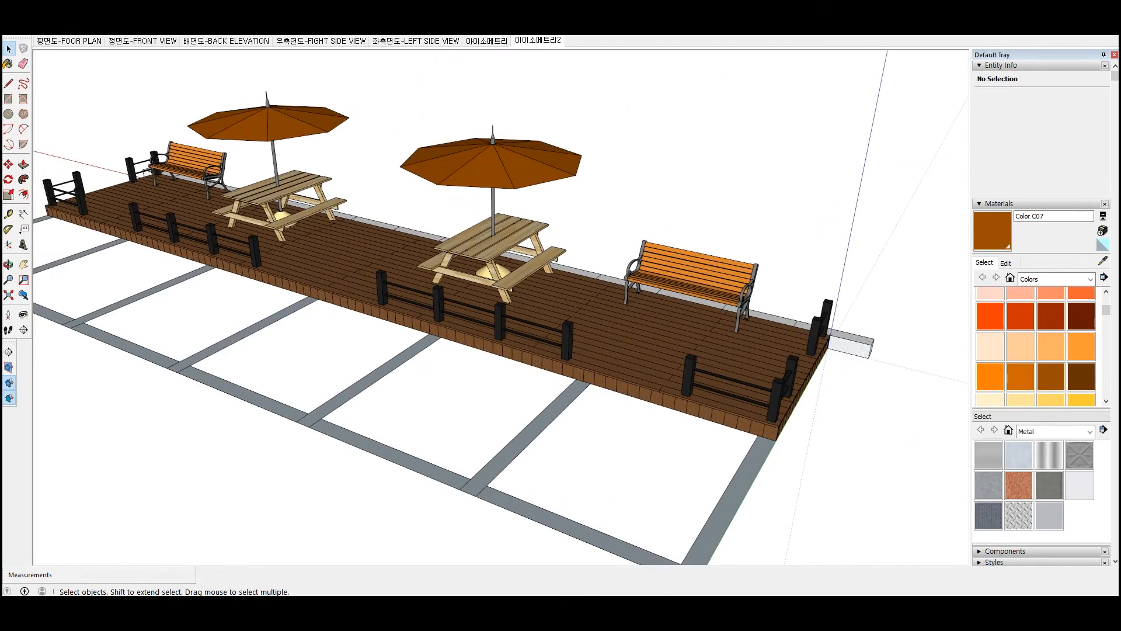
key(alt+f)
click(269, 208)
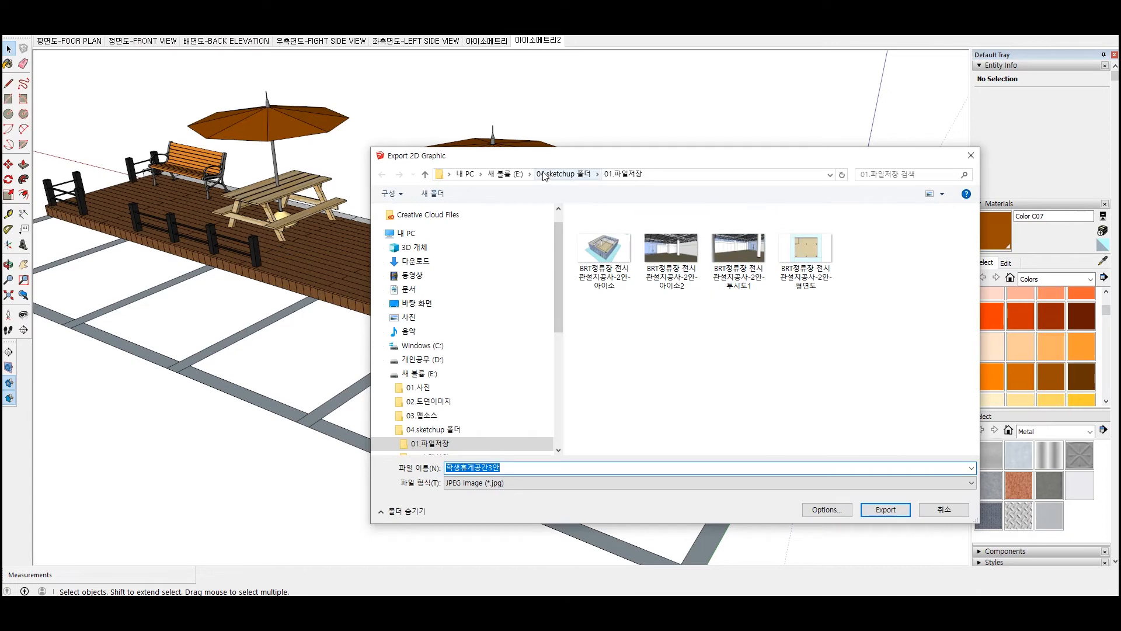
key(Escape)
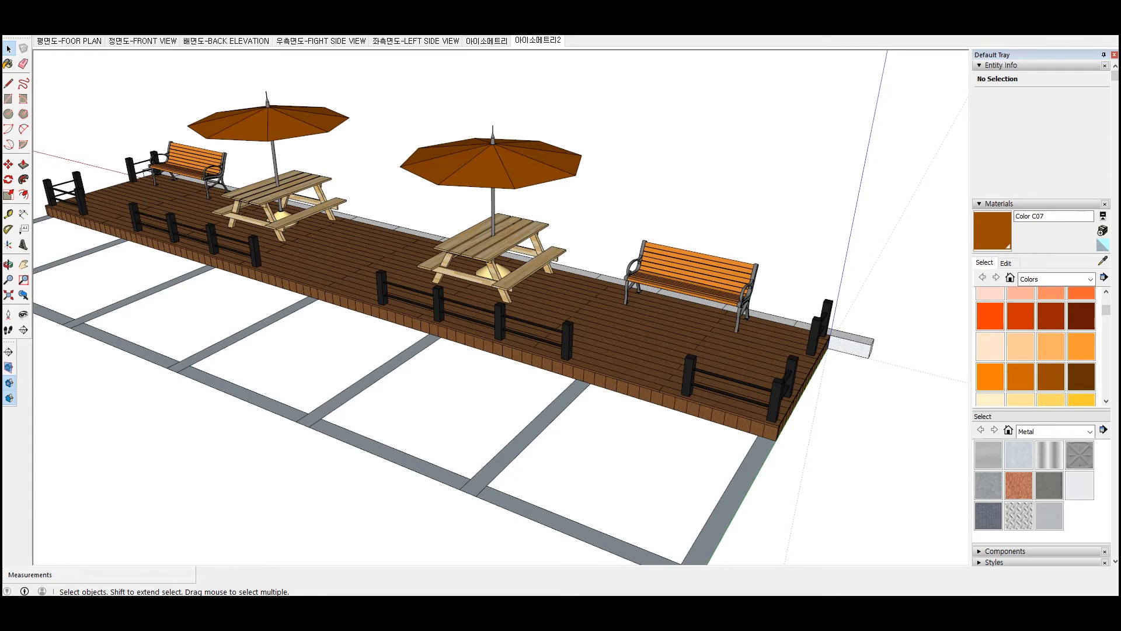
key(alt+f)
key(Escape)
key(Escape)
Switch to the 평면도-FOOR PLAN scene and export it as a 2D graphic
click(87, 41)
key(alt+f)
key(Escape)
key(Escape)
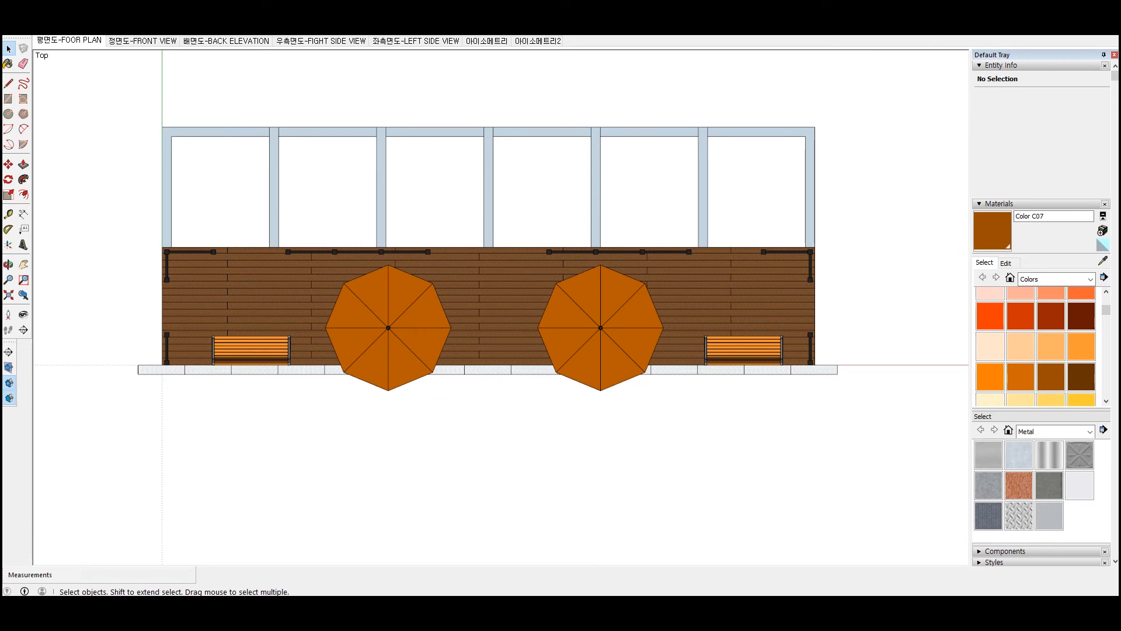
key(alt+f)
mouse_move(210, 193)
click(288, 204)
Switch to the 정면도-FRONT VIEW scene and export it as a 2D graphic
key(Page_Down)
key(alt+f)
mouse_move(65, 162)
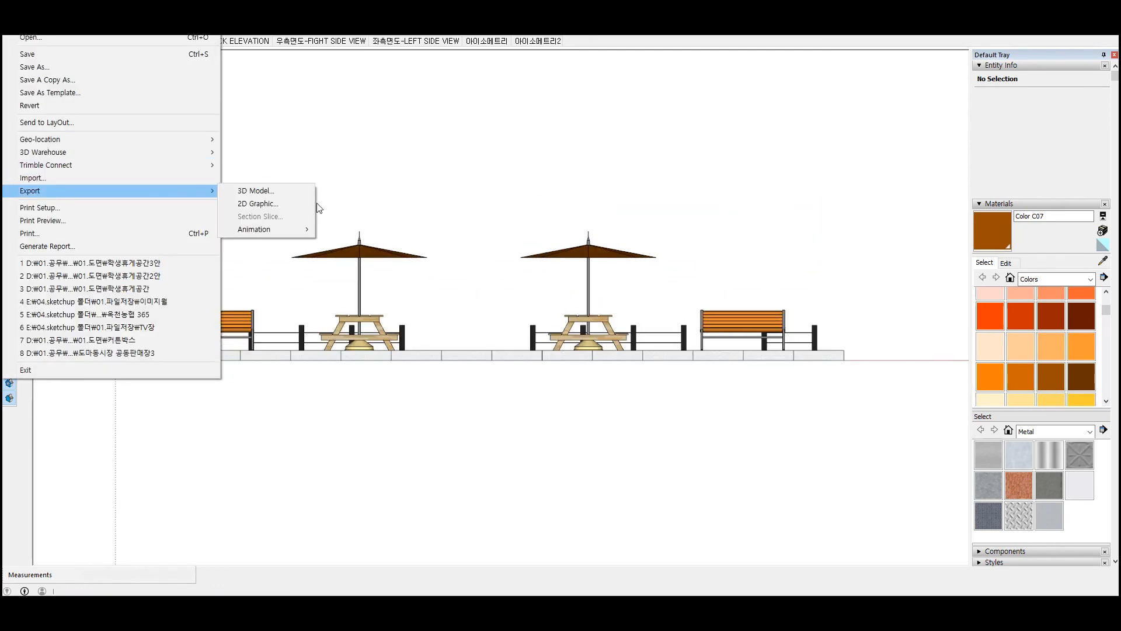
click(262, 200)
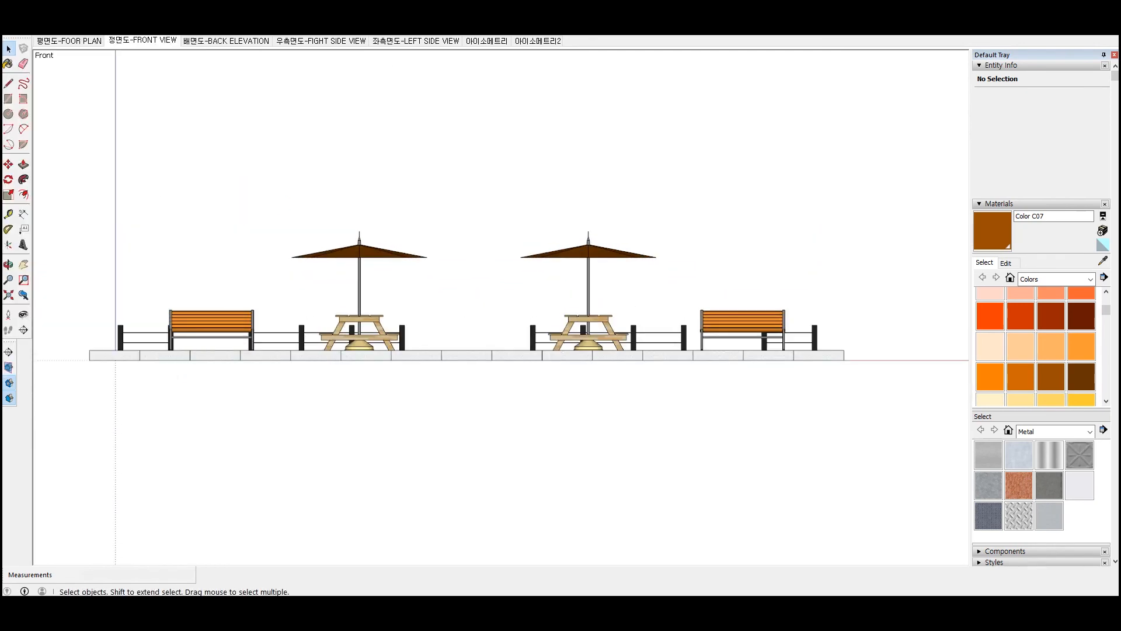
Switch to the 배면도-BACK ELEVATION scene and export it as a 2D graphic
key(Page_Down)
key(alt+f)
click(245, 171)
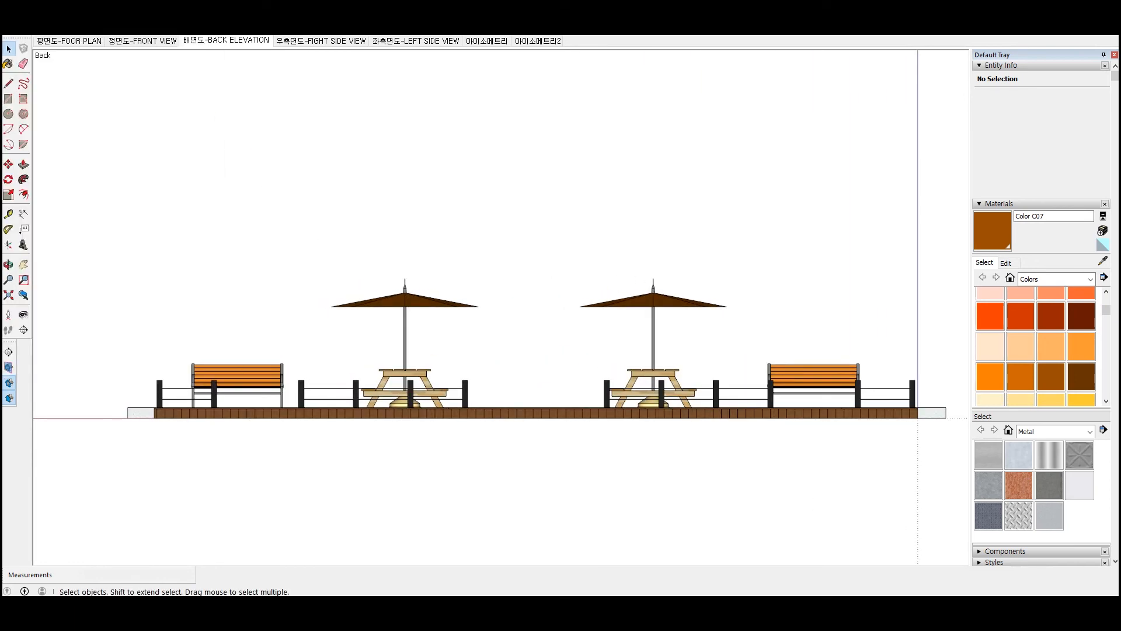
Switch to the 아이소메트리 scene and export it as a 2D graphic
click(489, 41)
key(alt+f)
click(261, 191)
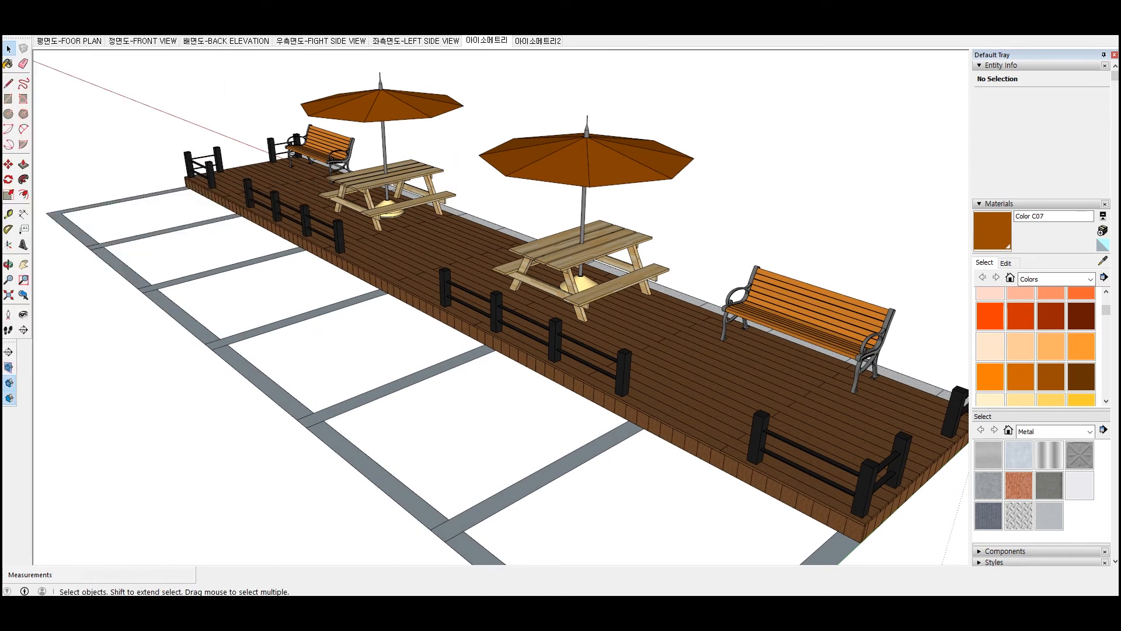
Switch to the 아이소메트리2 scene and view the finished deck from its opposite end
click(538, 41)
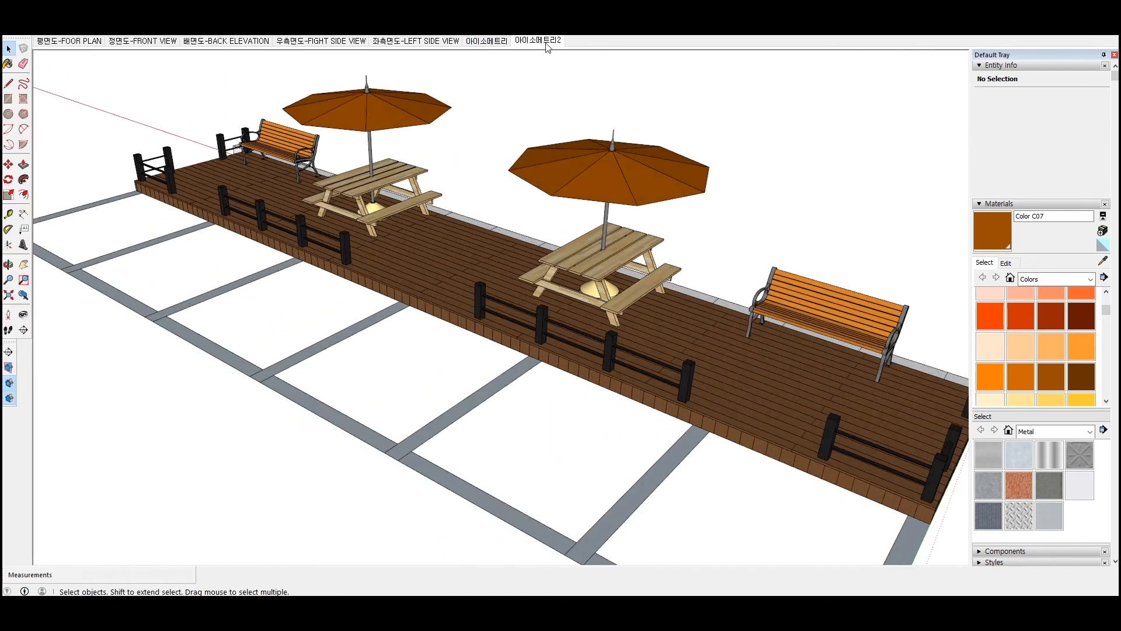
key(alt+f)
key(Escape)
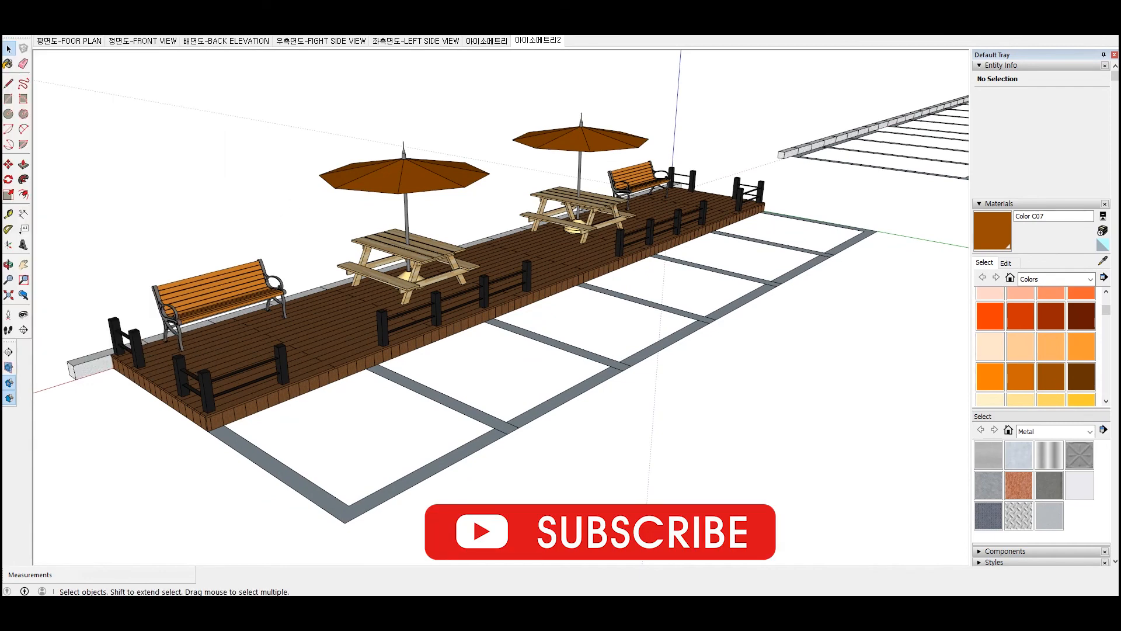
key(alt+f)
key(Escape)
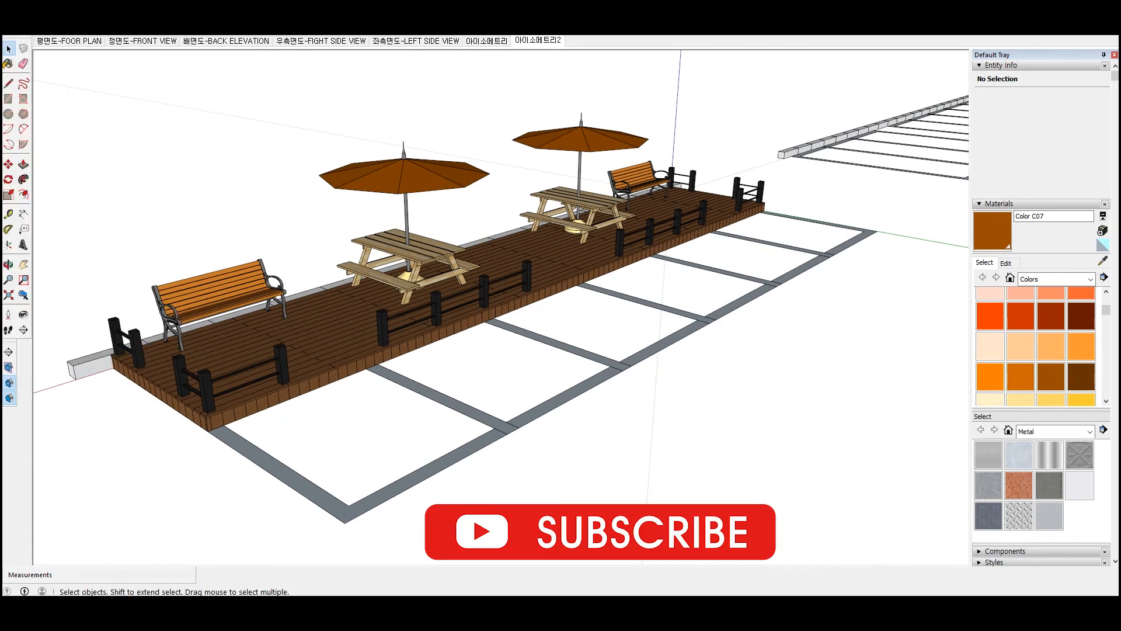